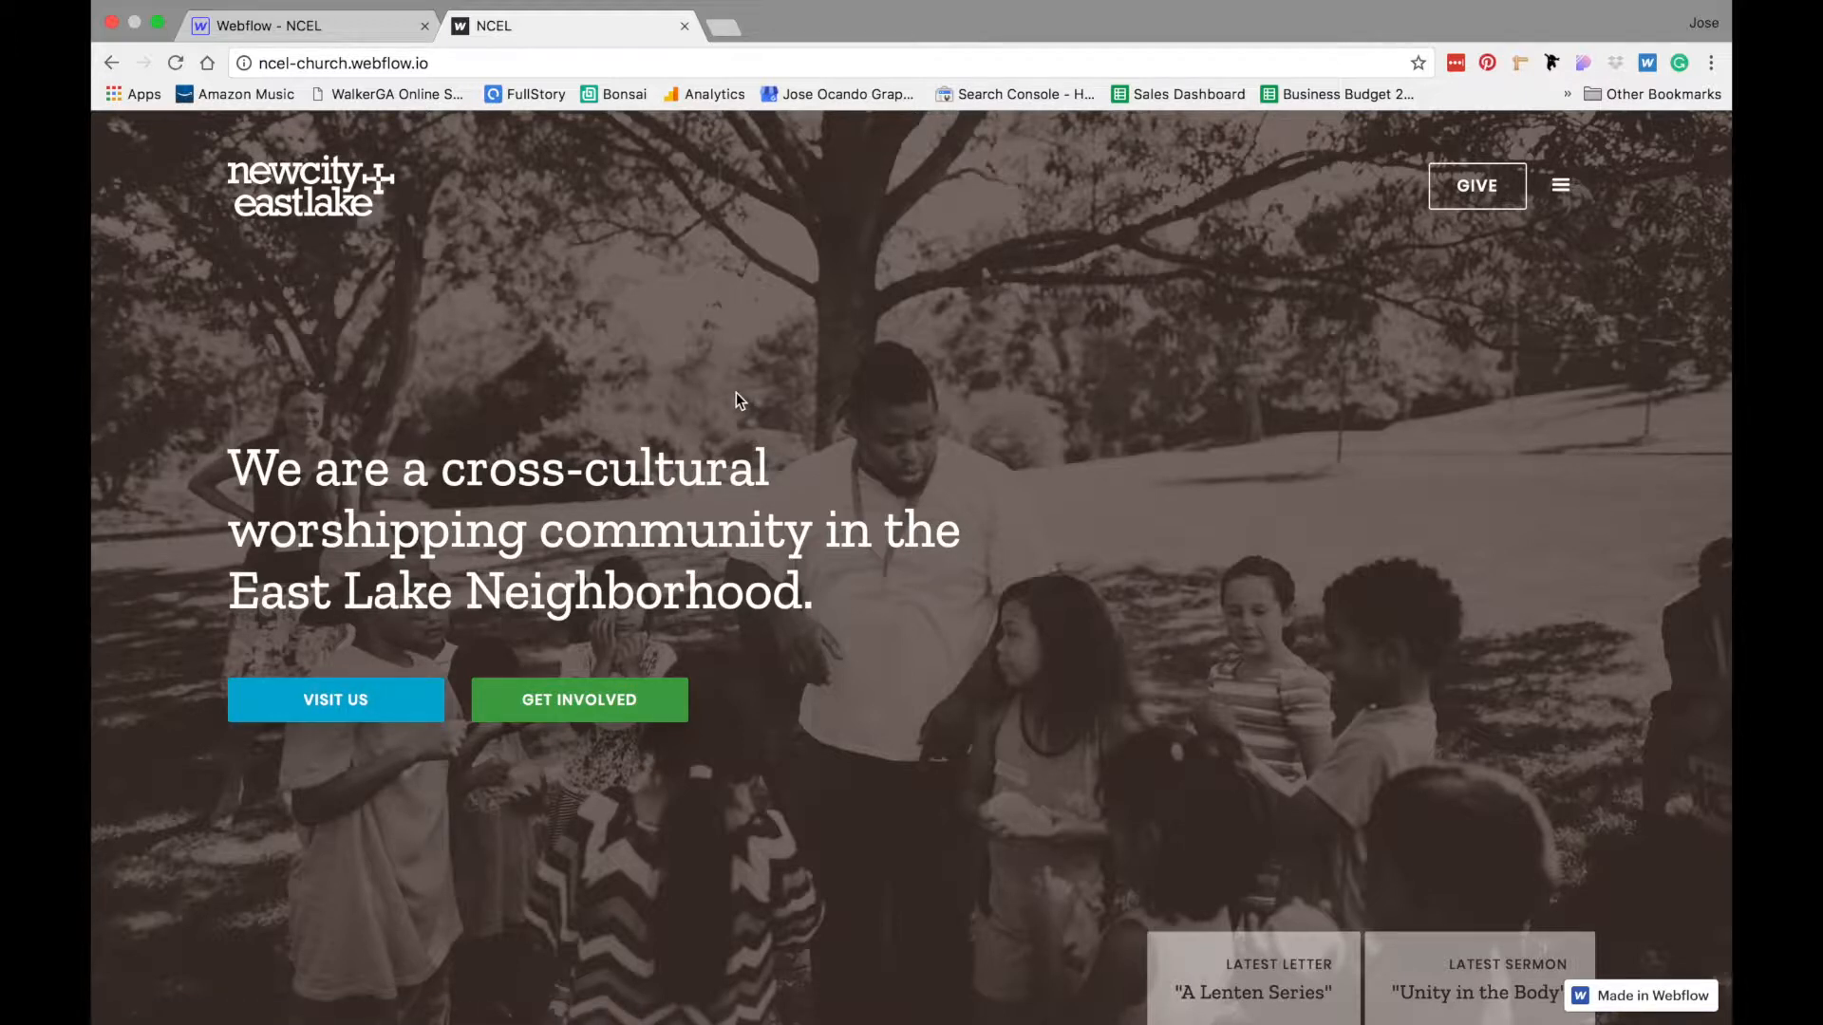
- In the Webflow designer, add a link block after the Get Involved button in the hero container
click(332, 34)
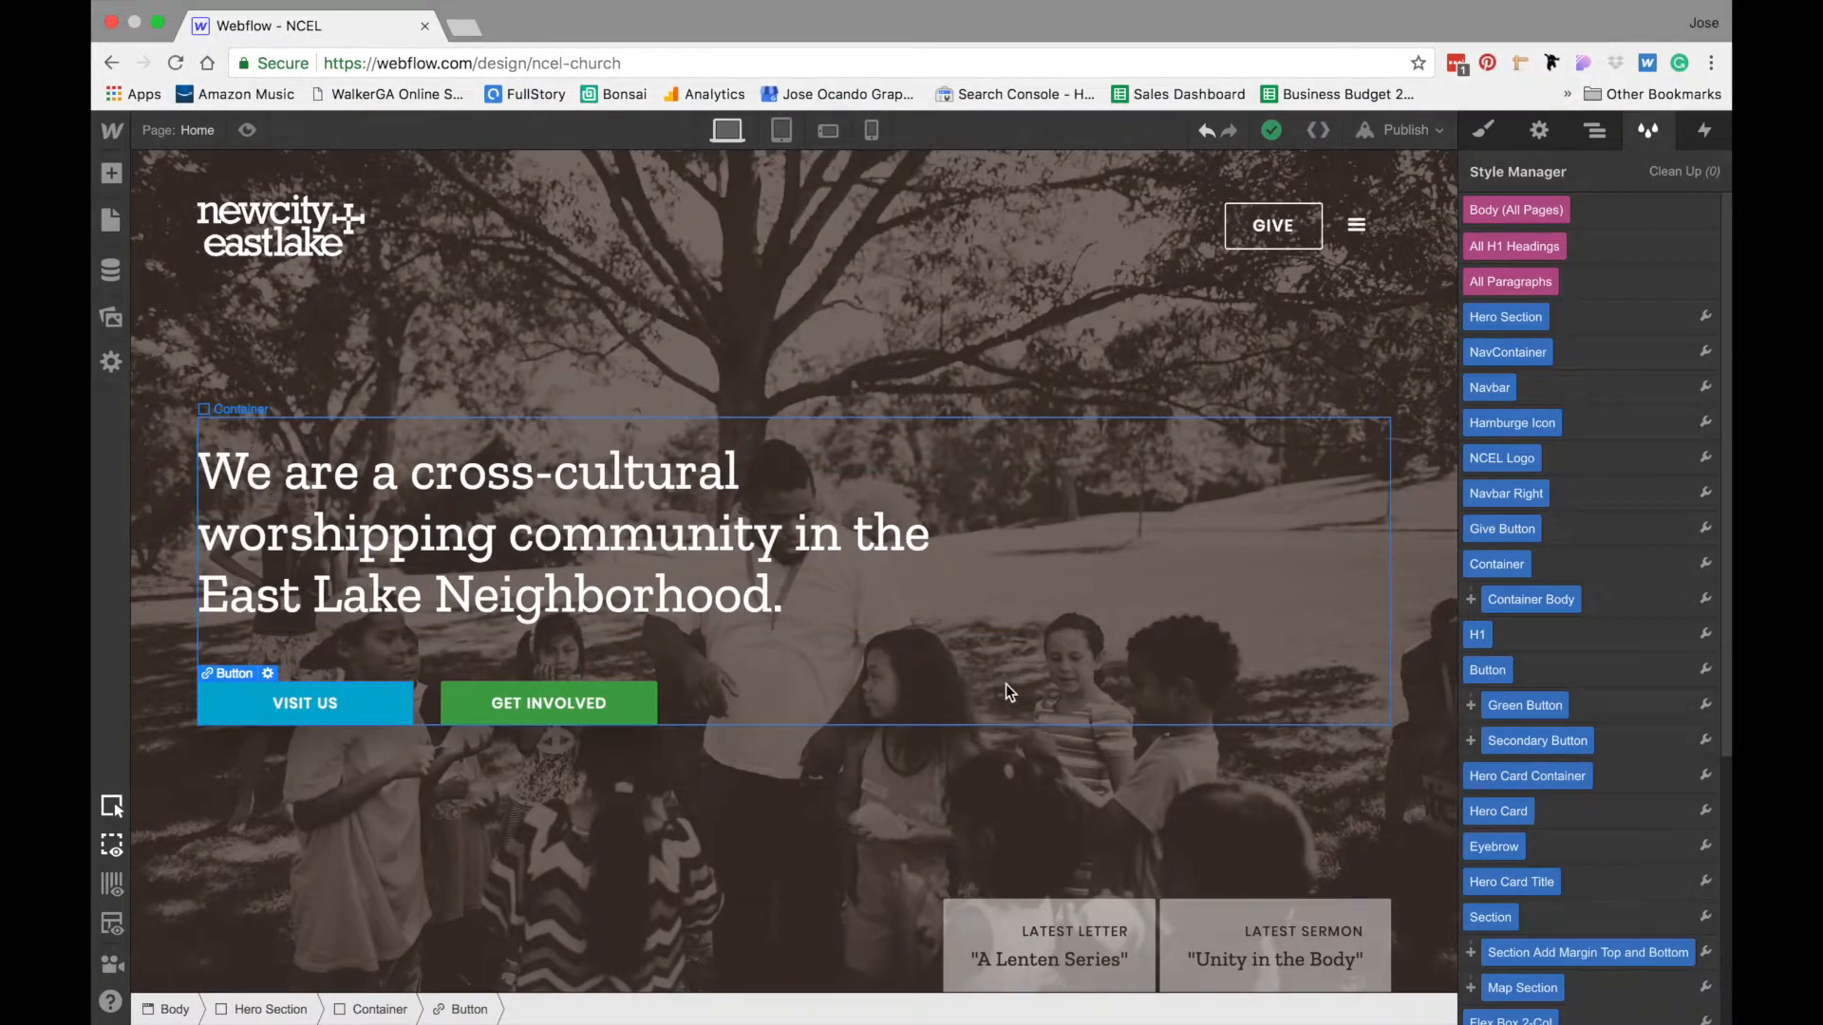
click(112, 183)
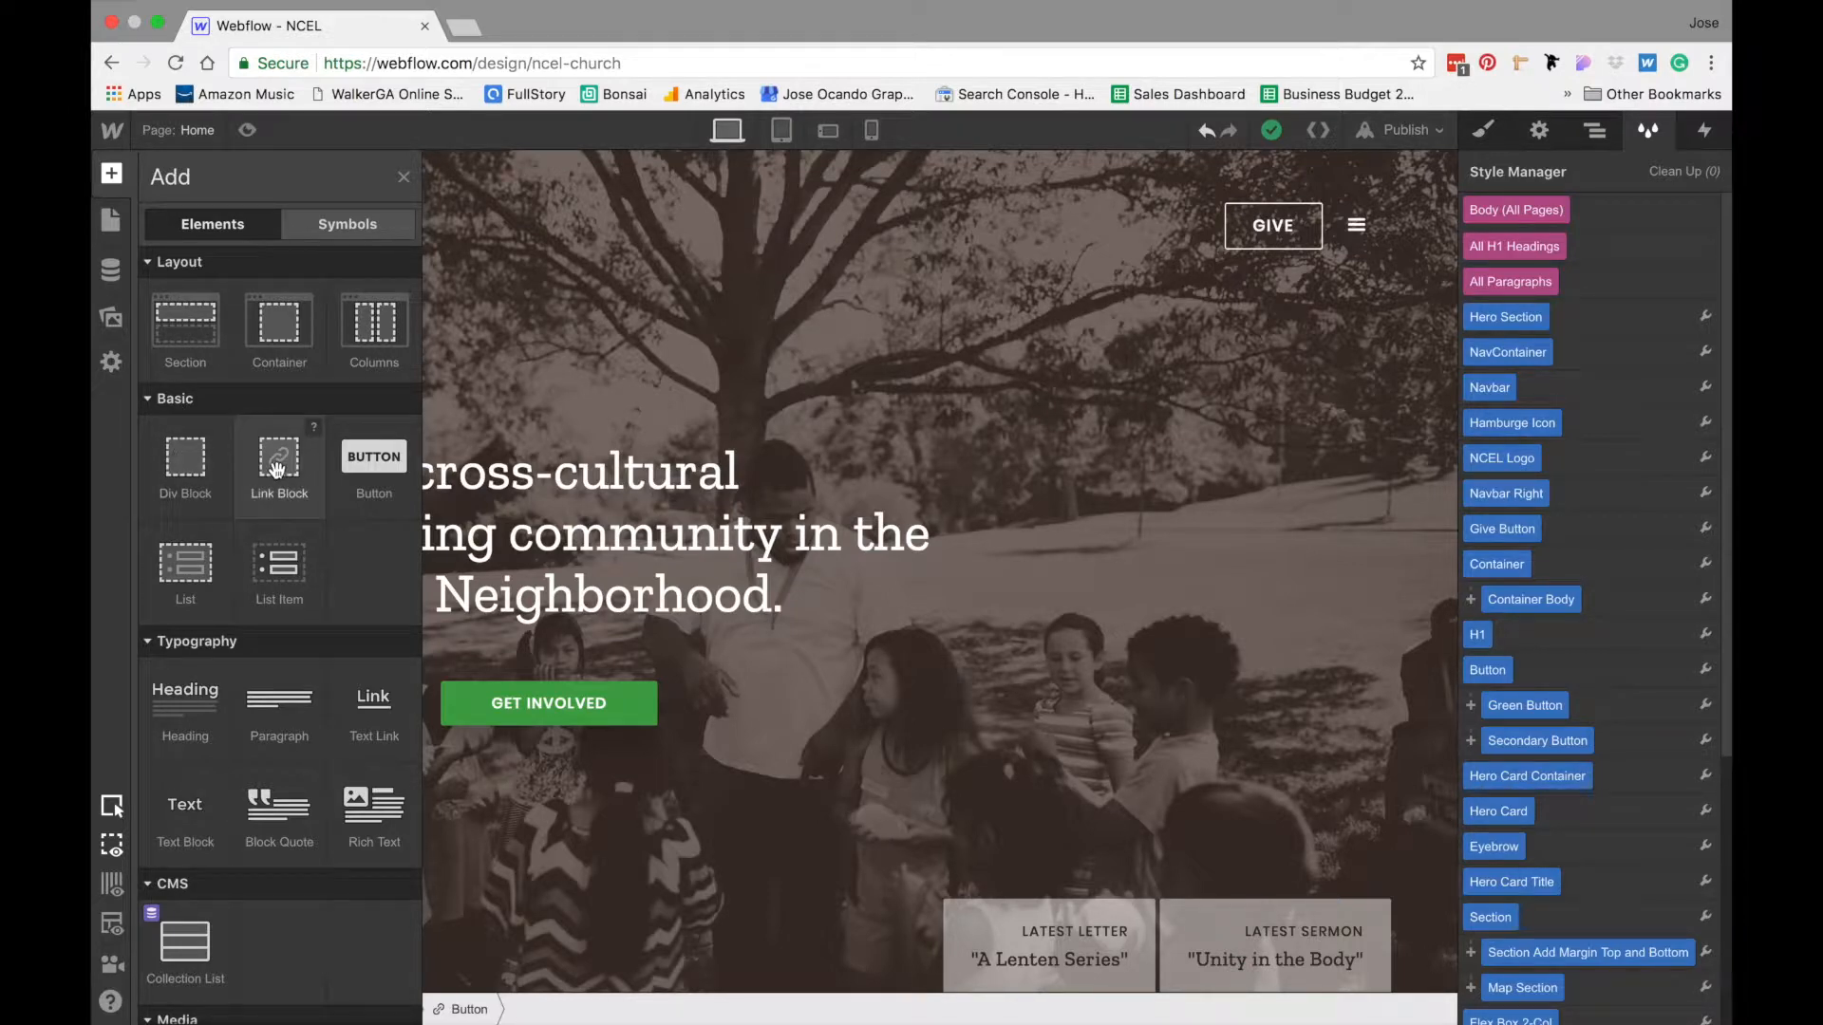
drag(277, 467, 705, 698)
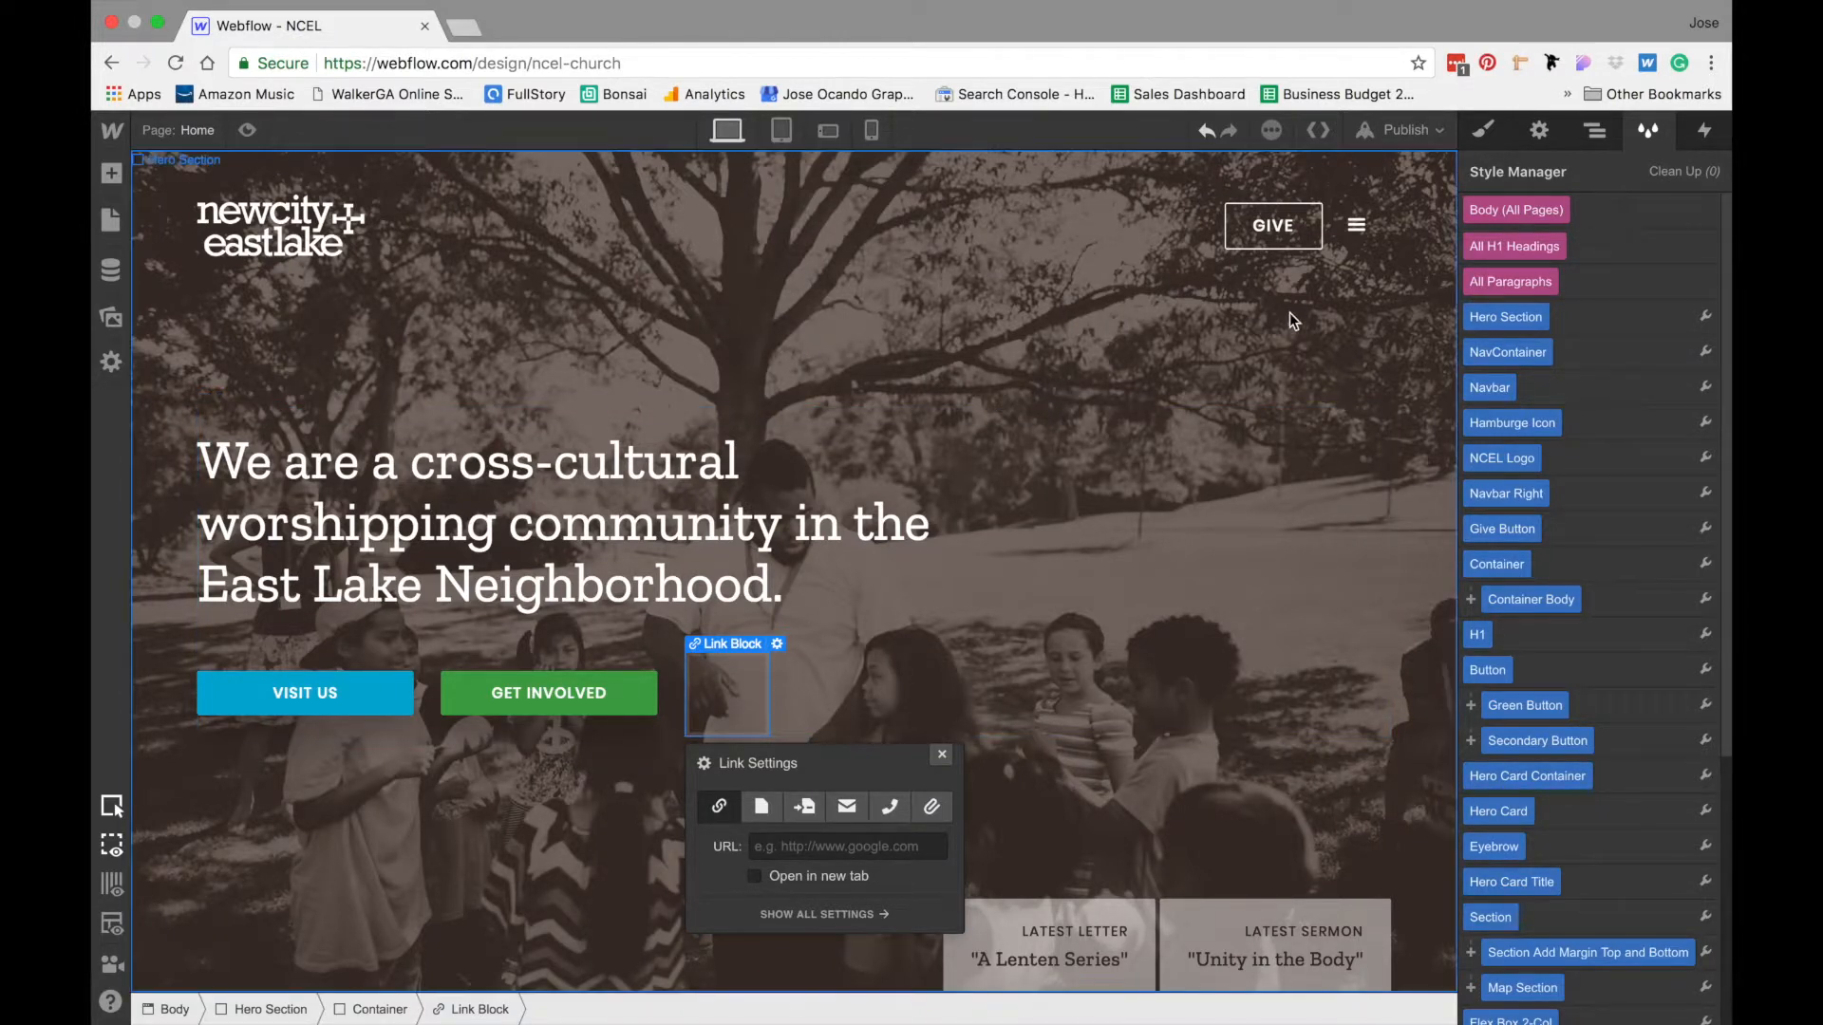
- Give the new link block the class "Interactive Button"
click(1498, 127)
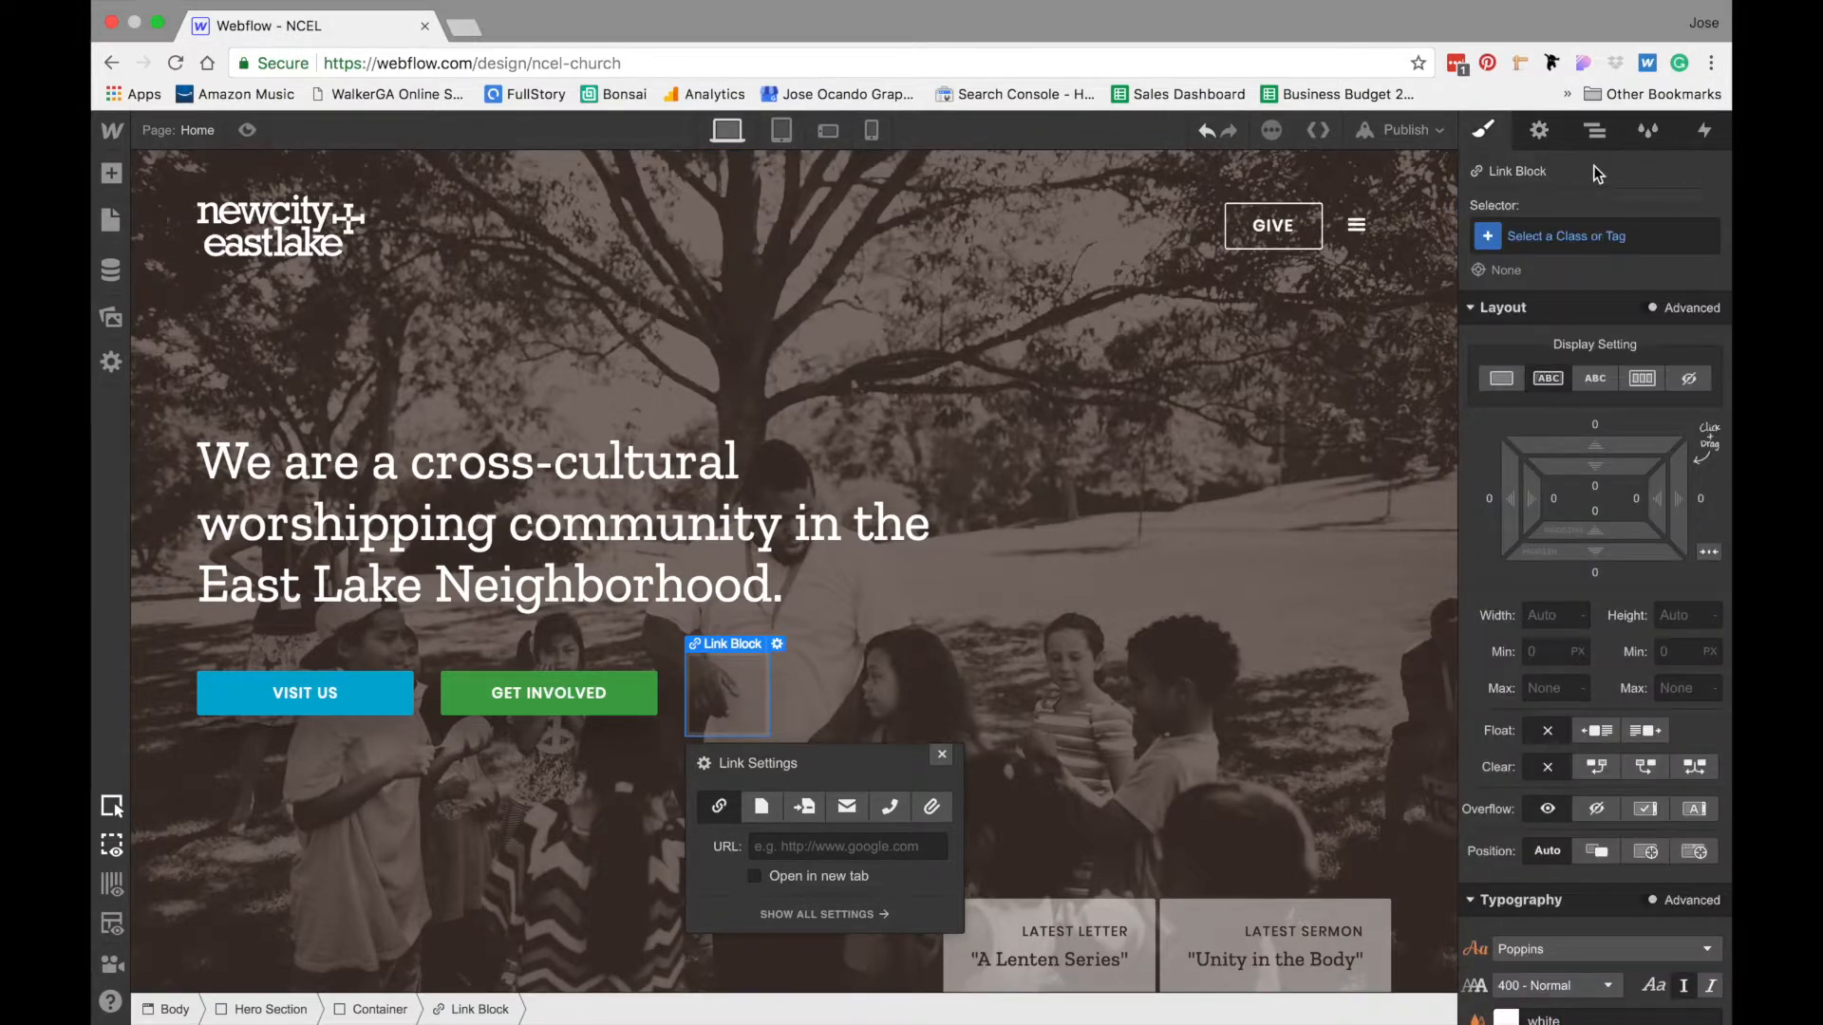
click(1562, 233)
text(Inte)
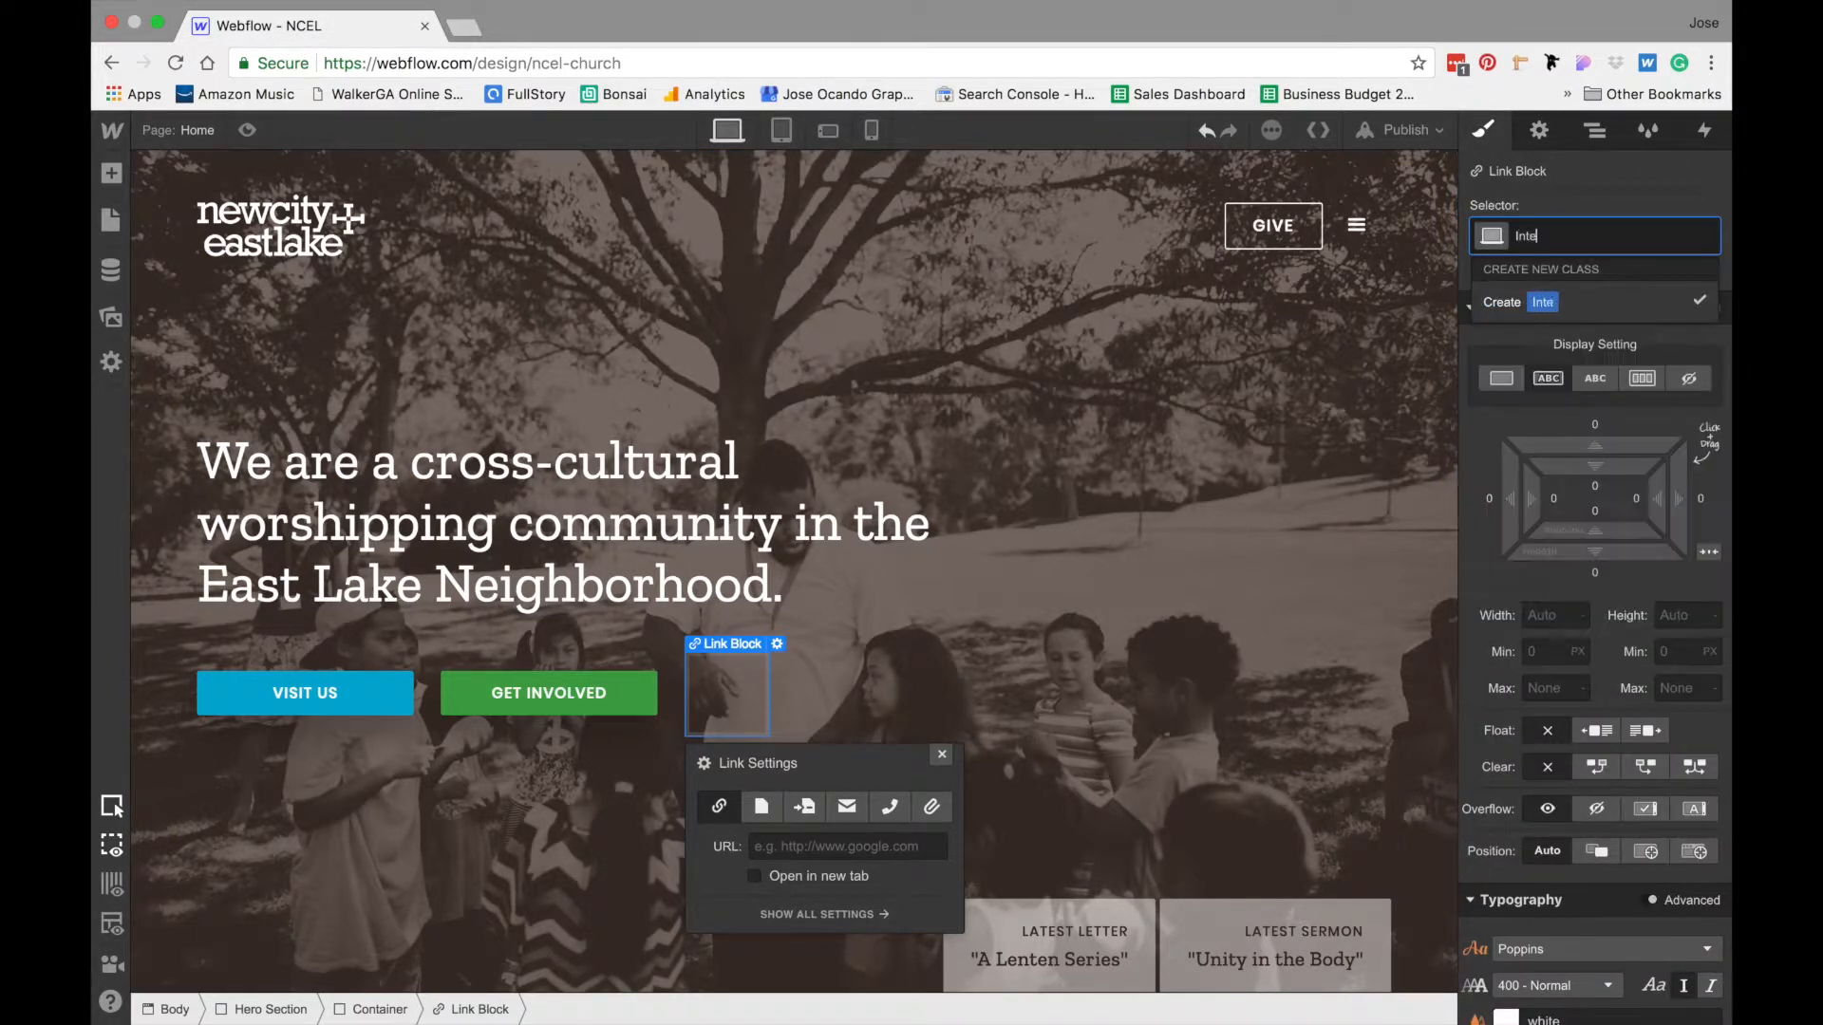
text(ractive Bultton)
key(Return)
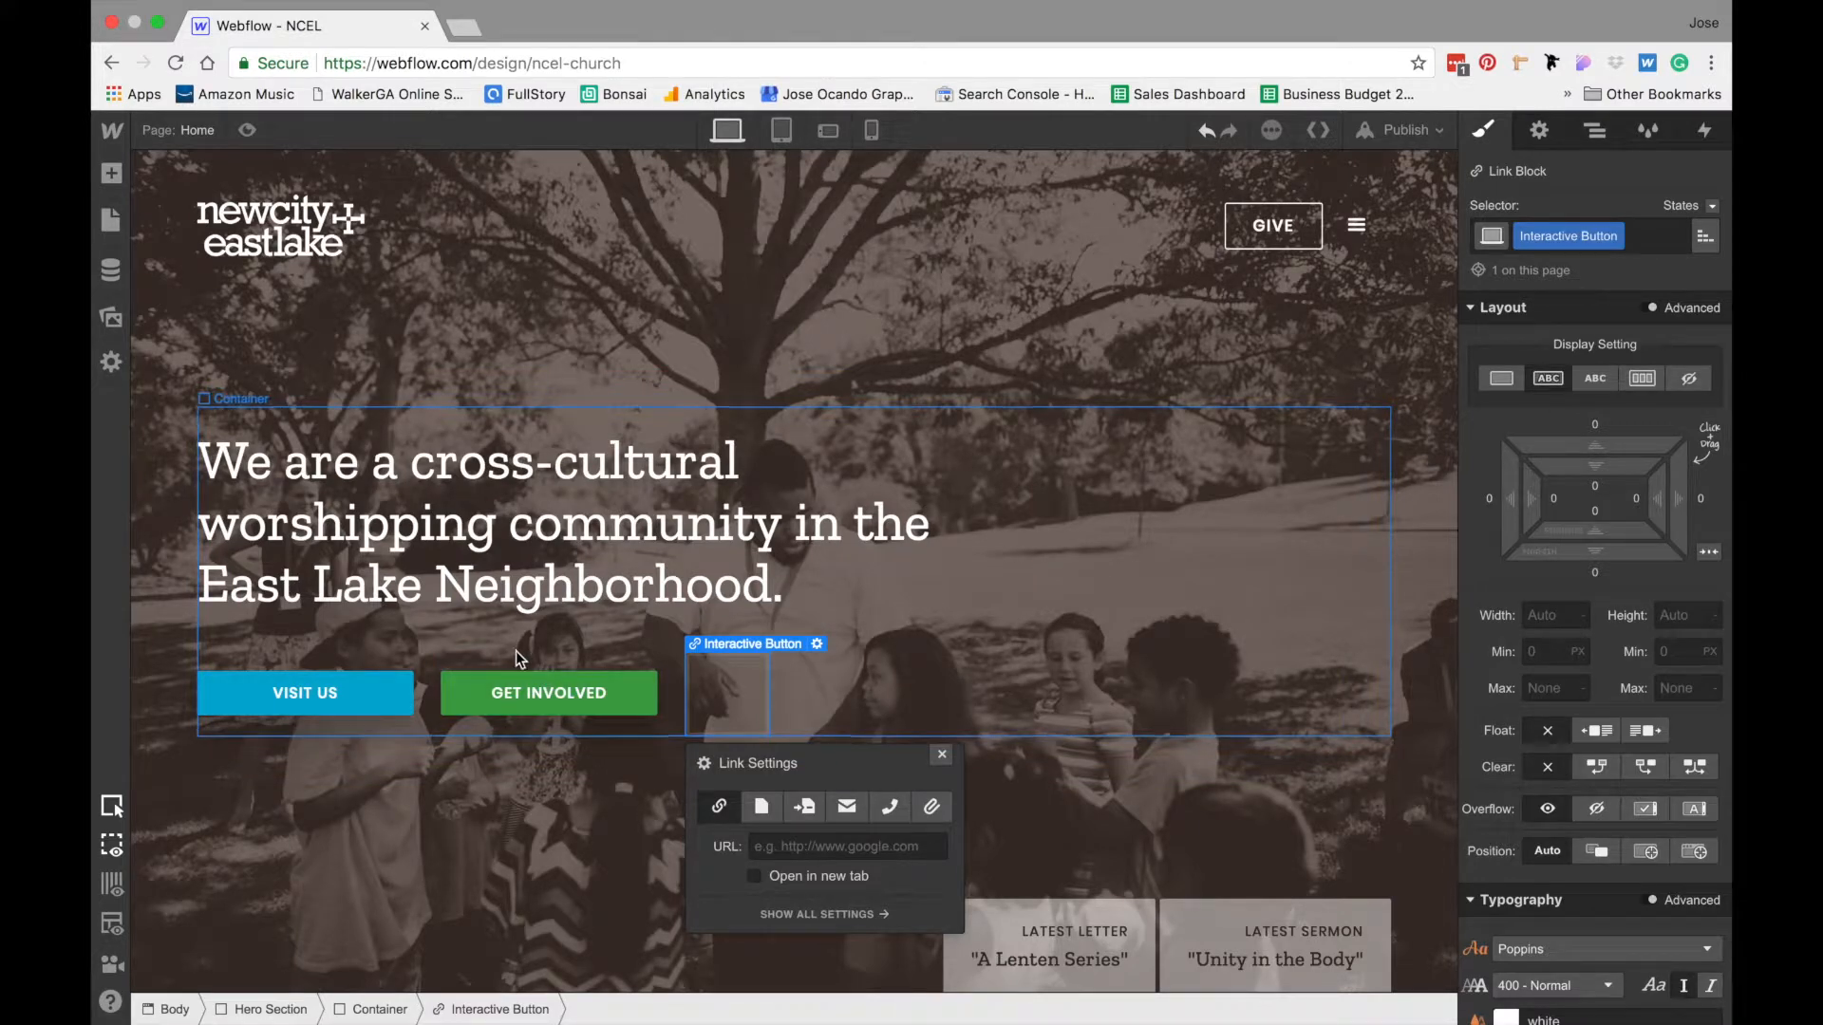
- Set the Interactive Button's width to 190 px and its top and bottom padding to 9 px
click(1548, 615)
text(190)
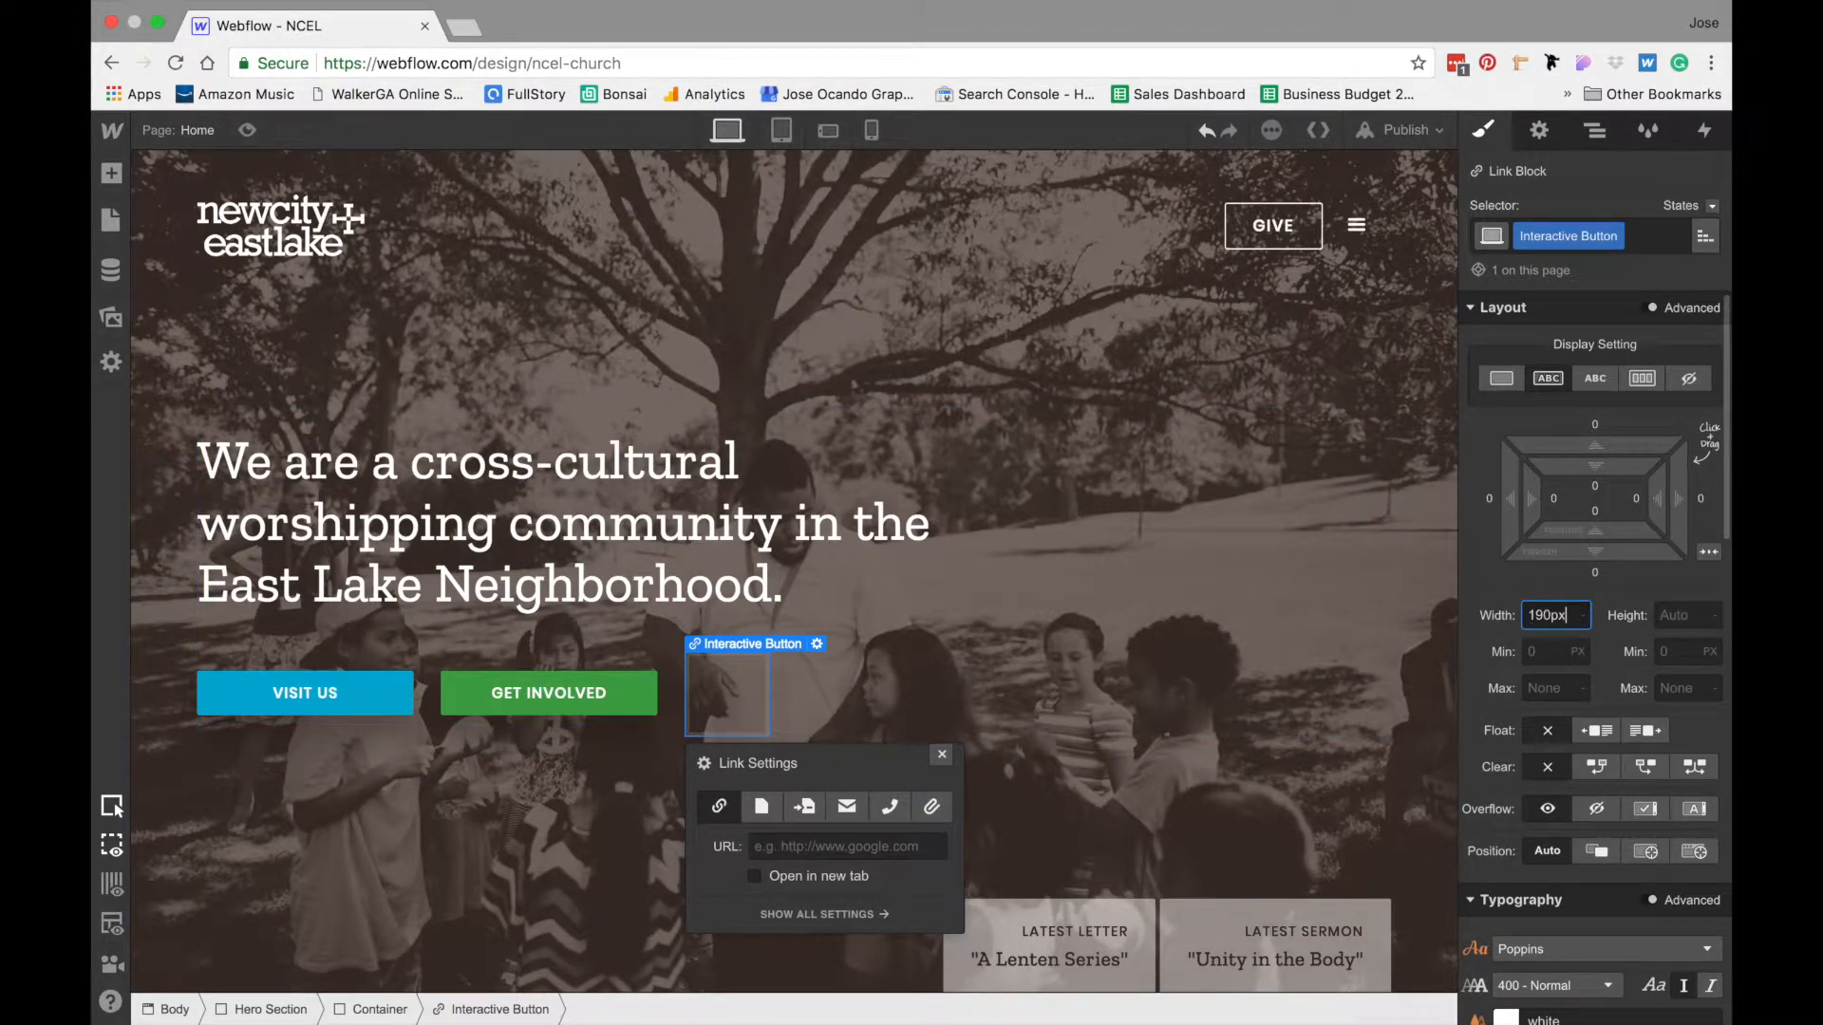
key(Return)
click(1616, 479)
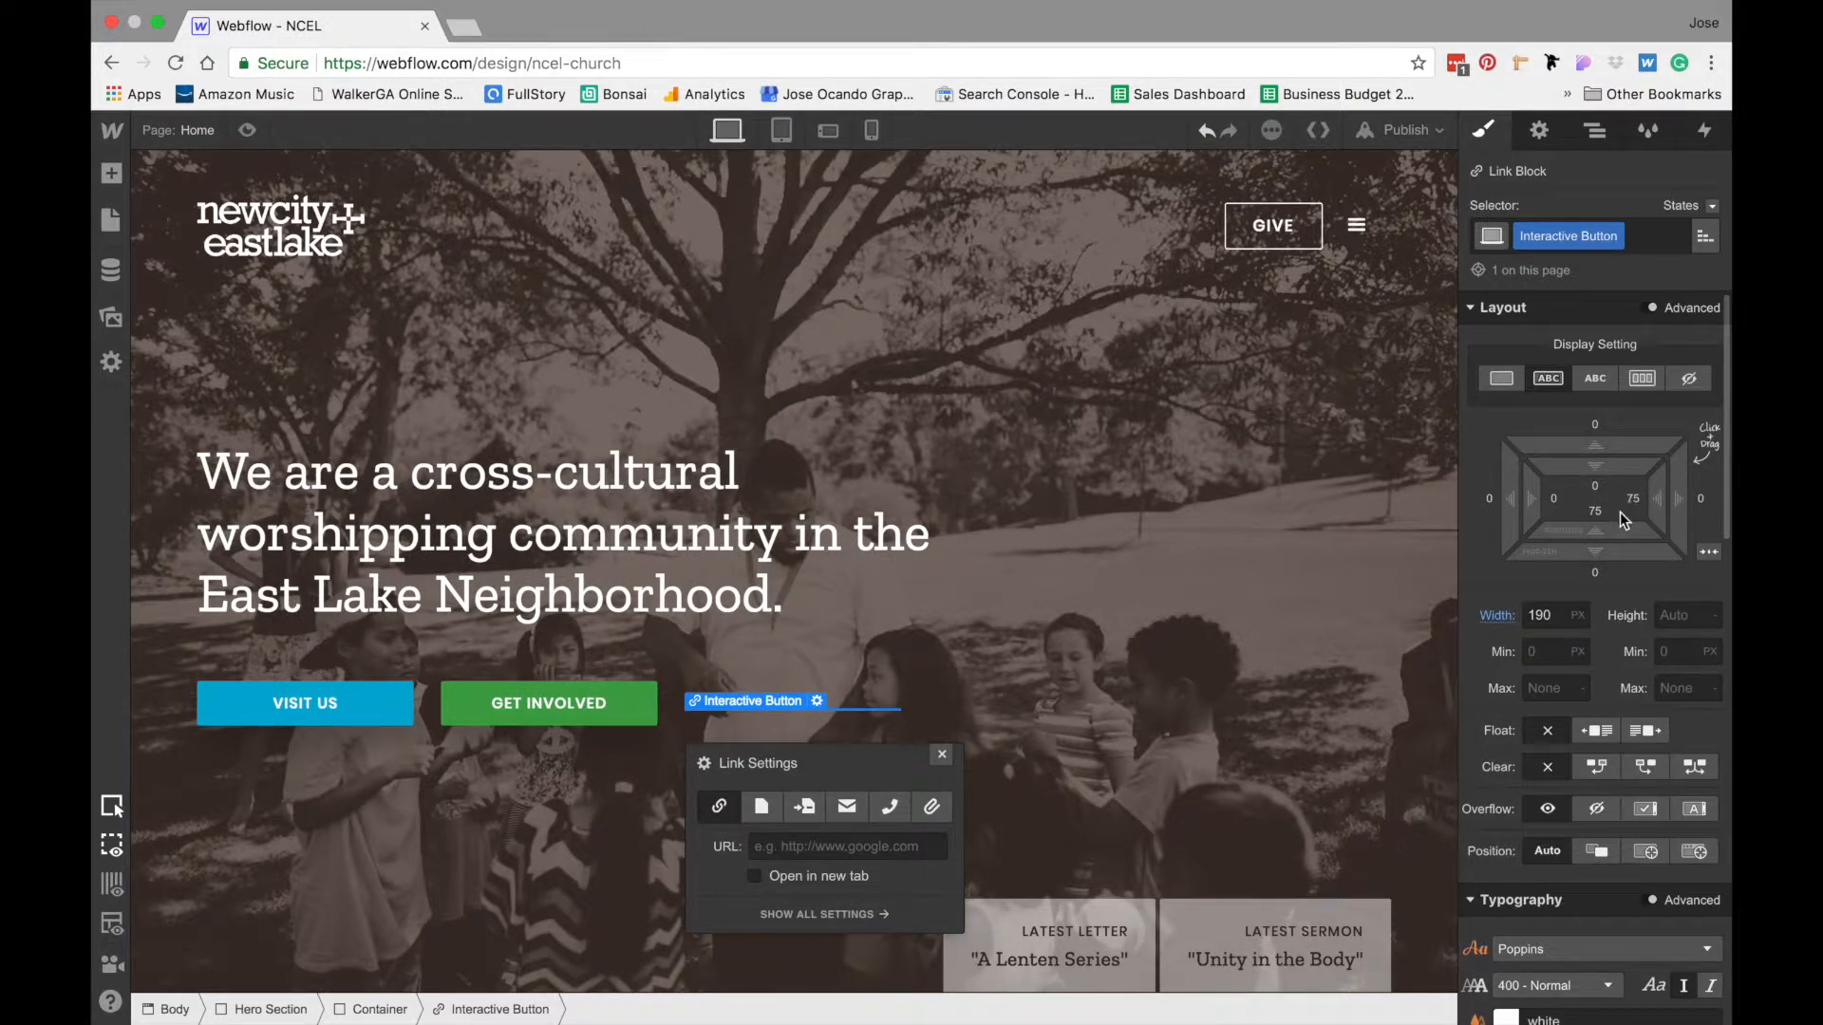
click(1596, 487)
text(9)
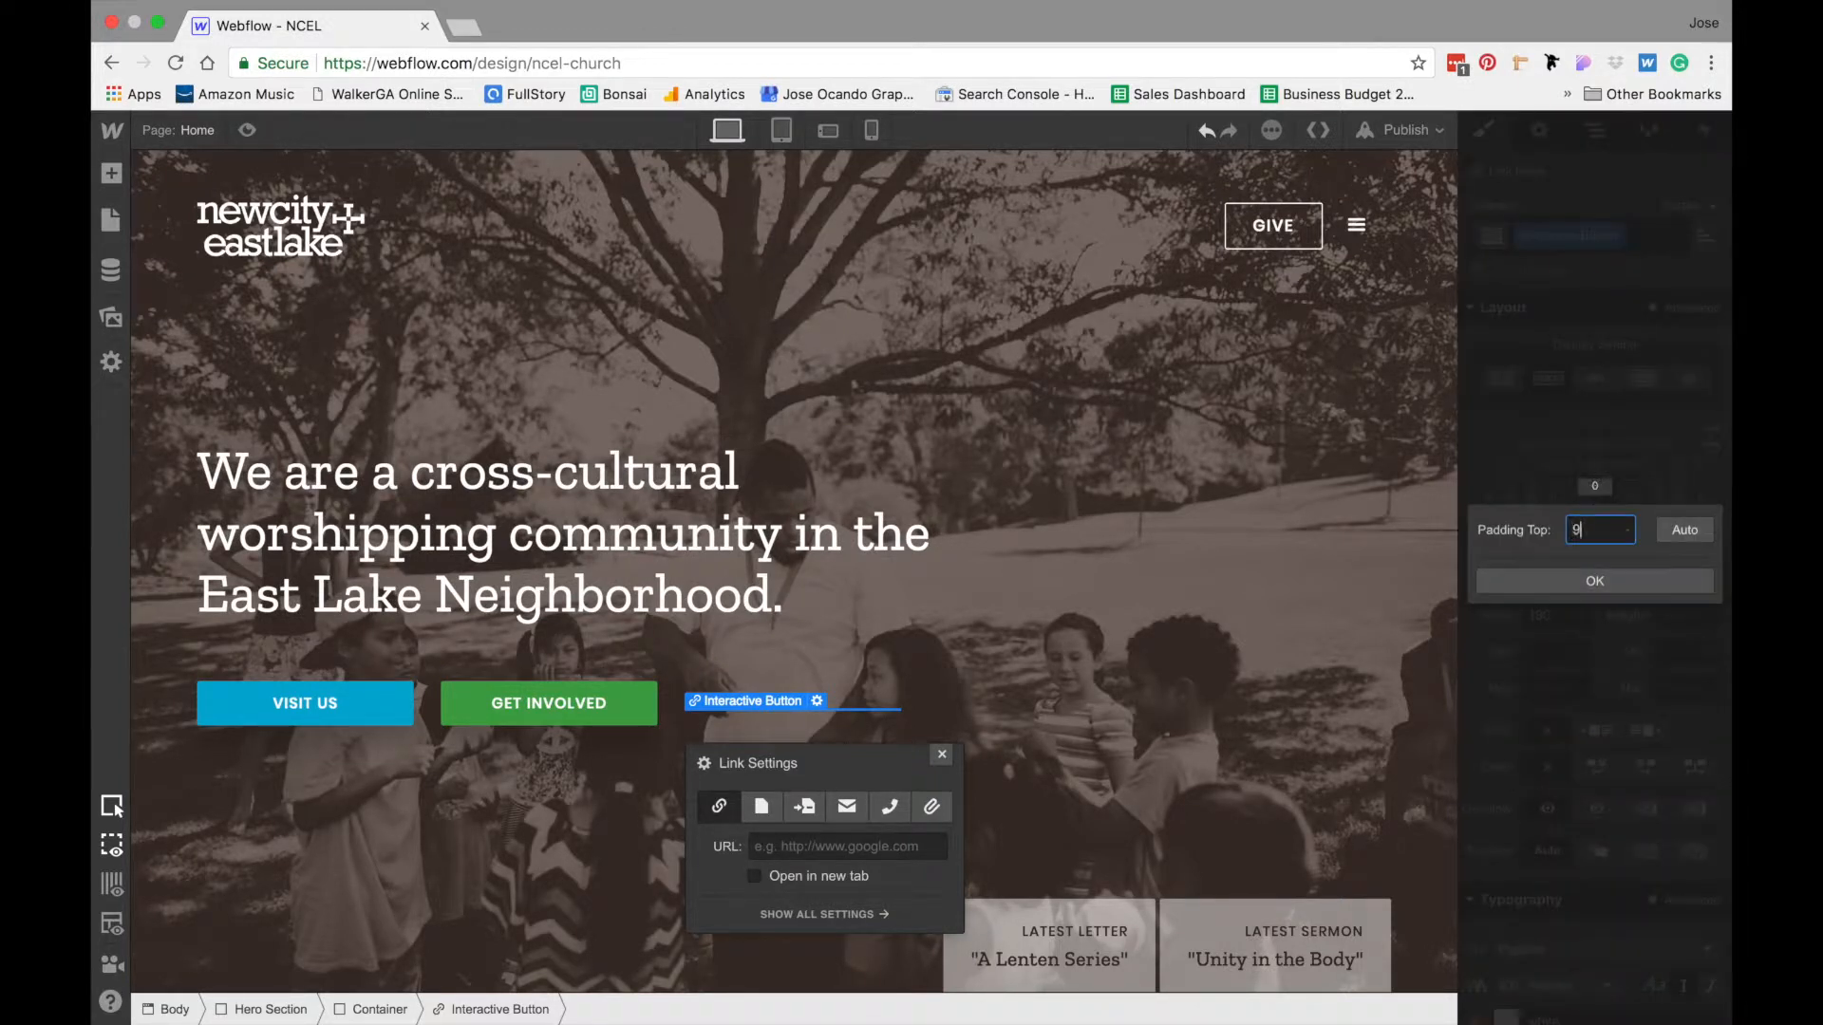
key(Return)
click(1601, 507)
text(9)
key(Return)
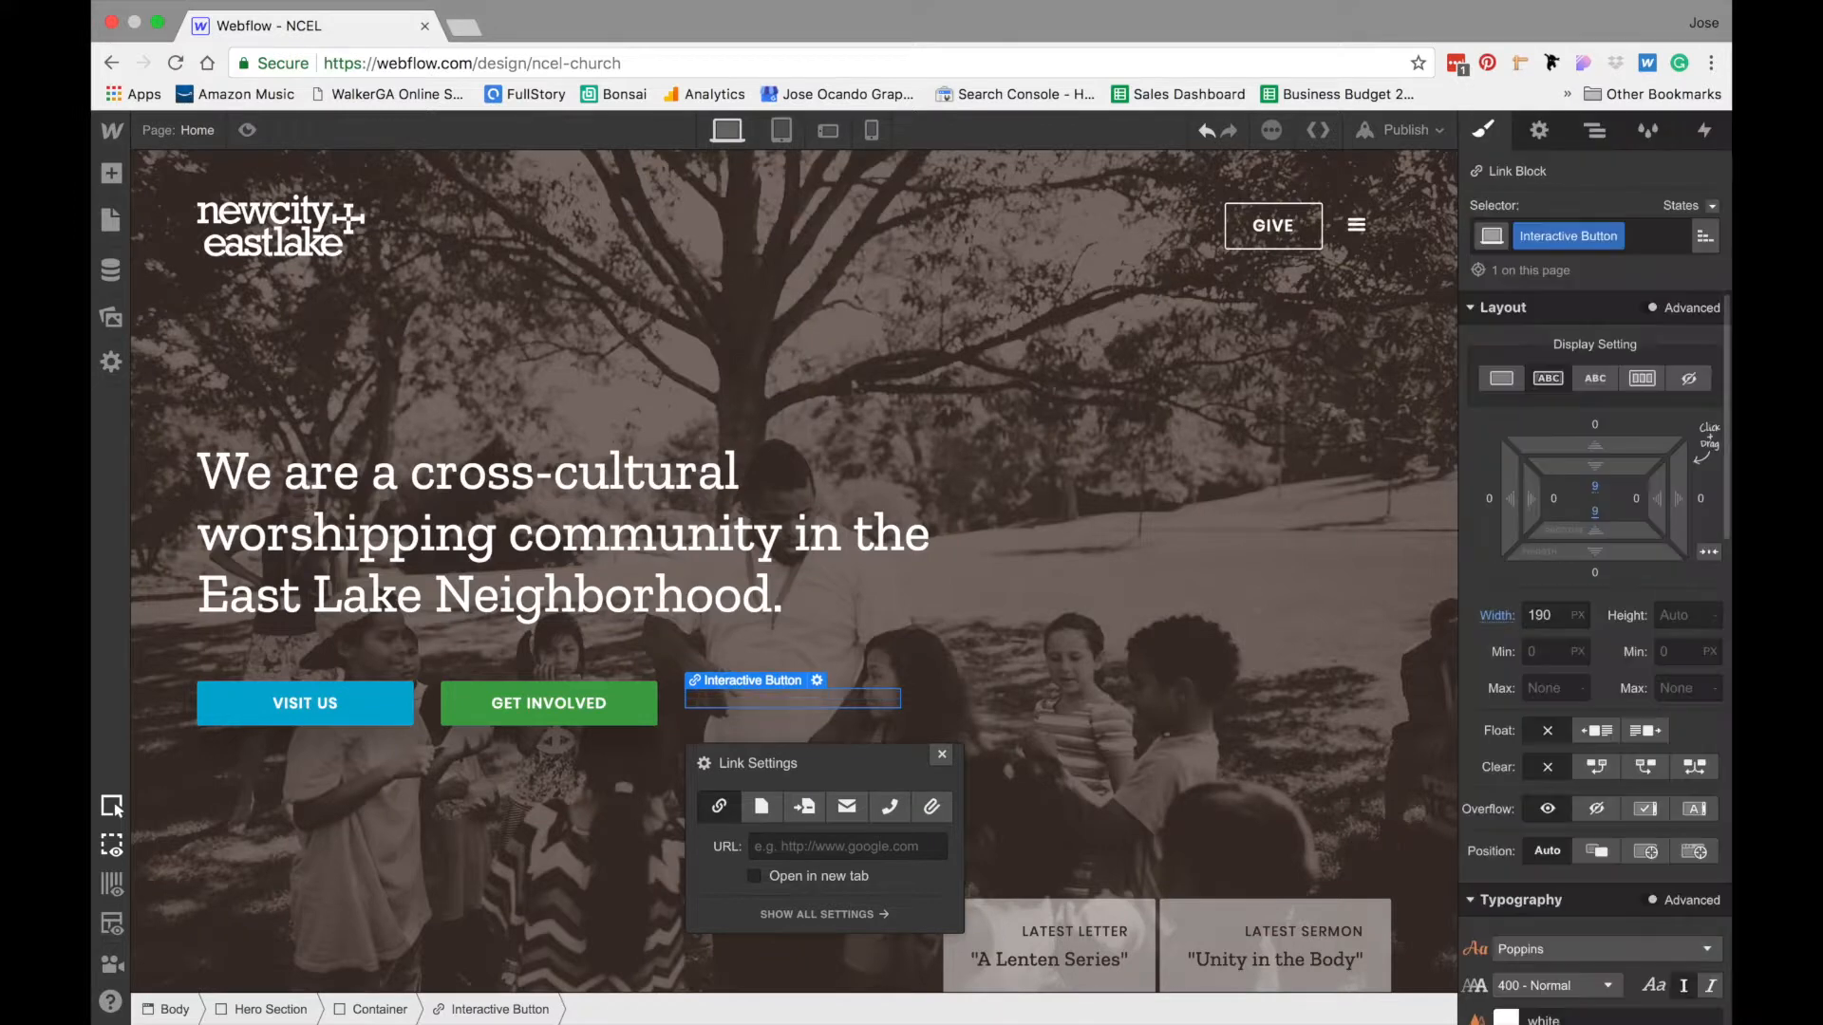
- Add a text block inside the Interactive Button and replace its placeholder text with "Visit Us"
click(111, 173)
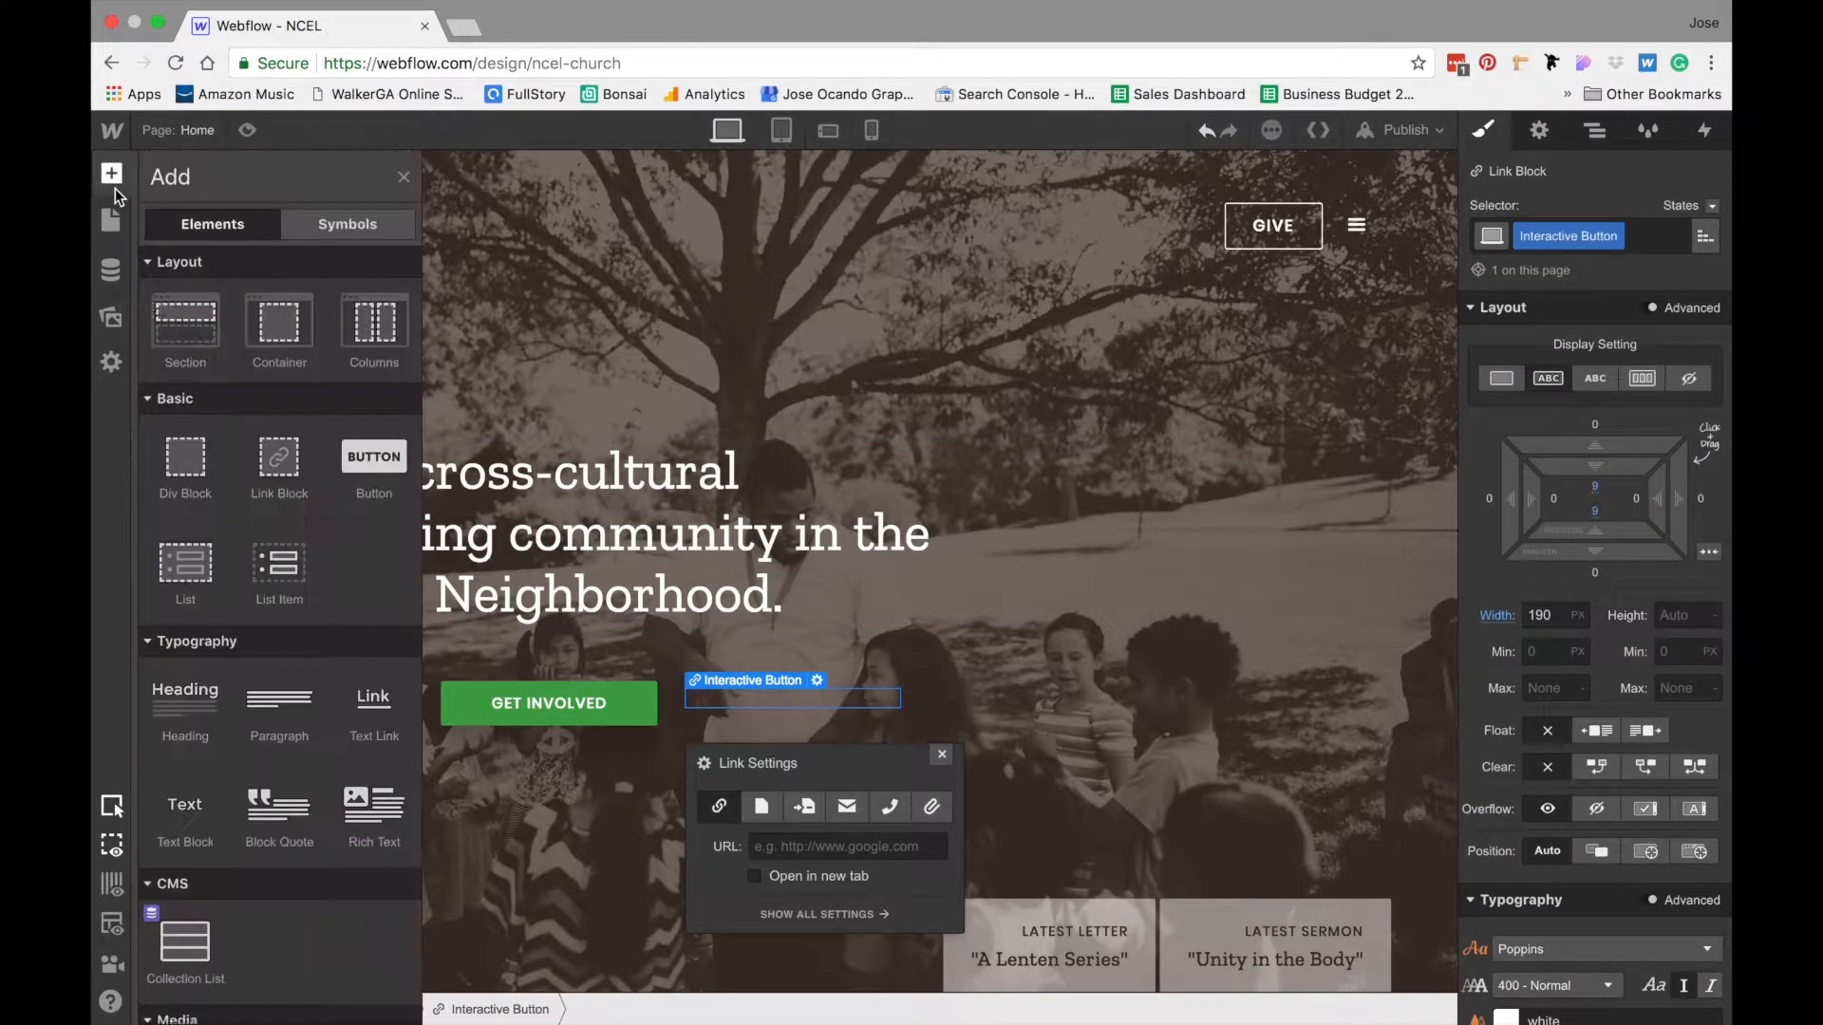
drag(186, 805, 752, 696)
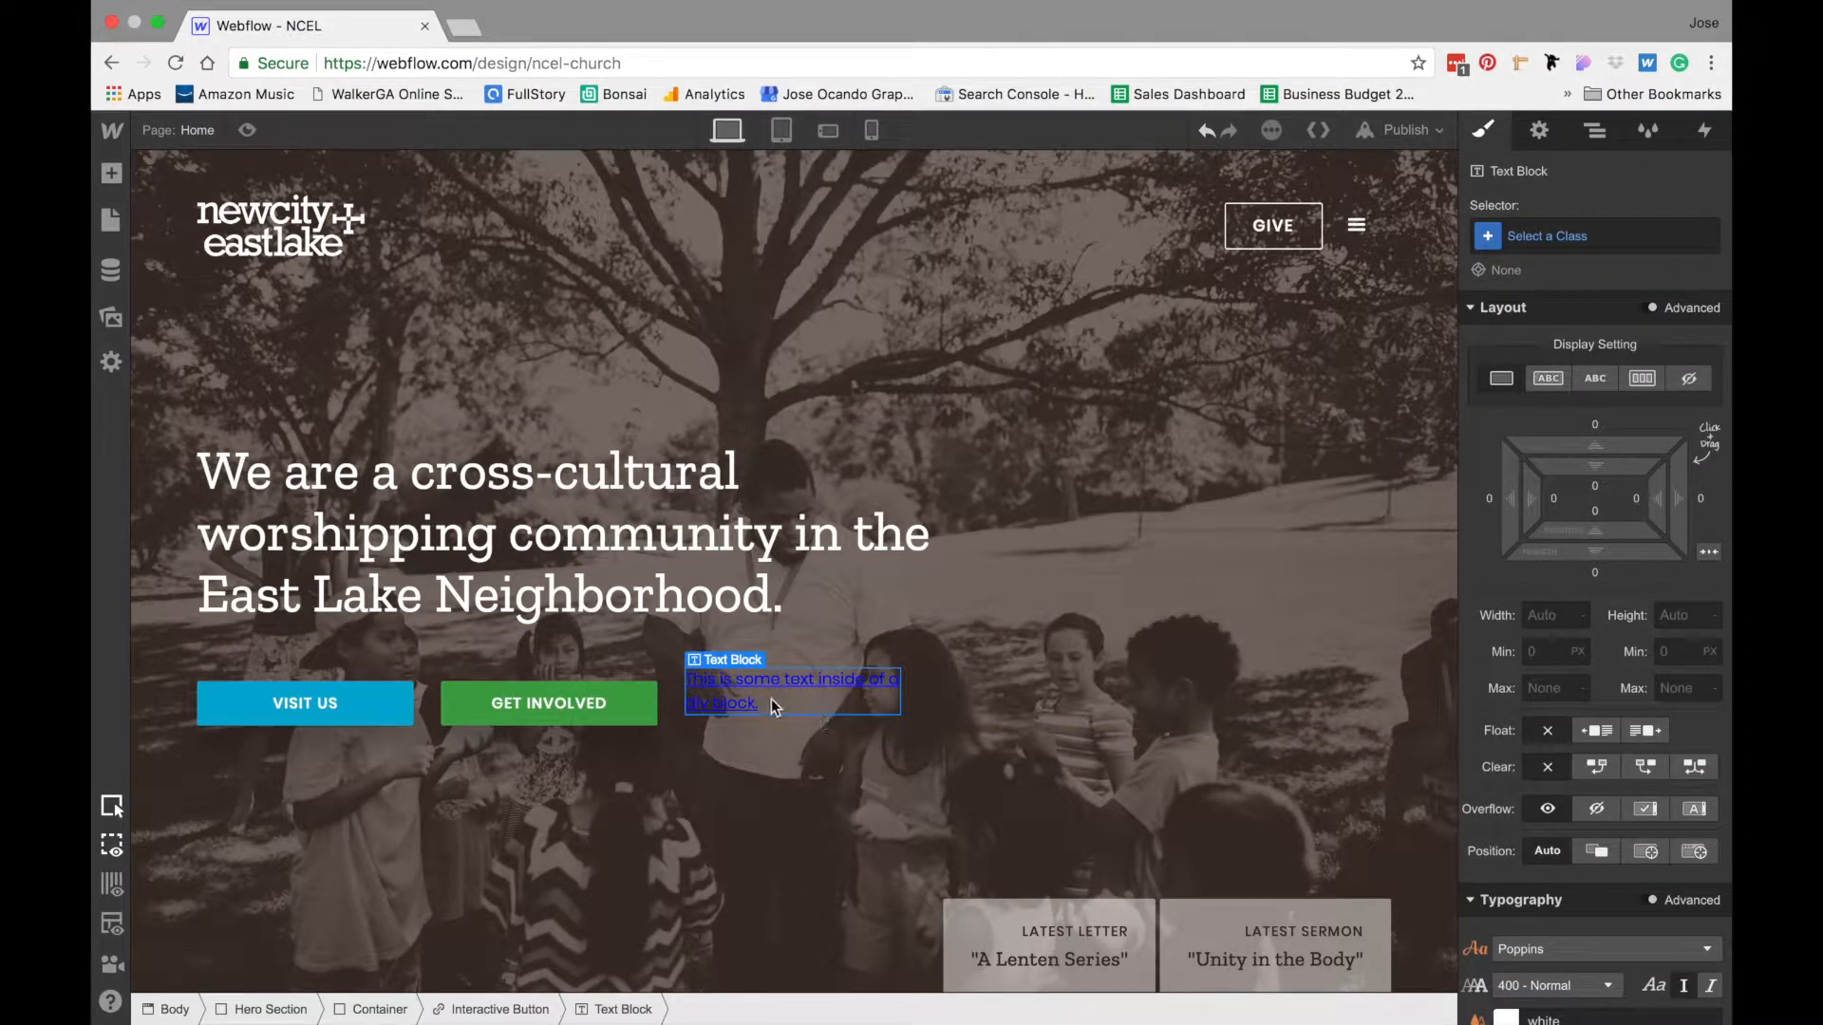
double_click(743, 681)
text(Visit Us)
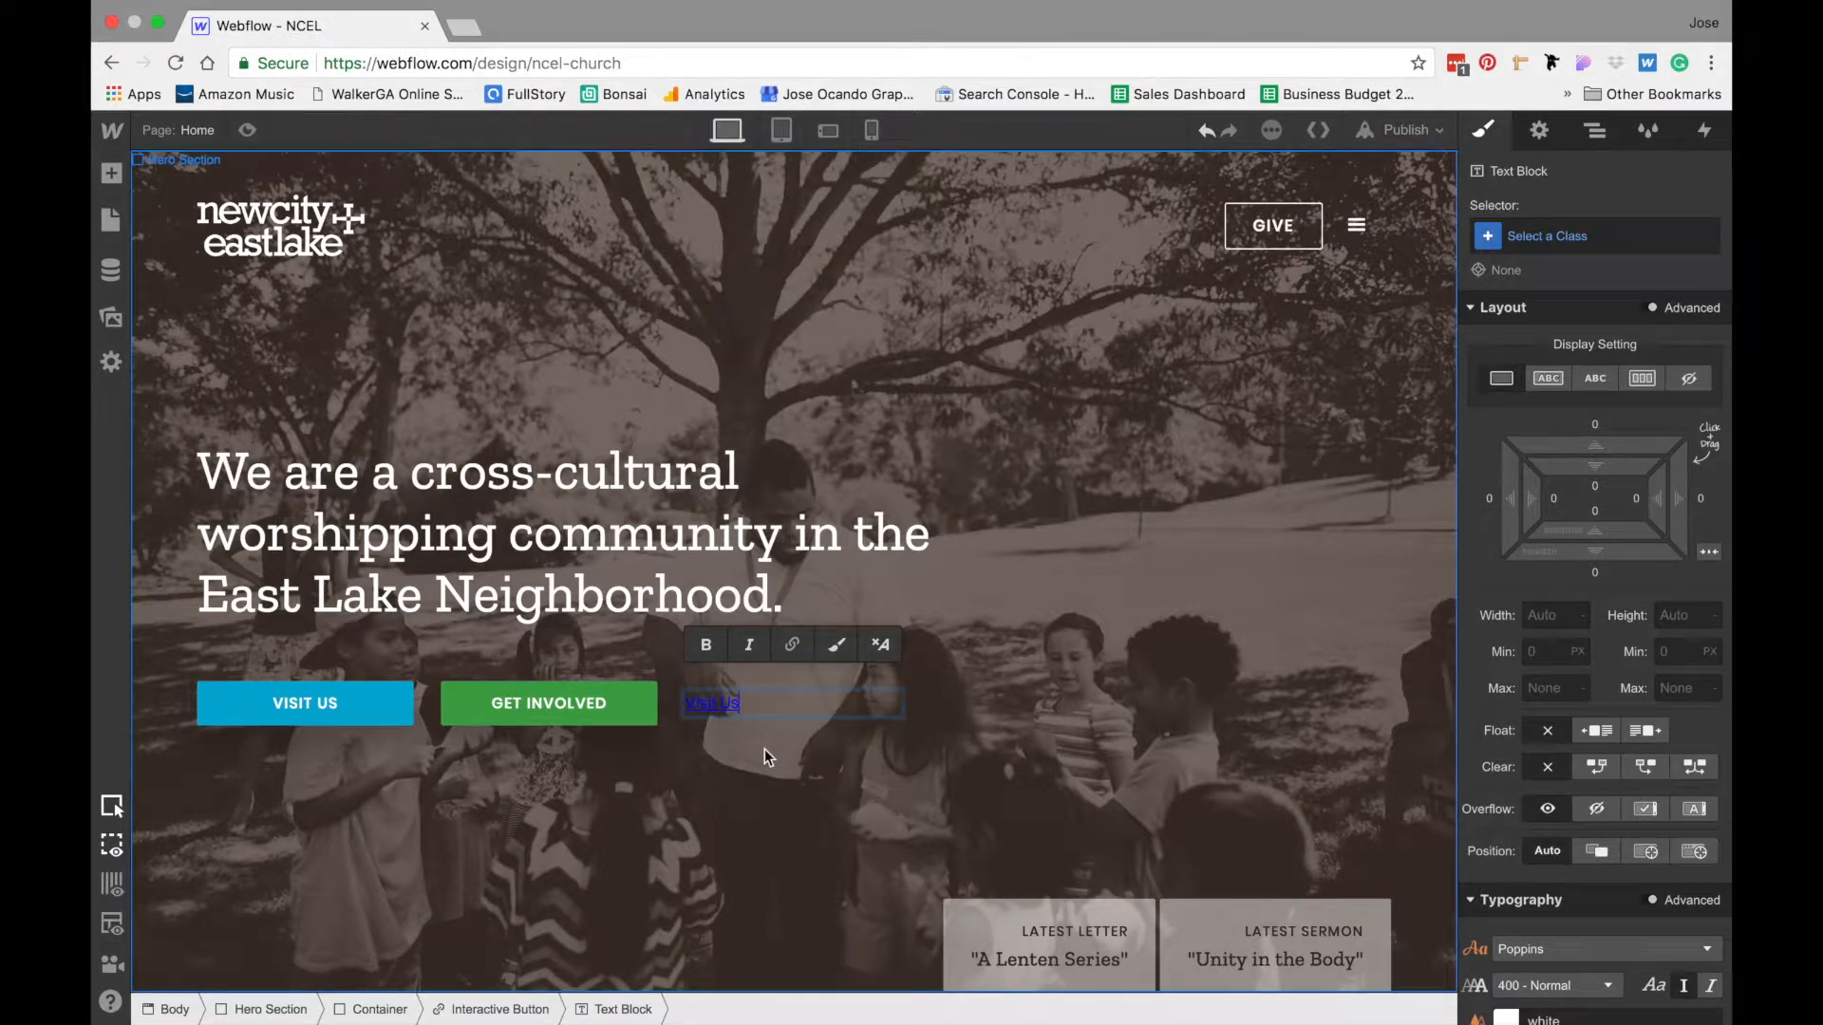
click(765, 749)
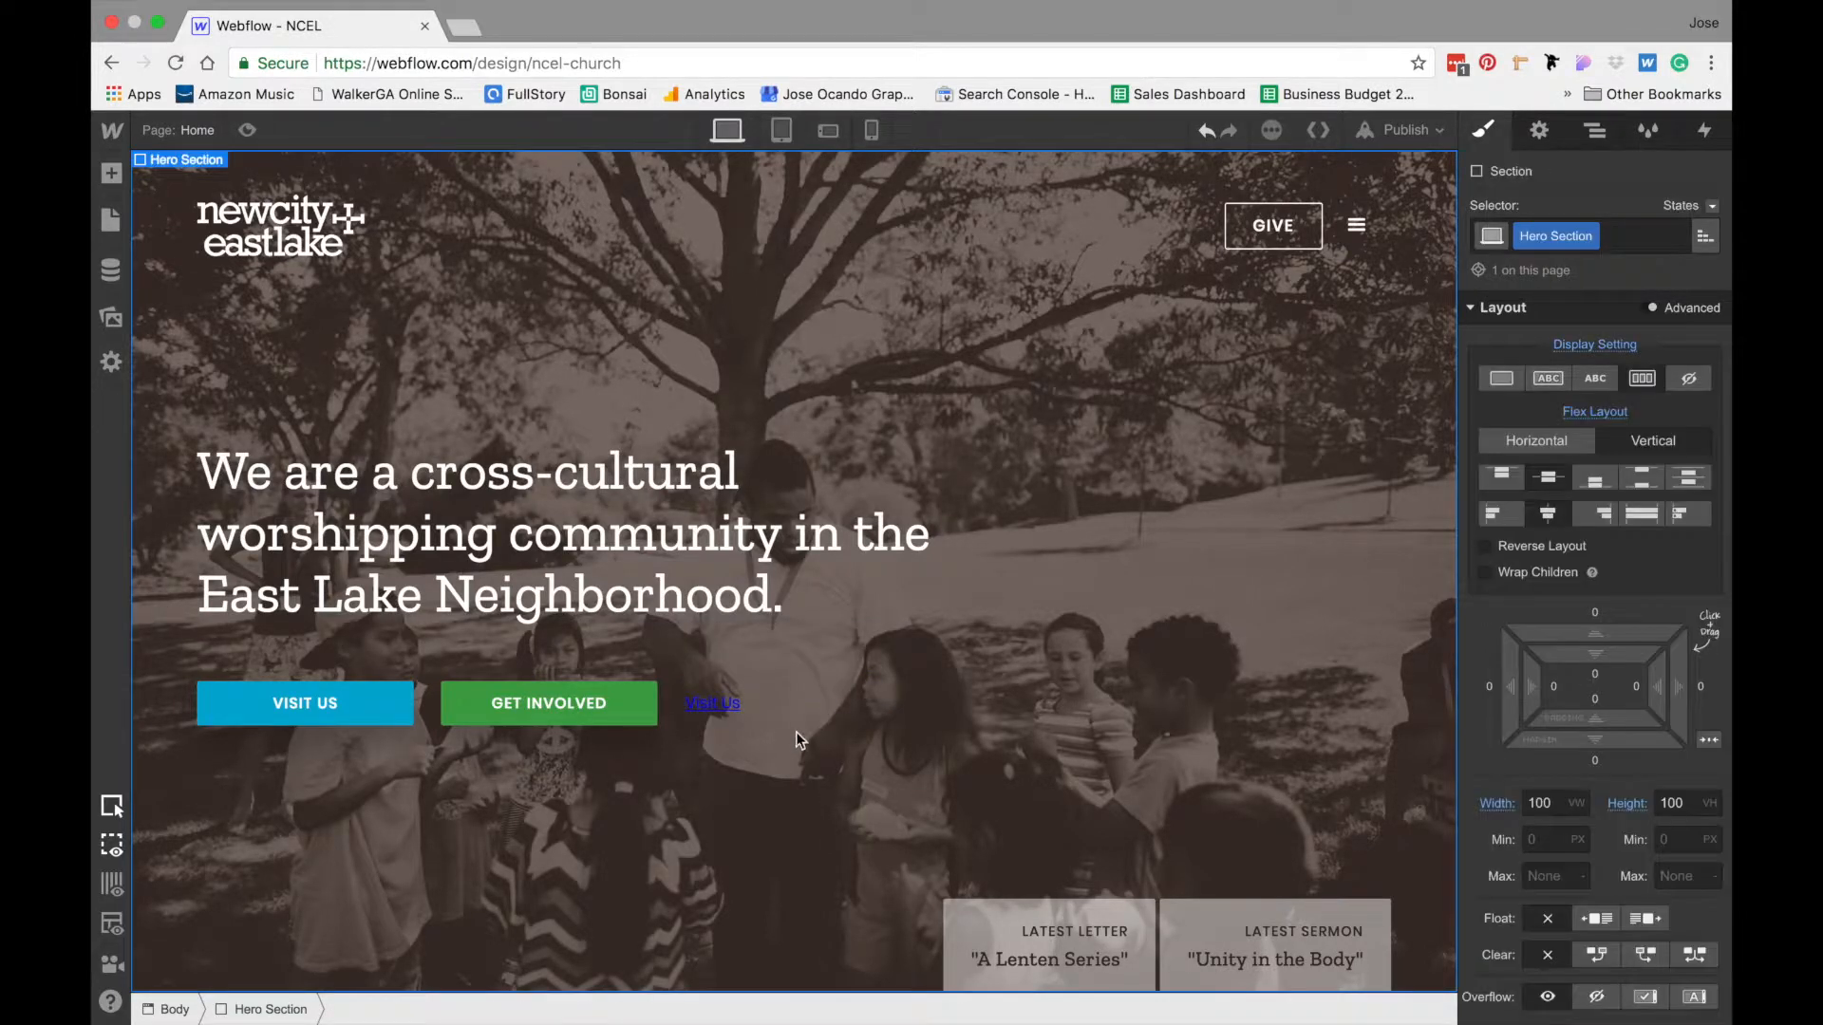
- Set the Interactive Button's typography to 13 px font size, 1 px letter spacing and white text color
click(834, 704)
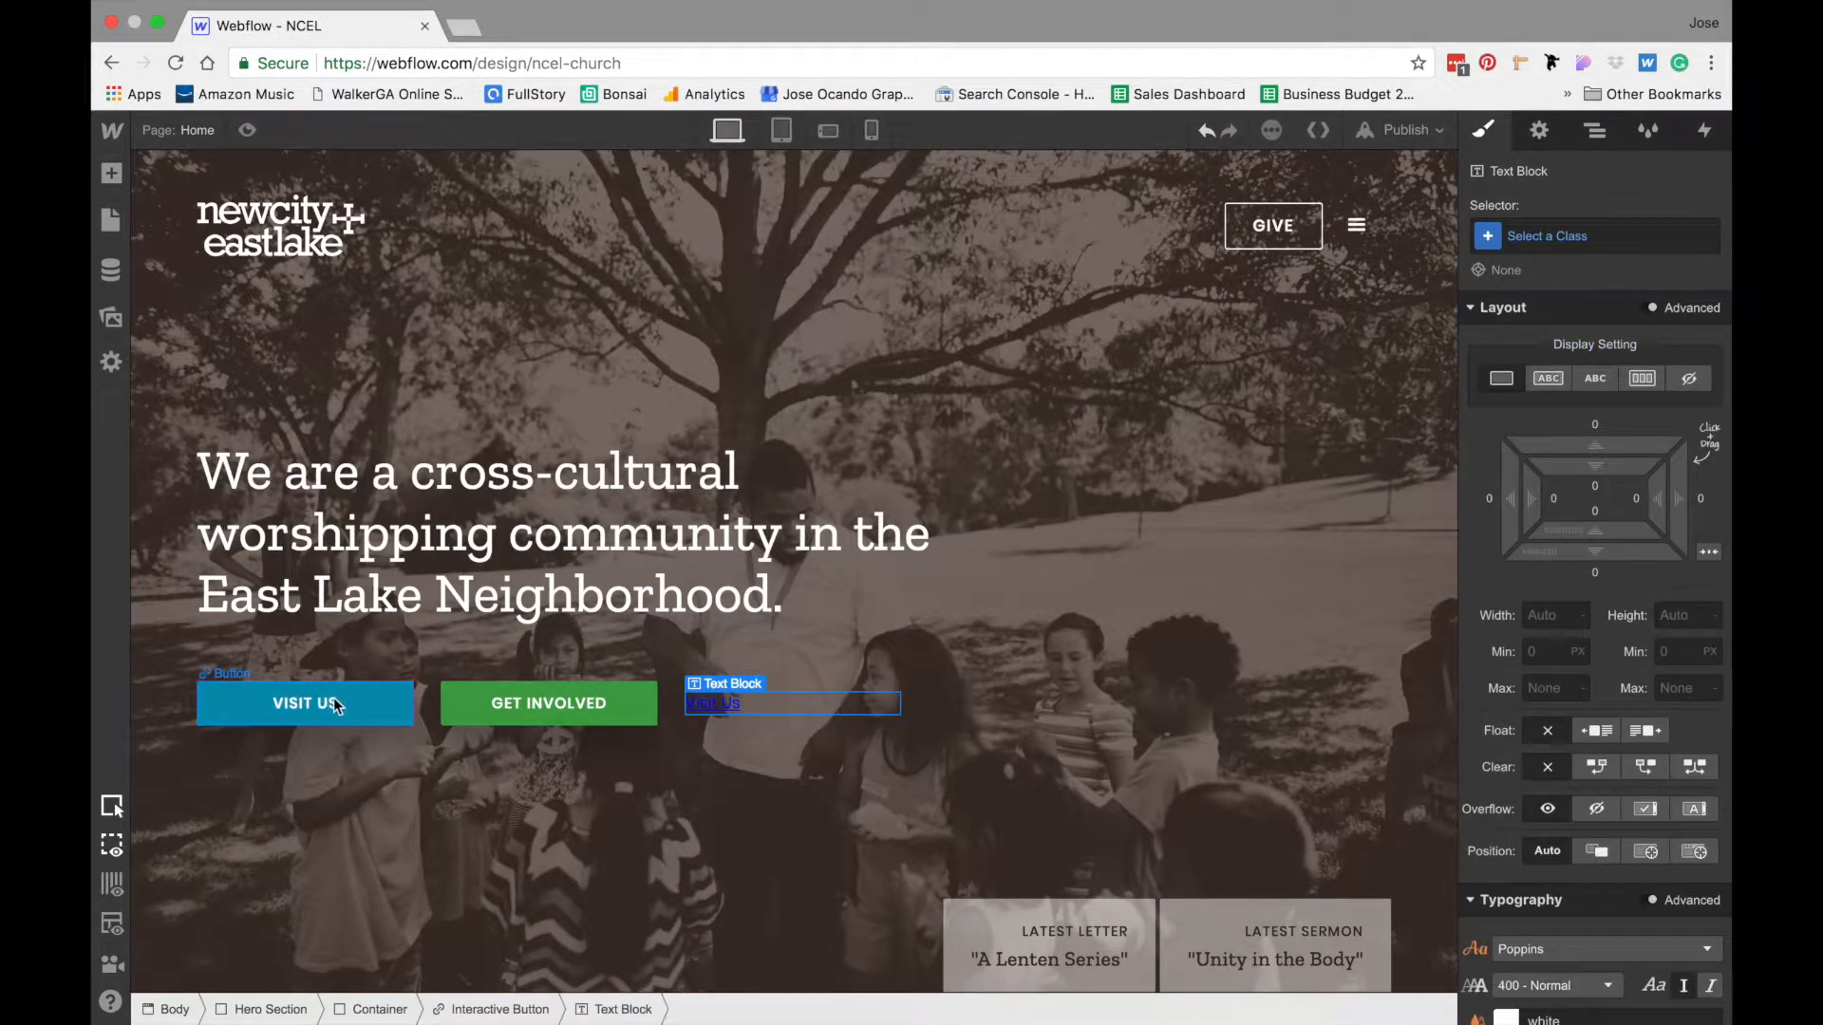
click(486, 1009)
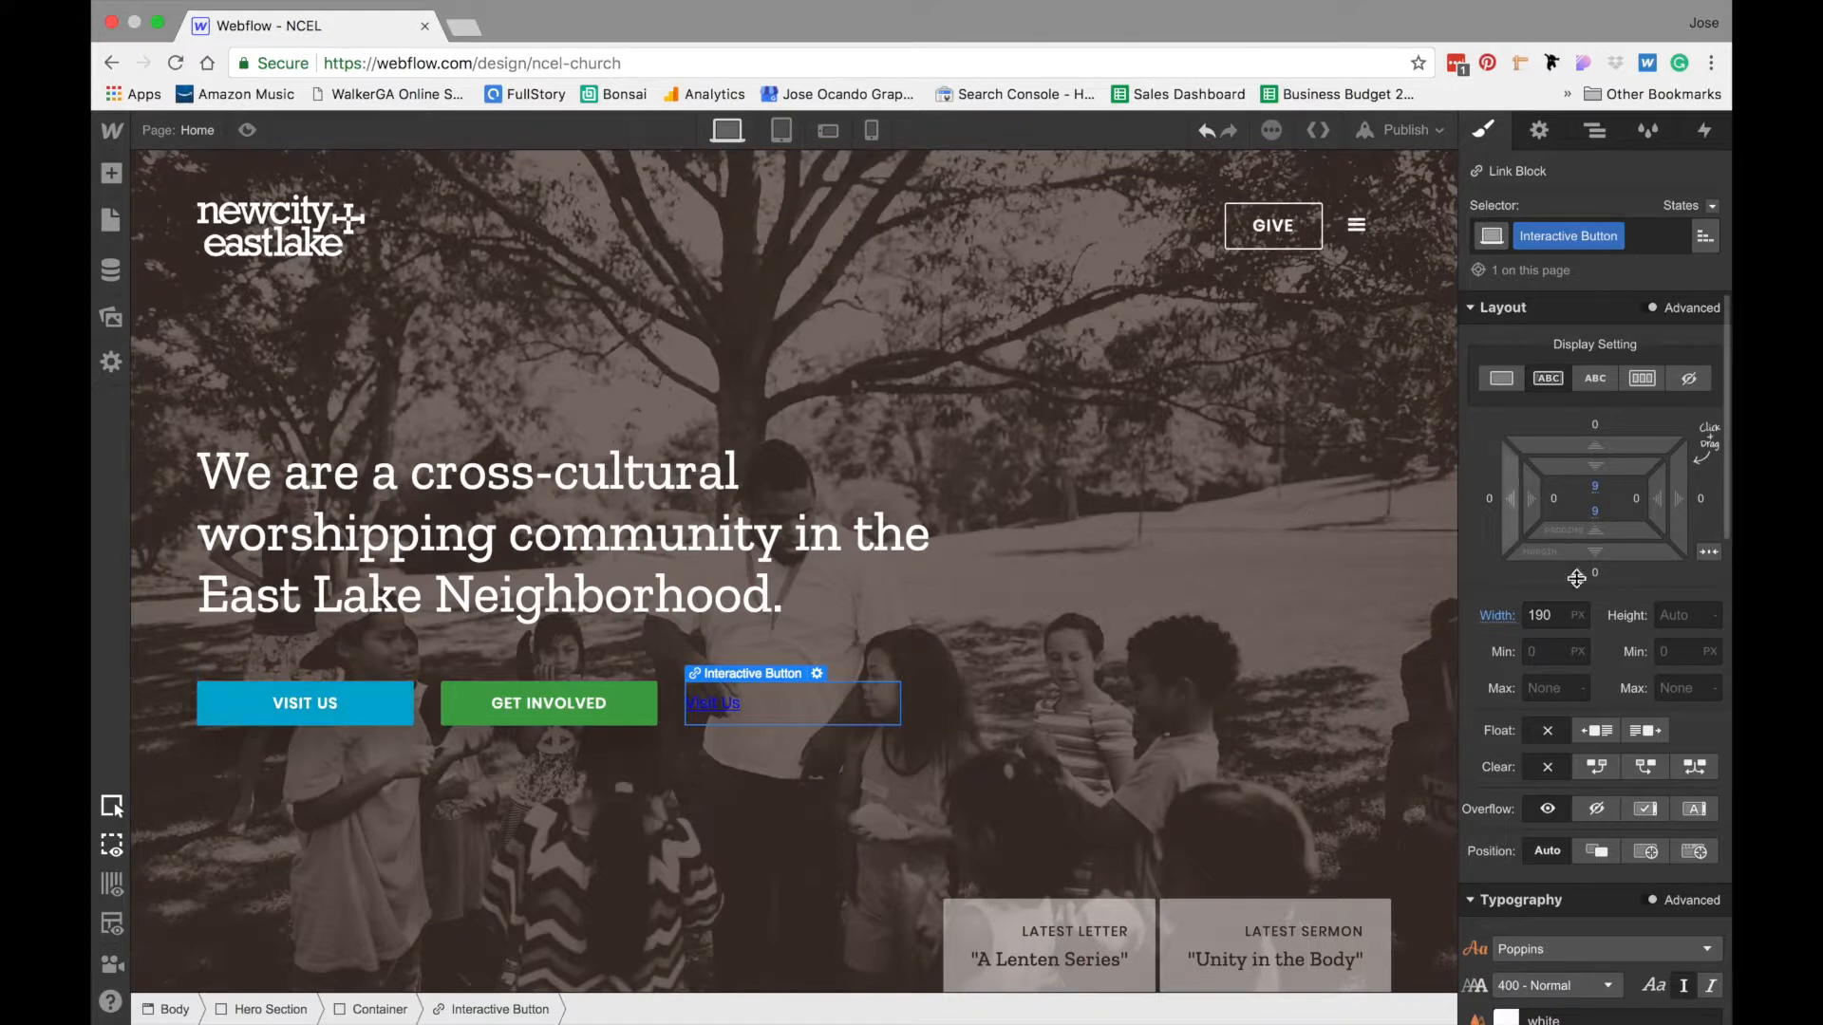
scroll(1546, 710, down, 5)
click(1554, 596)
double_click(1555, 596)
text(13)
click(1567, 628)
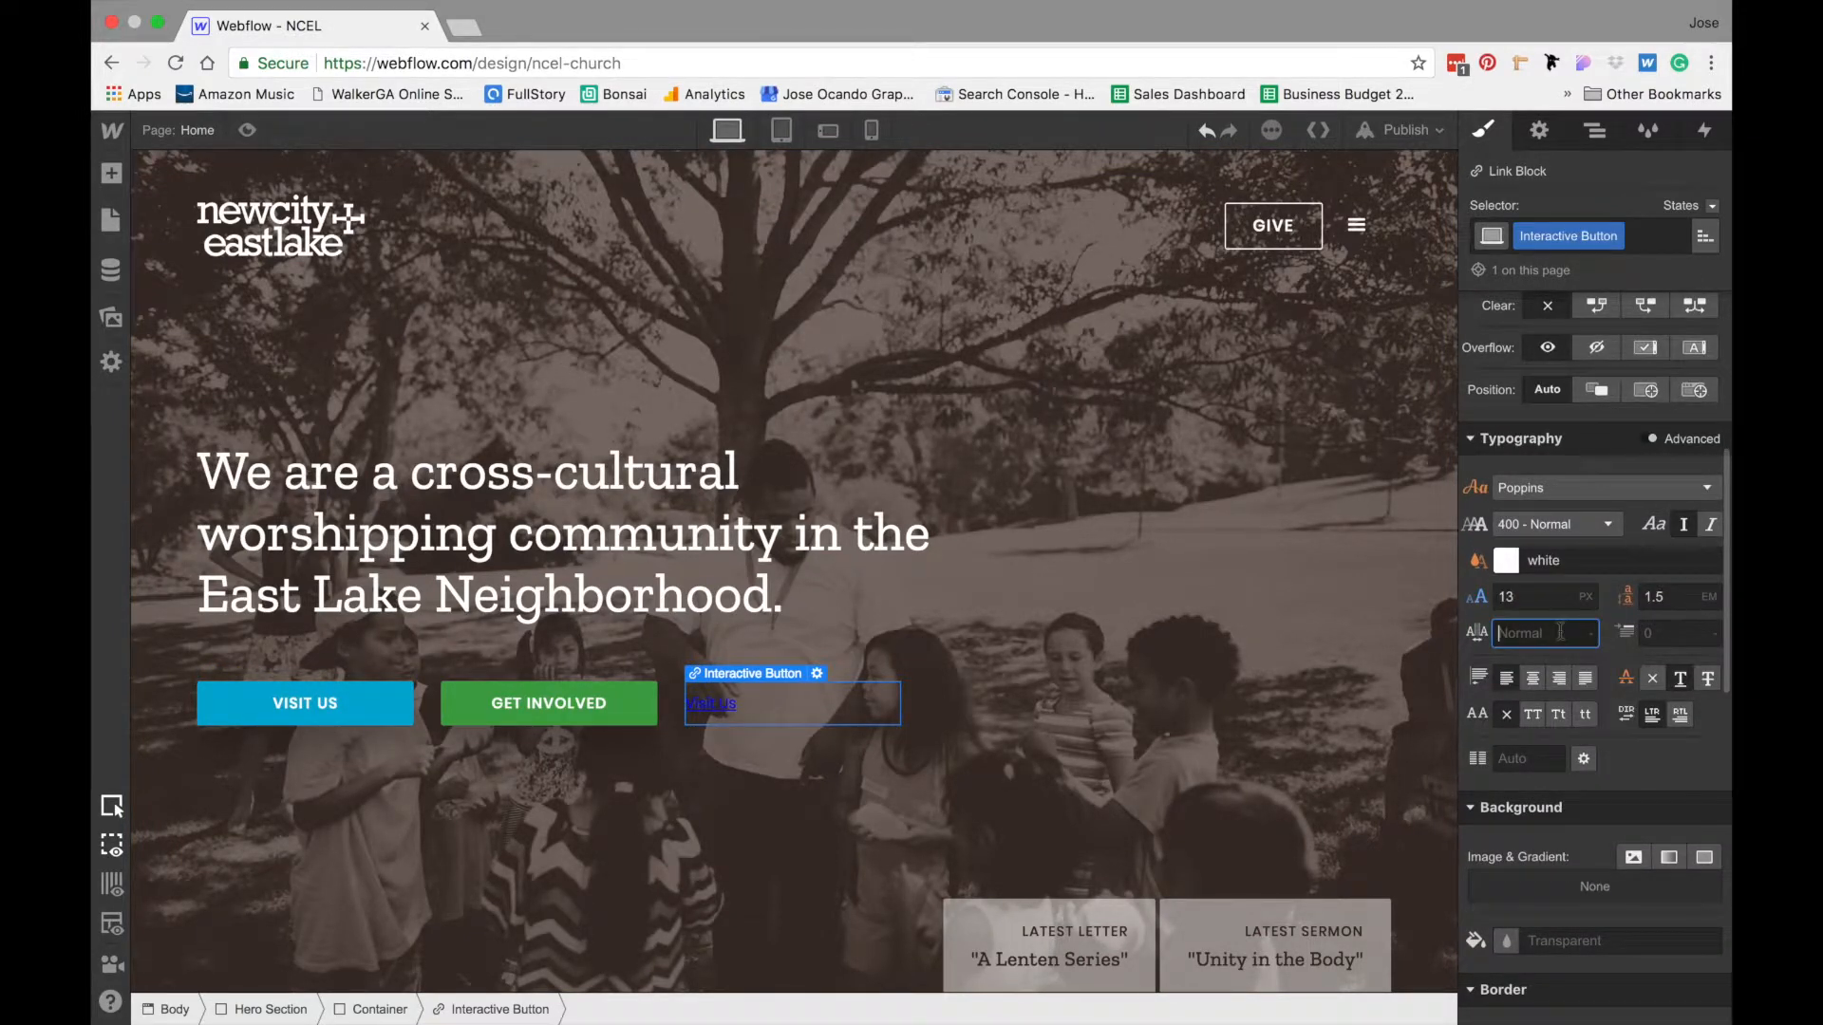
text(1)
click(1506, 561)
mouse_move(1519, 651)
mouse_down()
mouse_move(1570, 649)
mouse_move(1513, 600)
mouse_up()
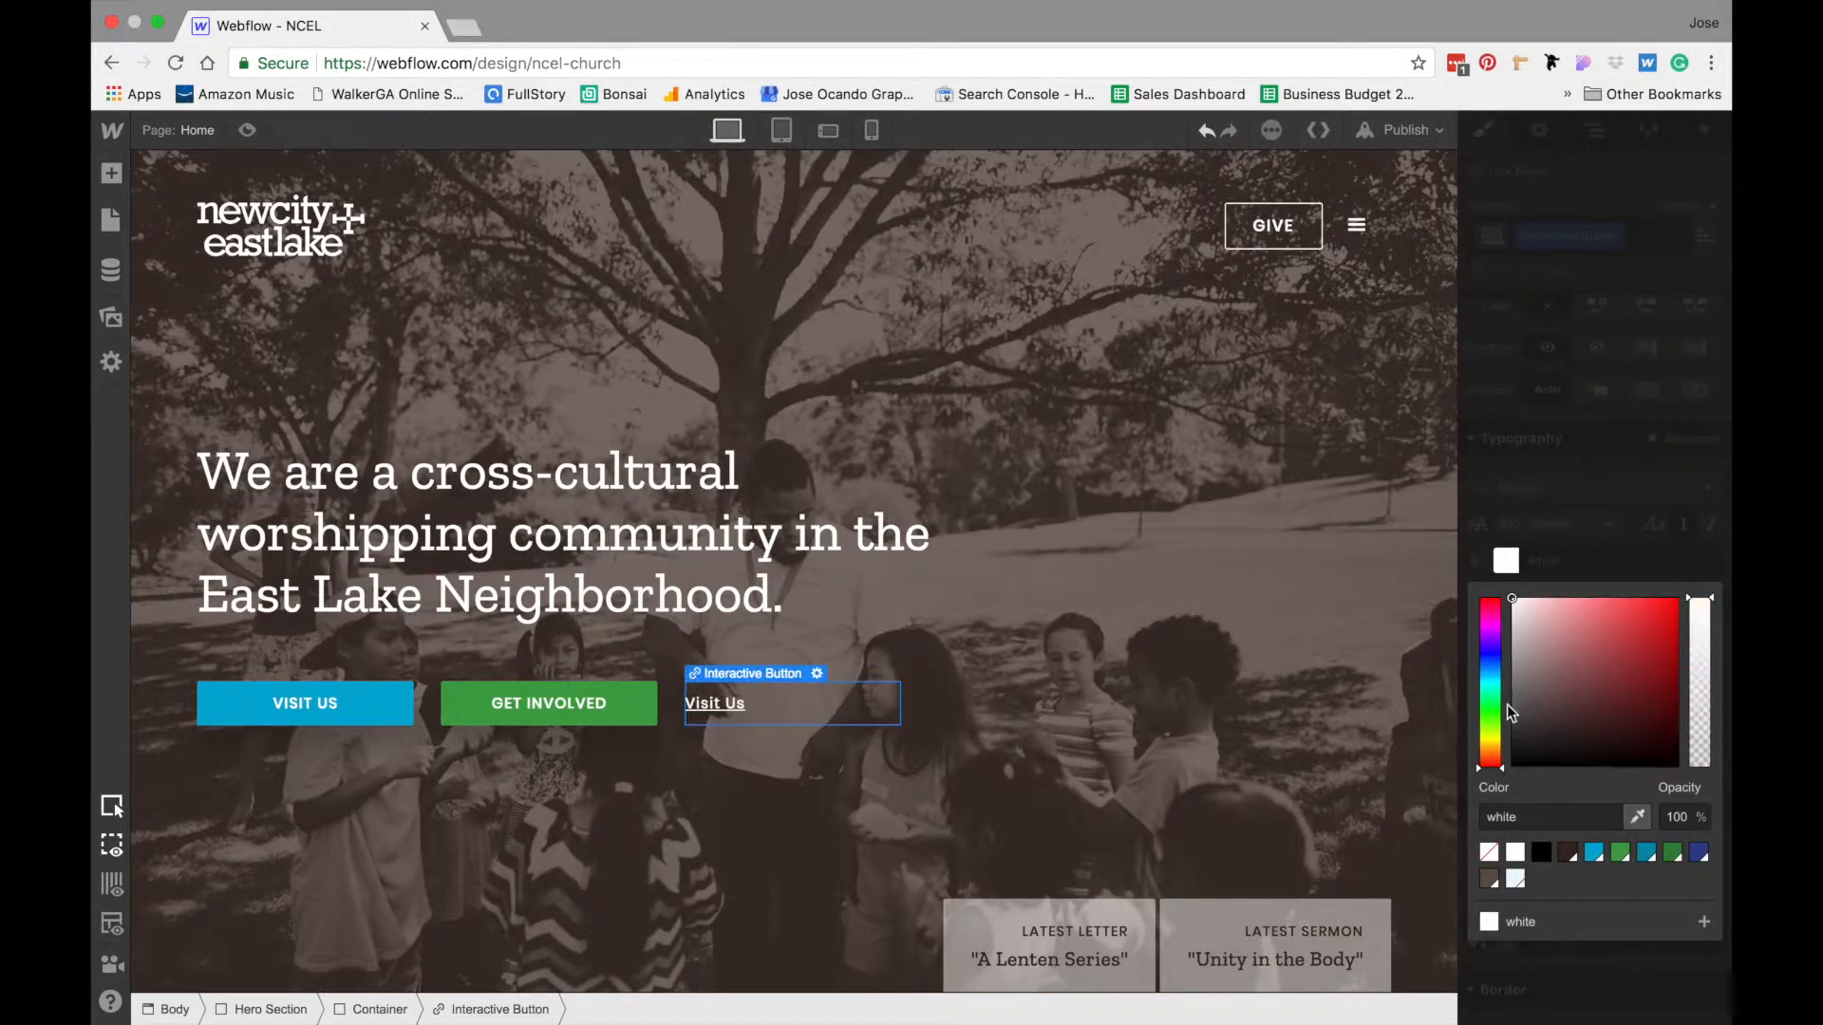
click(1650, 481)
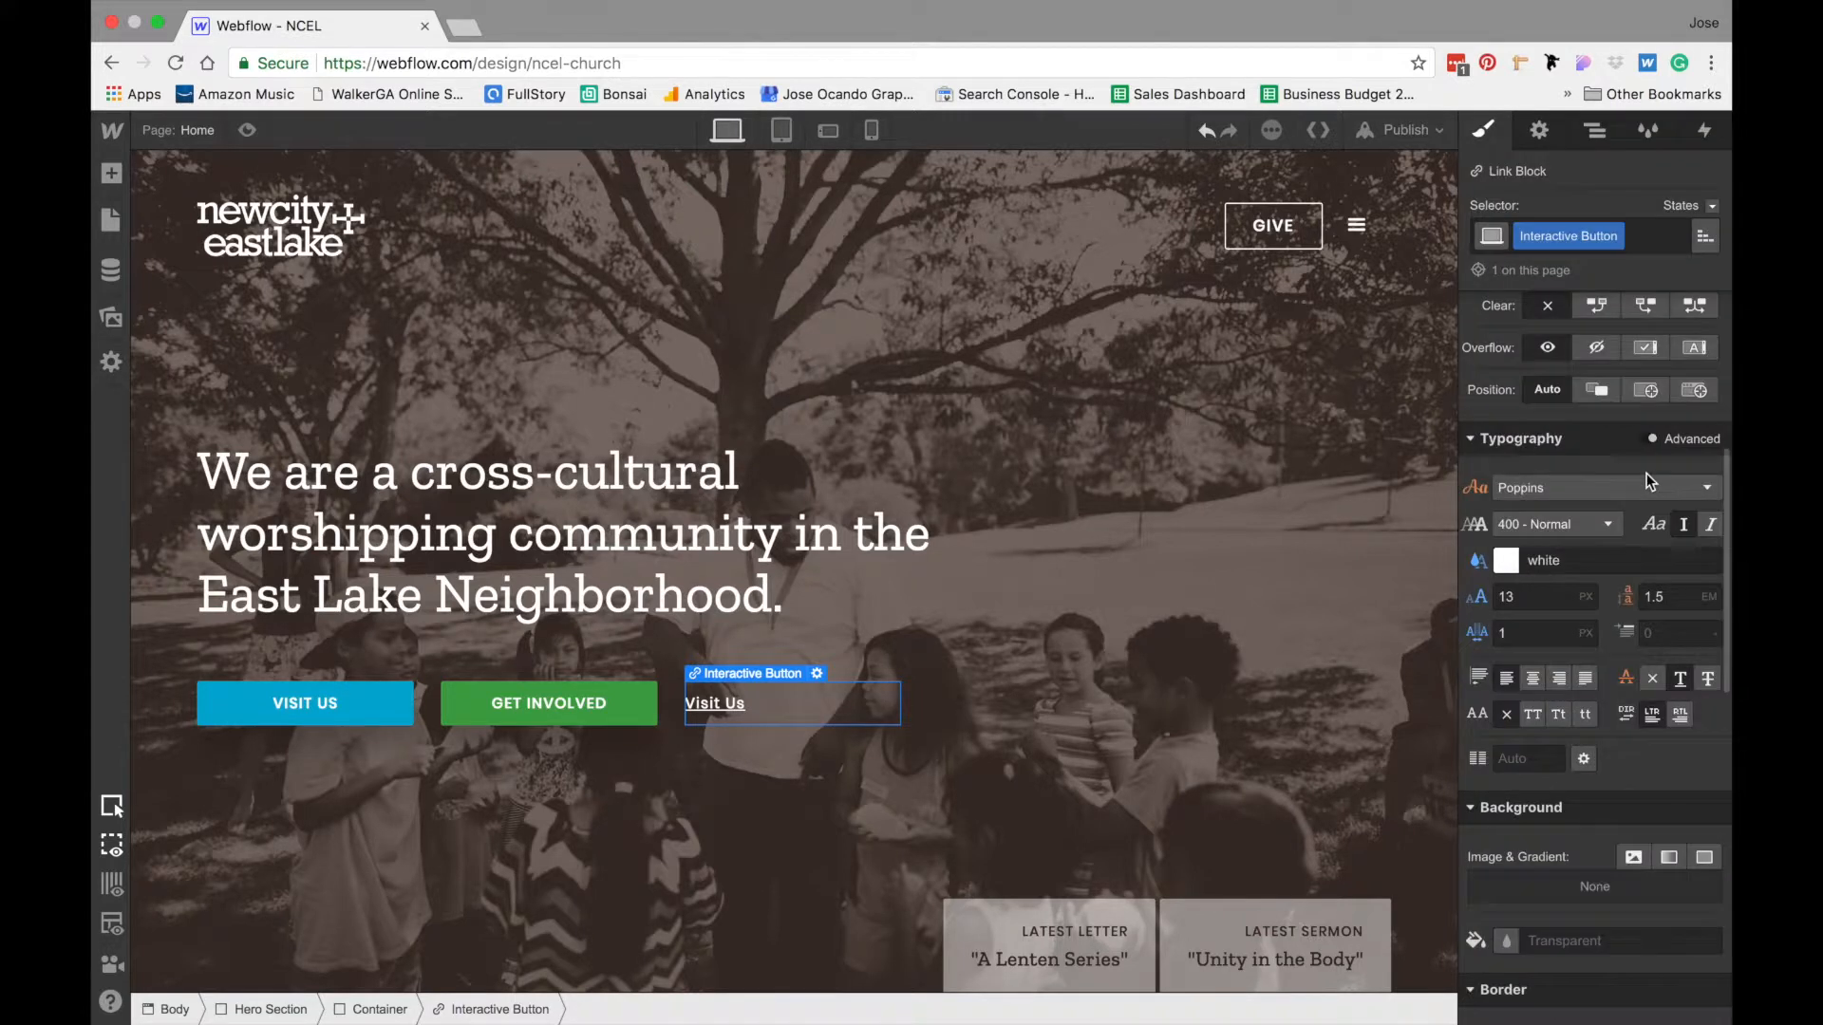
- Style the Interactive Button's text as uppercase, centered, without underline, at 500 - Medium weight, and compare it with the Get Involved button
click(1532, 718)
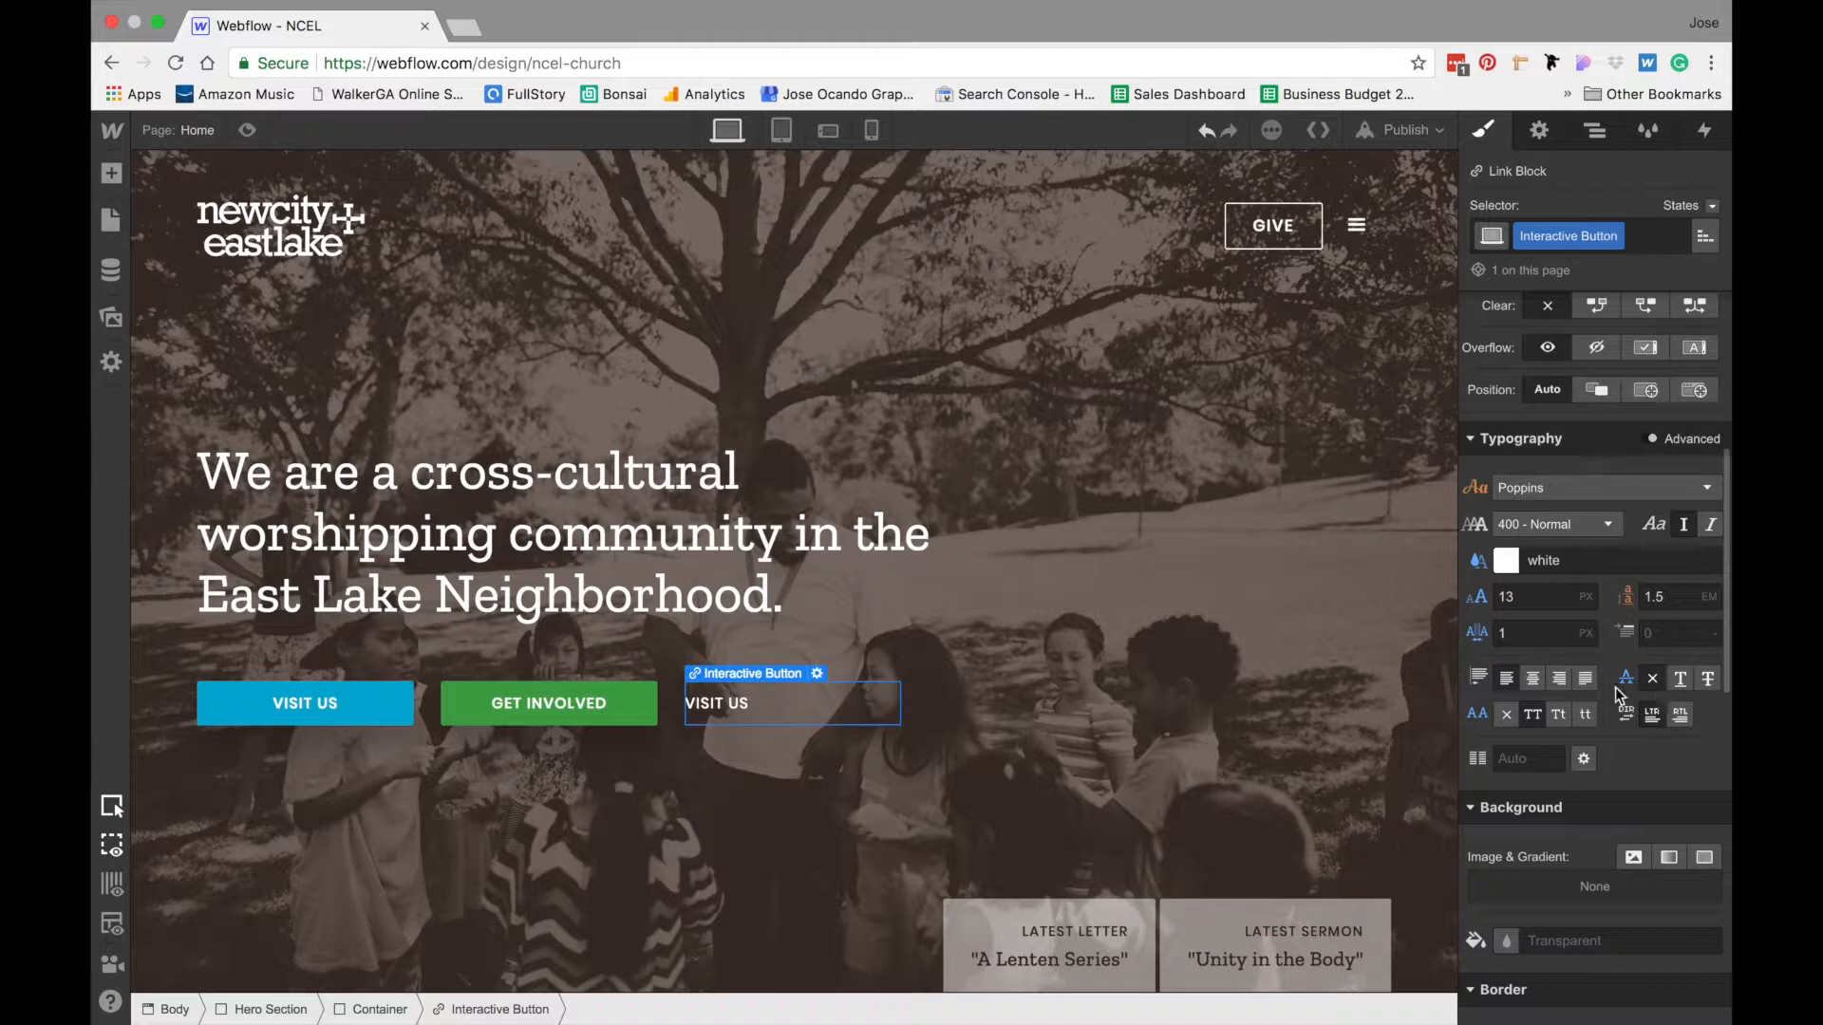
click(1540, 682)
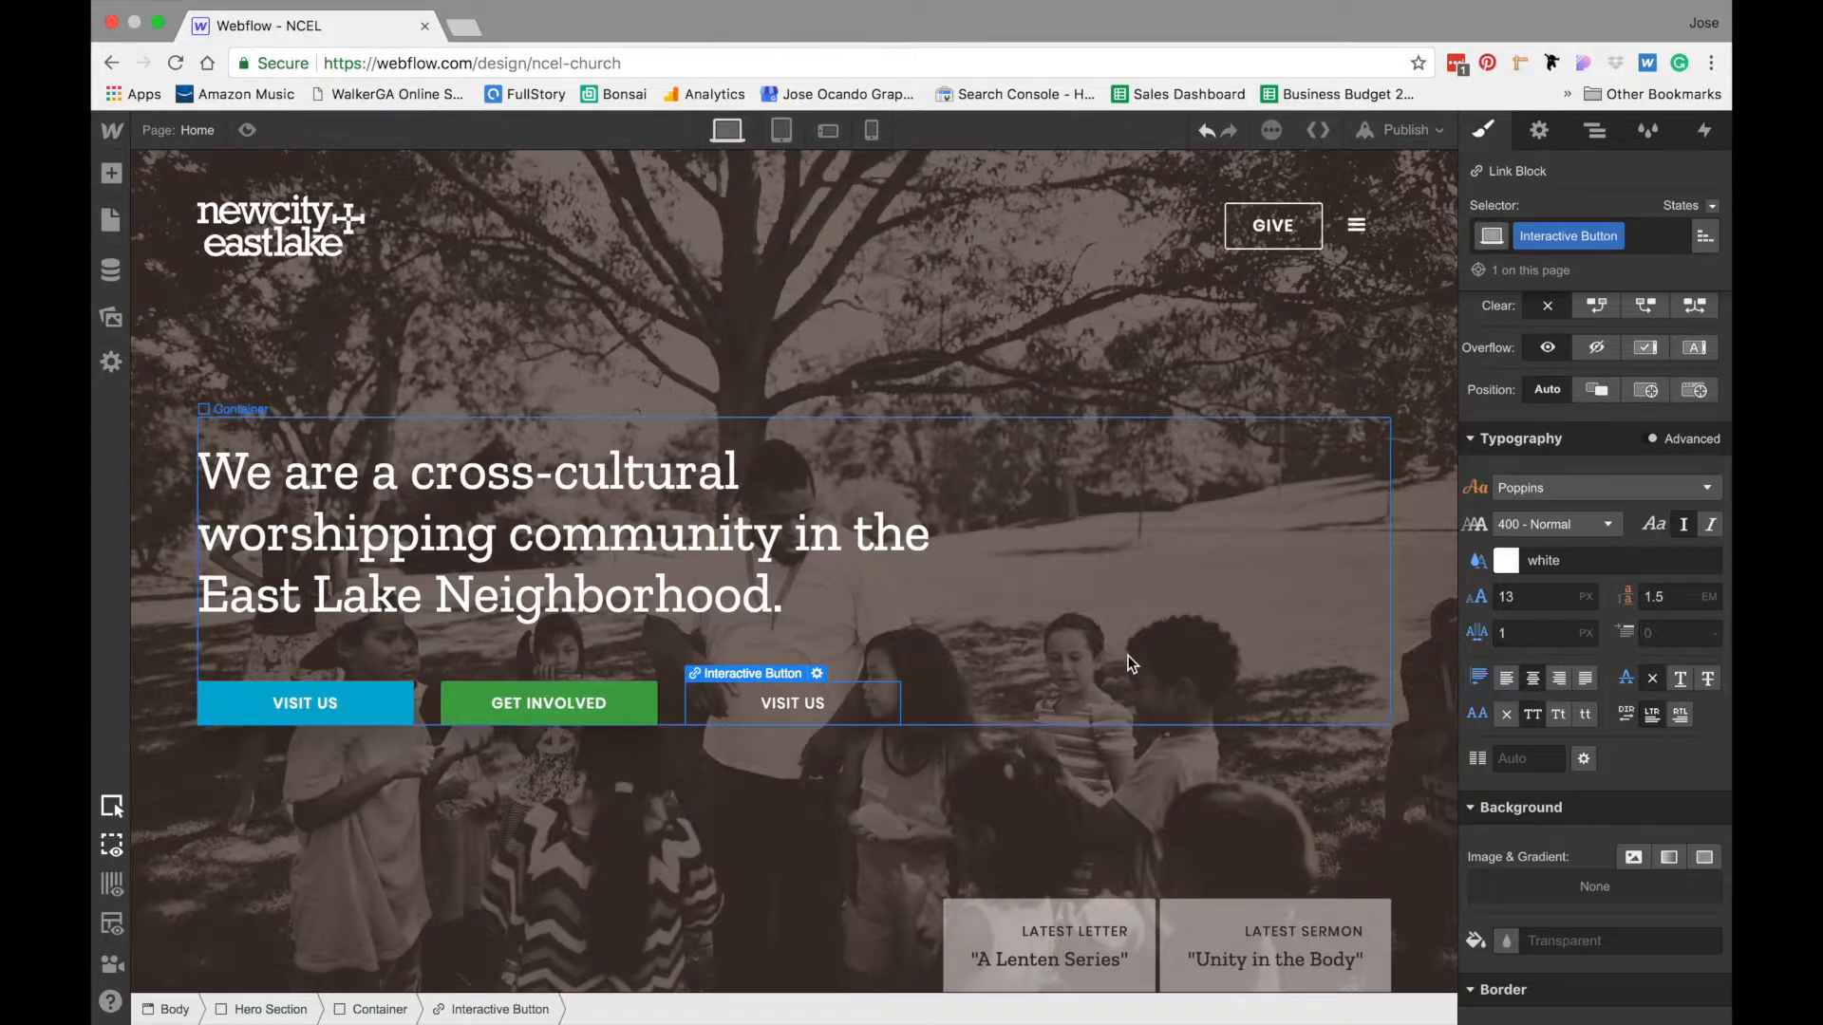
click(1530, 533)
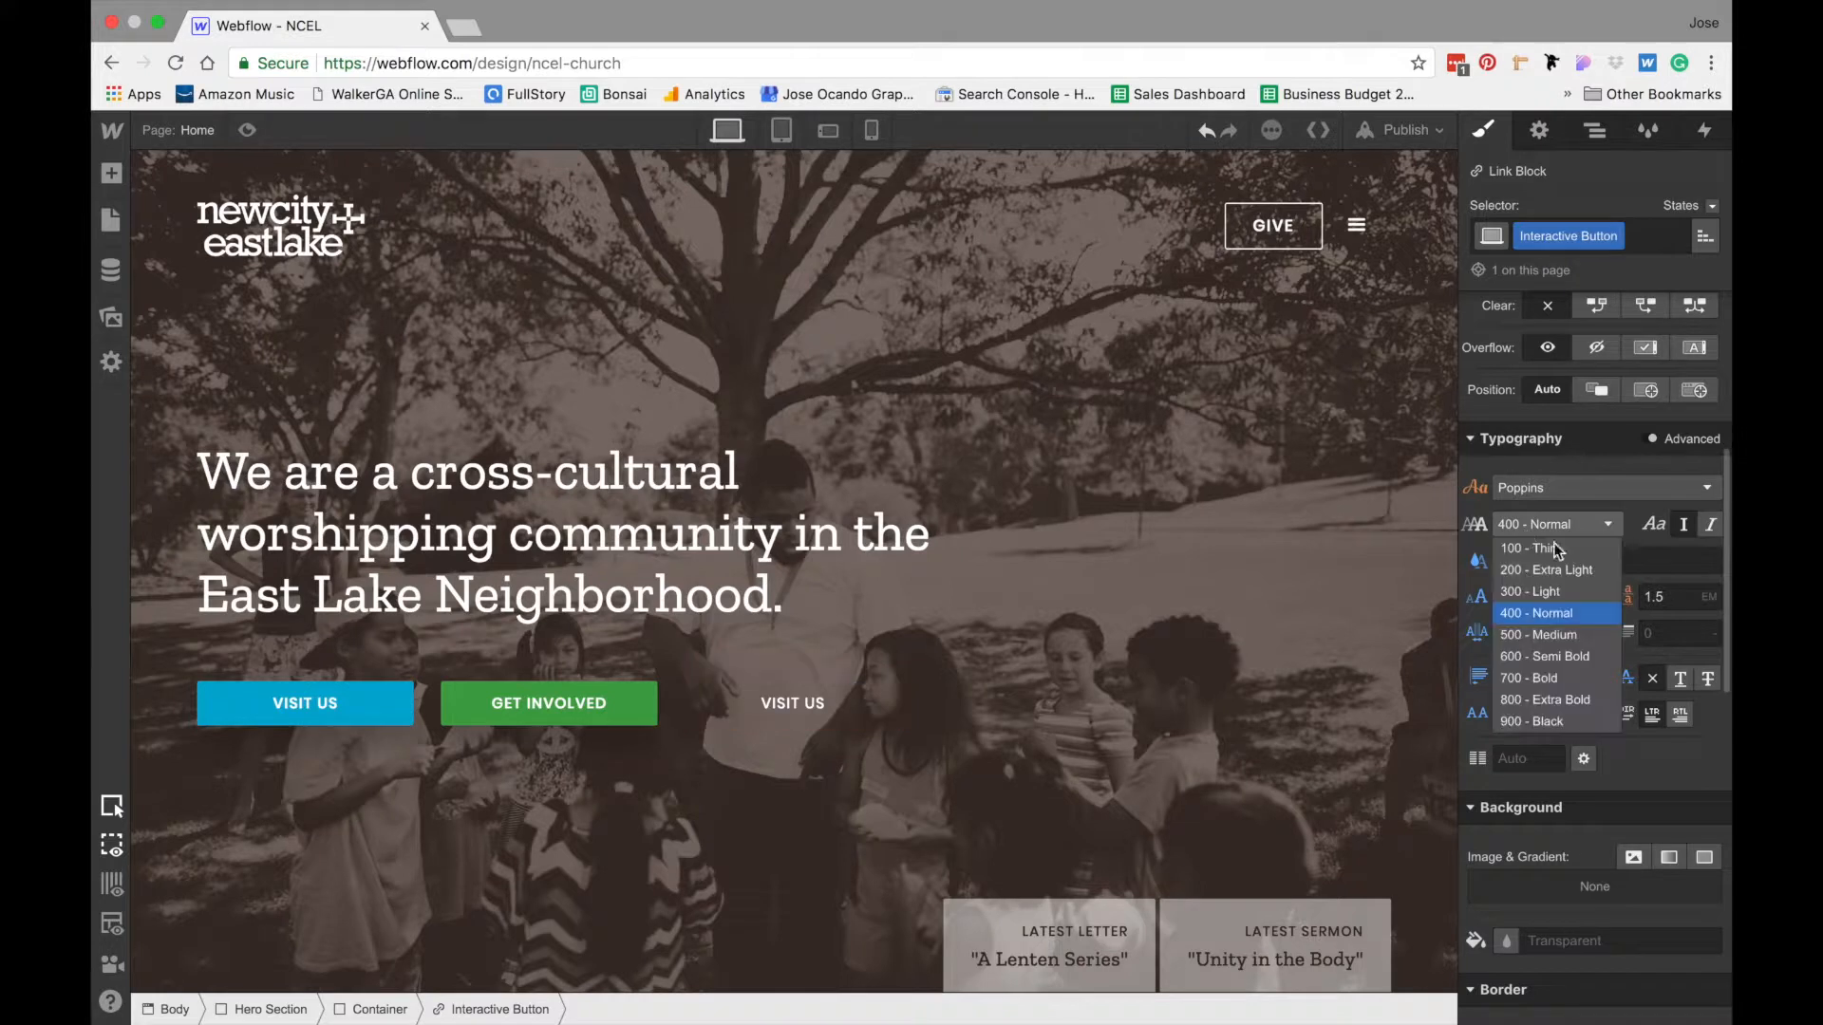
click(1557, 634)
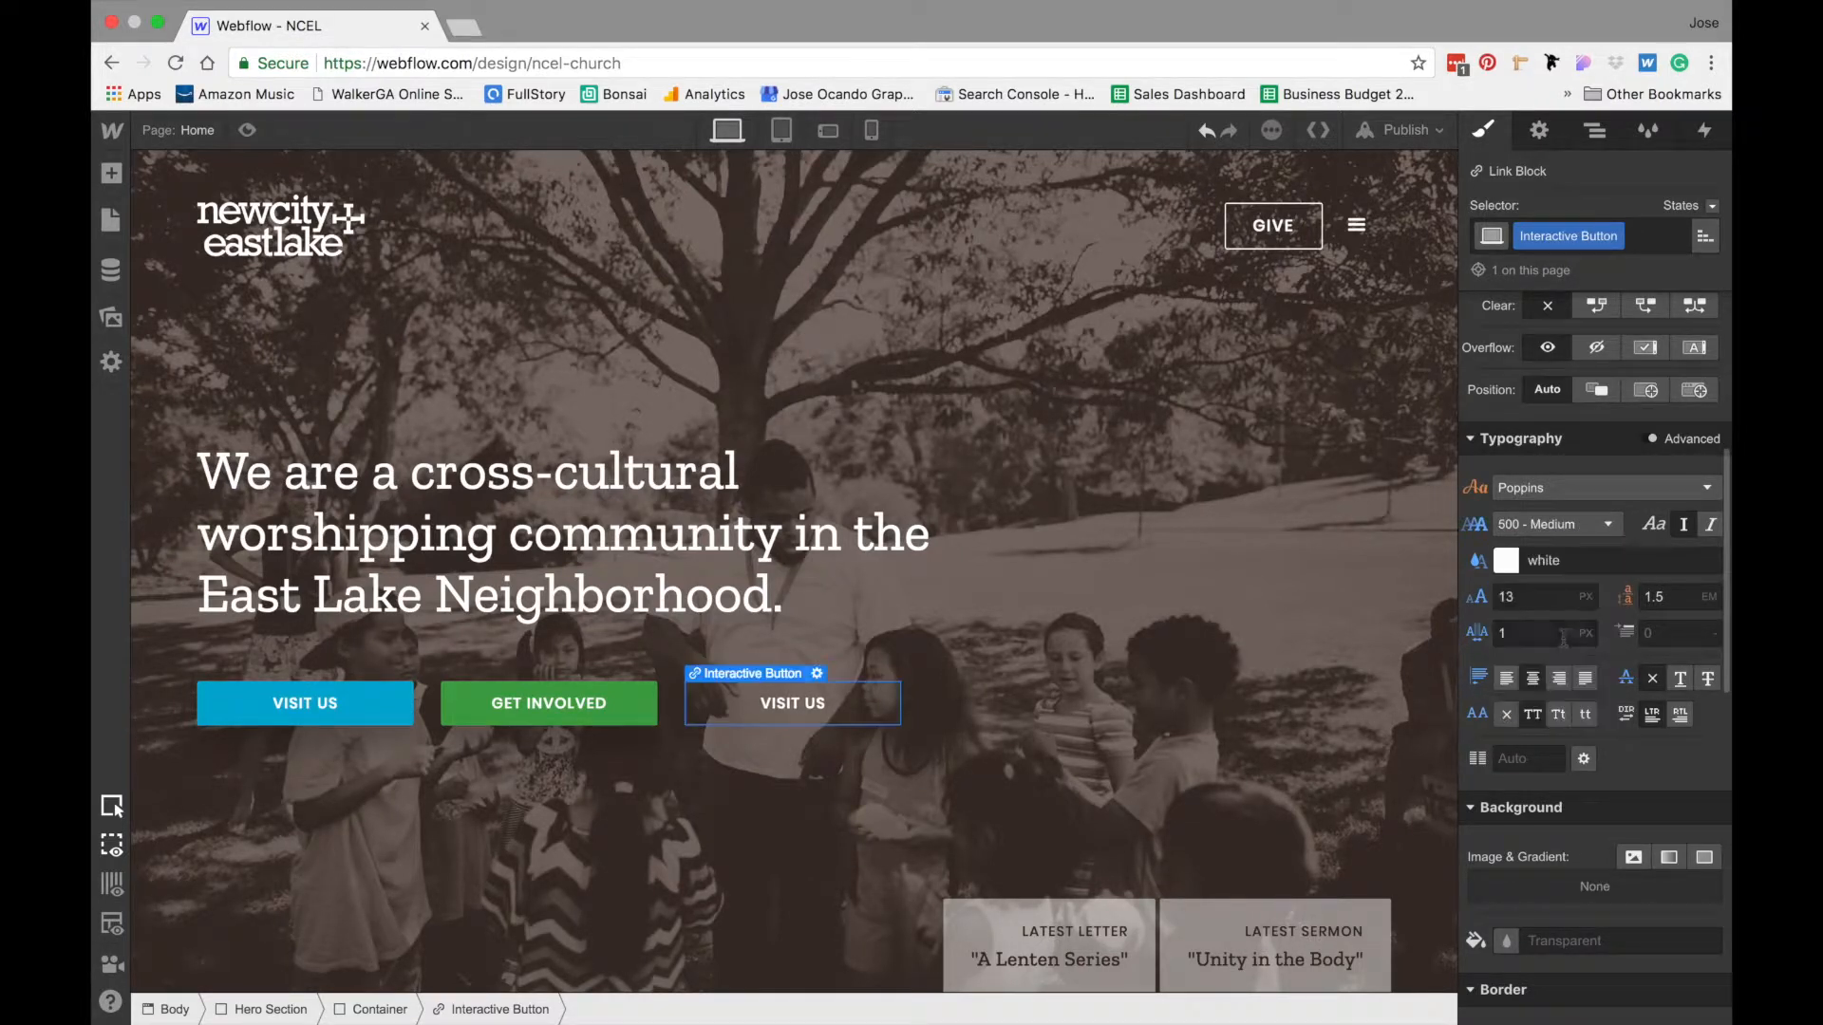
click(566, 702)
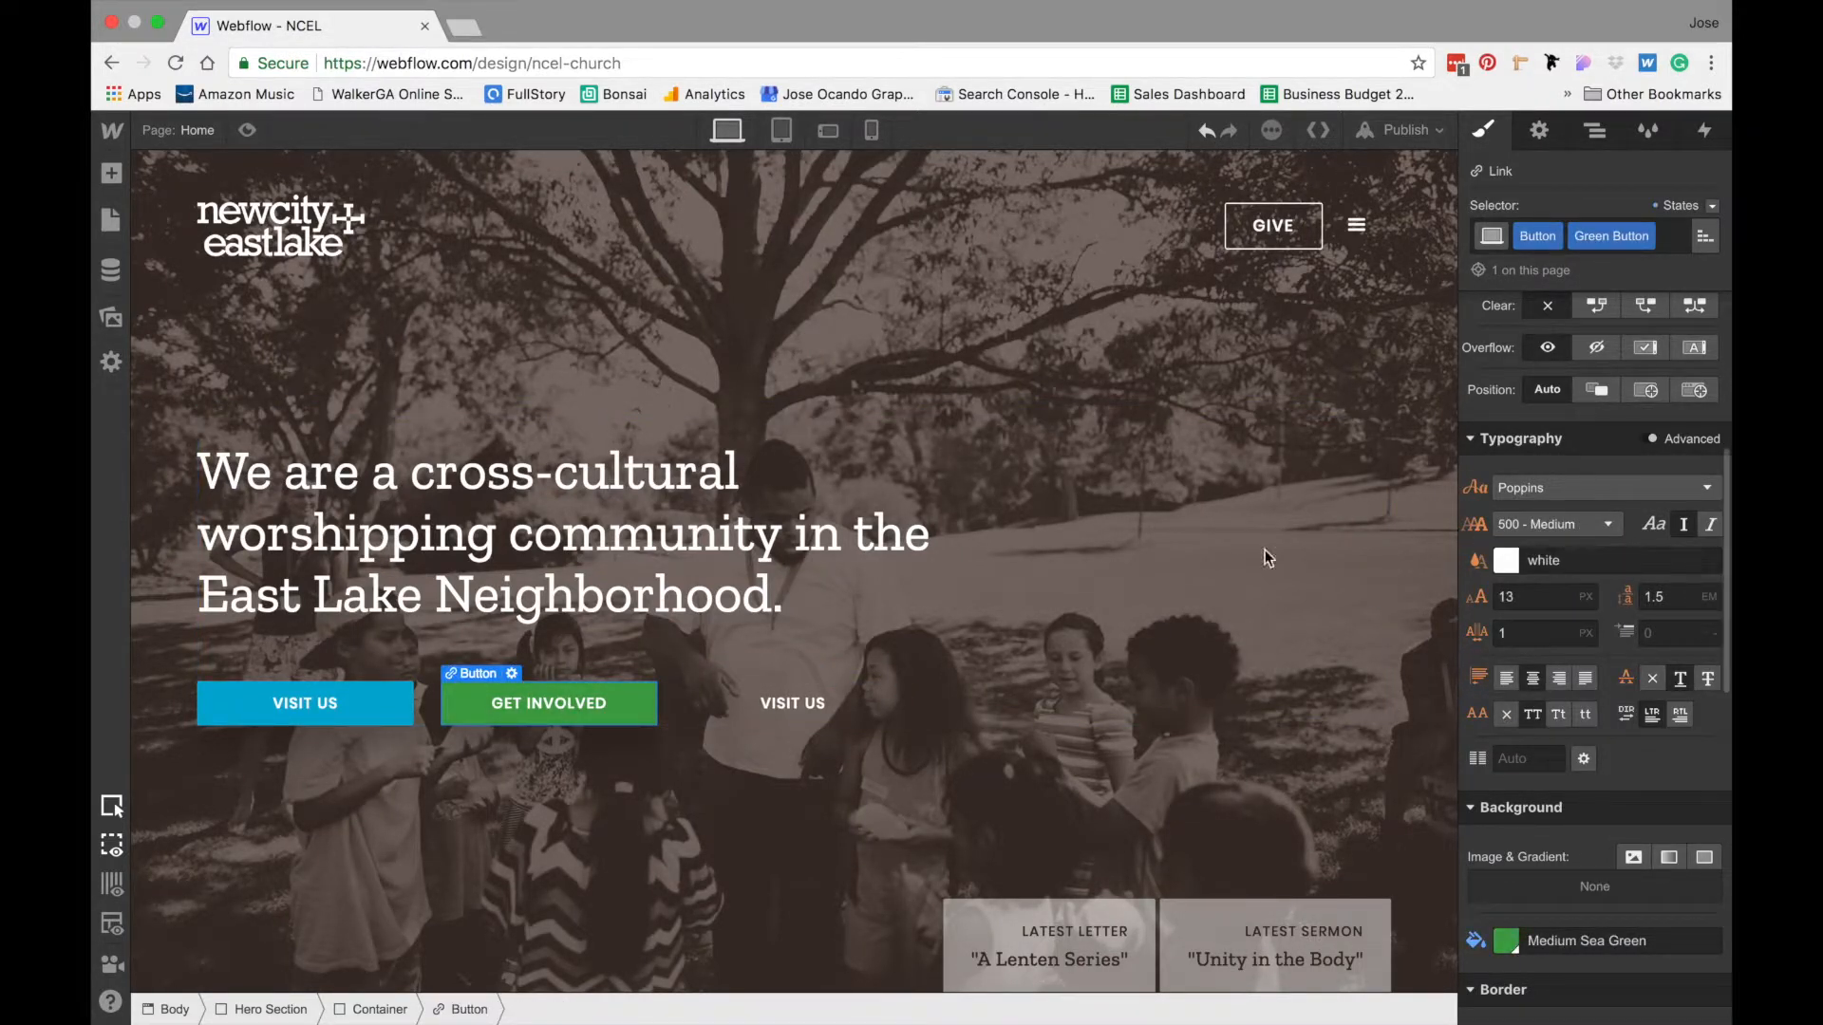
- Add a div block inside the Interactive Button, above its Visit Us text
click(858, 703)
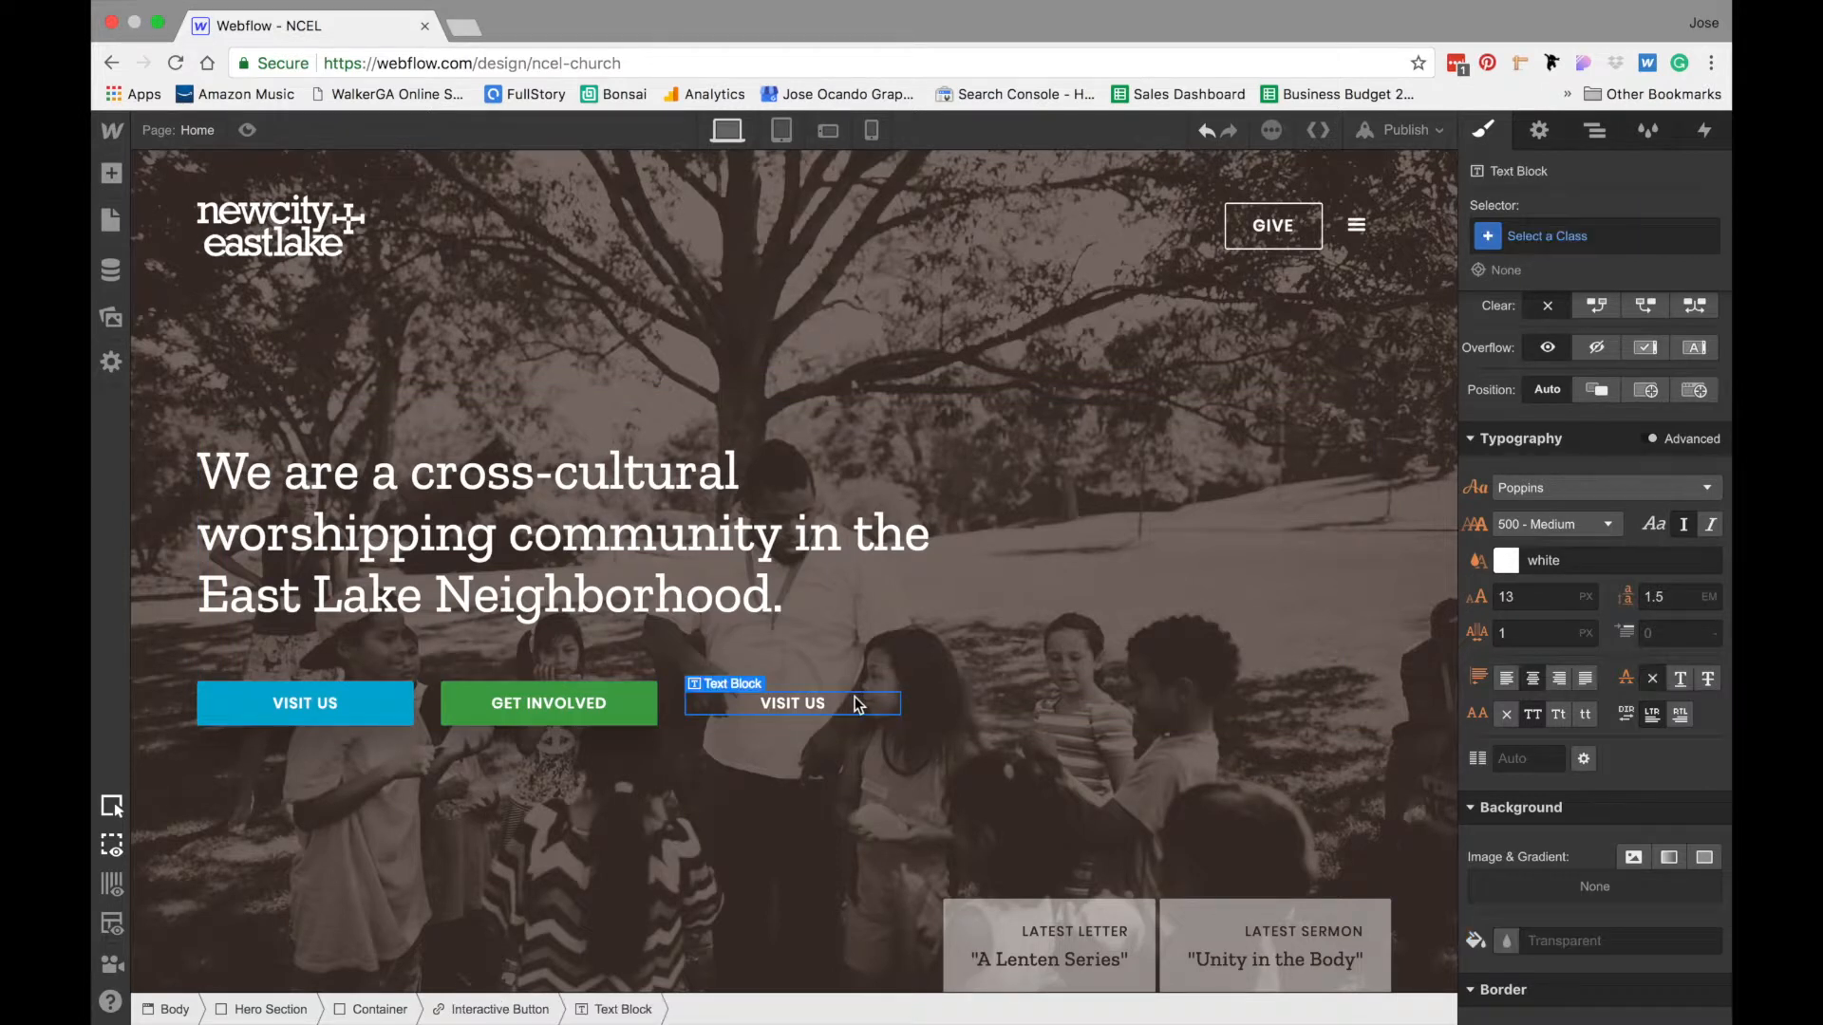
click(517, 1010)
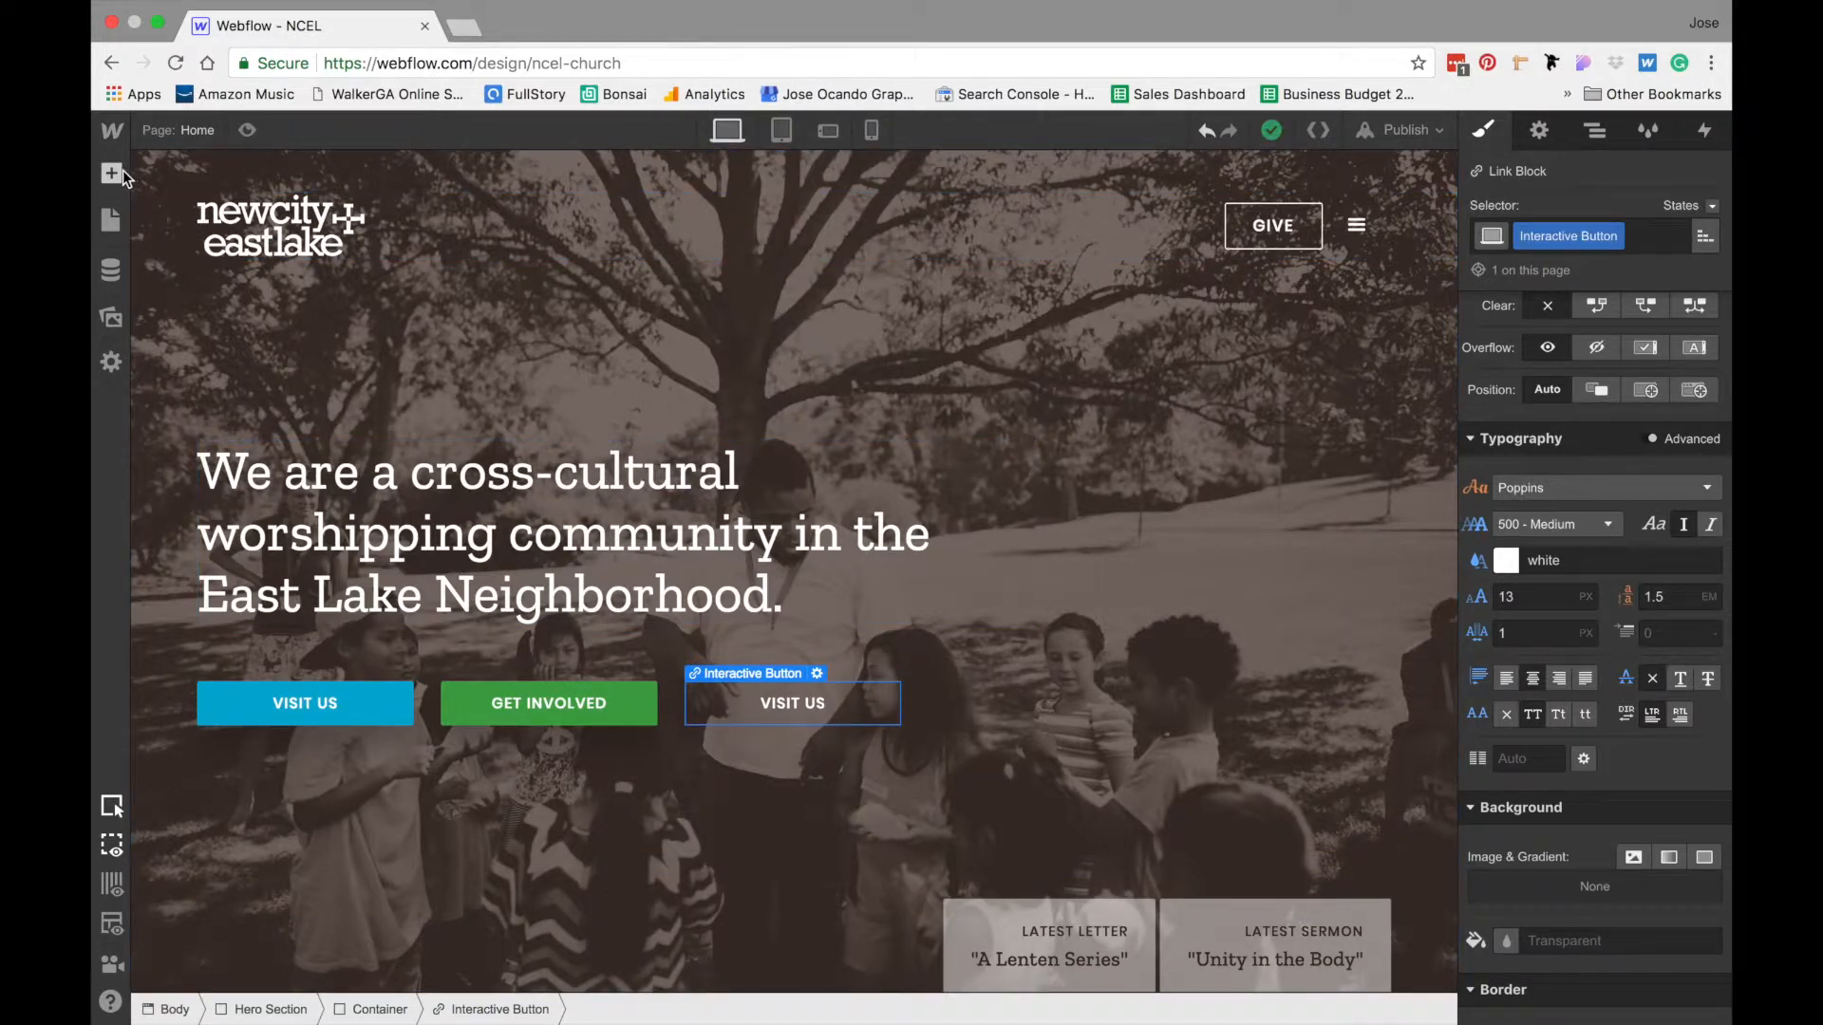
click(122, 175)
drag(185, 461, 802, 698)
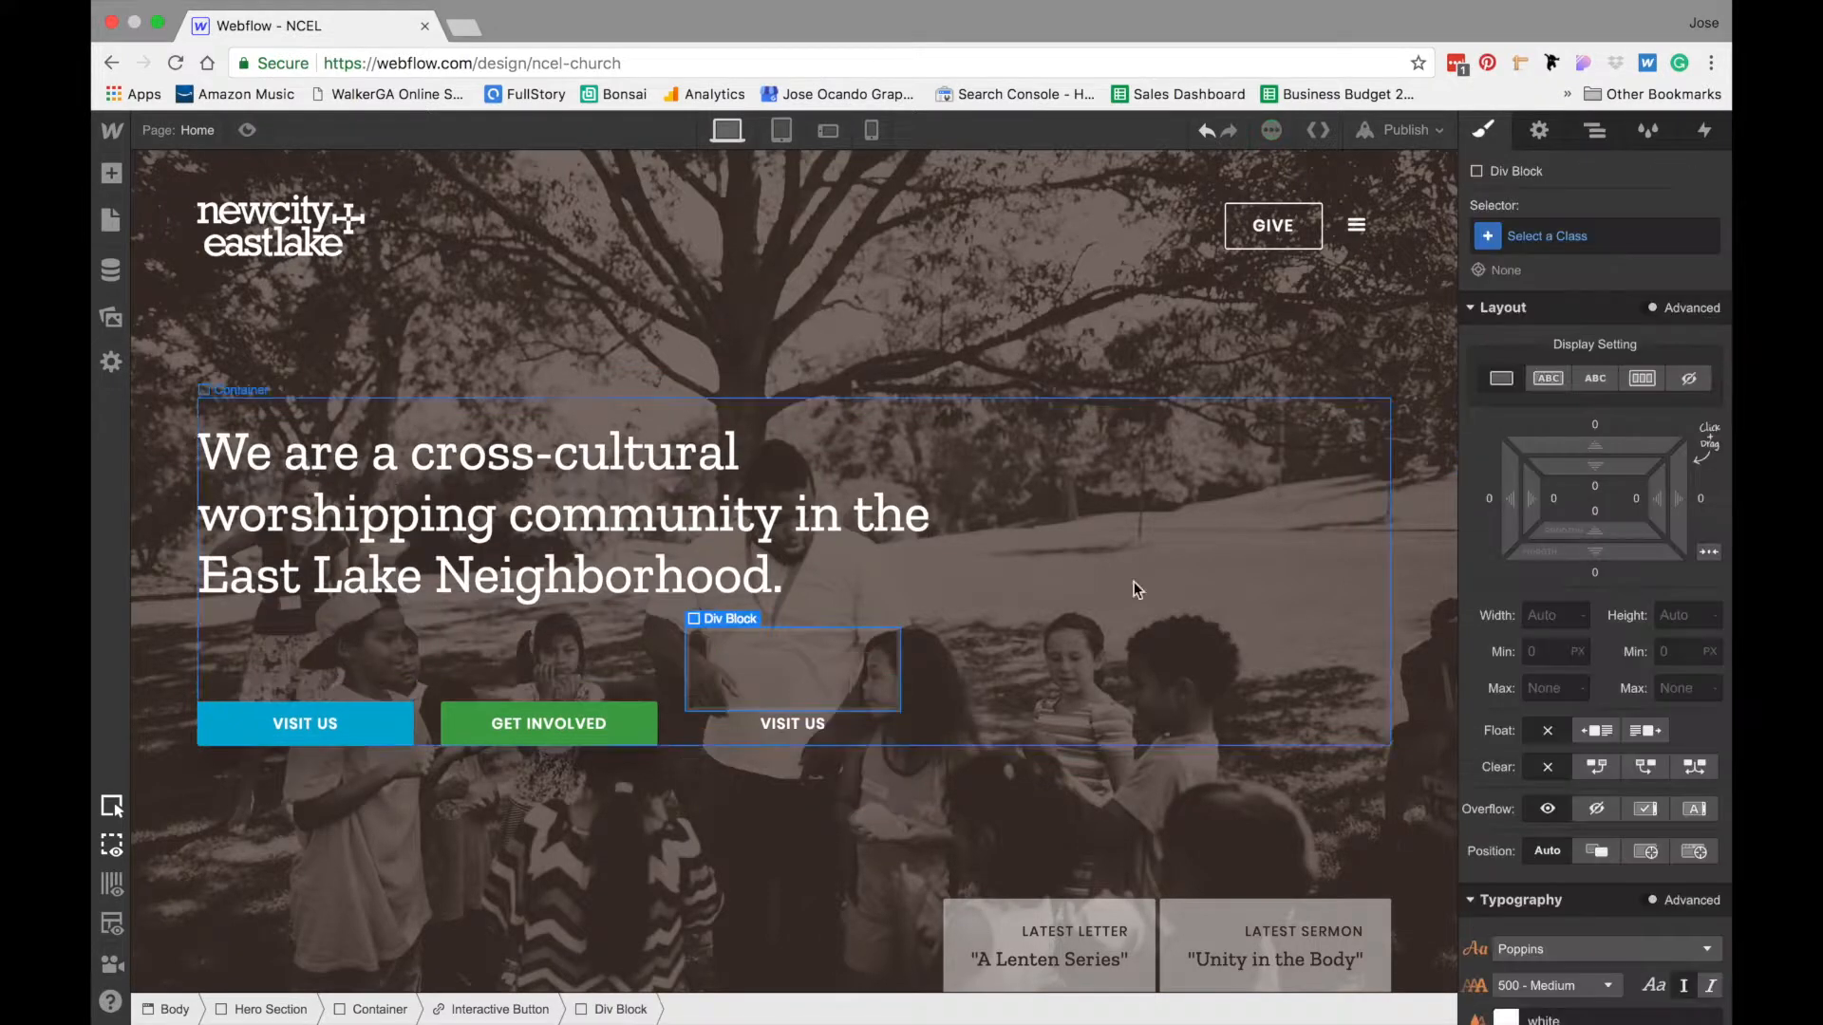
- Set the div block to absolute position with the full-cover preset, and set its parent Interactive Button to relative position
scroll(1558, 634, down, 5)
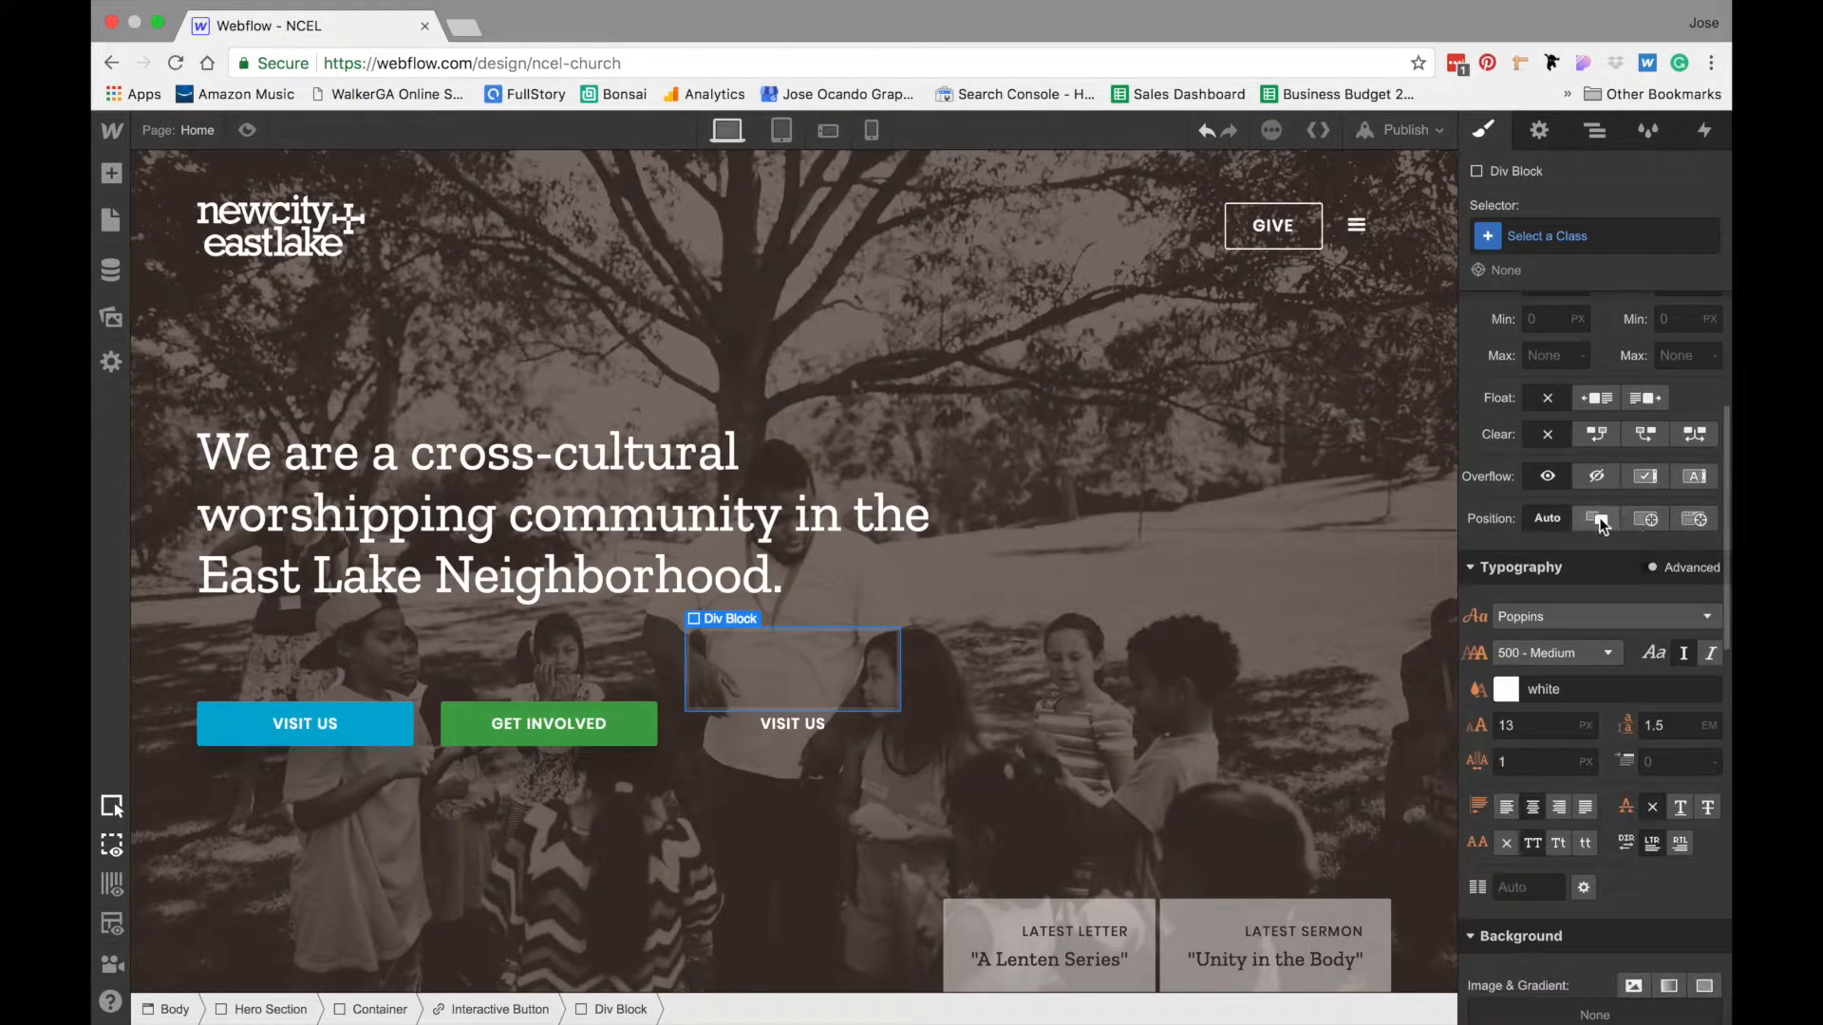
click(1647, 520)
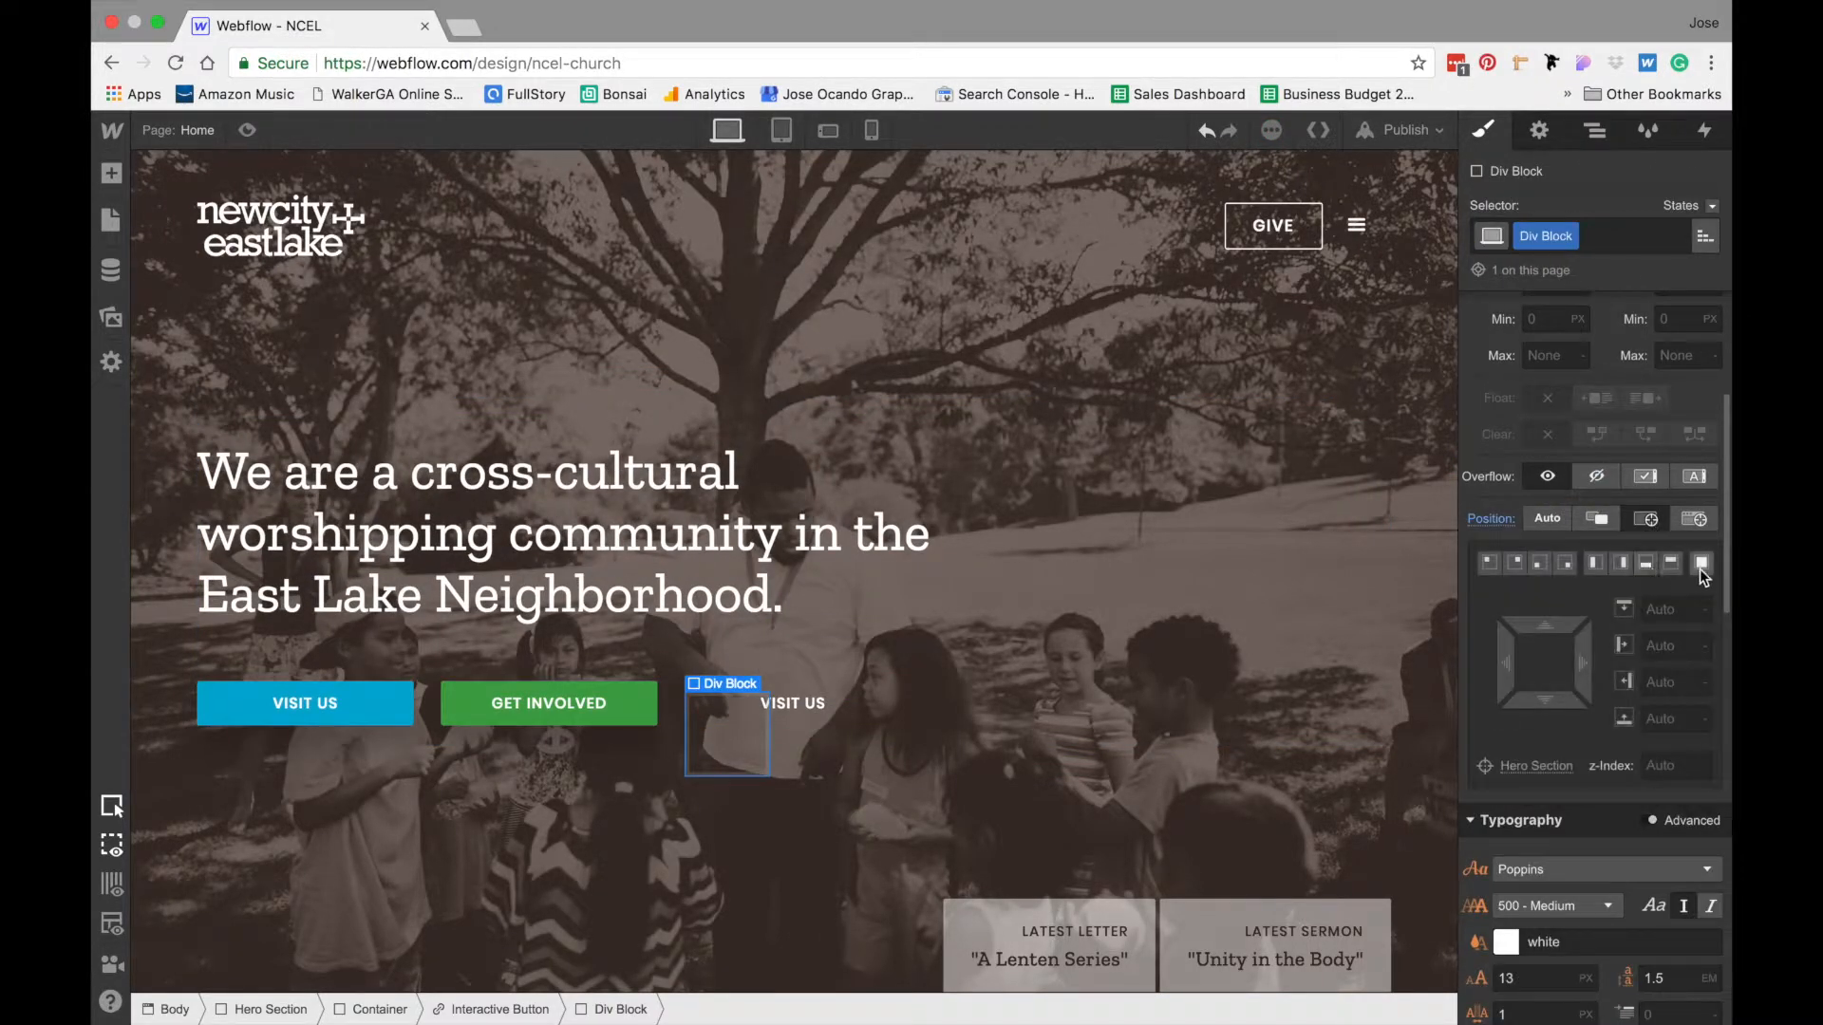
click(1702, 564)
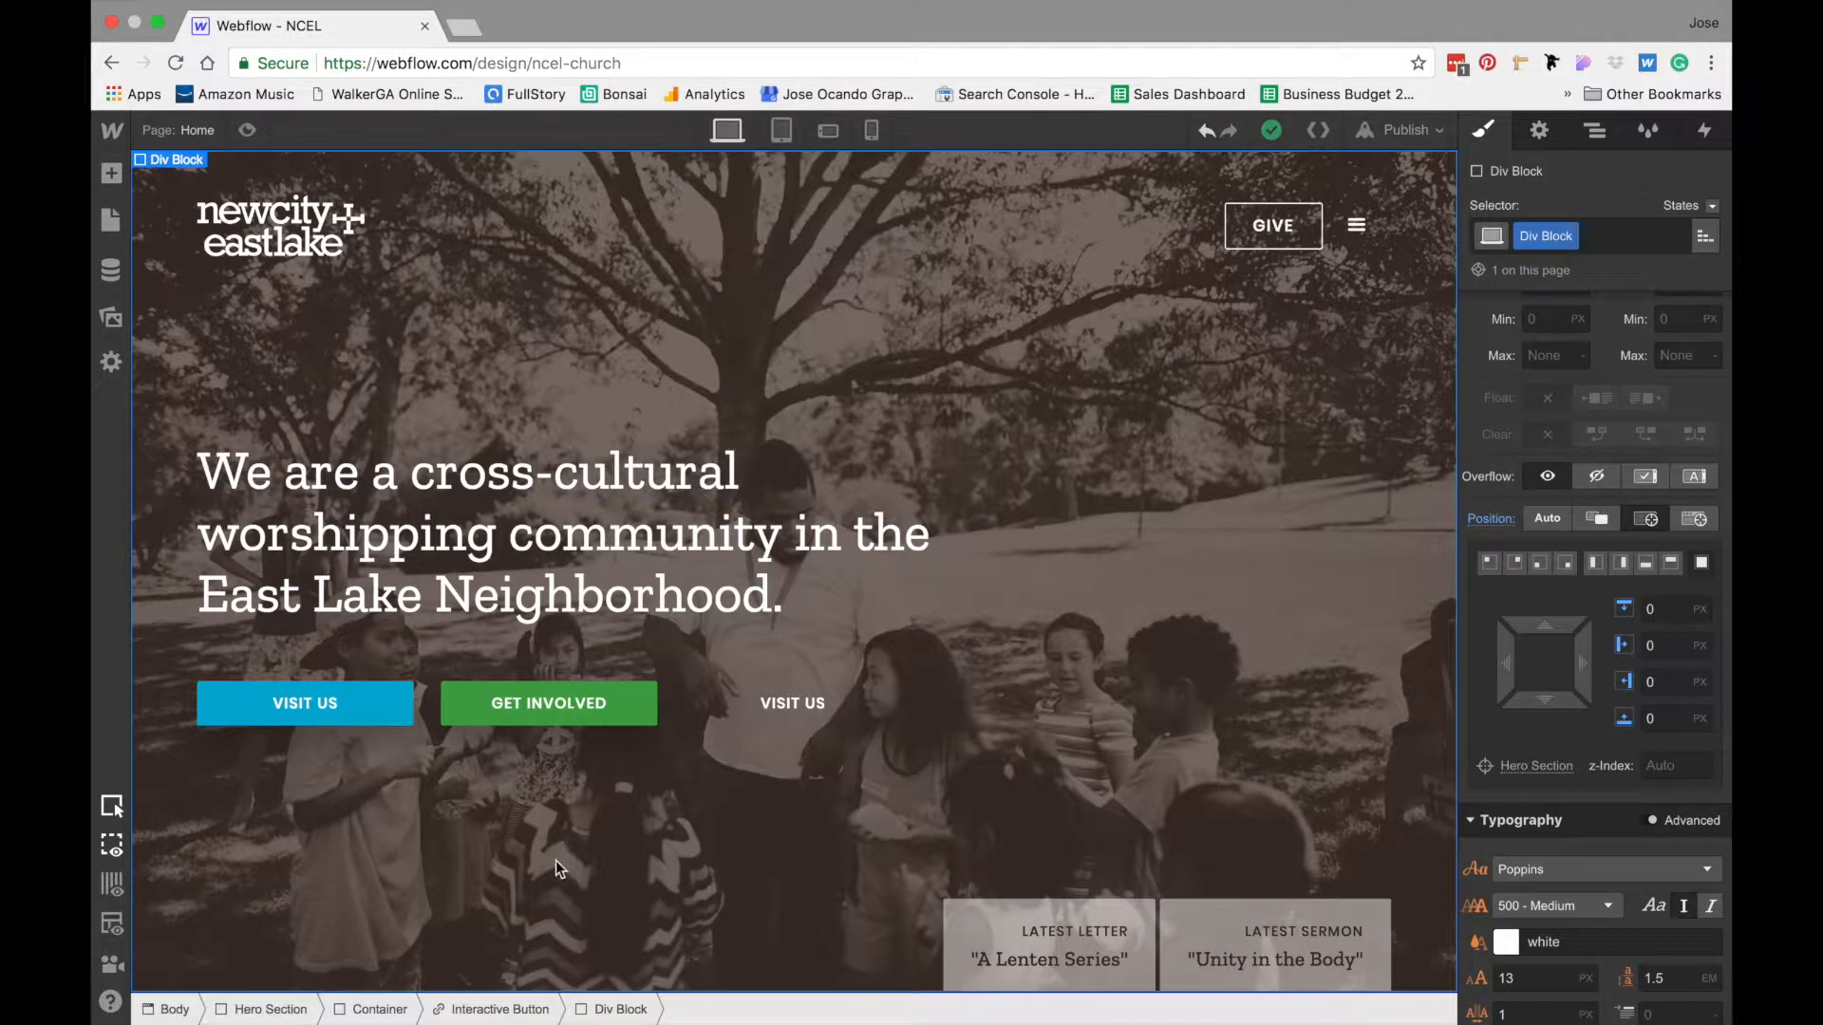
click(500, 1010)
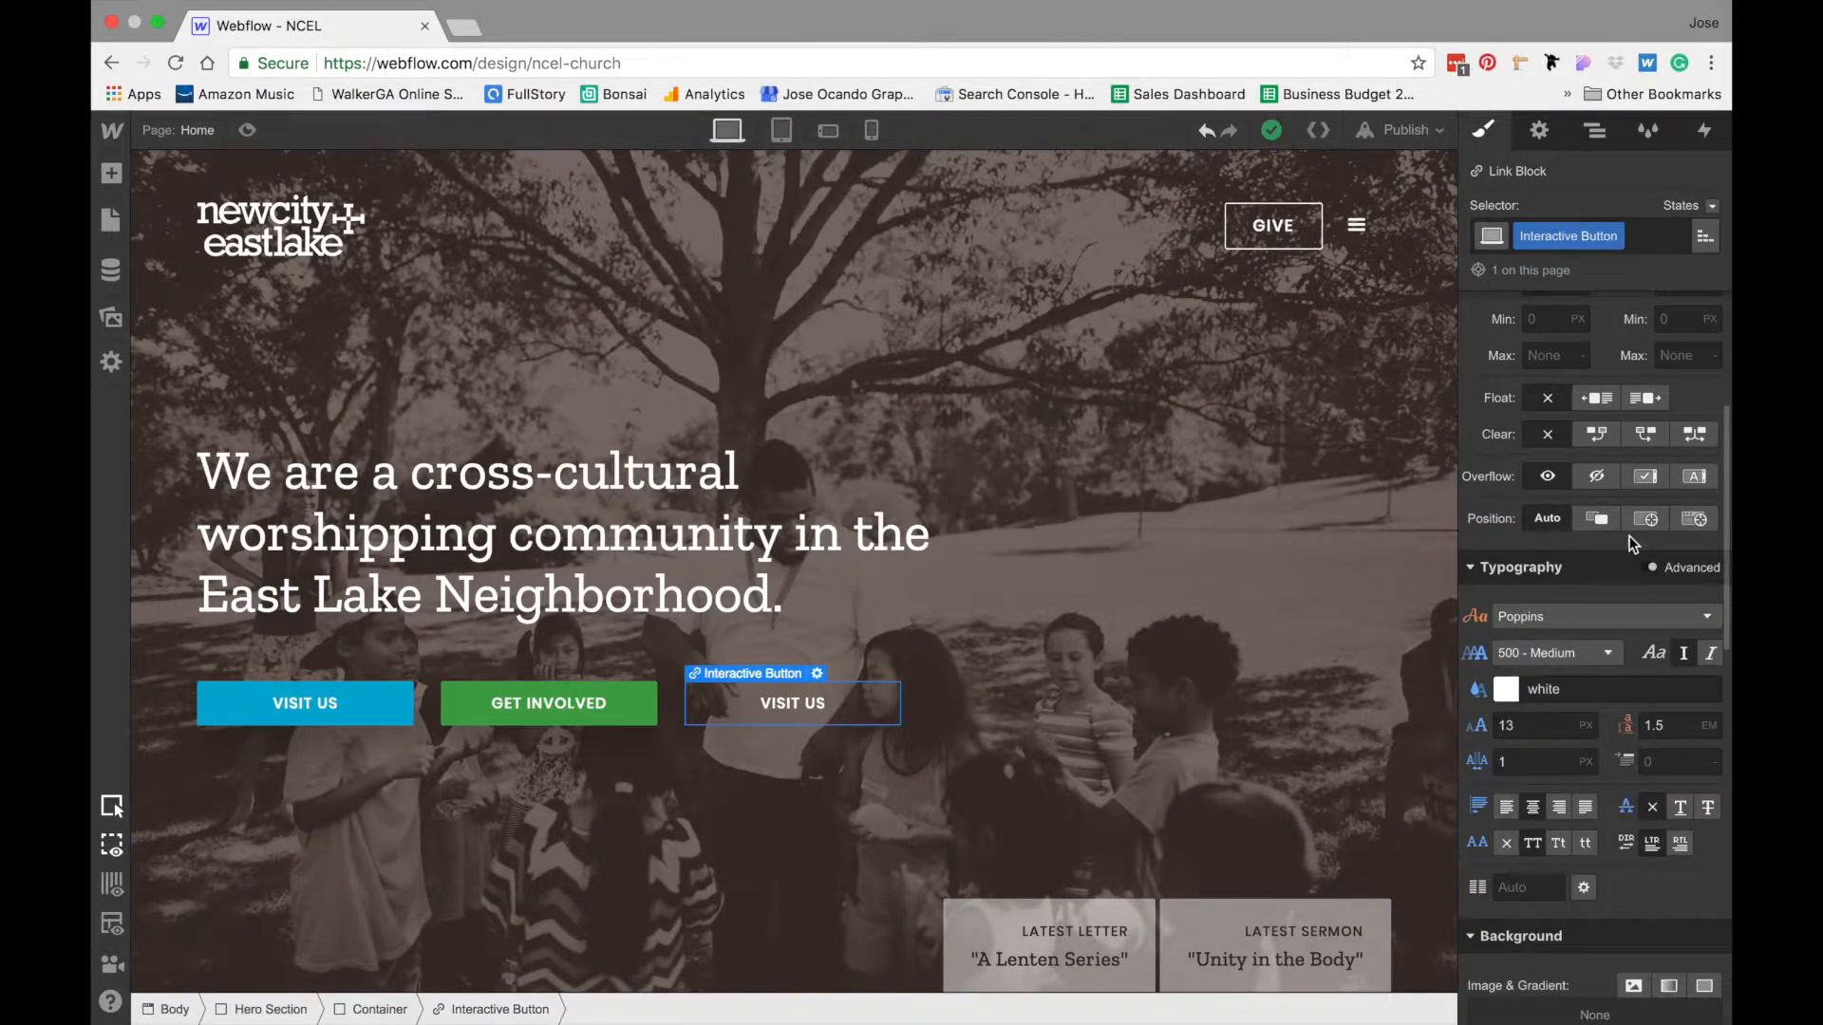
click(1609, 518)
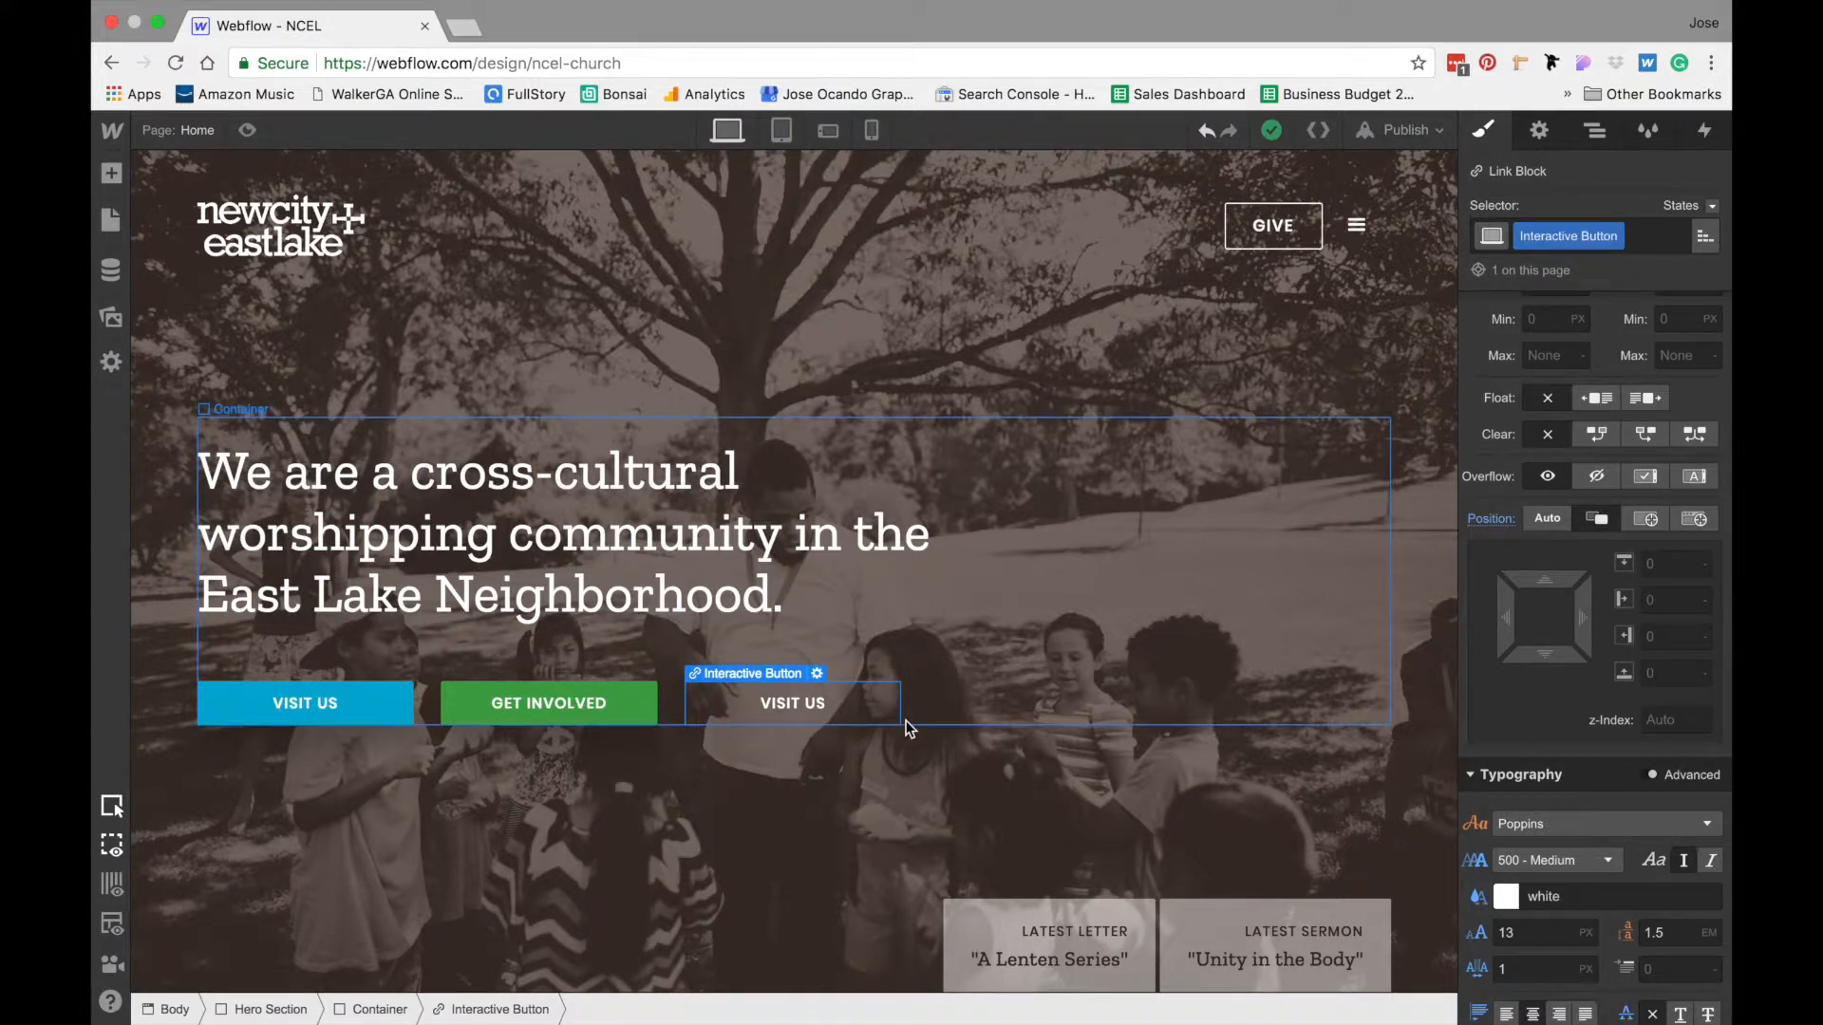
- Rename the class of the div block inside the Interactive Button to Interactive Button Flex Parent
click(1595, 147)
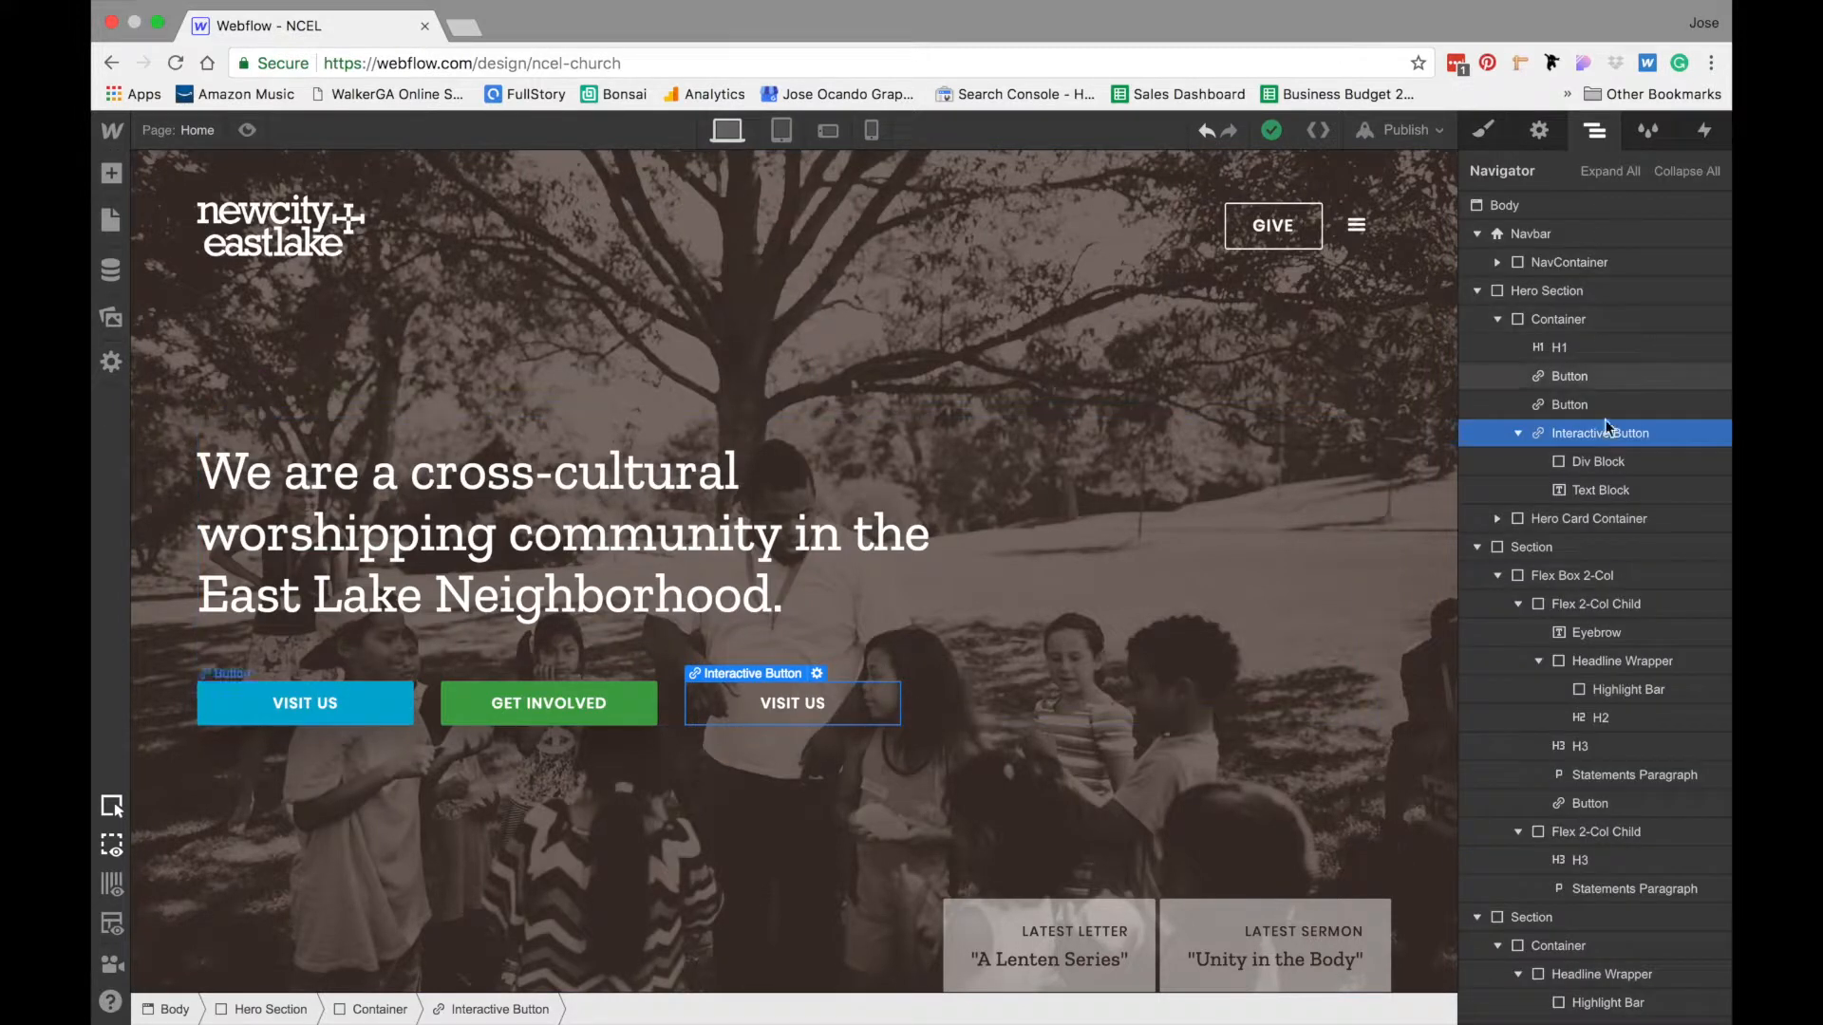
click(1569, 464)
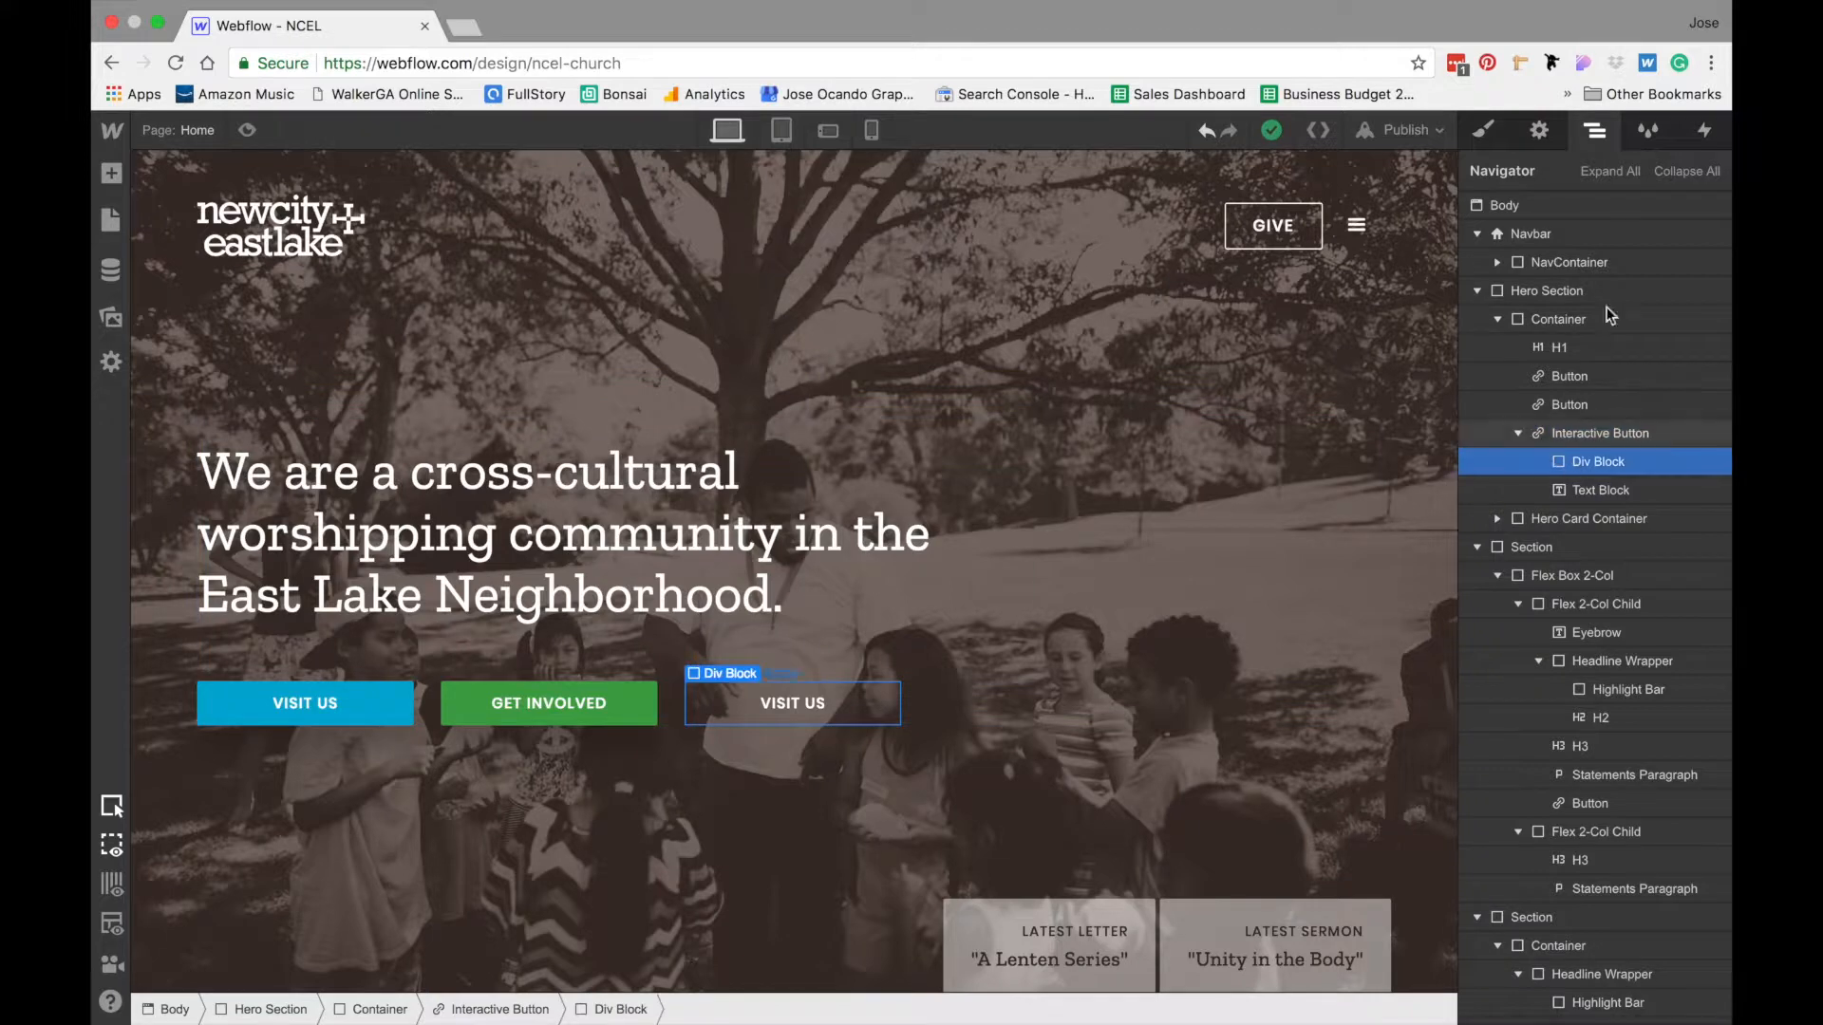
click(1484, 135)
click(1571, 236)
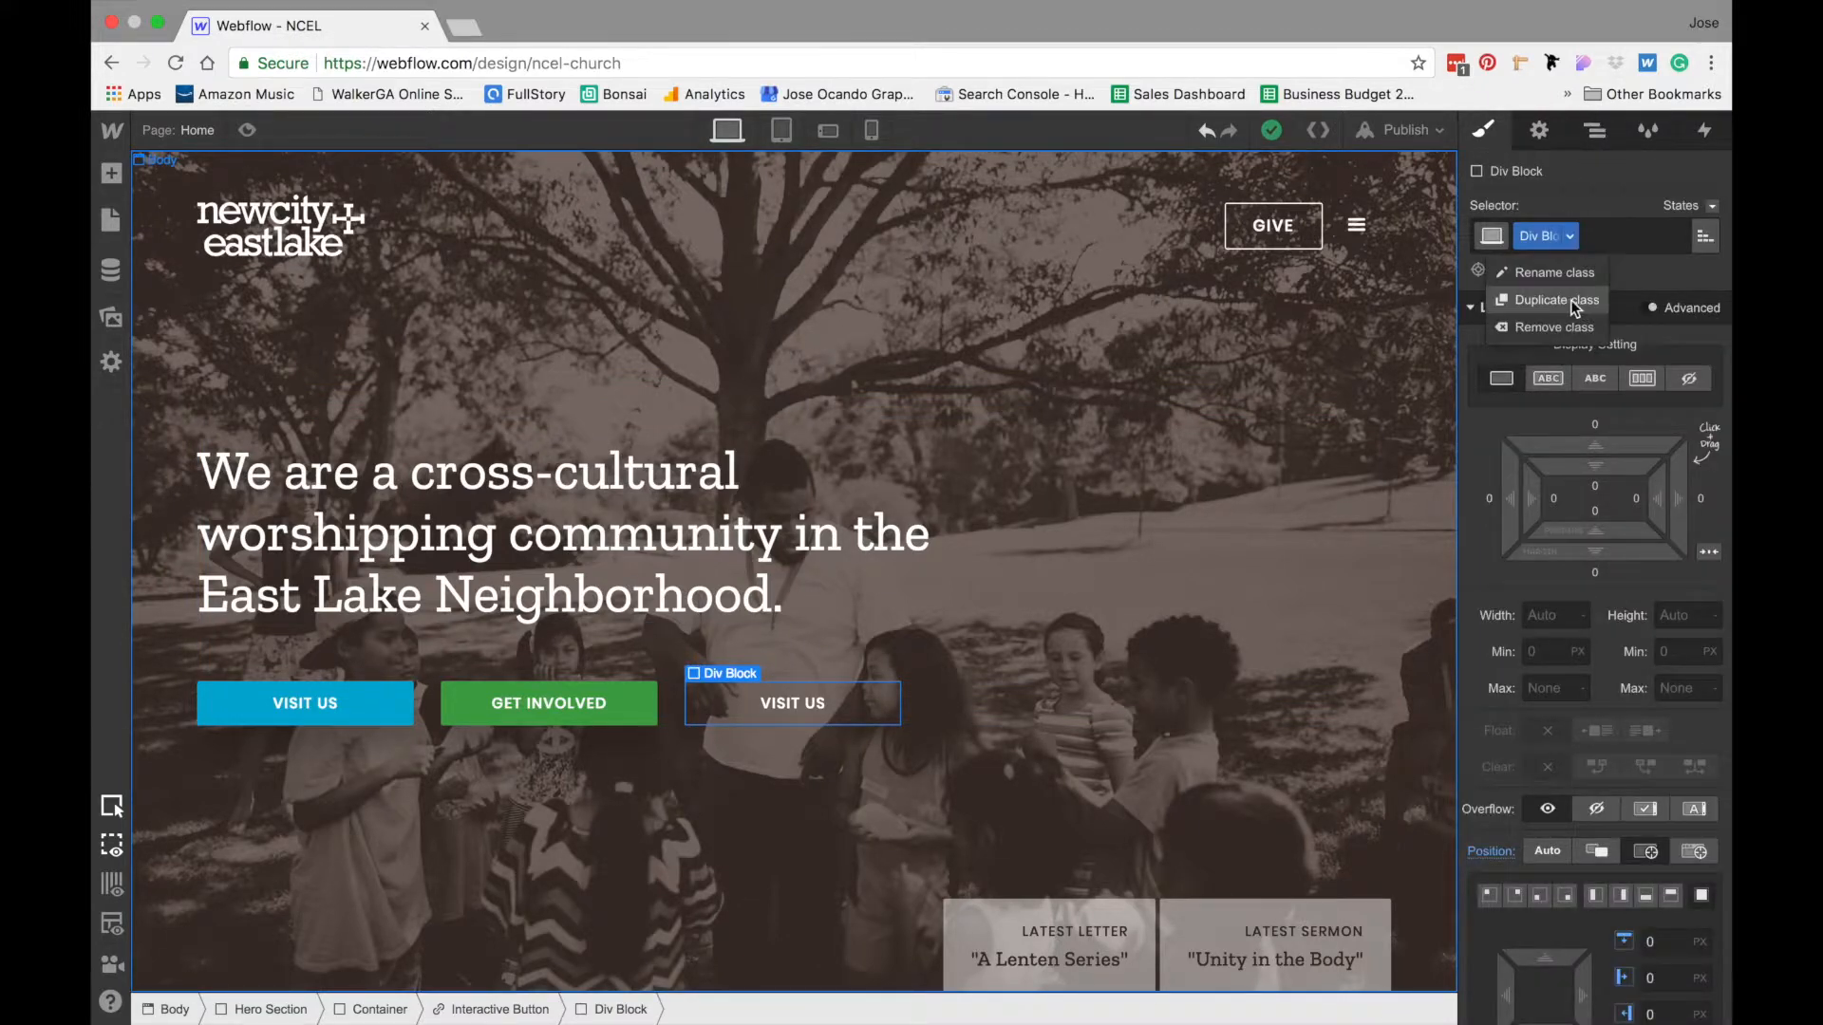
click(1557, 272)
text(Int)
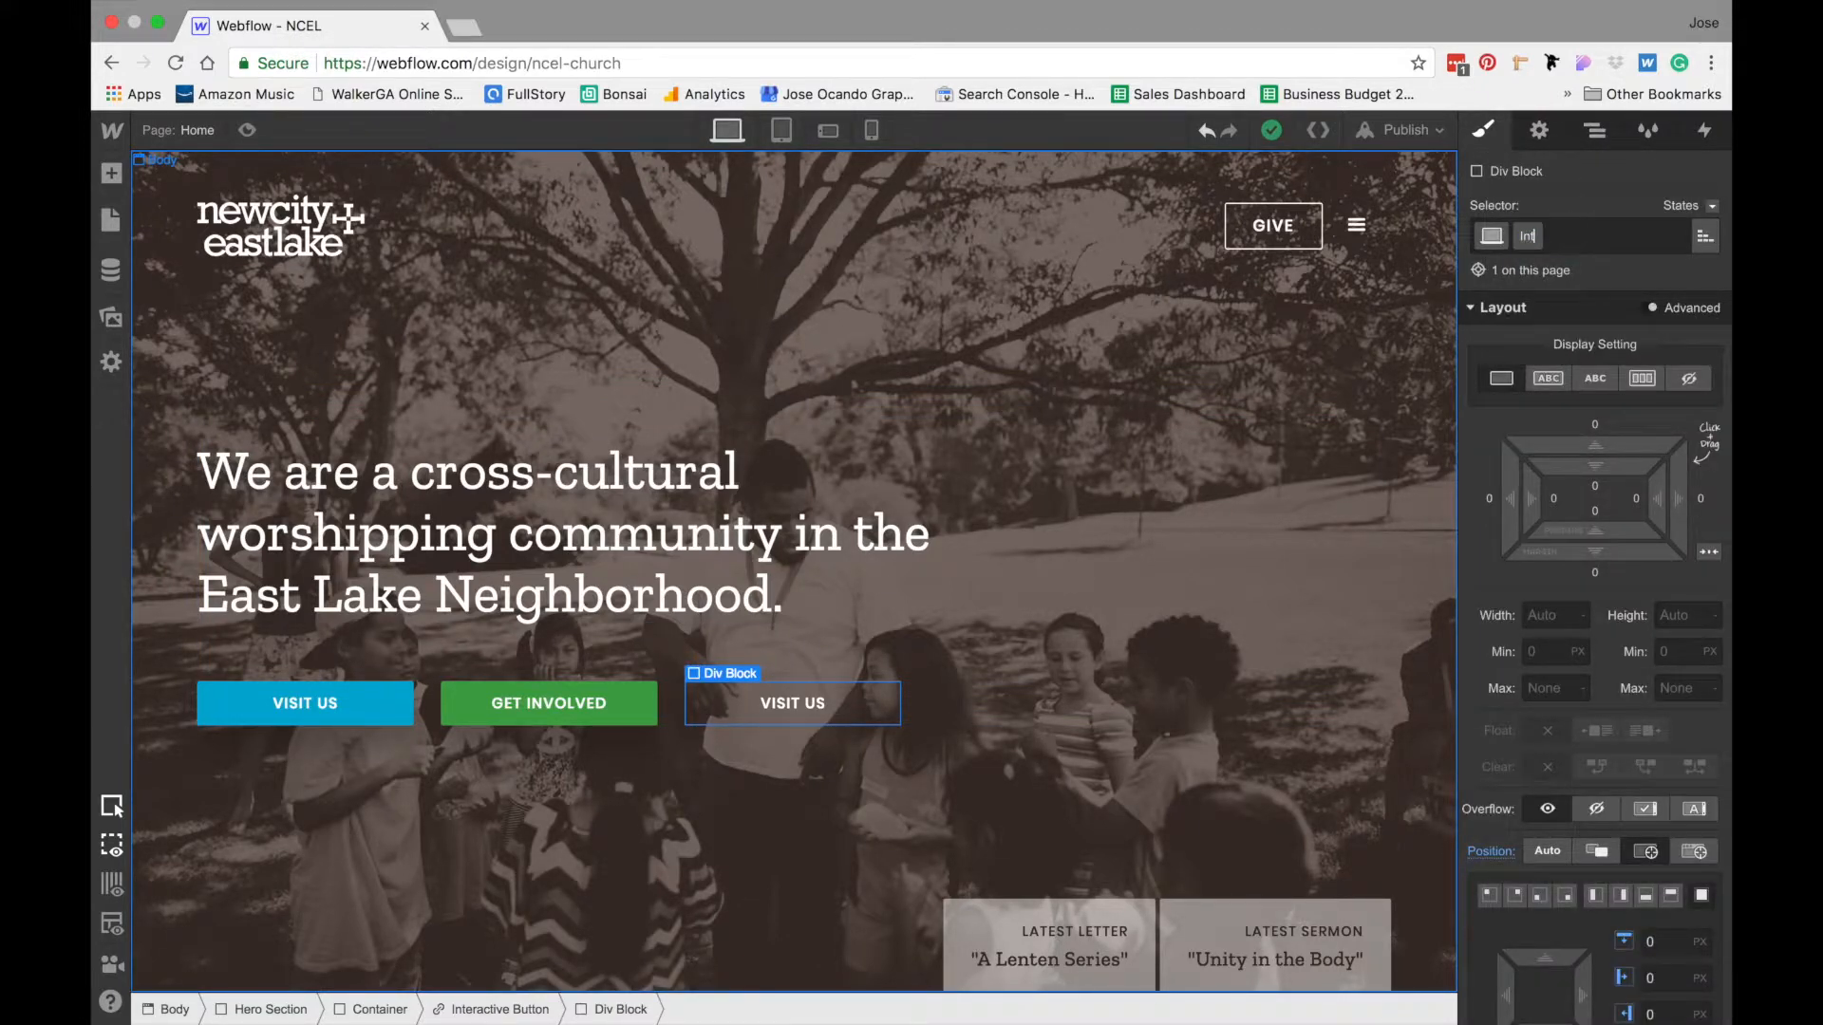
text(eractive Button Flex Parent)
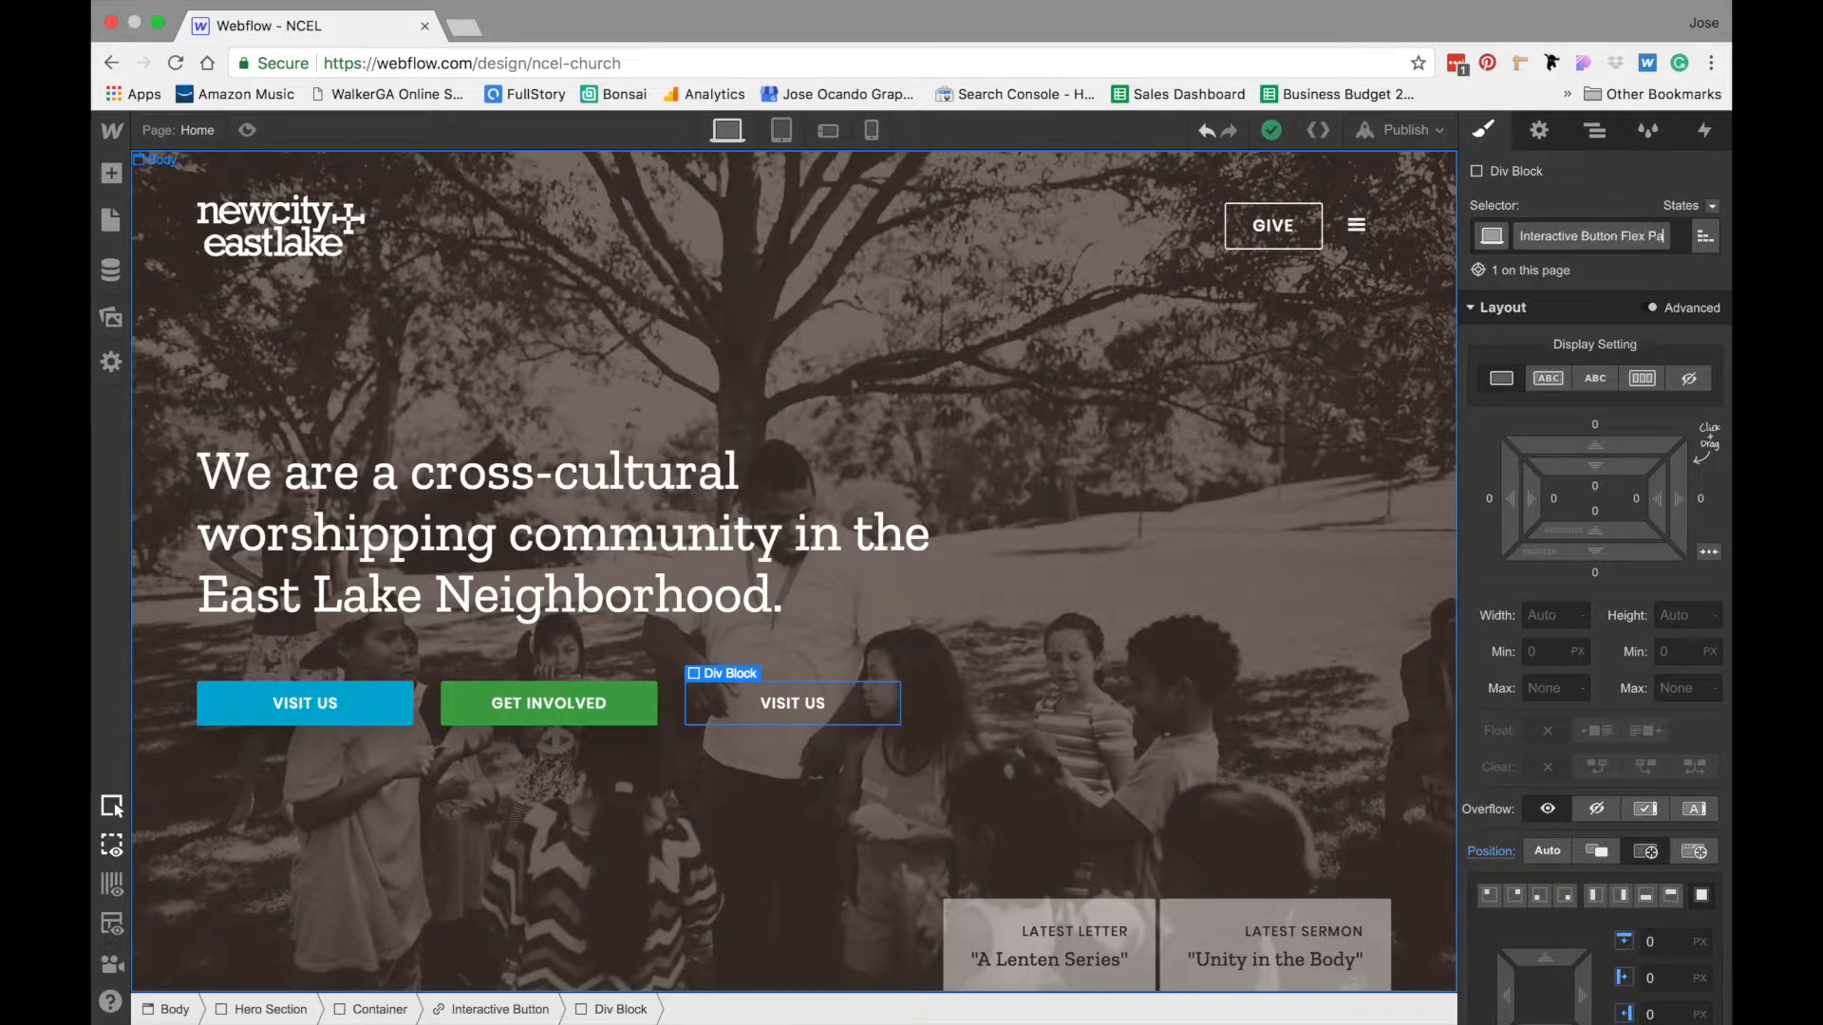
key(Return)
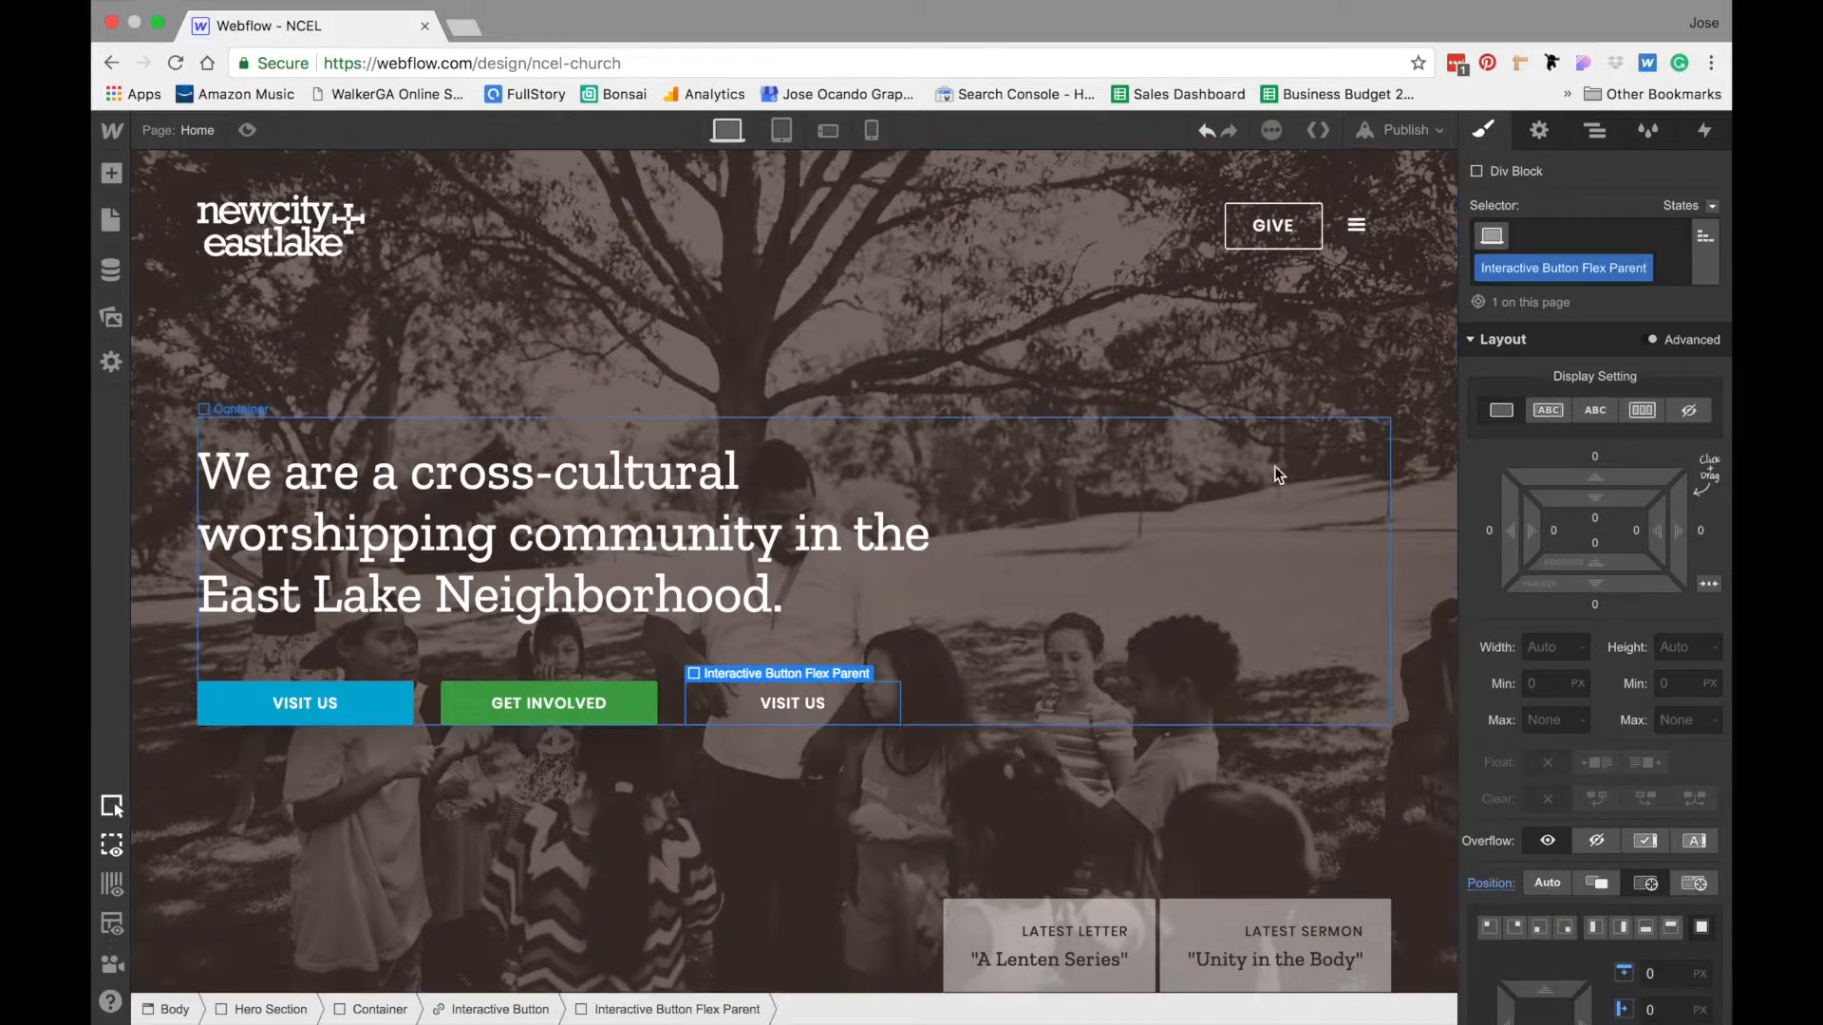
- Set the Interactive Button Flex Parent's display to horizontal flex and add a div block inside it
click(1641, 411)
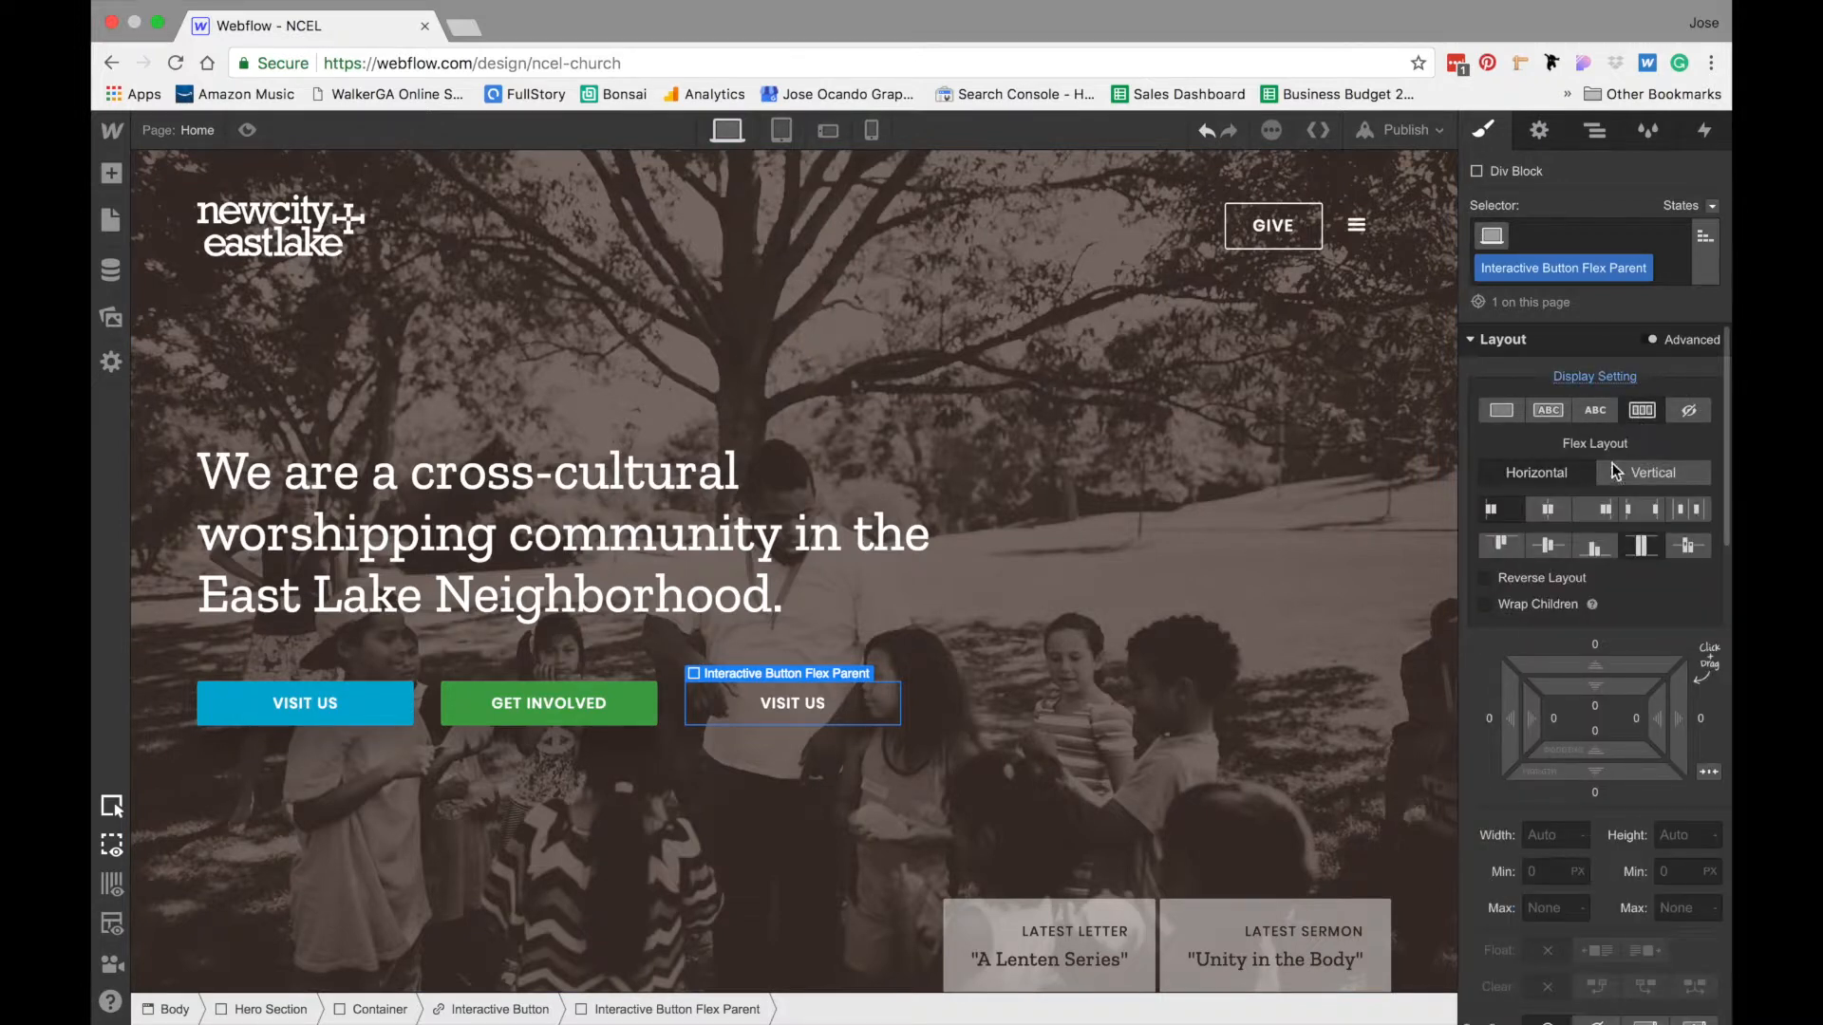
click(111, 173)
click(167, 476)
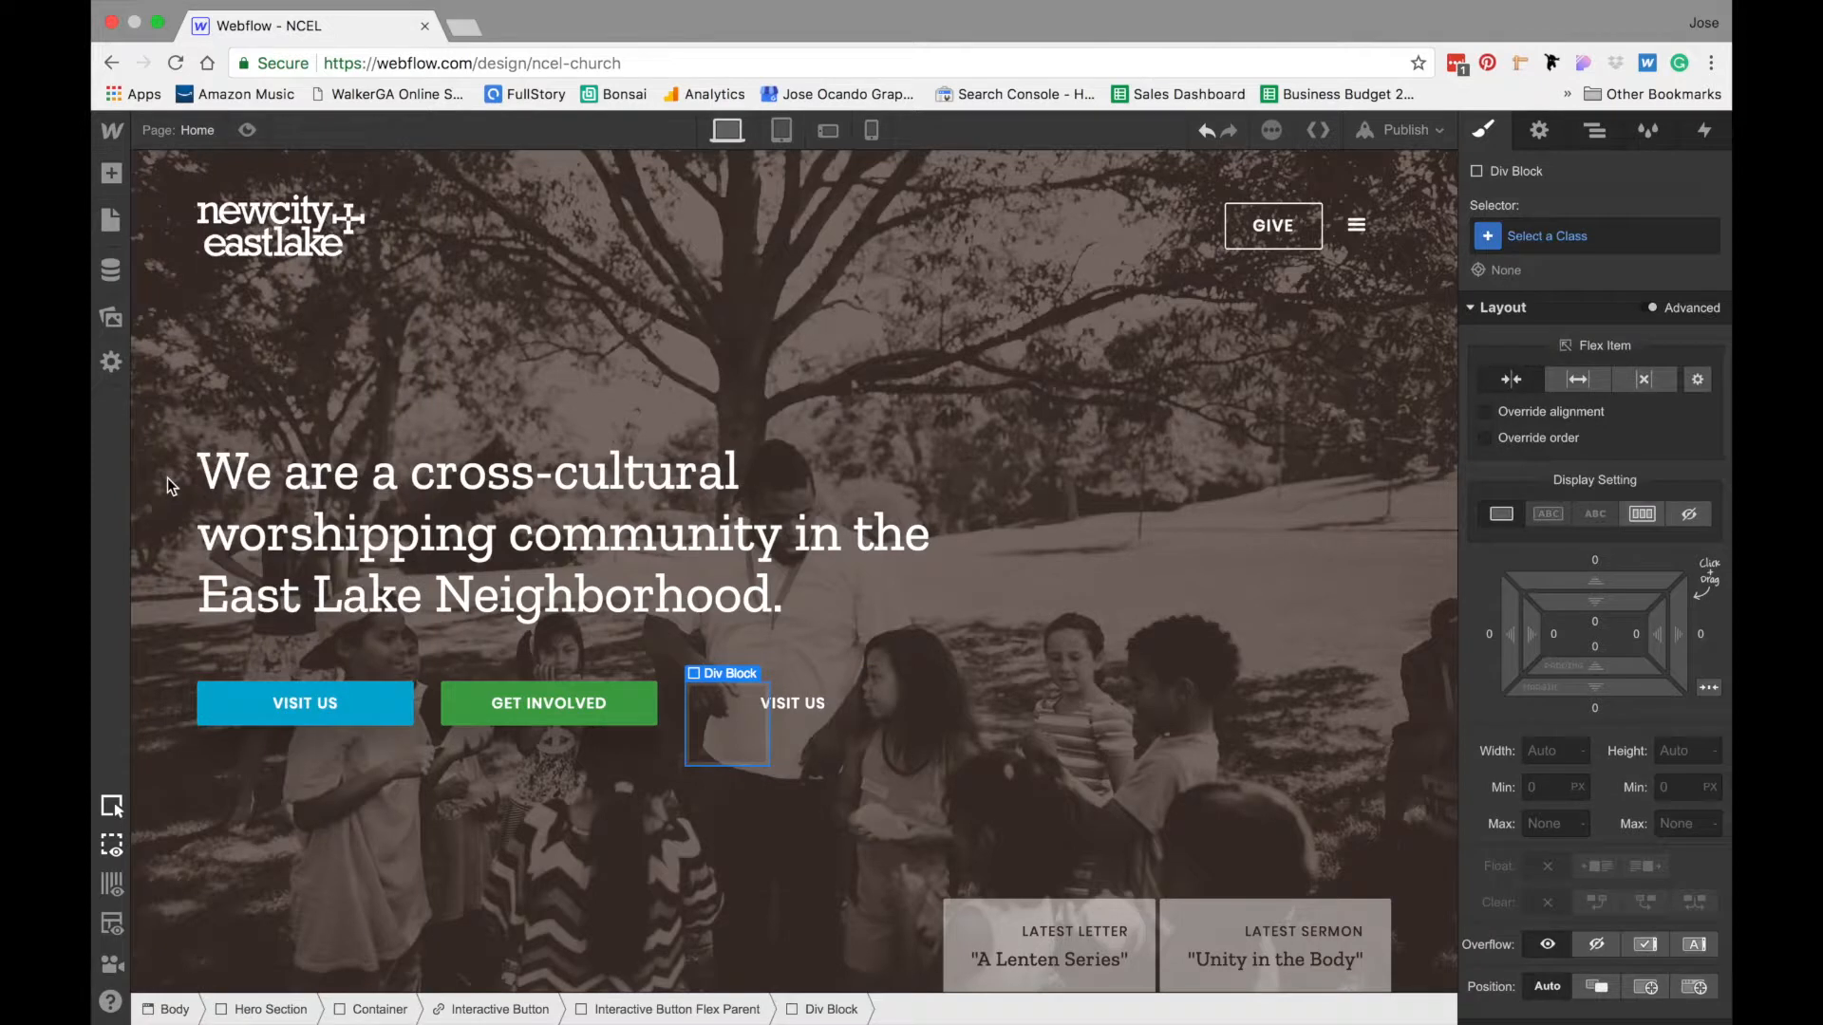
- Give the new div block inside the flex parent the class Button Flex Child
click(1535, 242)
text(In)
key(BackSpace)
key(BackSpace)
text(Button Flex)
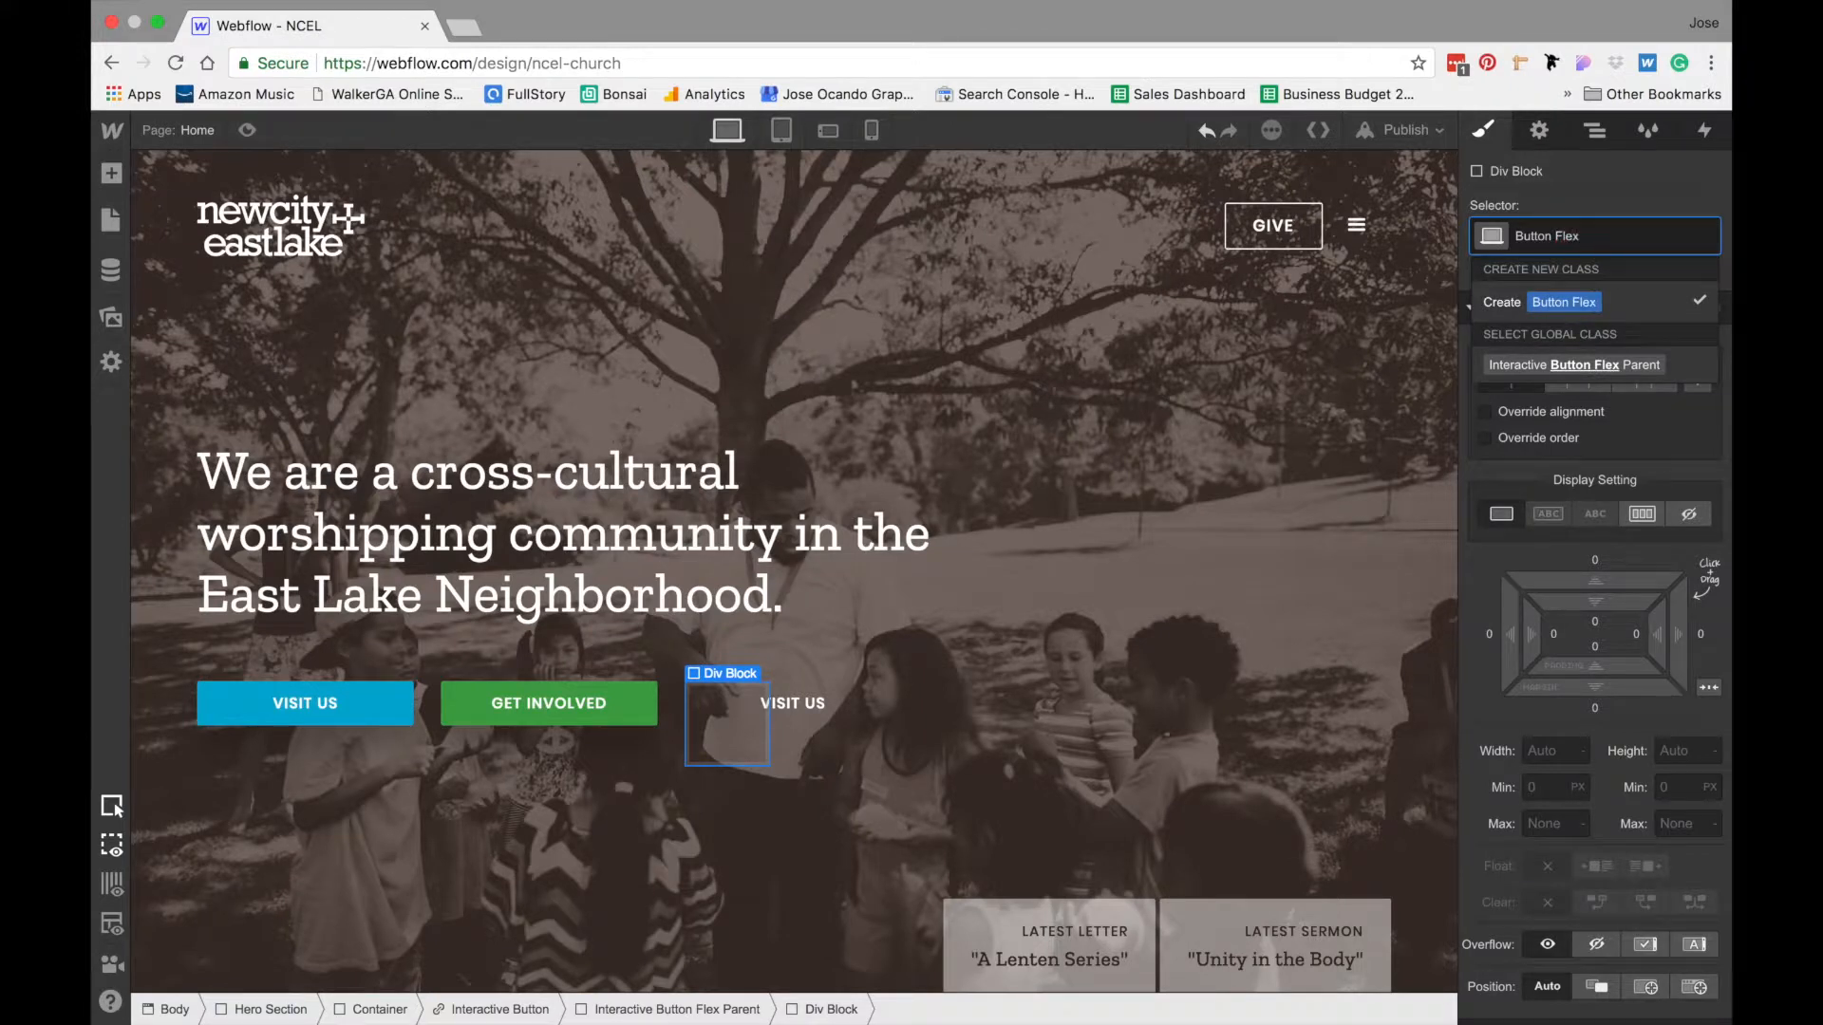
text( Child)
key(Return)
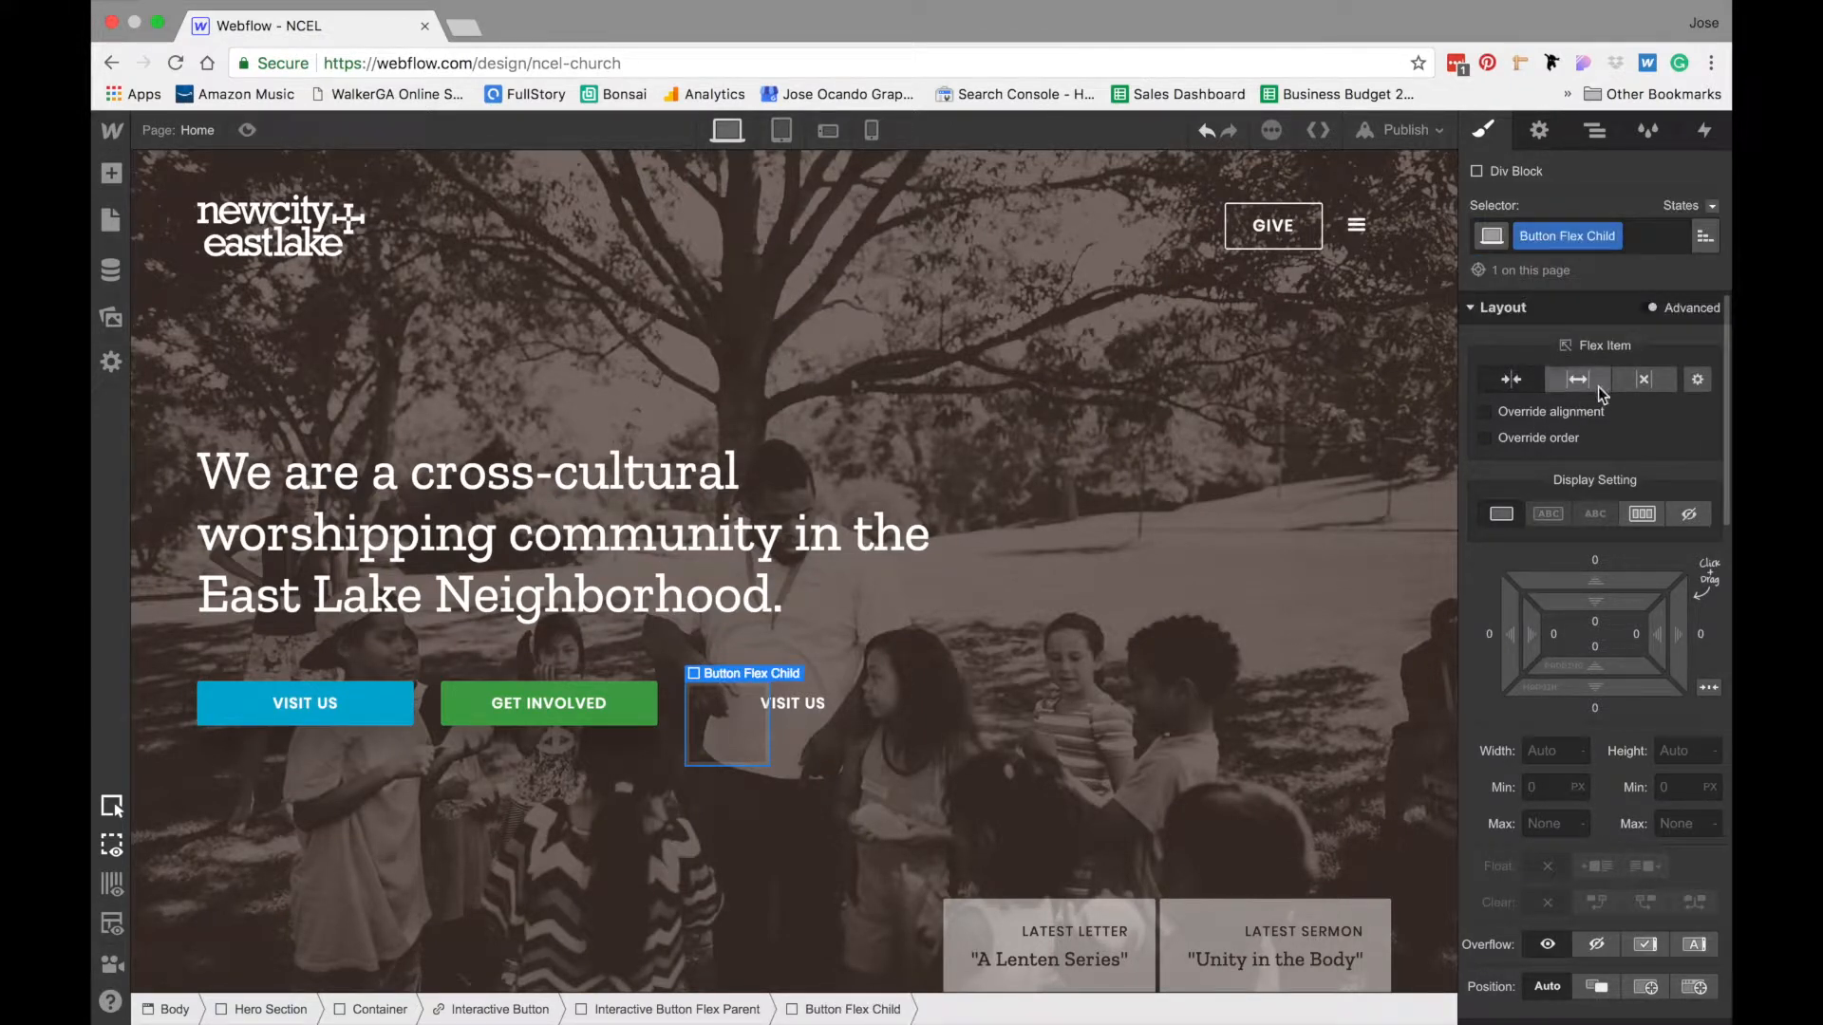
- Set the Button Flex Child's width to 100% and duplicate it so the flex parent holds five of them
click(1553, 751)
text(100%)
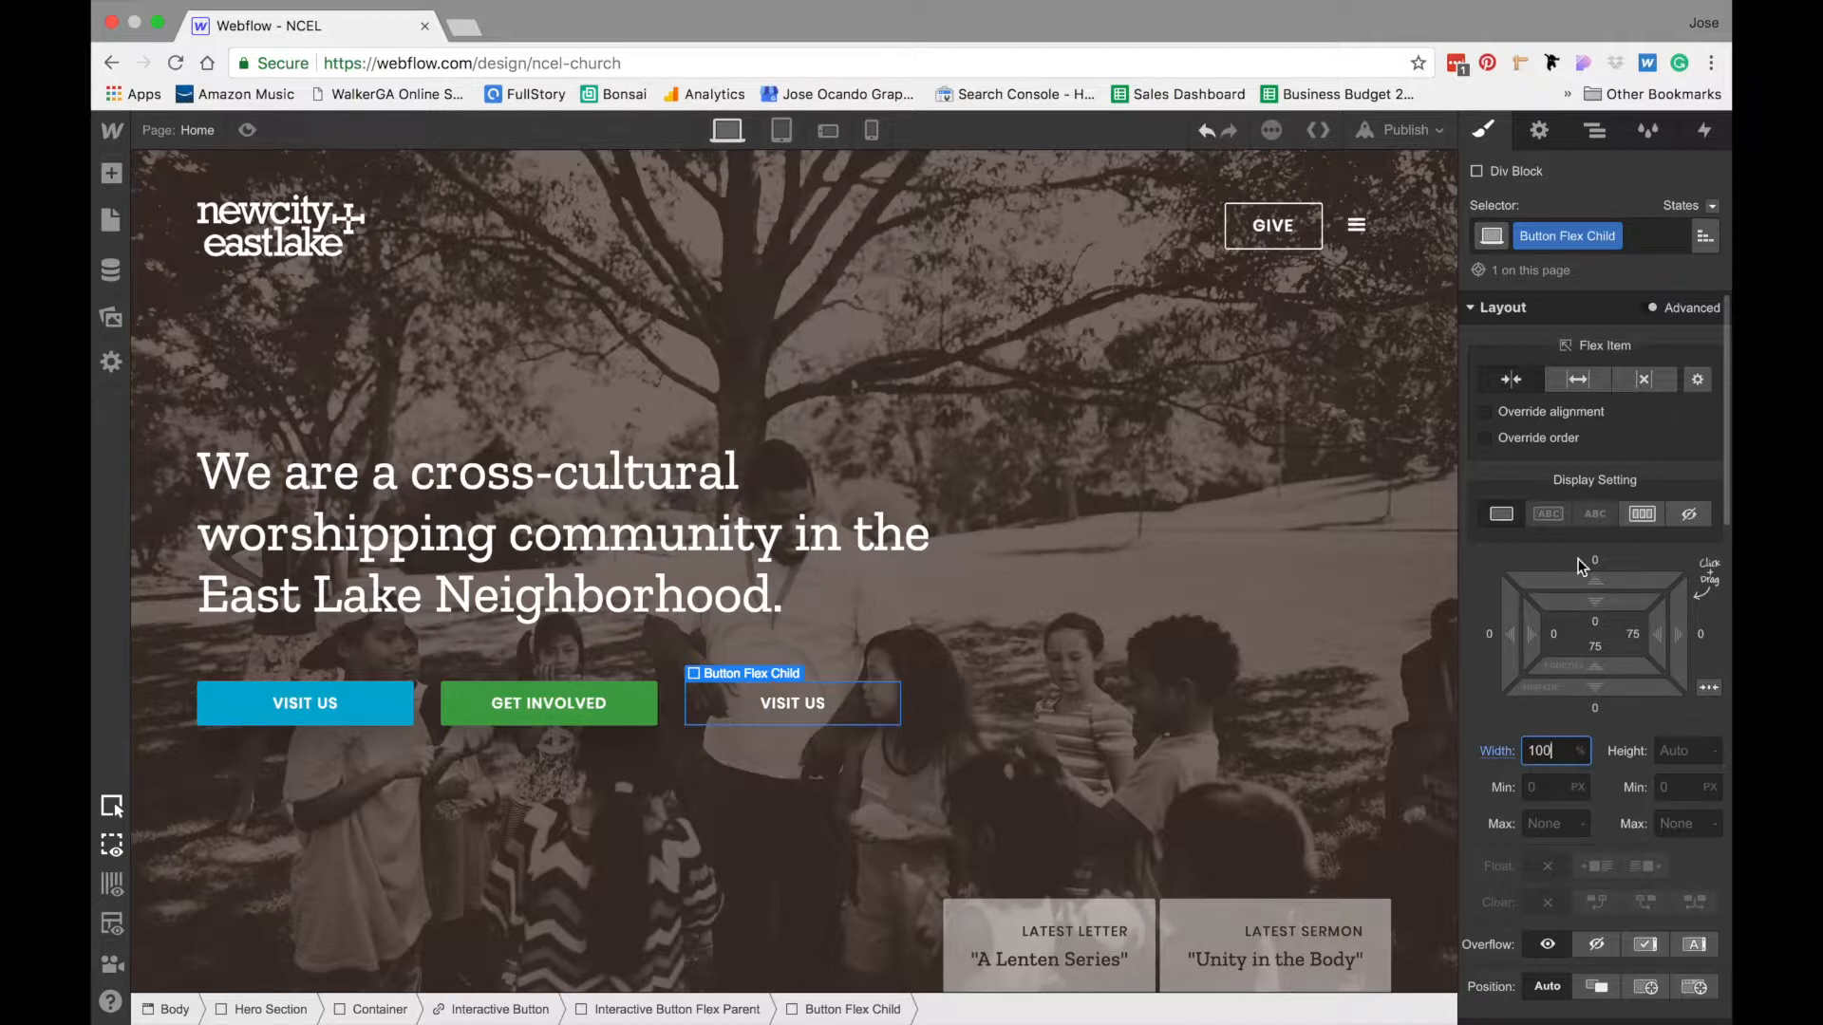
click(1582, 390)
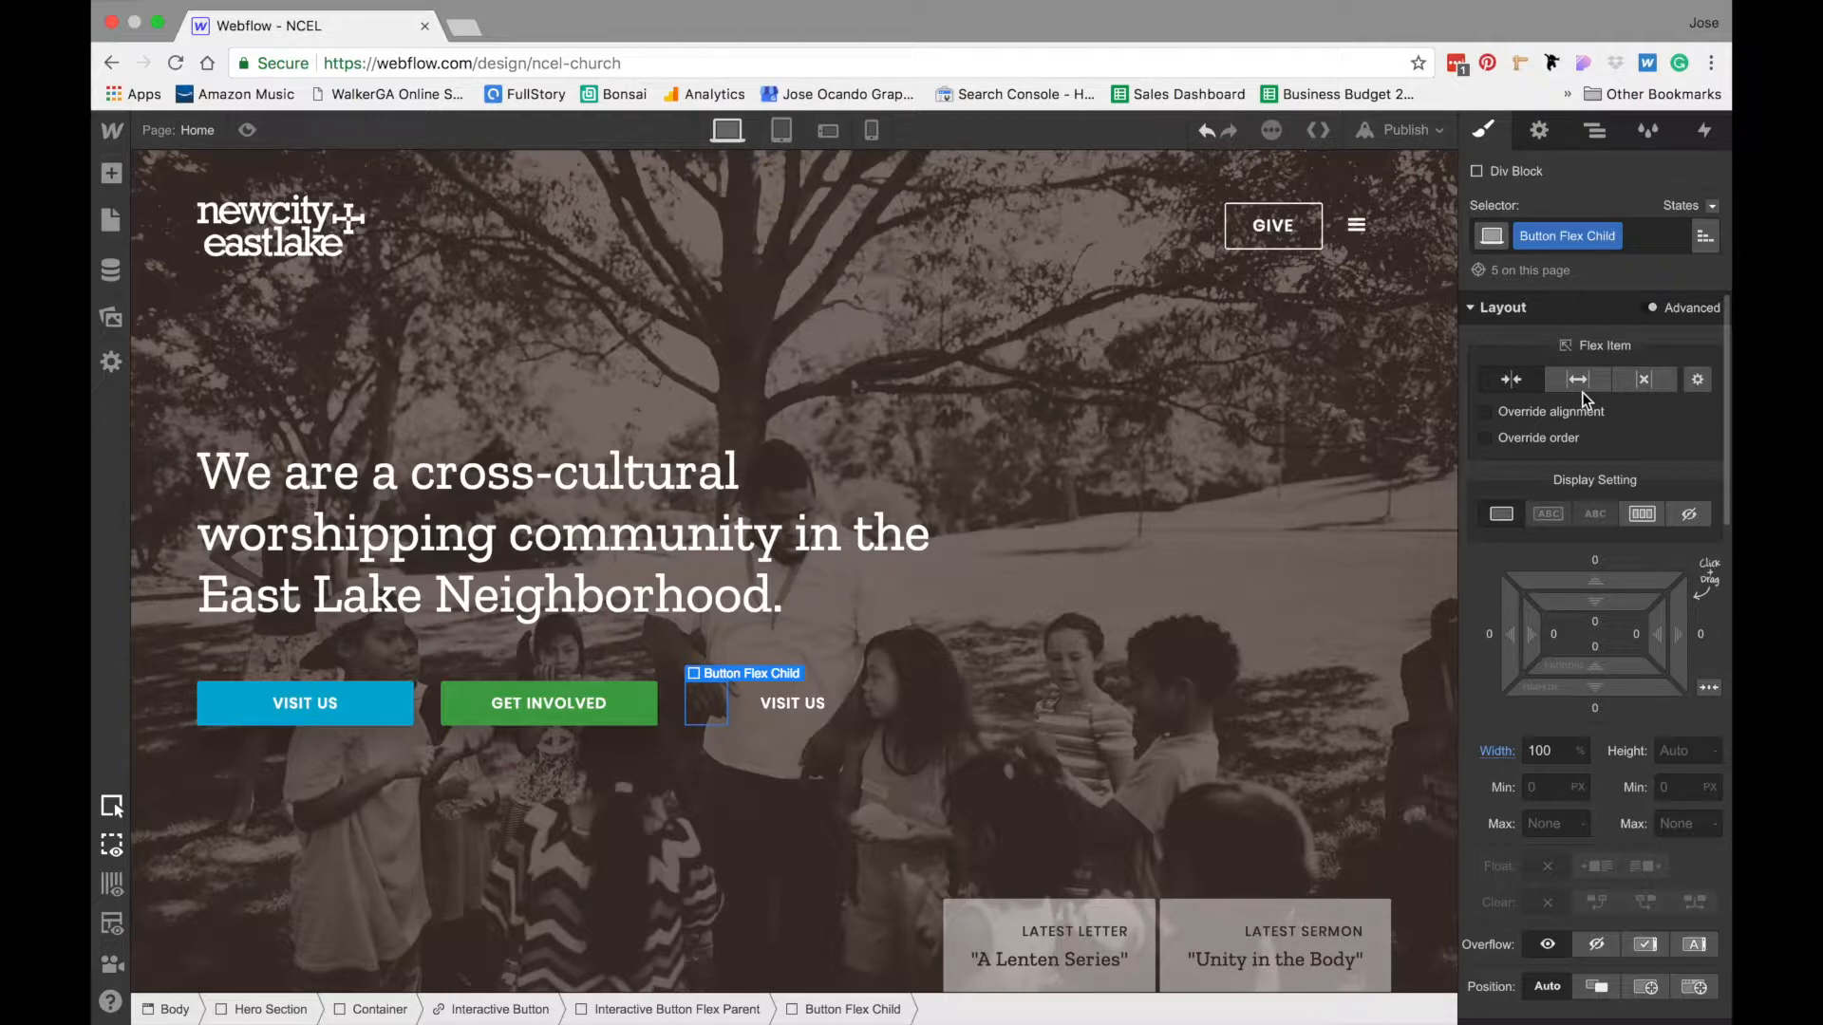
- Set the Button Flex Child's background color to the Deep Sky Blue swatch
scroll(1567, 649, down, 10)
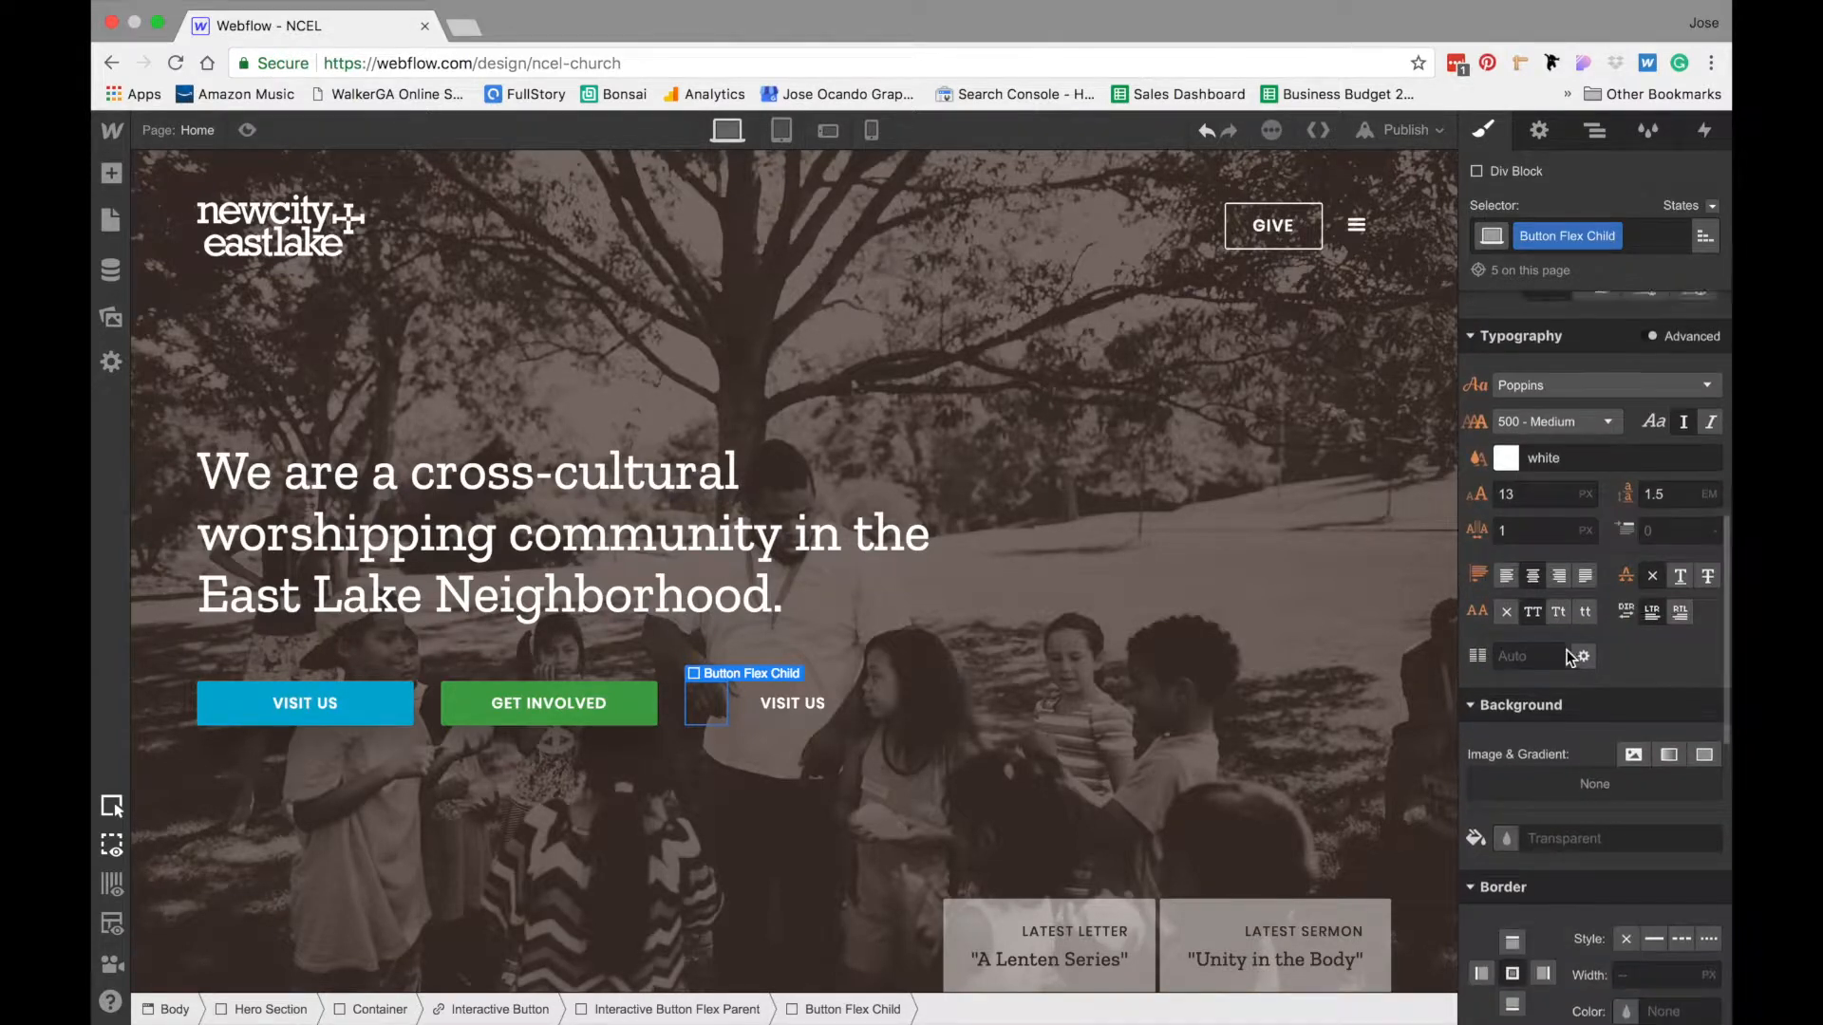
scroll(1567, 651, down, 3)
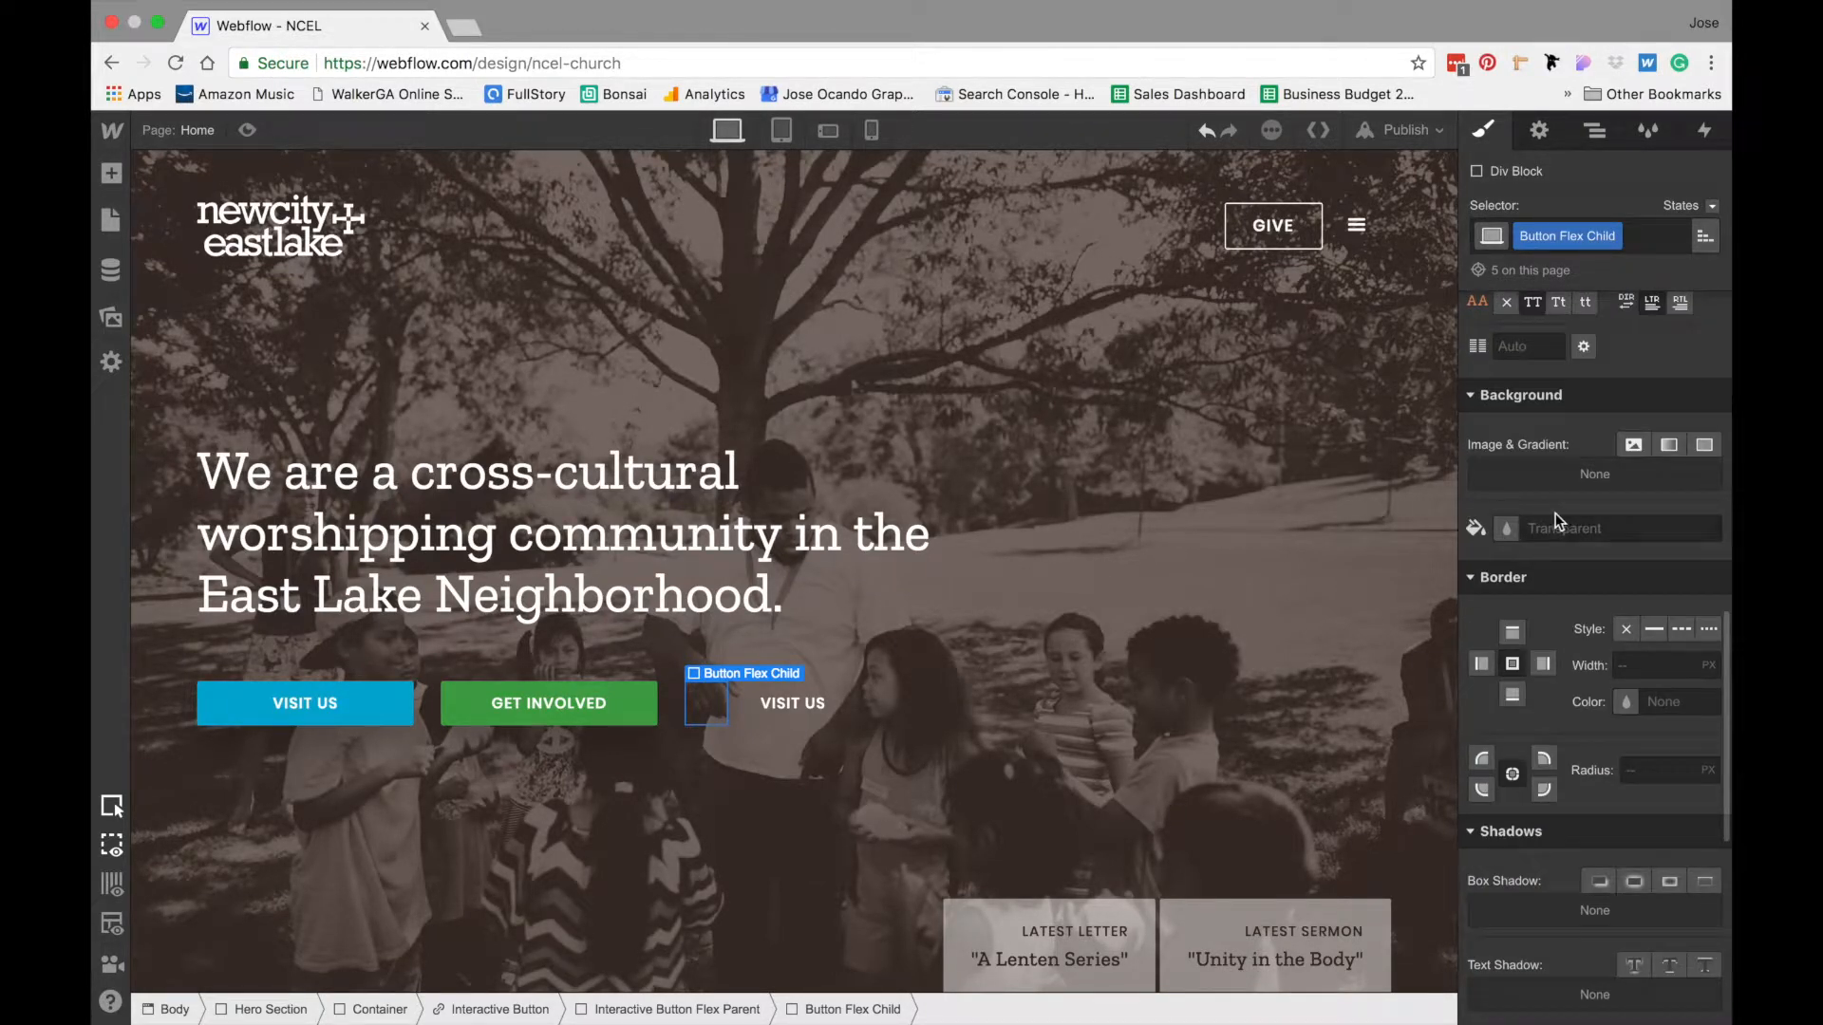
click(1510, 529)
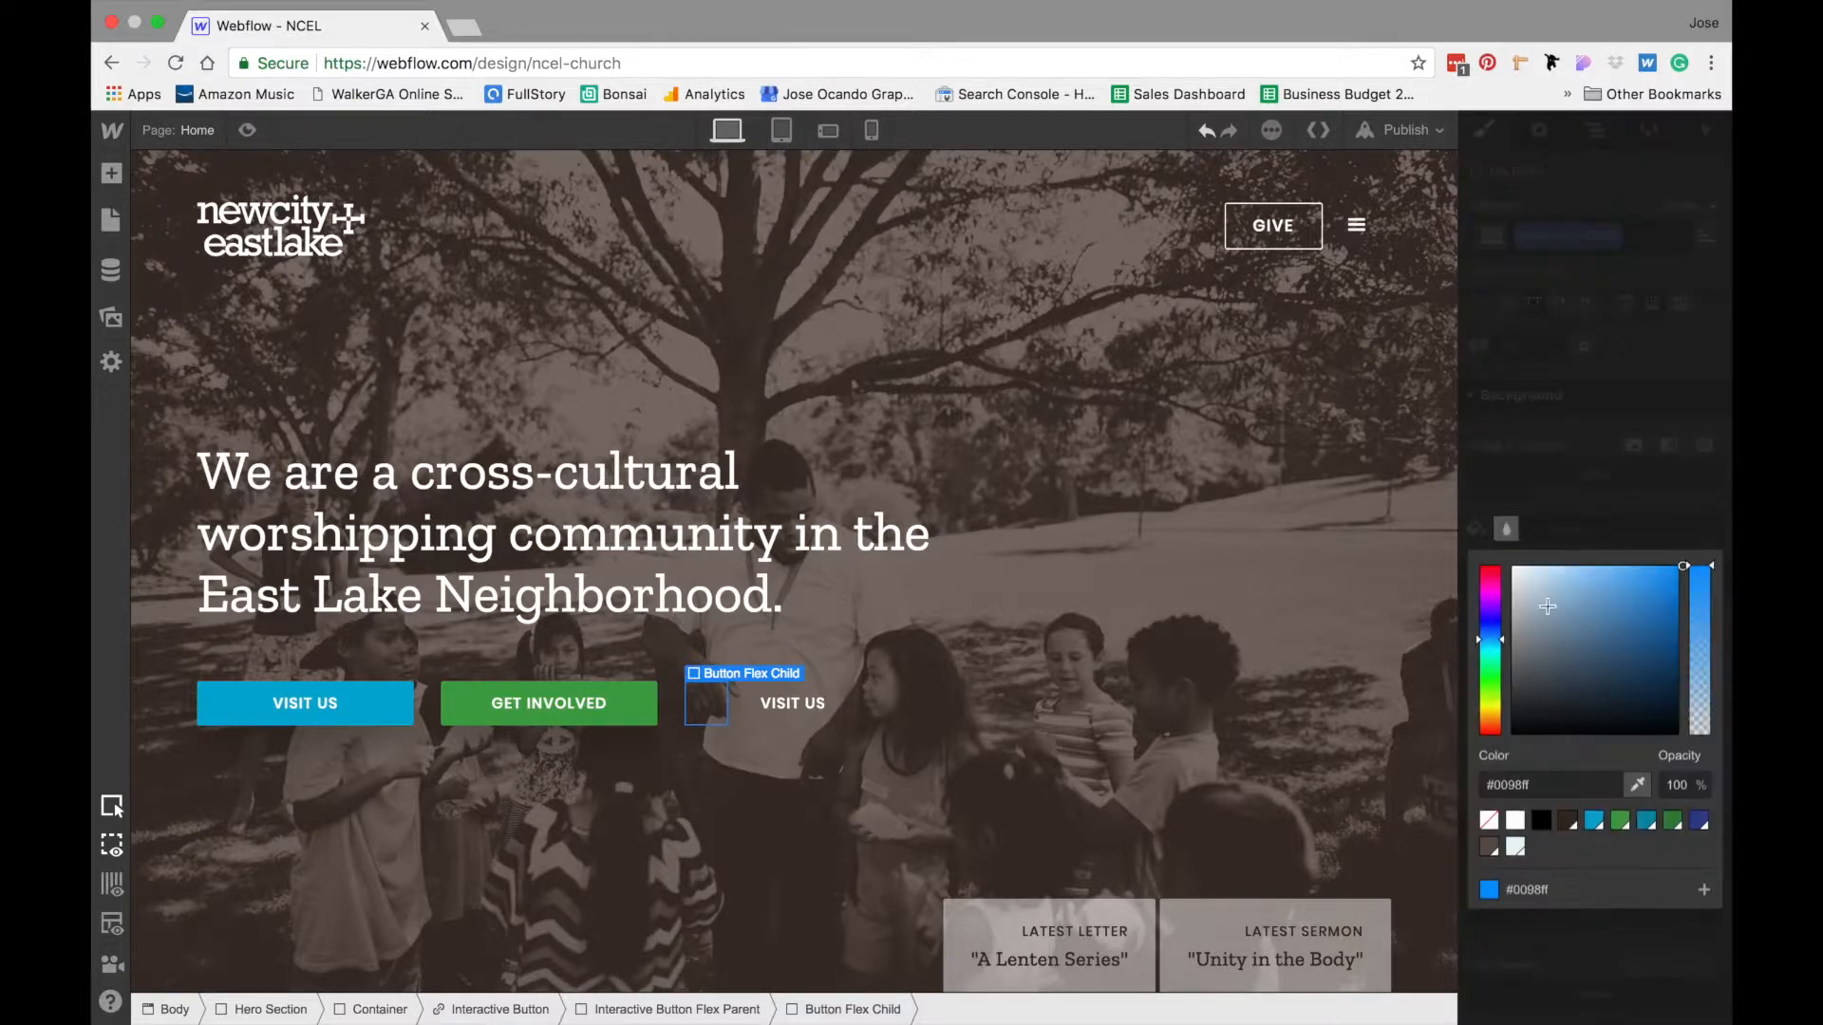
click(1594, 821)
click(1607, 459)
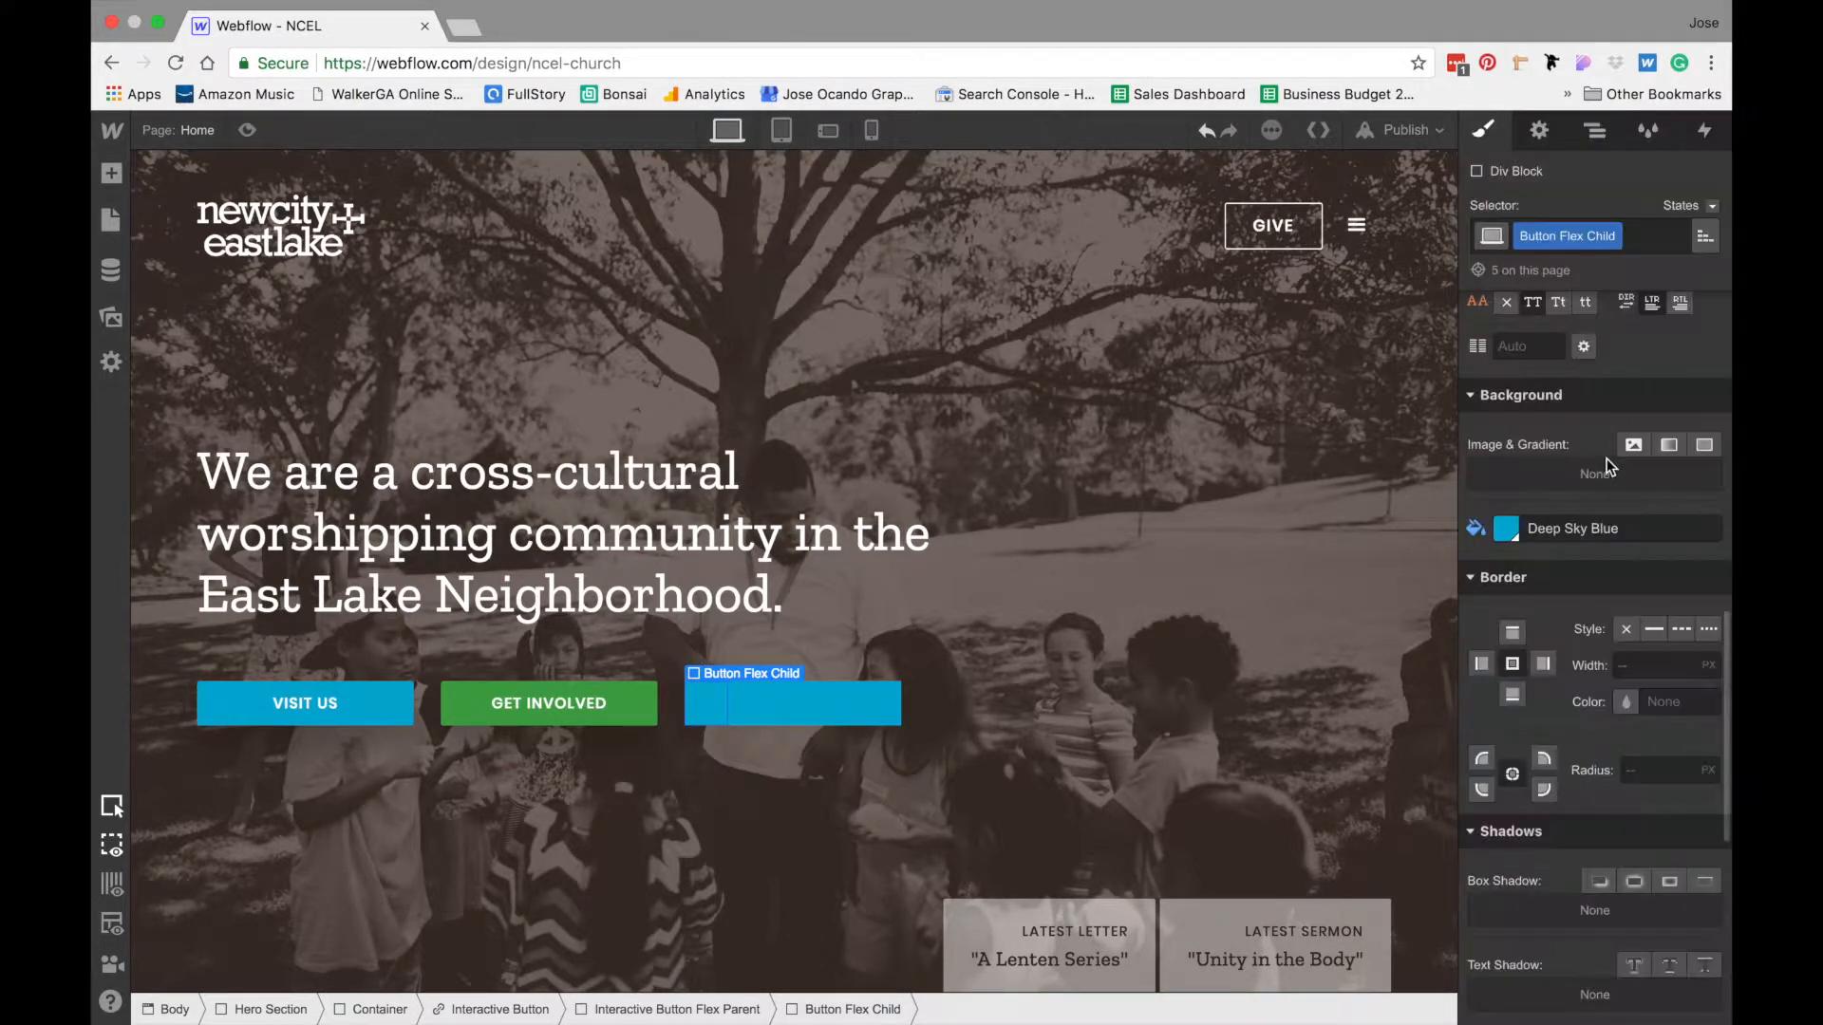
- Set the Button Flex Child's transform origin to bottom center
scroll(1648, 636, down, 5)
scroll(1648, 636, down, 3)
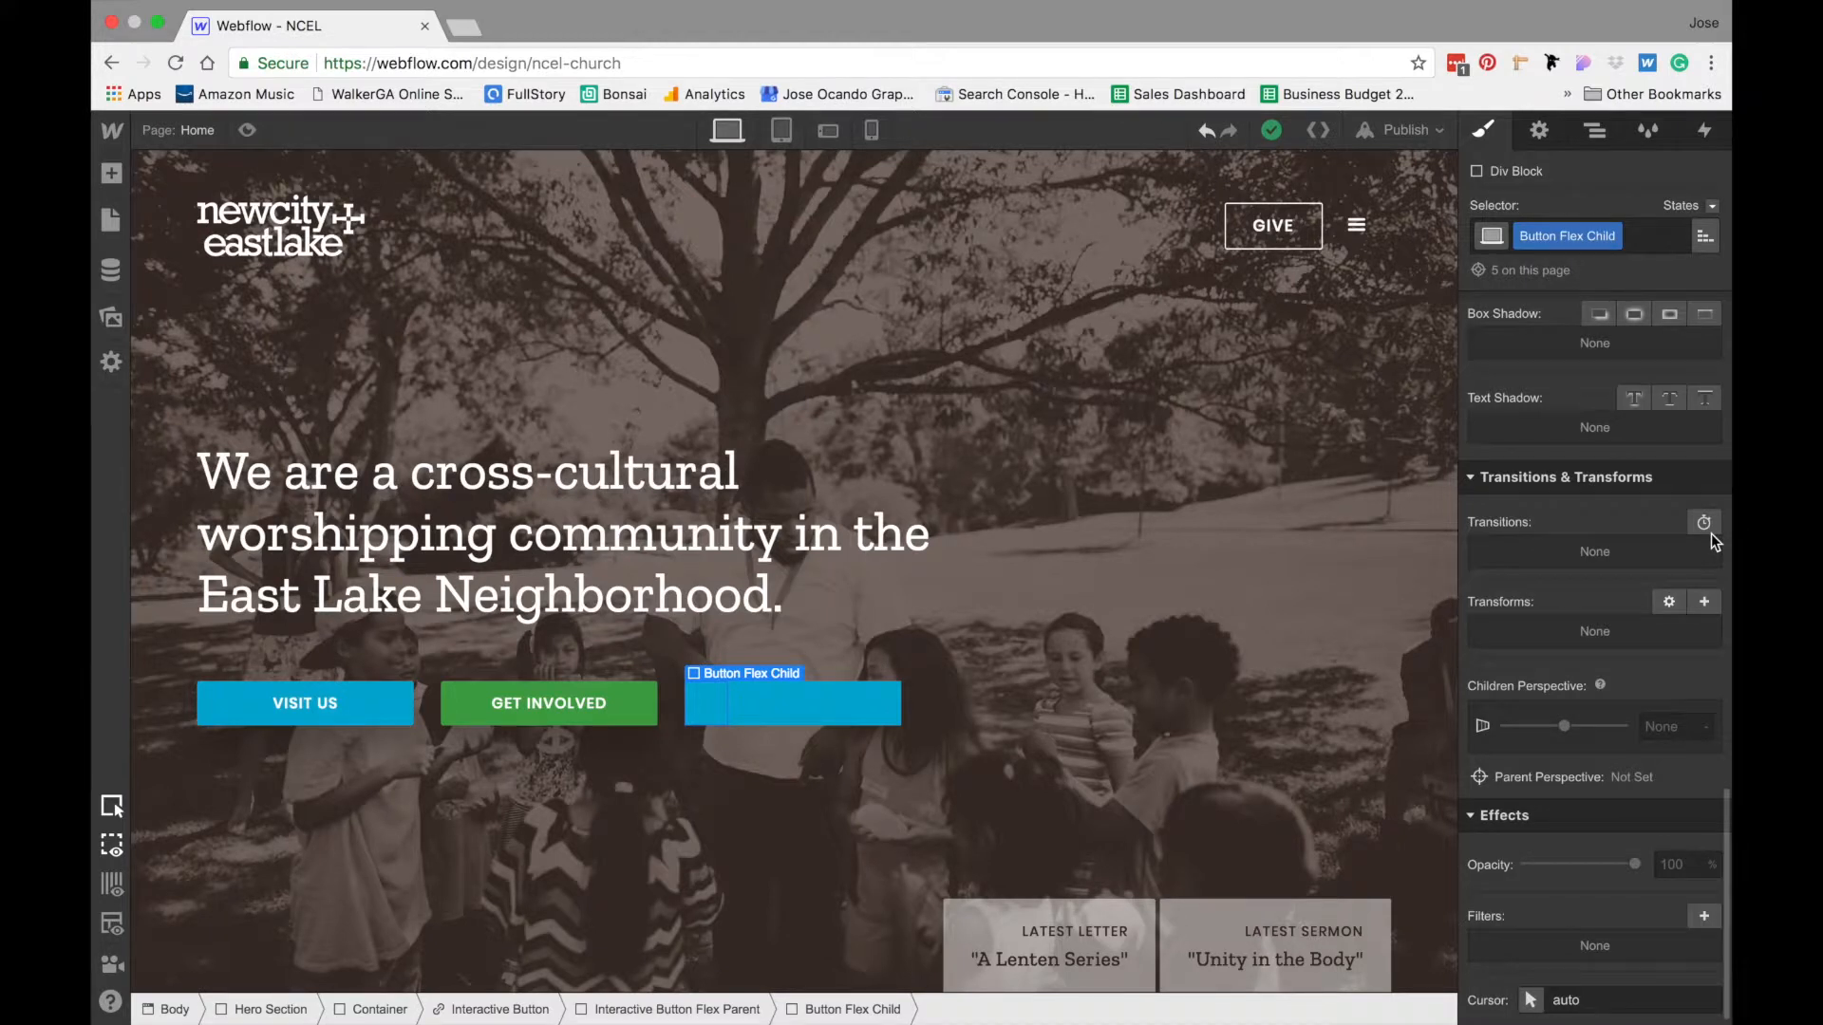
click(1669, 601)
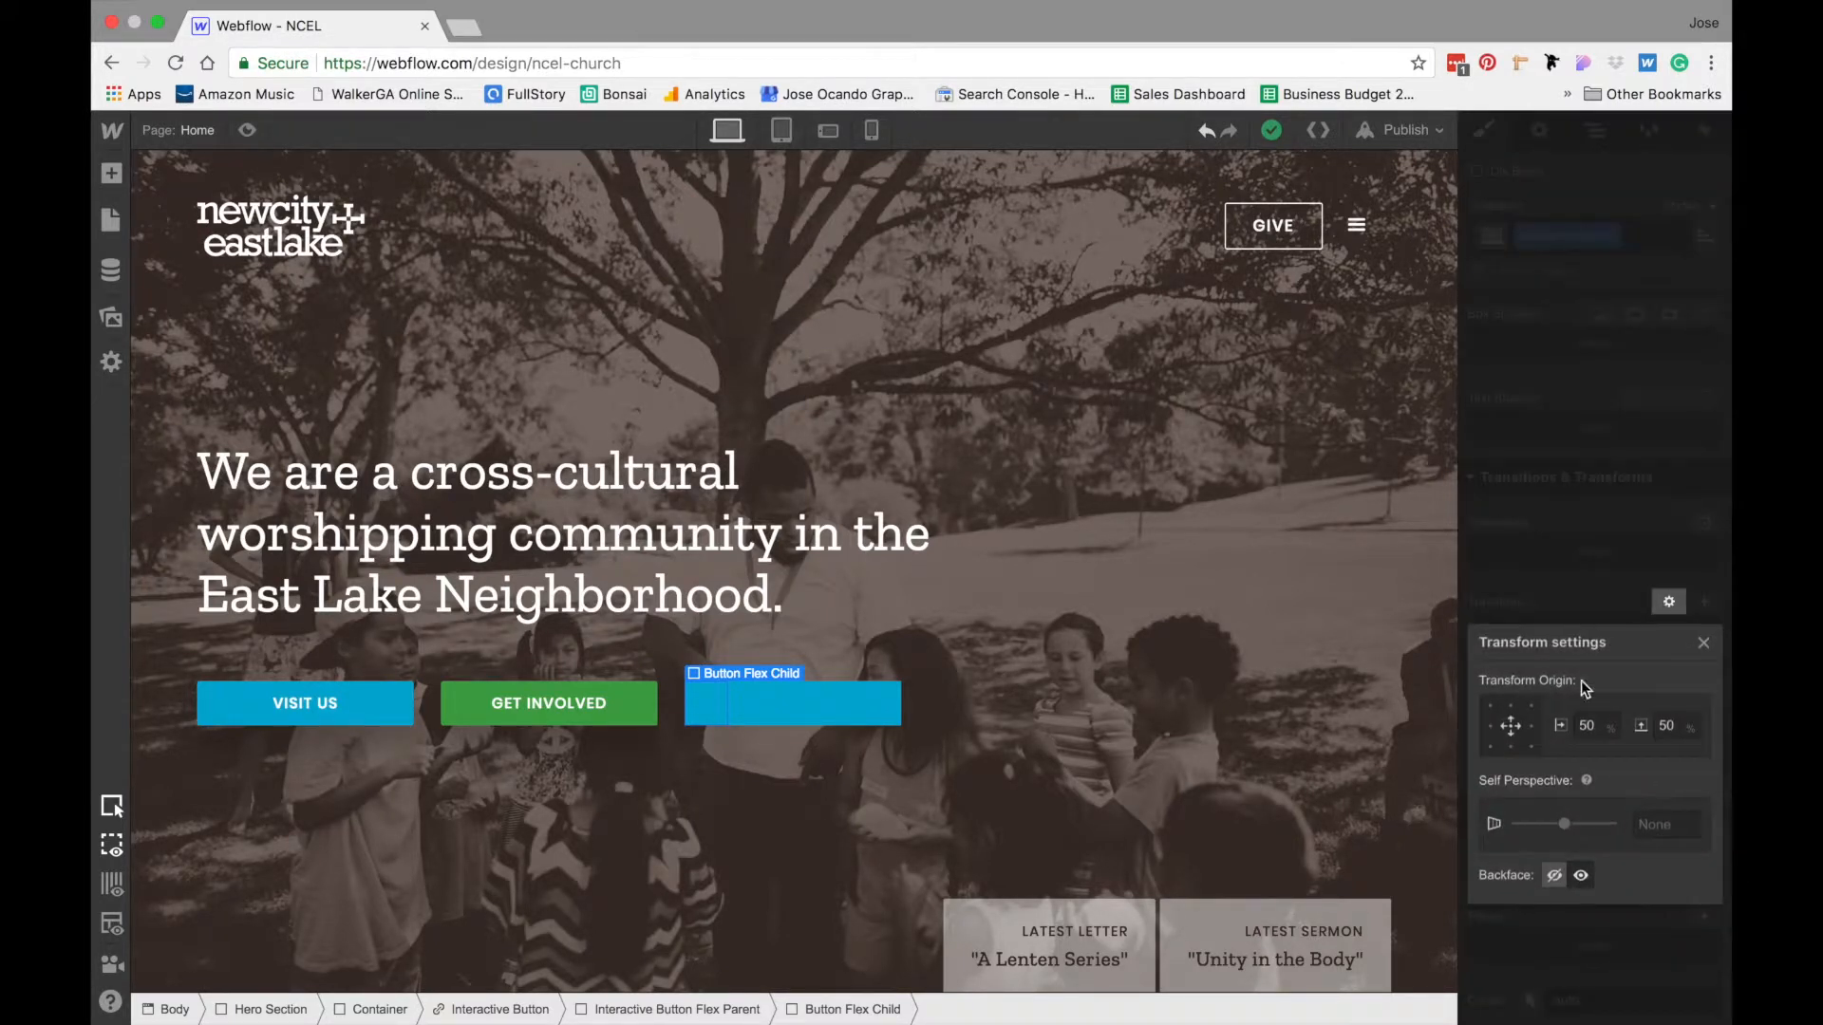
click(1511, 748)
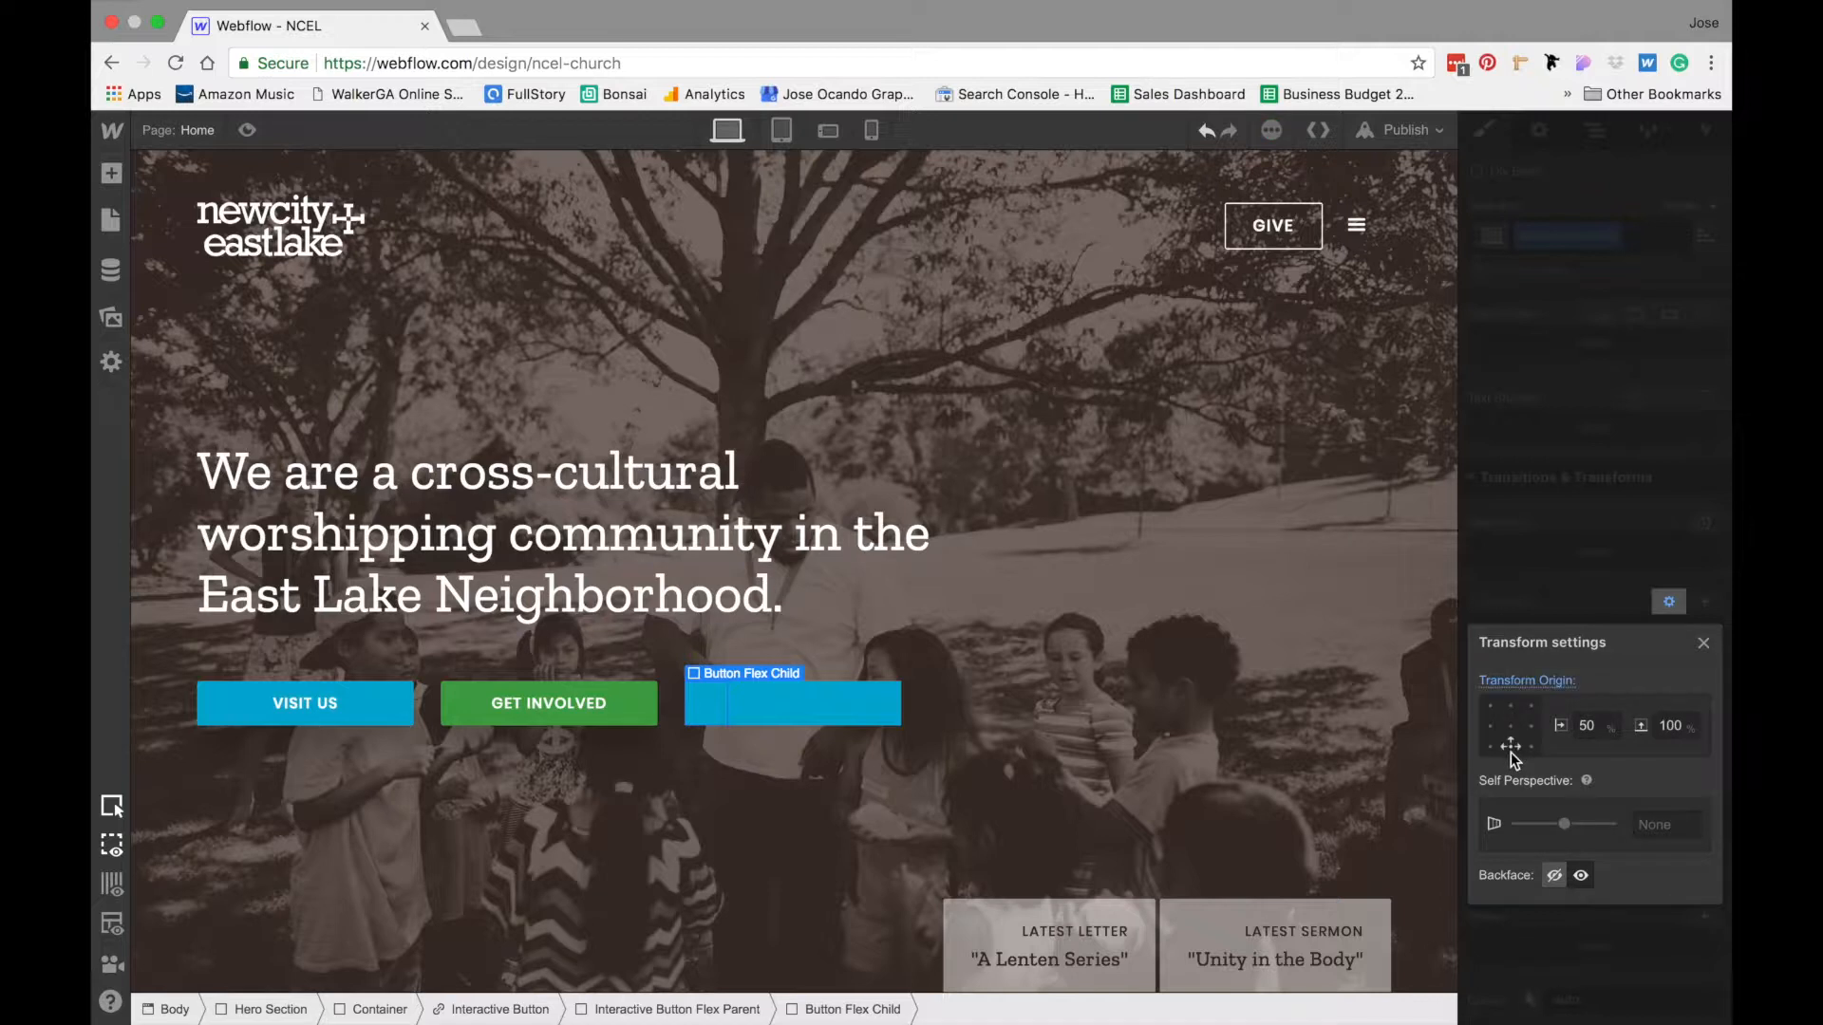
click(1585, 476)
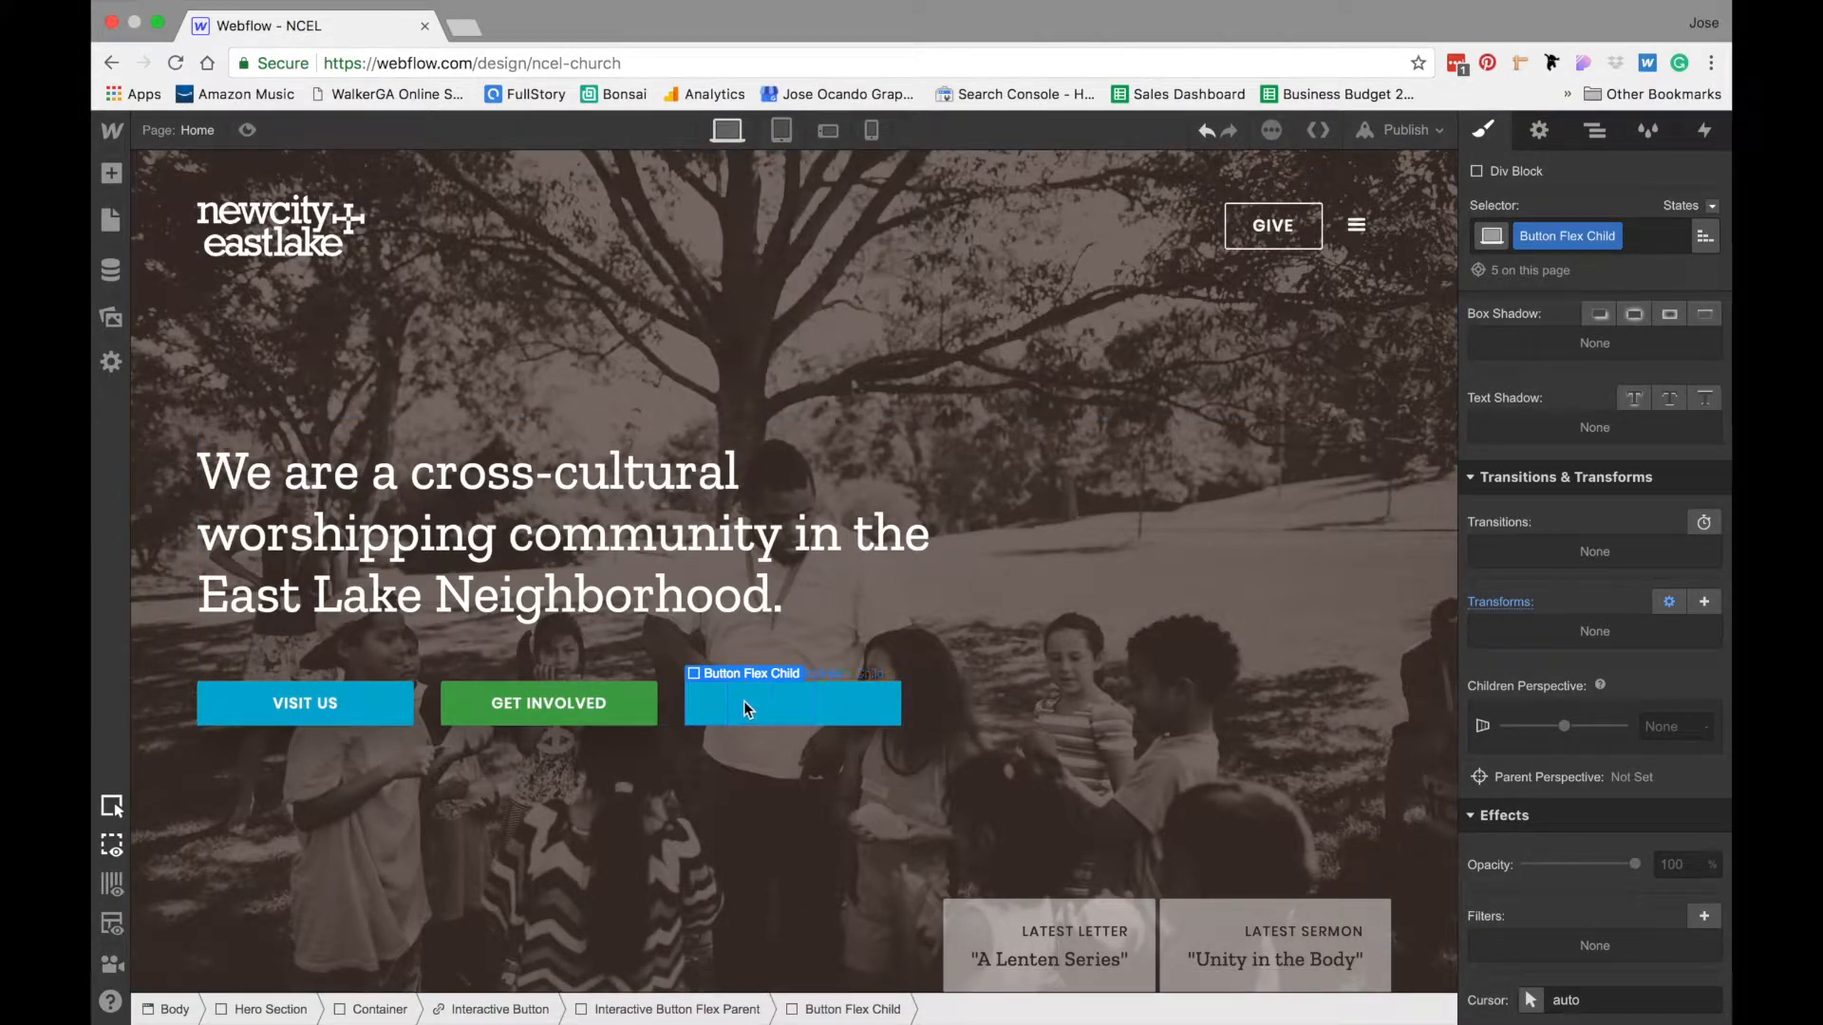
- Move the Text Block above the Interactive Button Flex Parent in the element hierarchy and give the flex parent a z-index of 1
click(1594, 130)
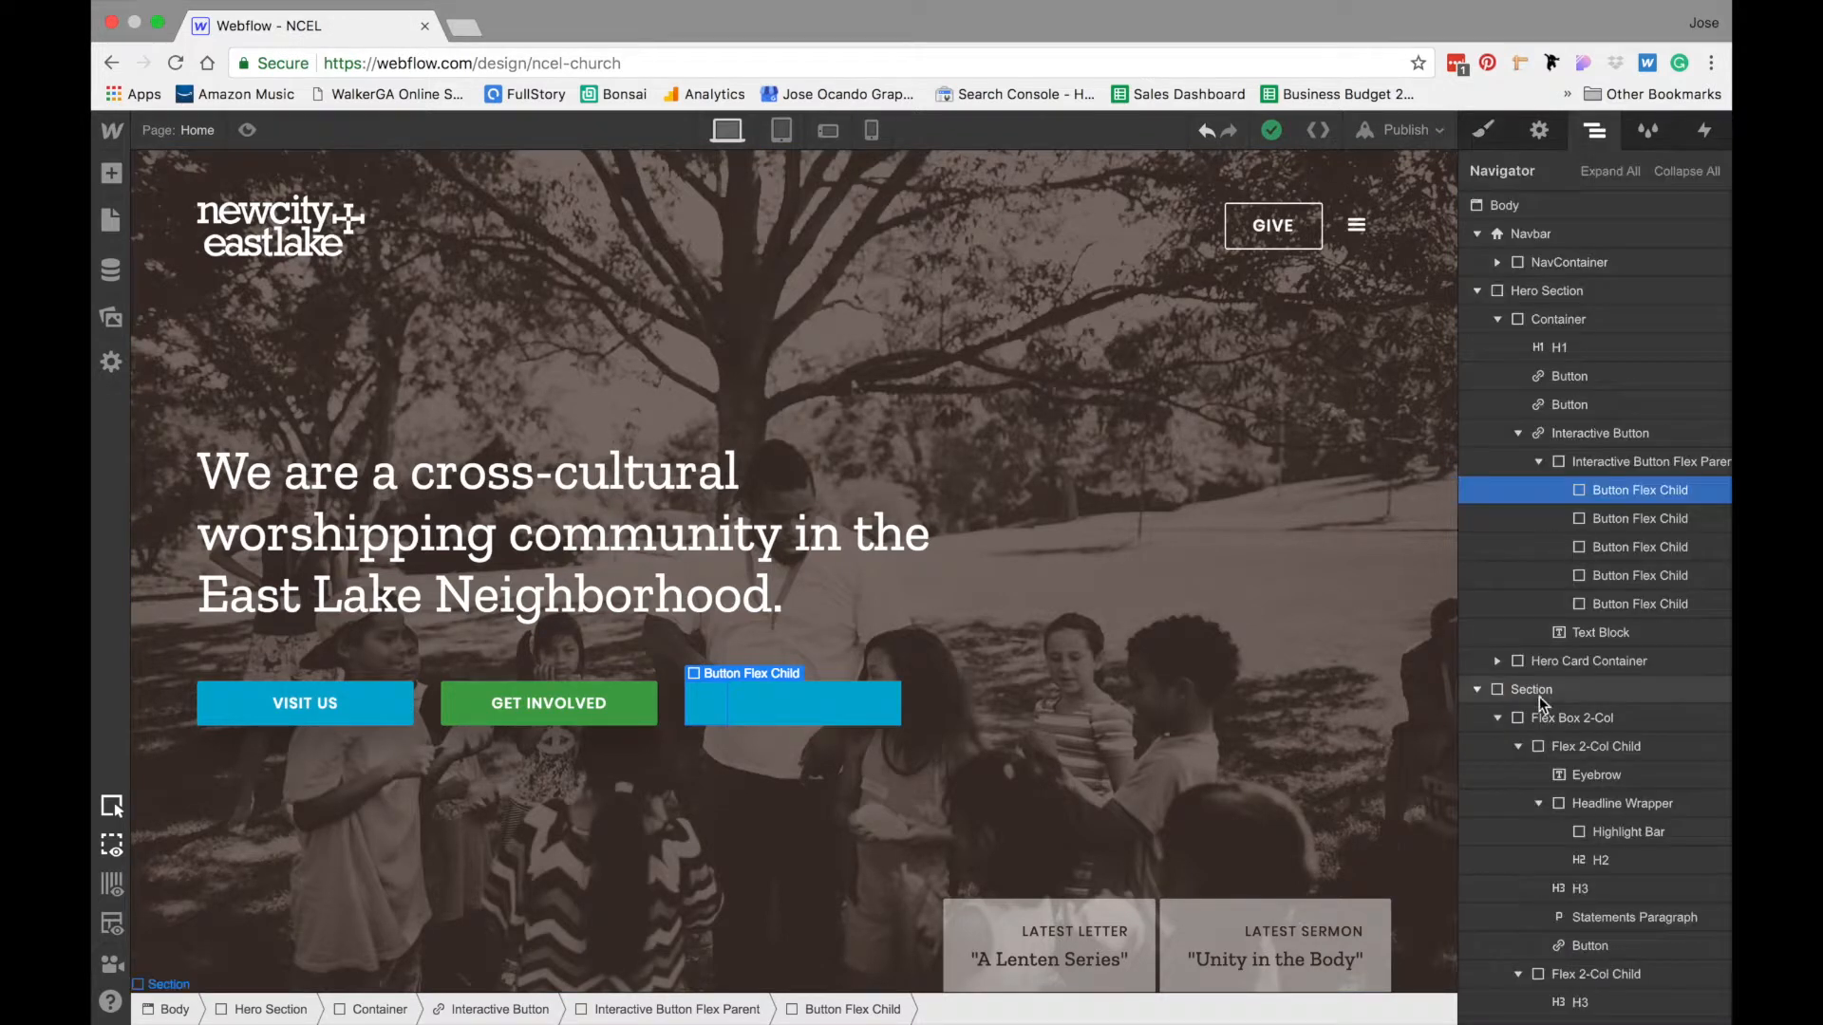
drag(1656, 633, 1636, 462)
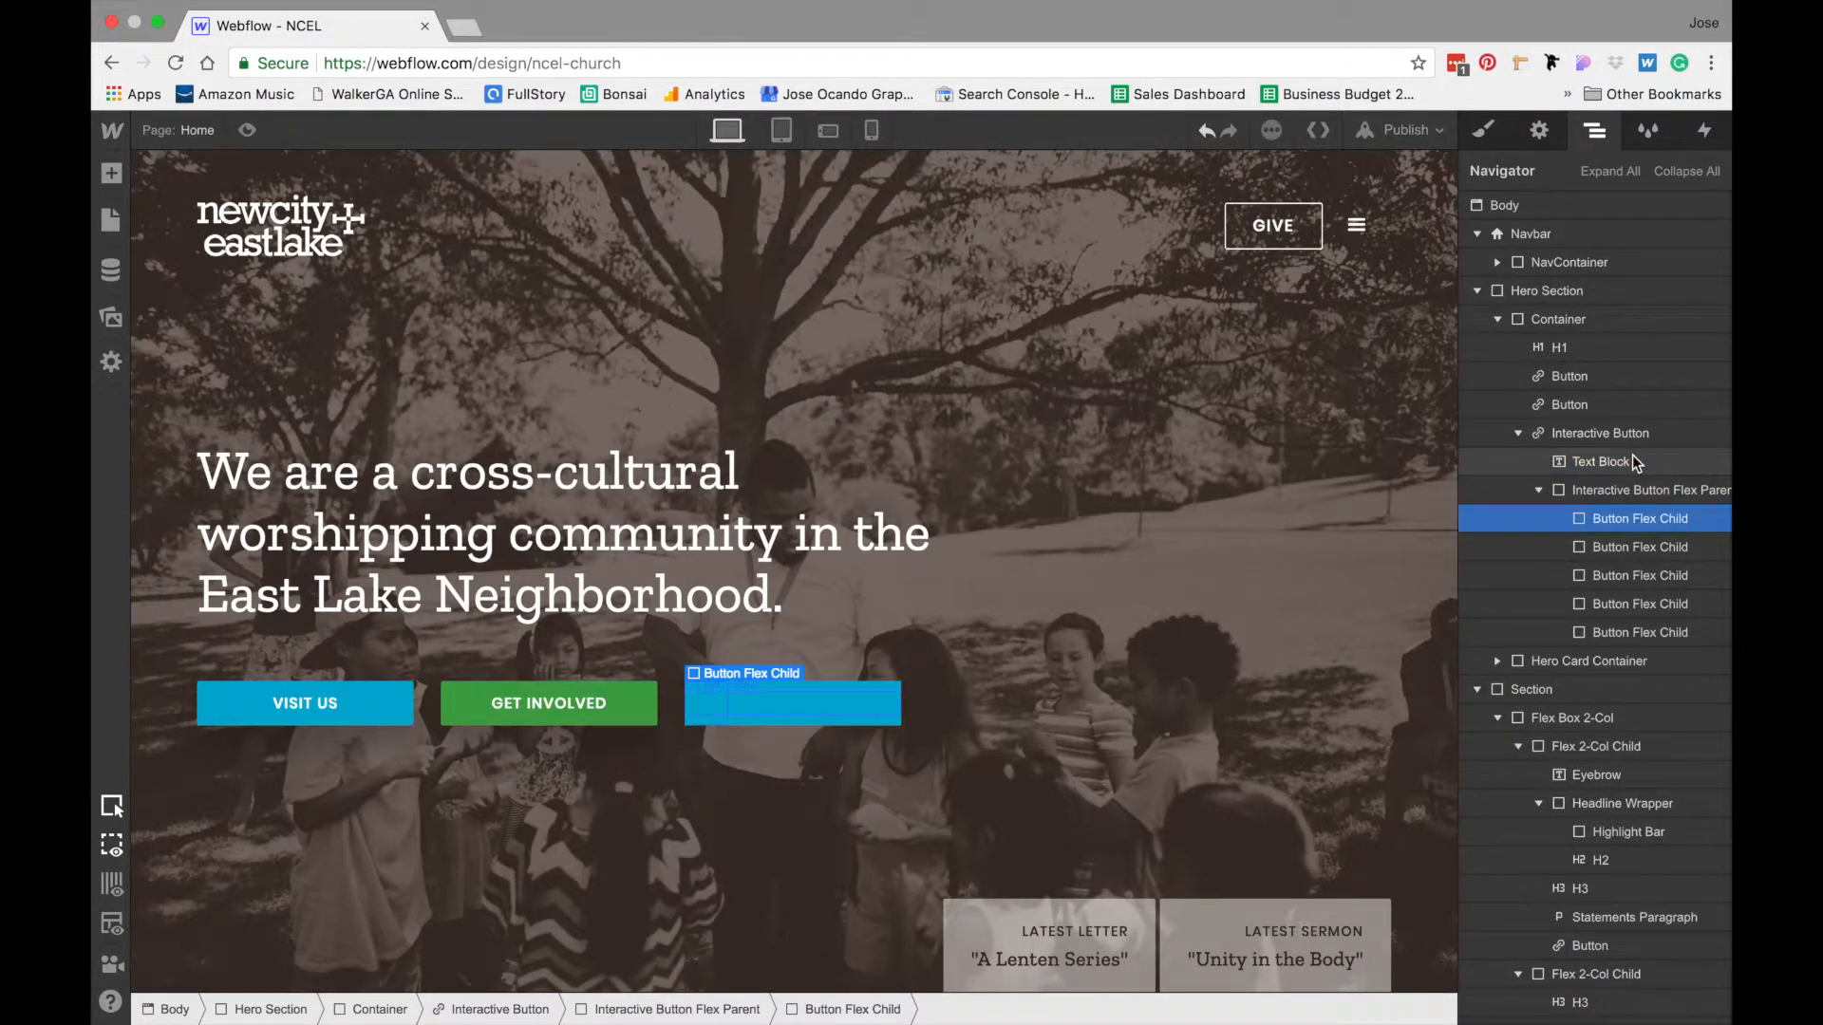
click(1643, 489)
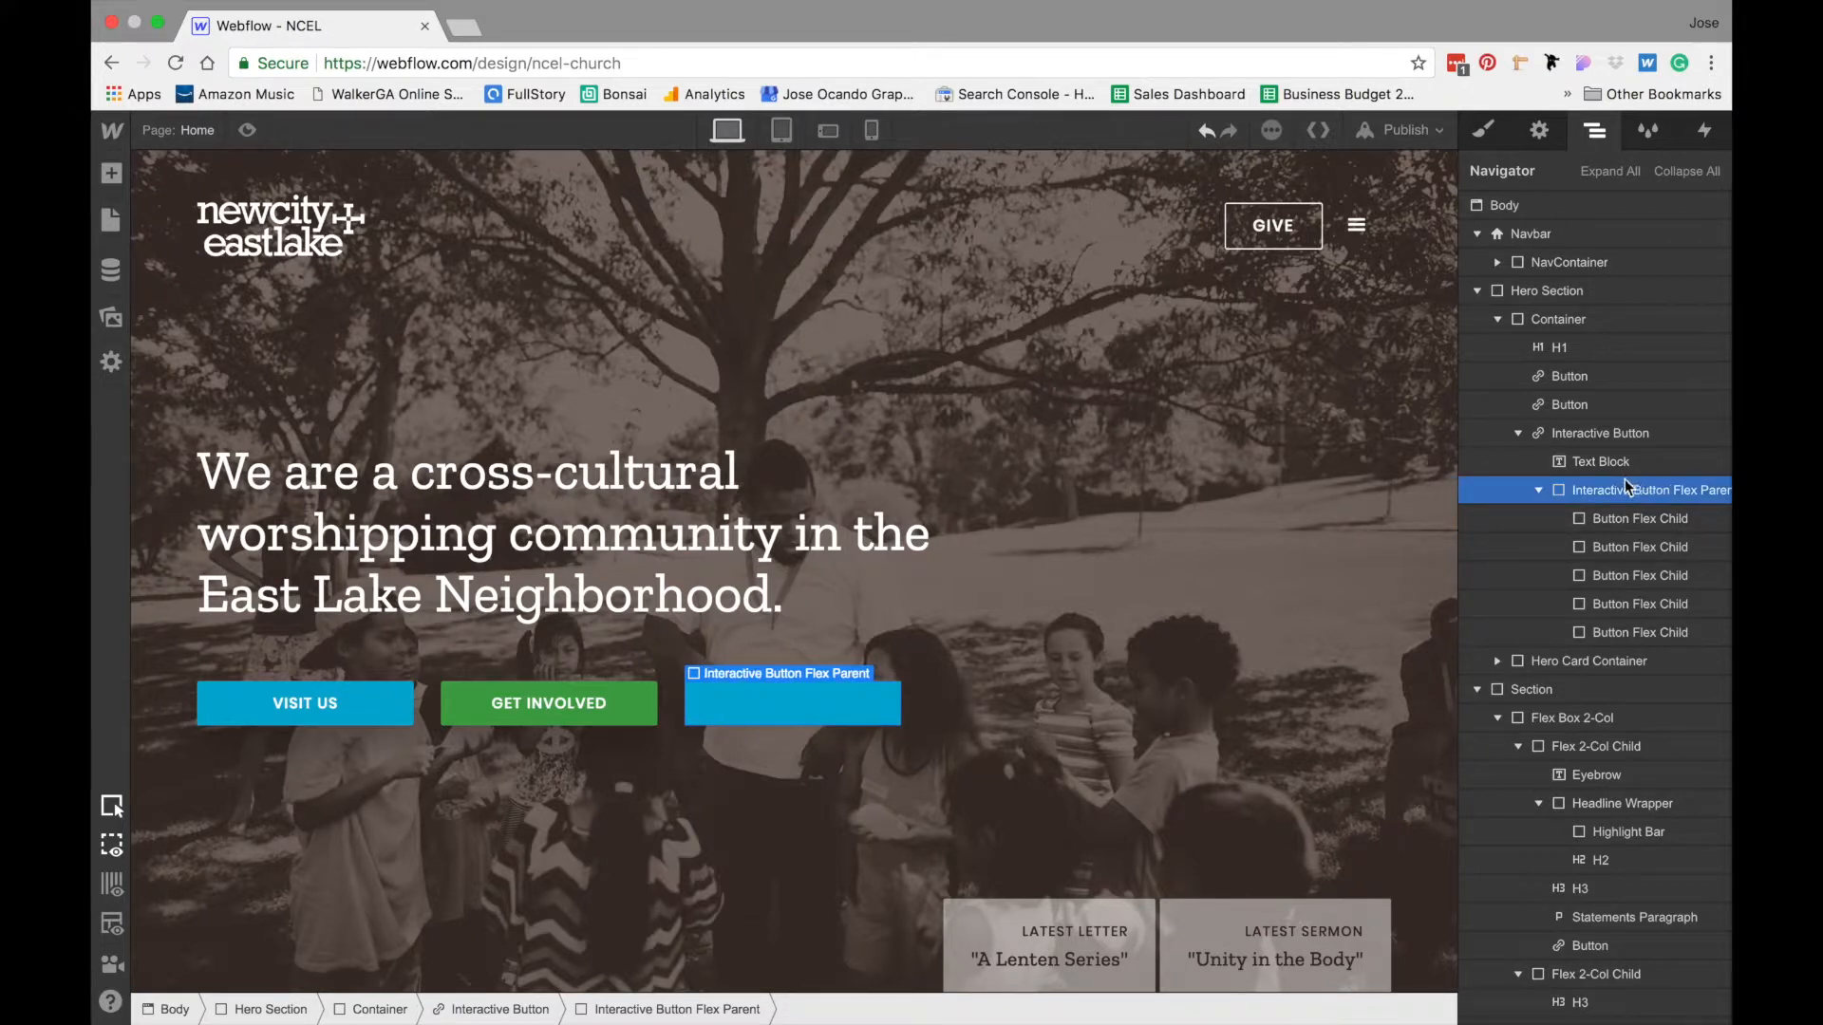
click(1483, 131)
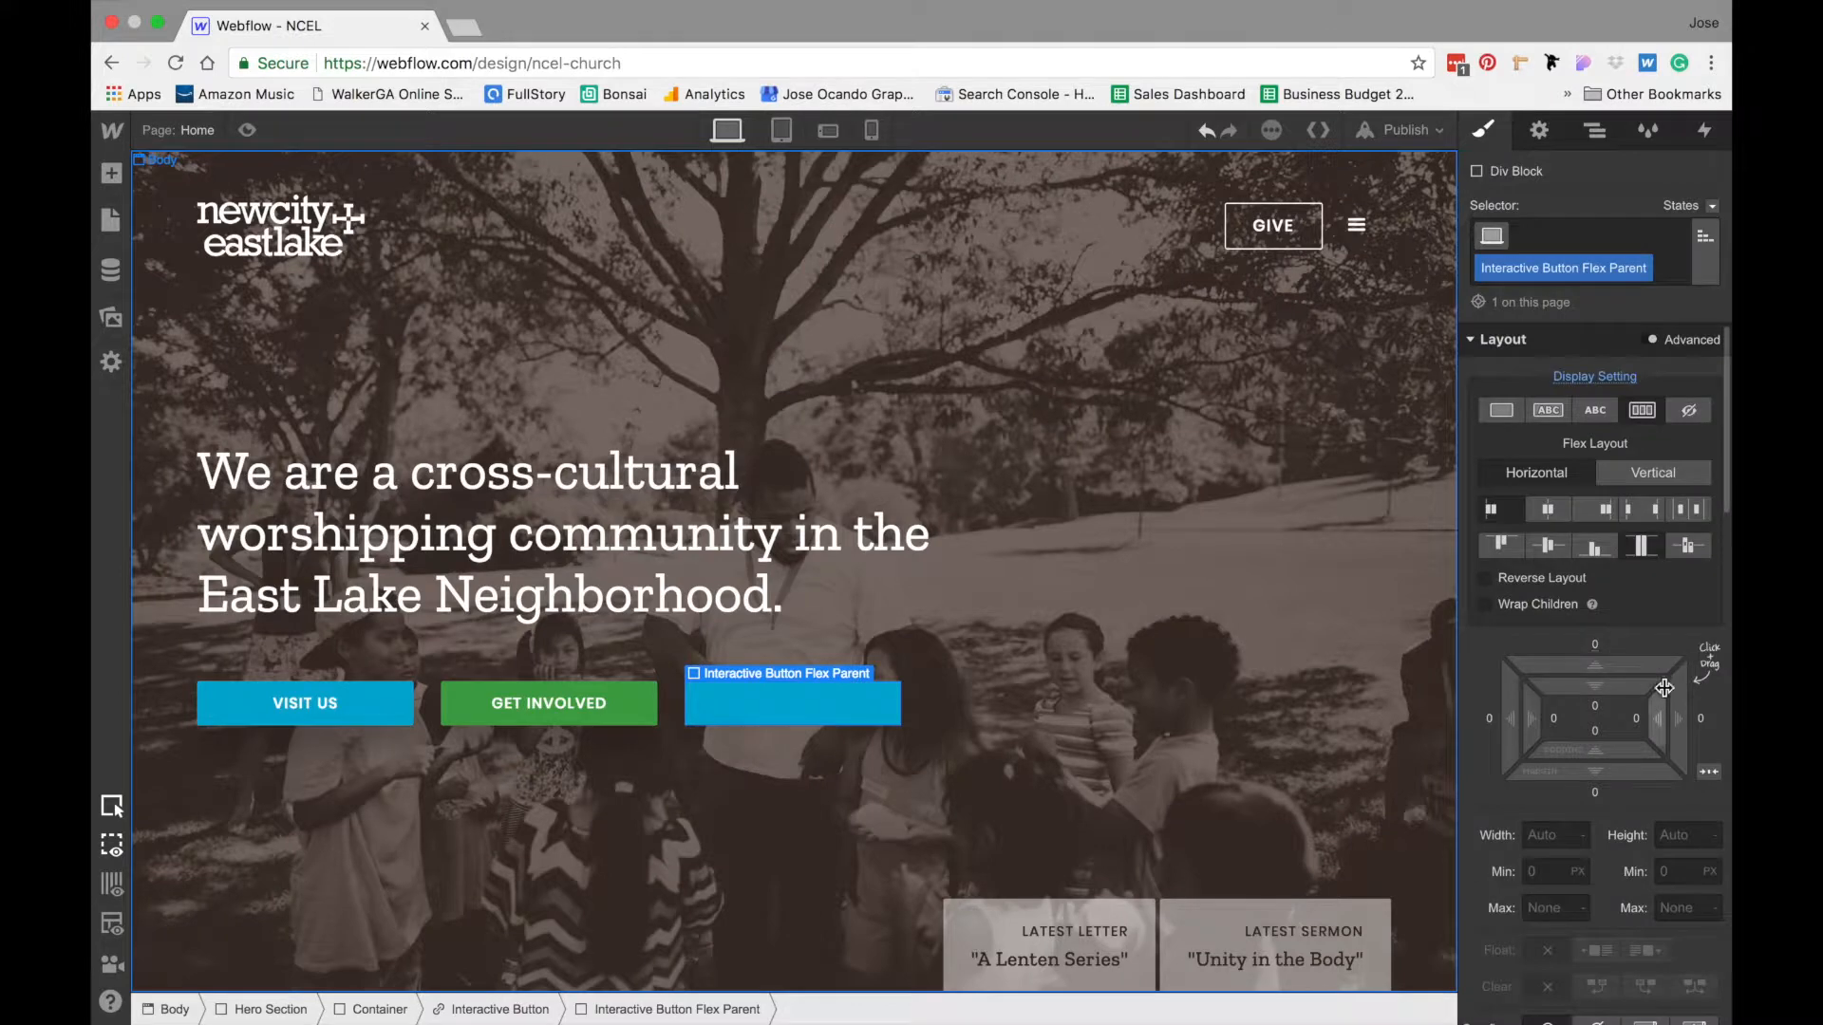
scroll(1665, 687, down, 5)
click(1673, 807)
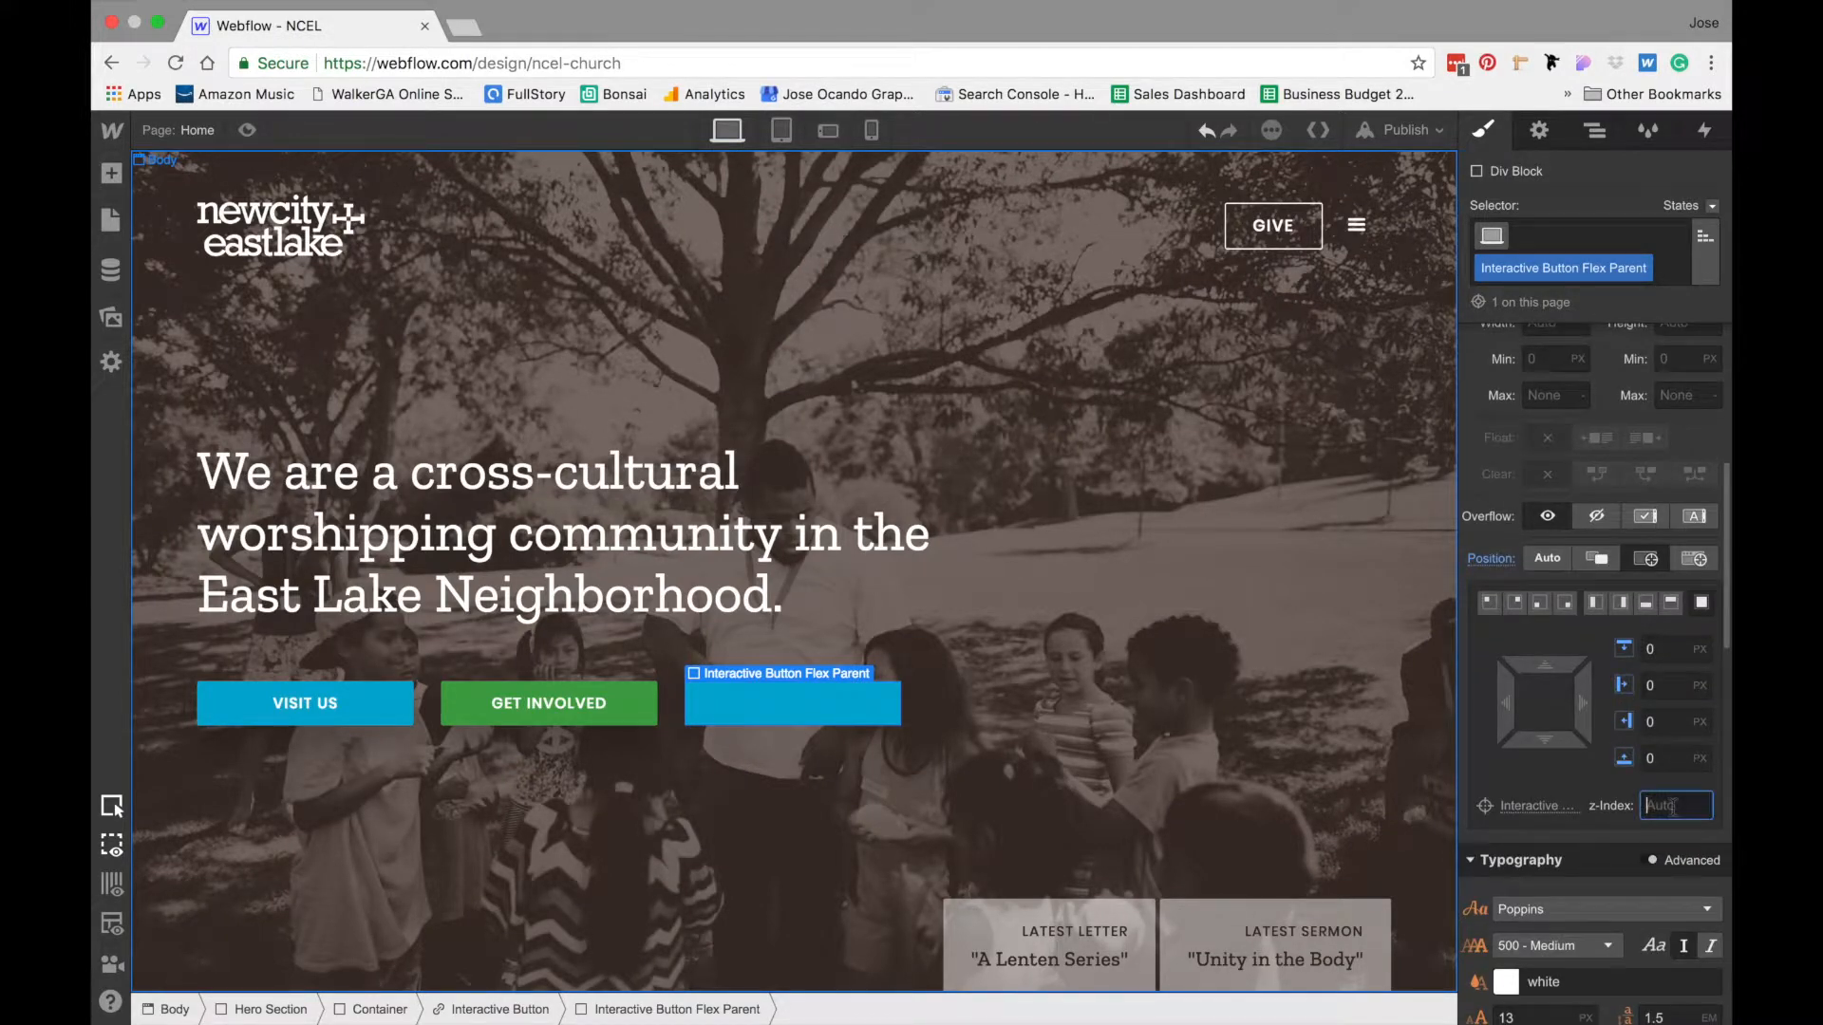
text(1)
- Set the Interactive Button's Text Block to relative position with a z-index of 2
click(1581, 138)
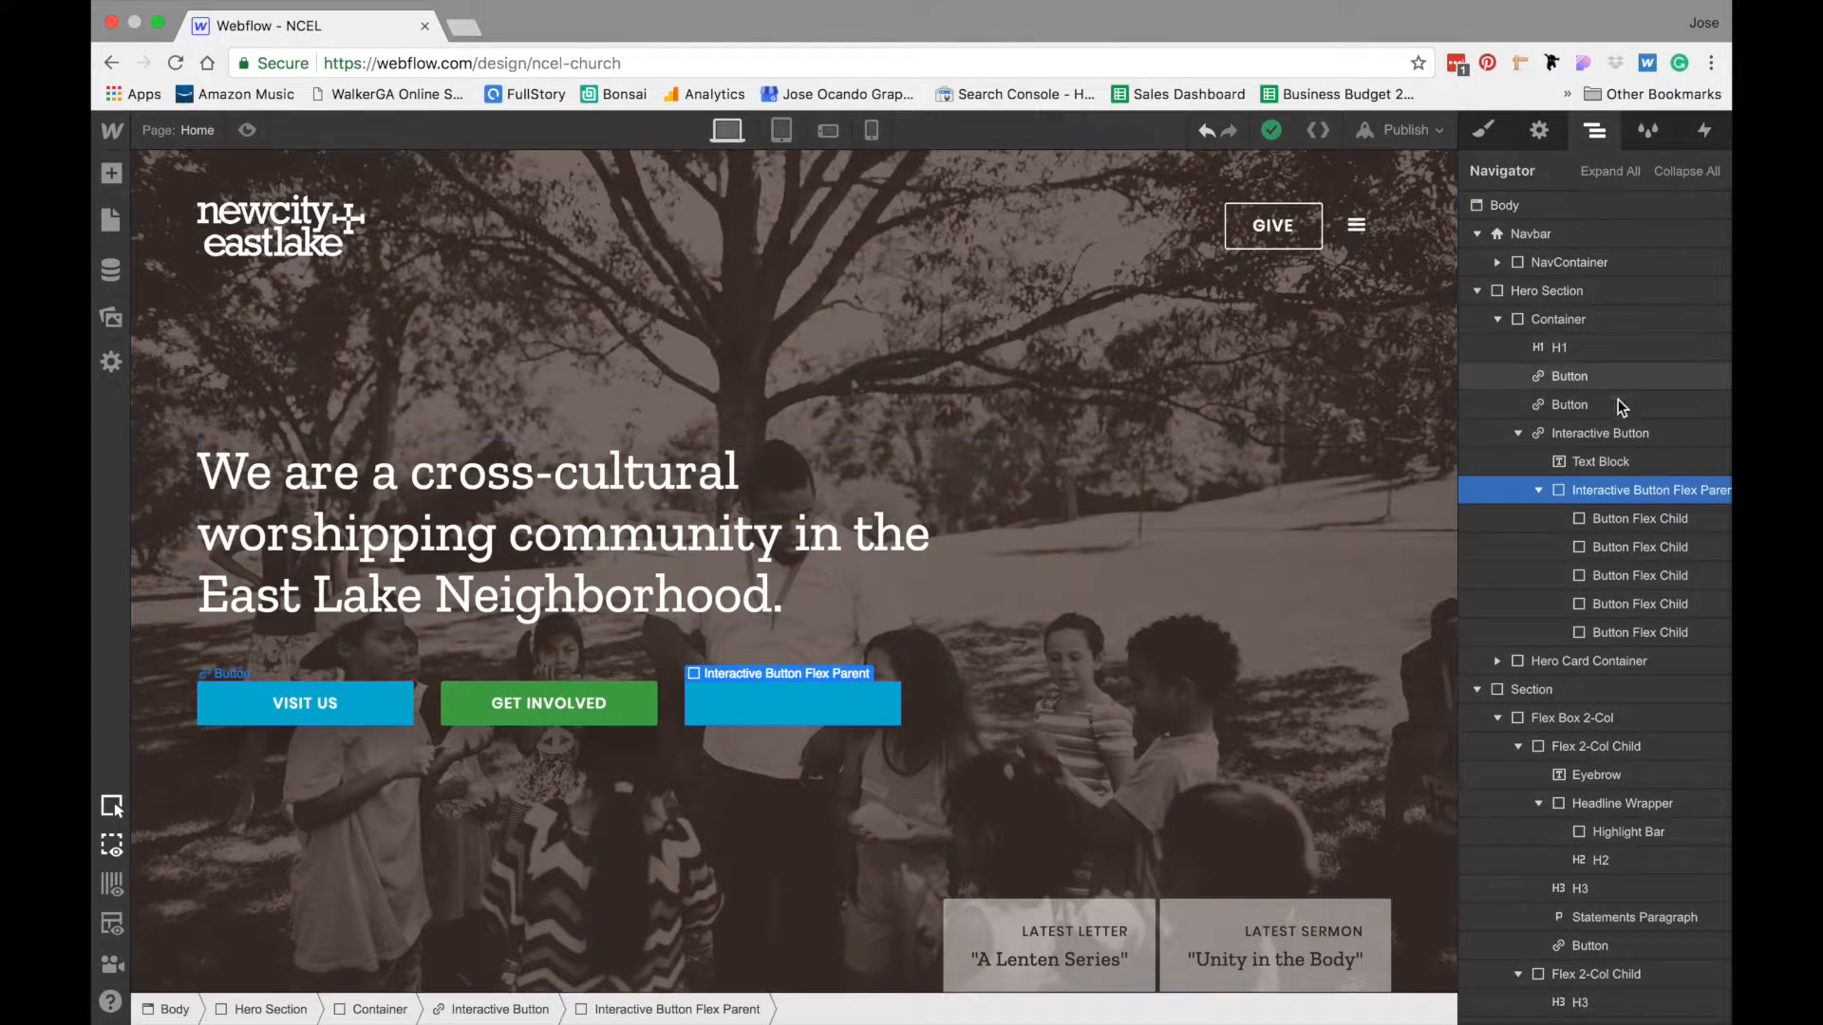
click(1602, 461)
click(1483, 130)
scroll(1581, 596, down, 3)
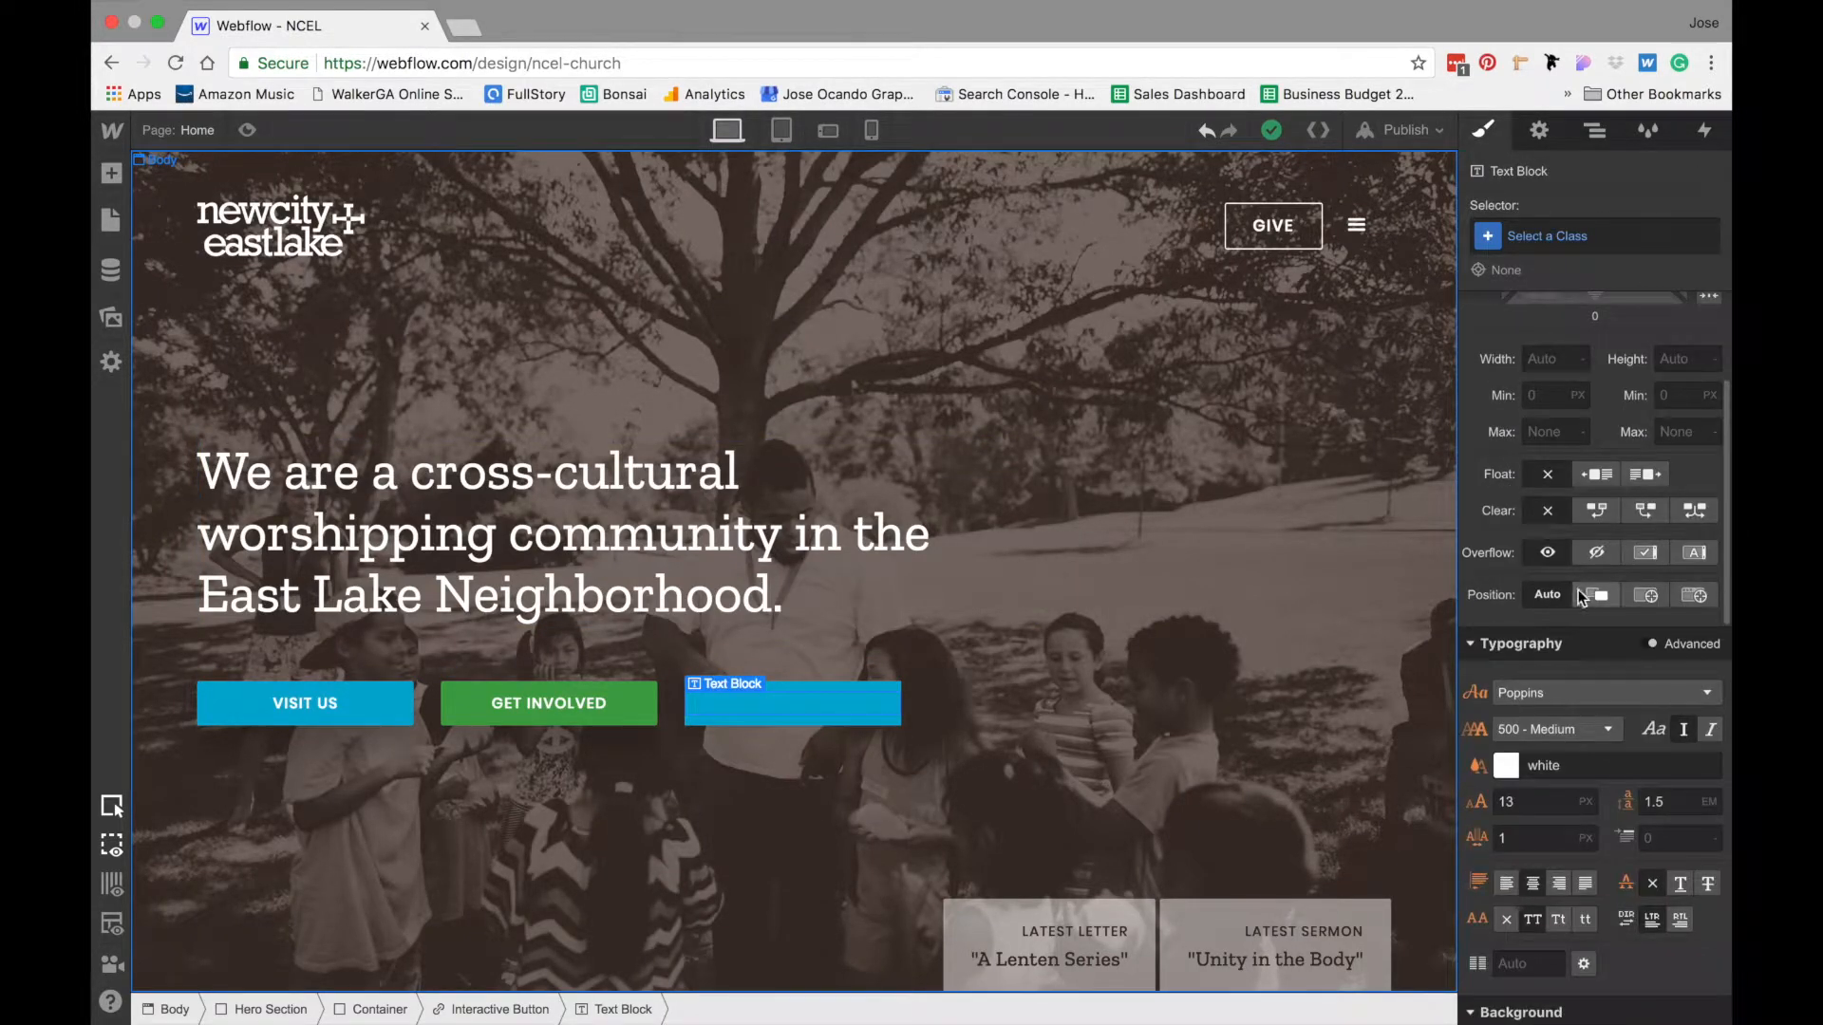
click(1591, 595)
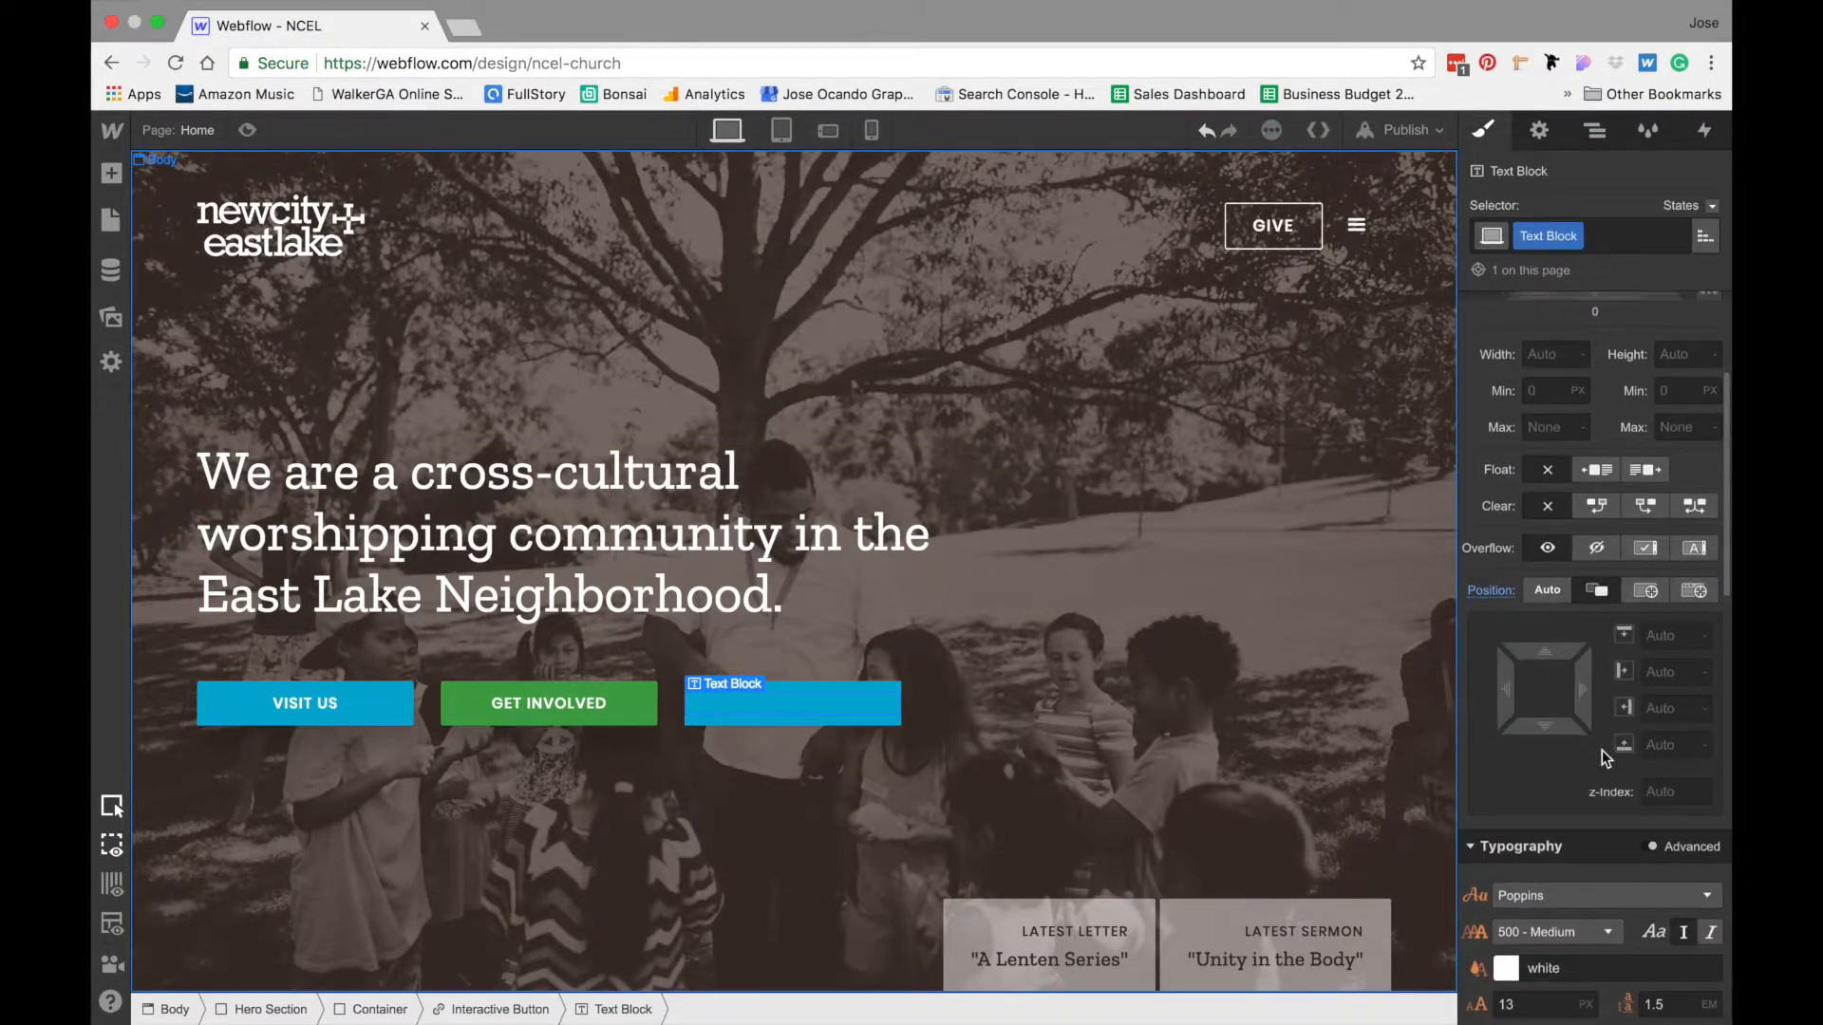
click(1649, 784)
text(2)
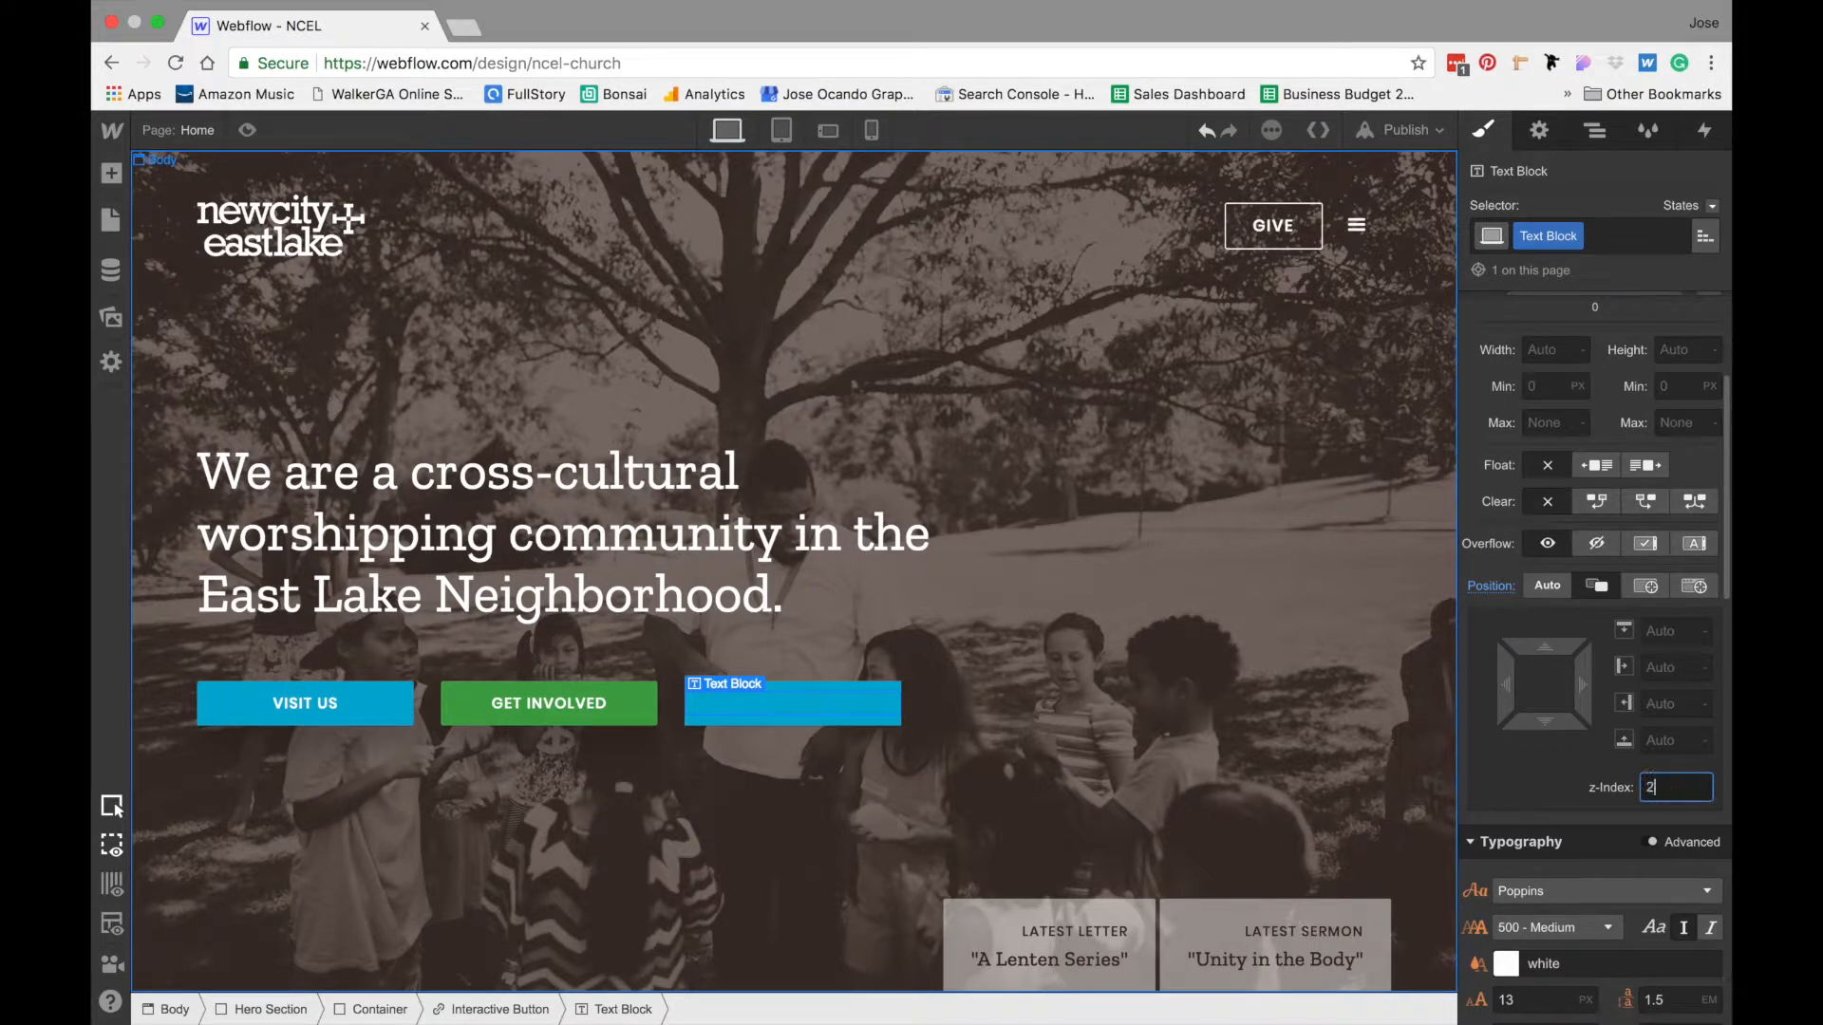
key(Return)
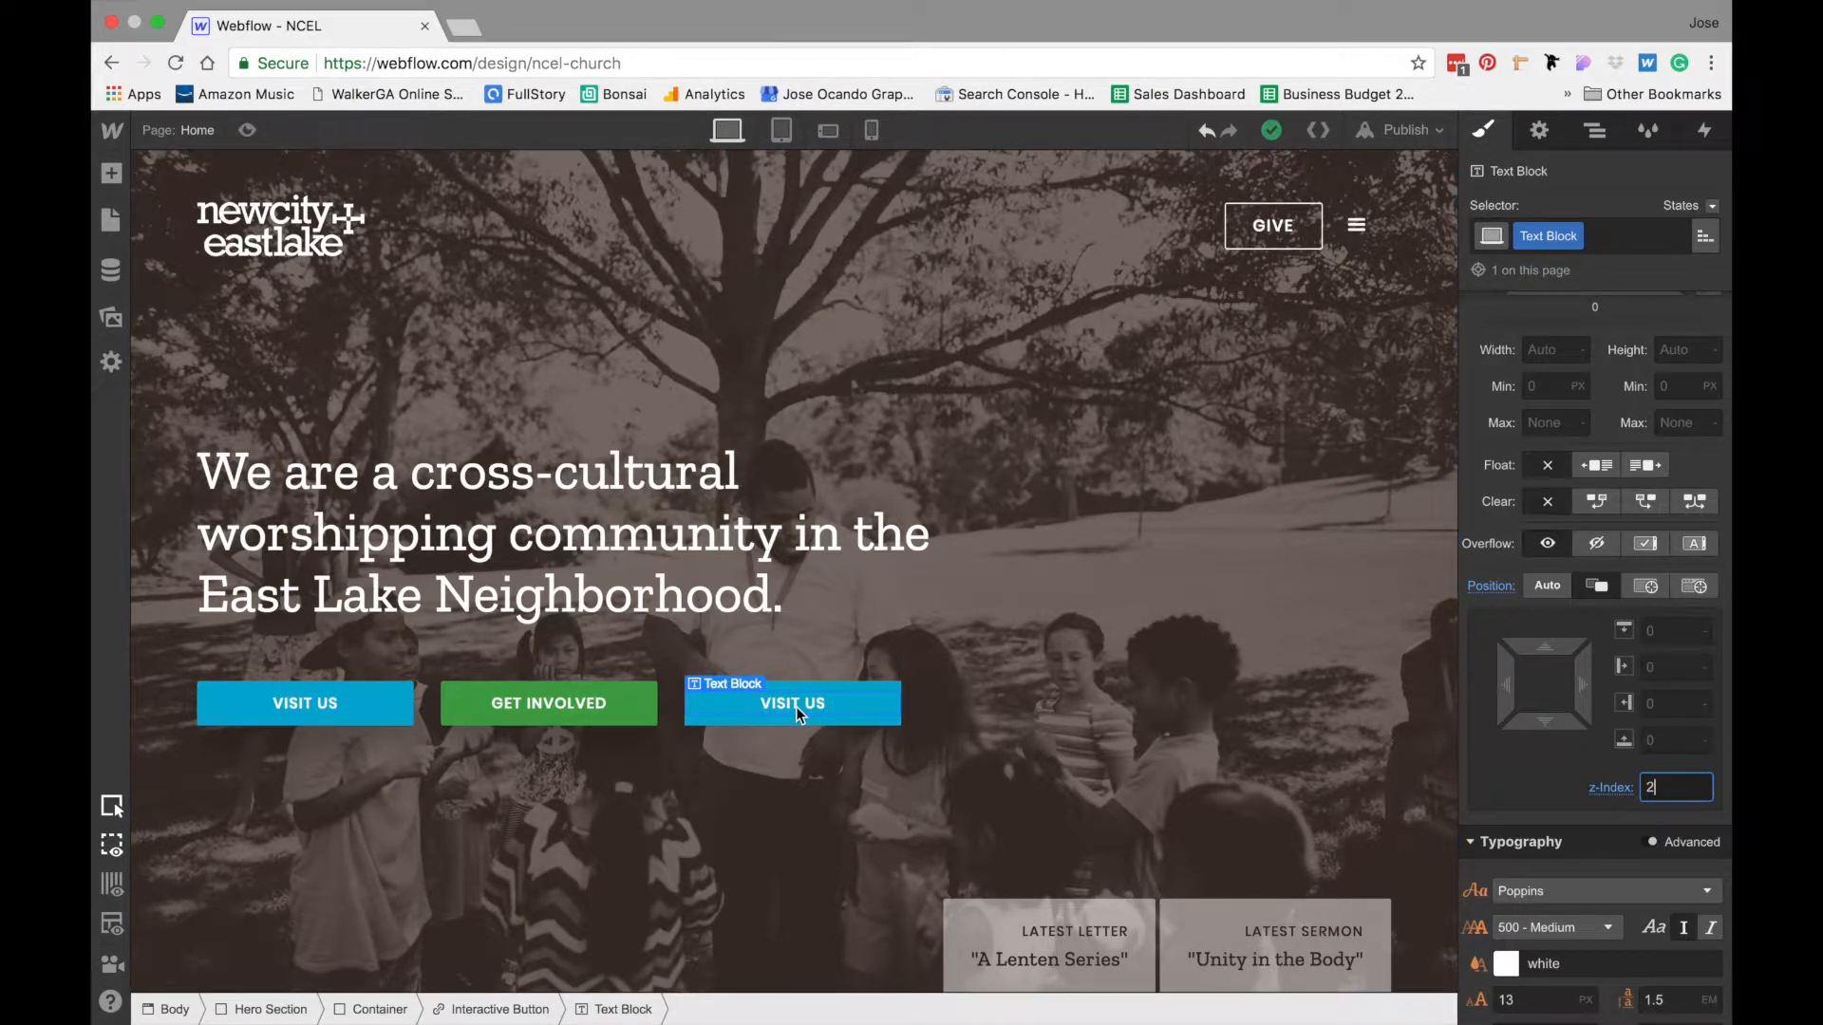
- Add a Mouse Hover element trigger to the Interactive Button link block
click(795, 703)
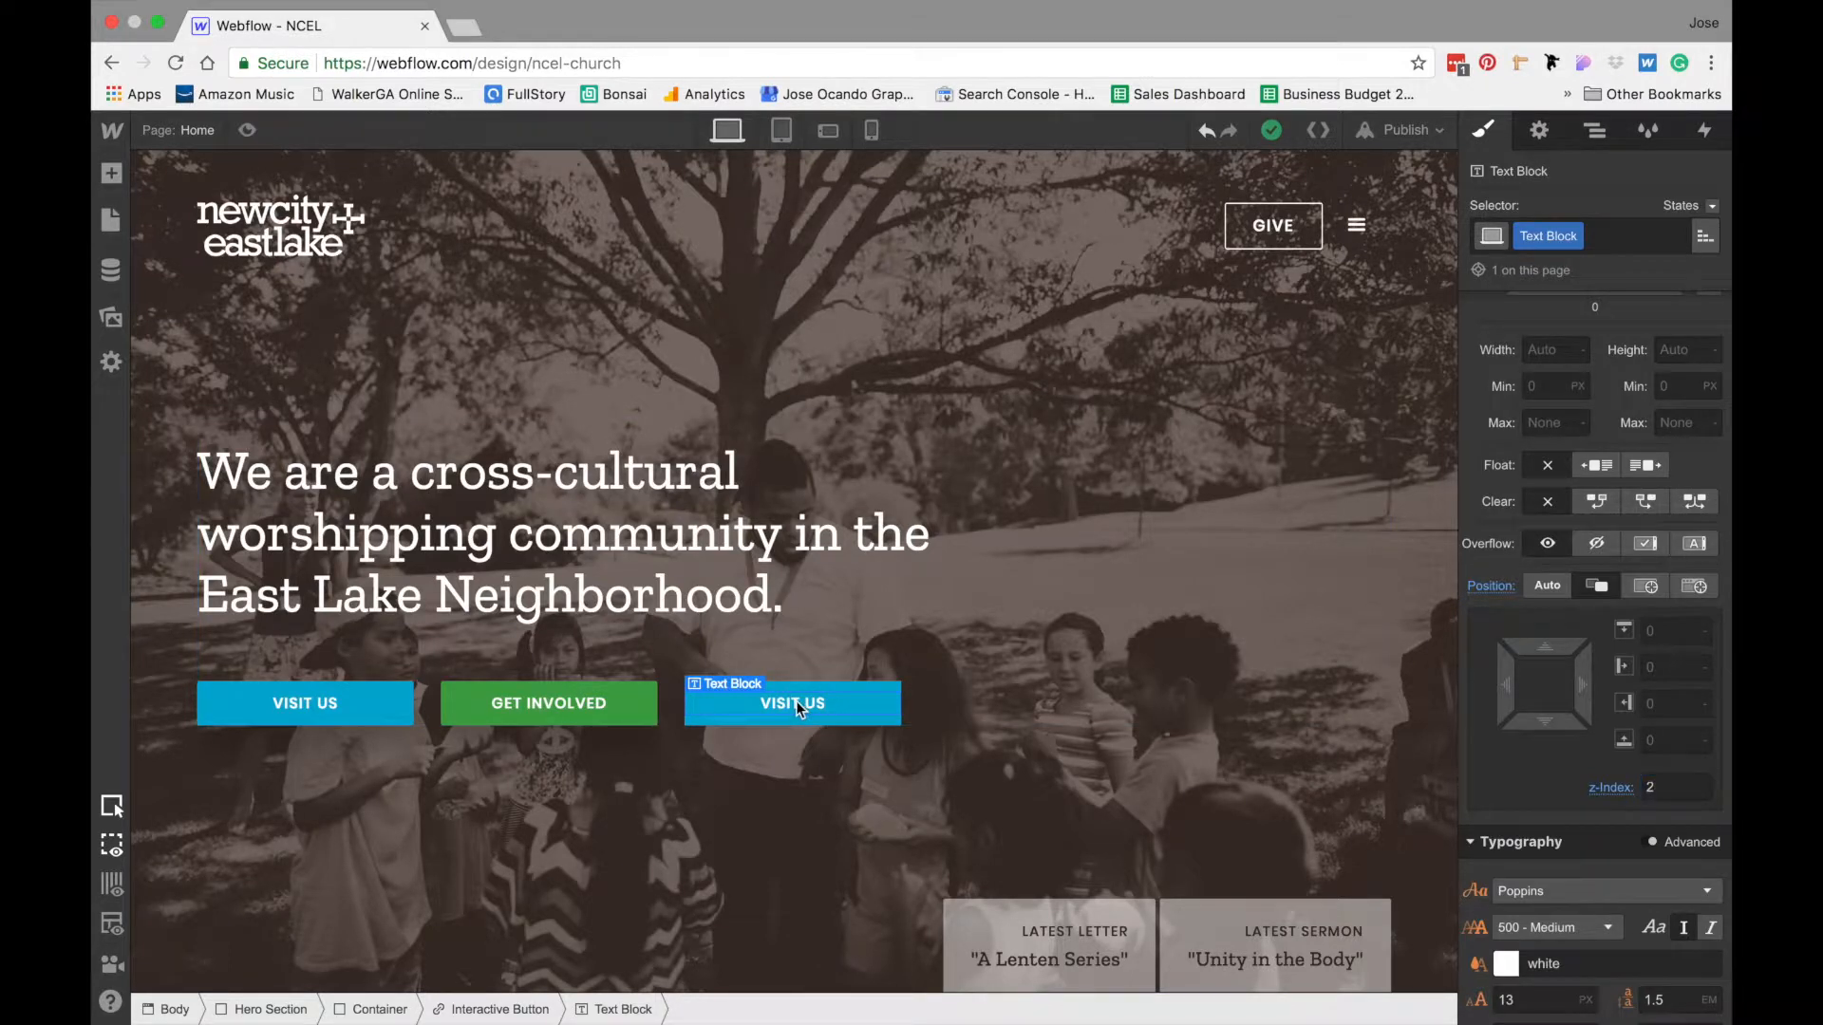
click(500, 1009)
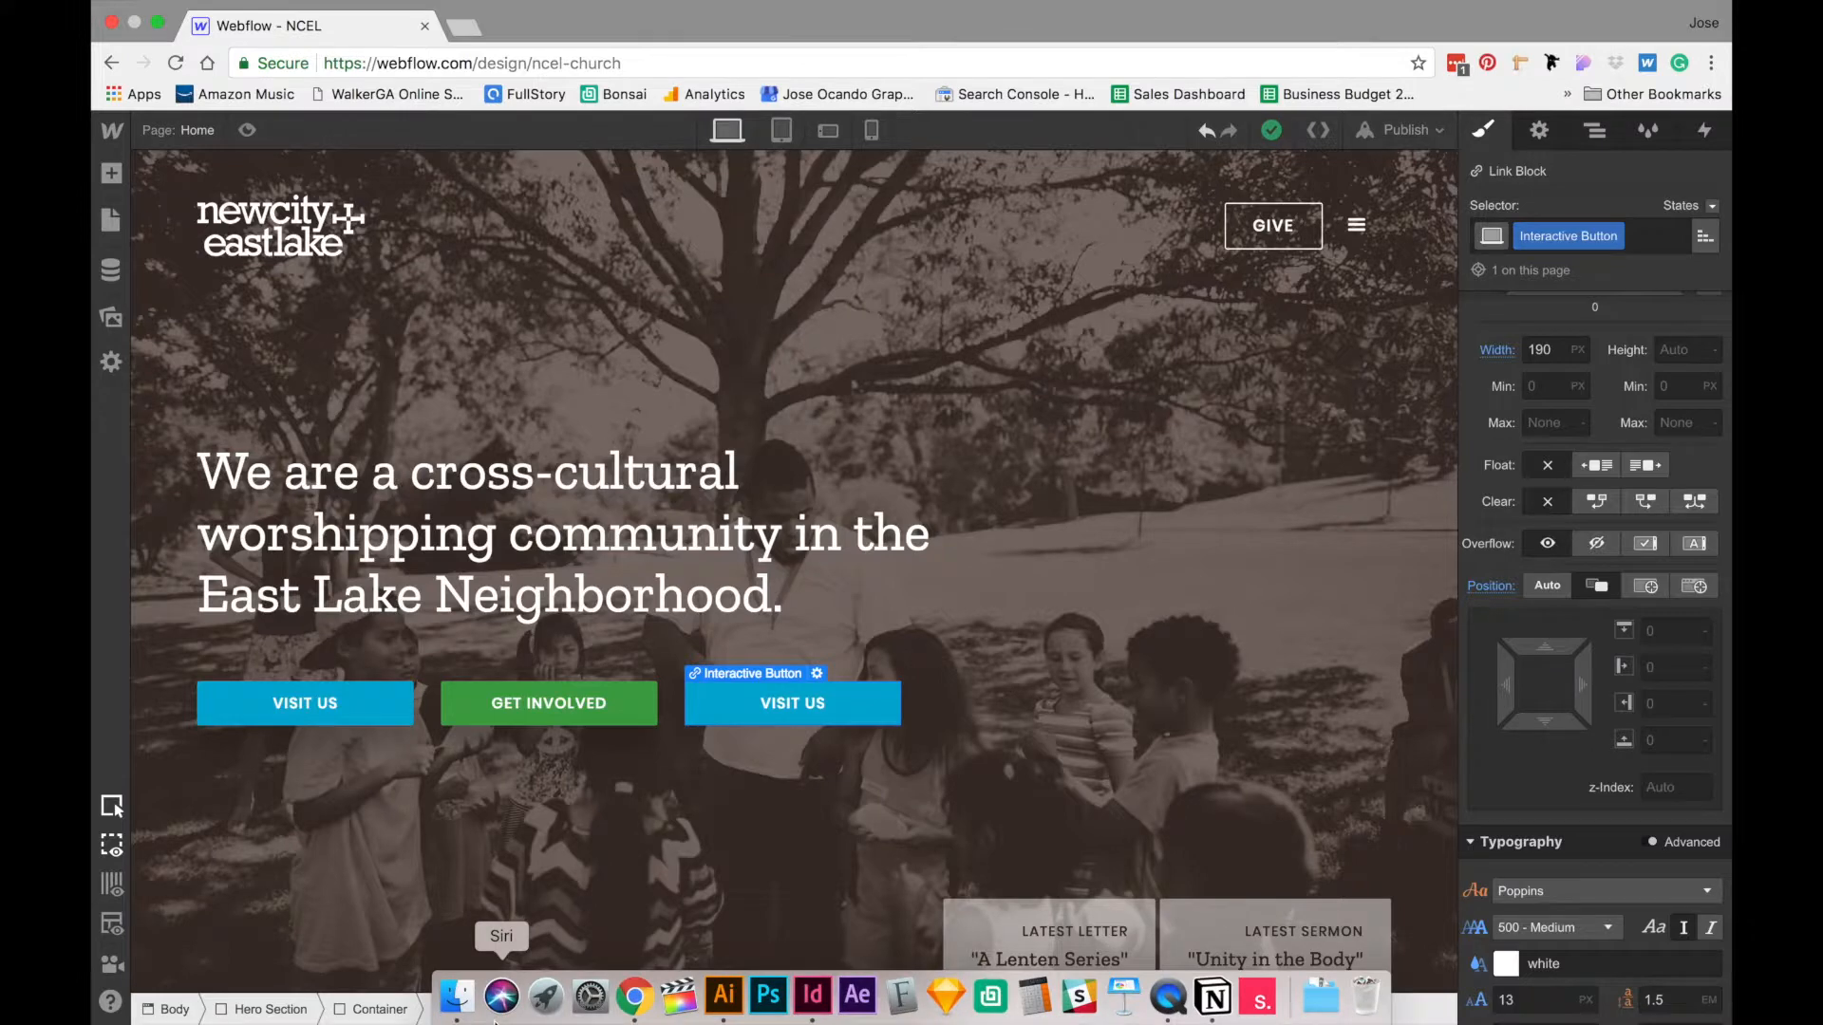
click(1705, 130)
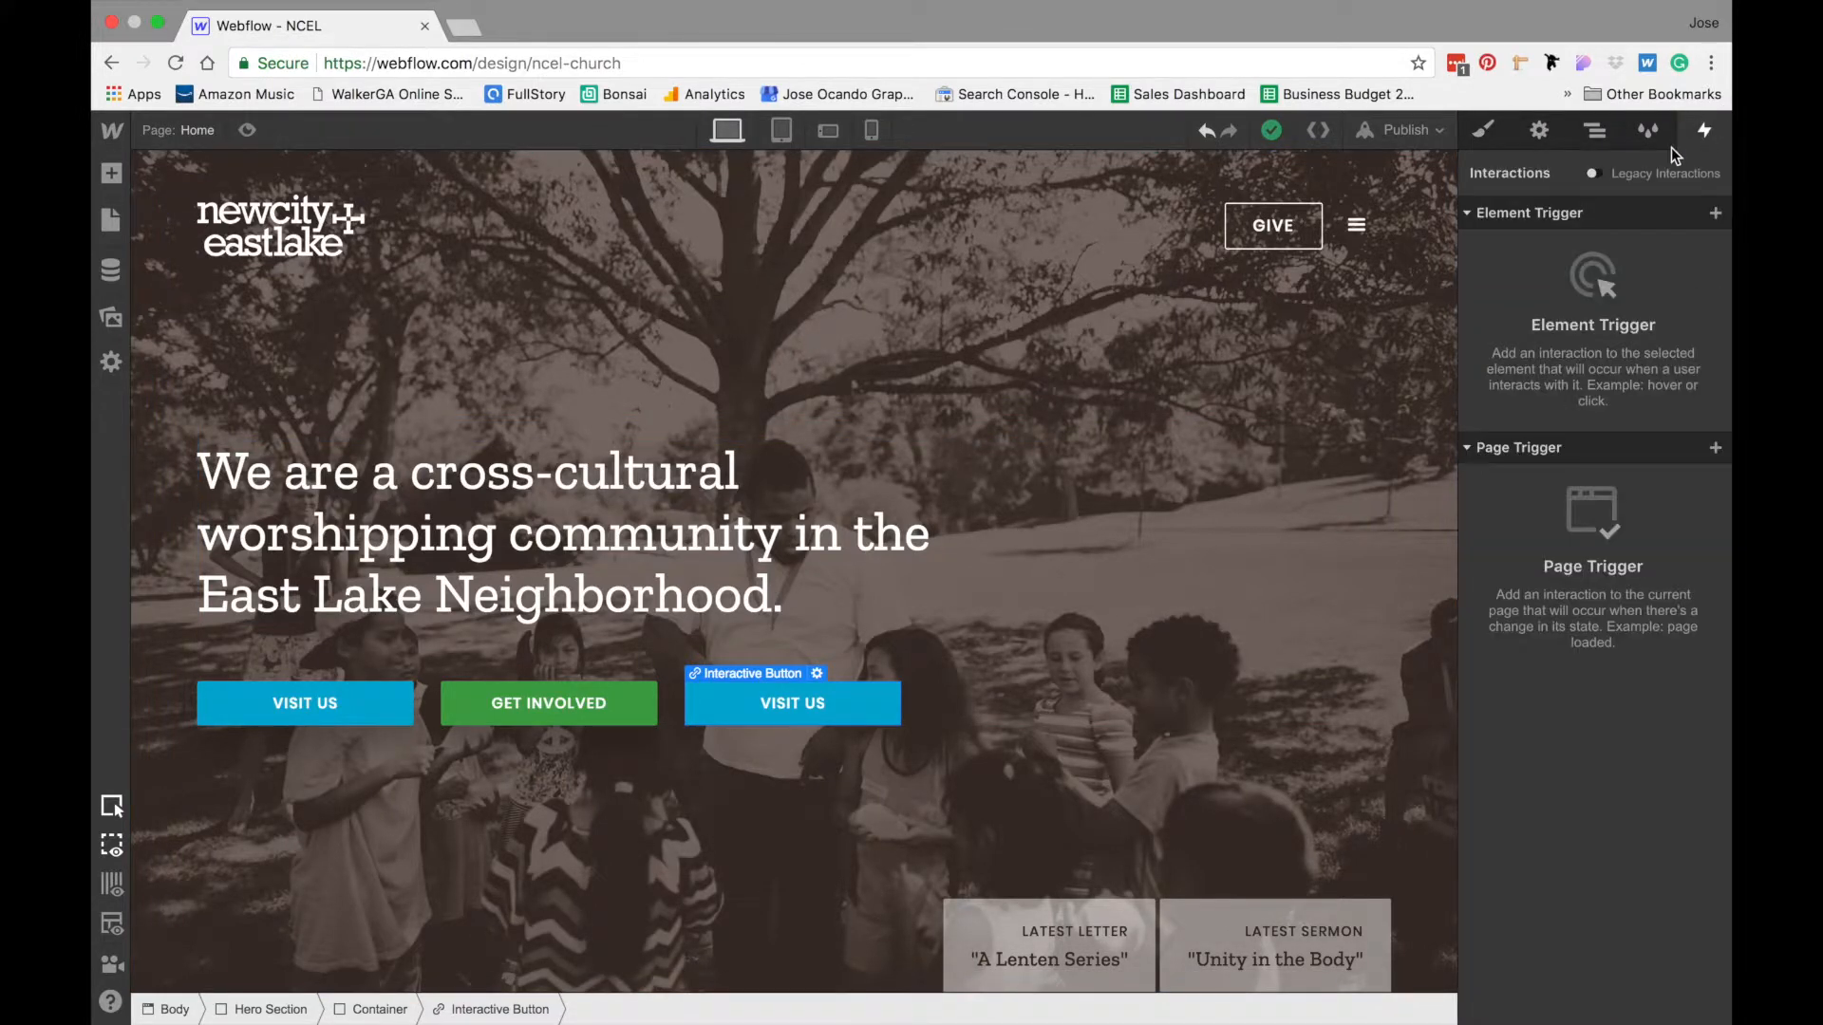
click(1717, 218)
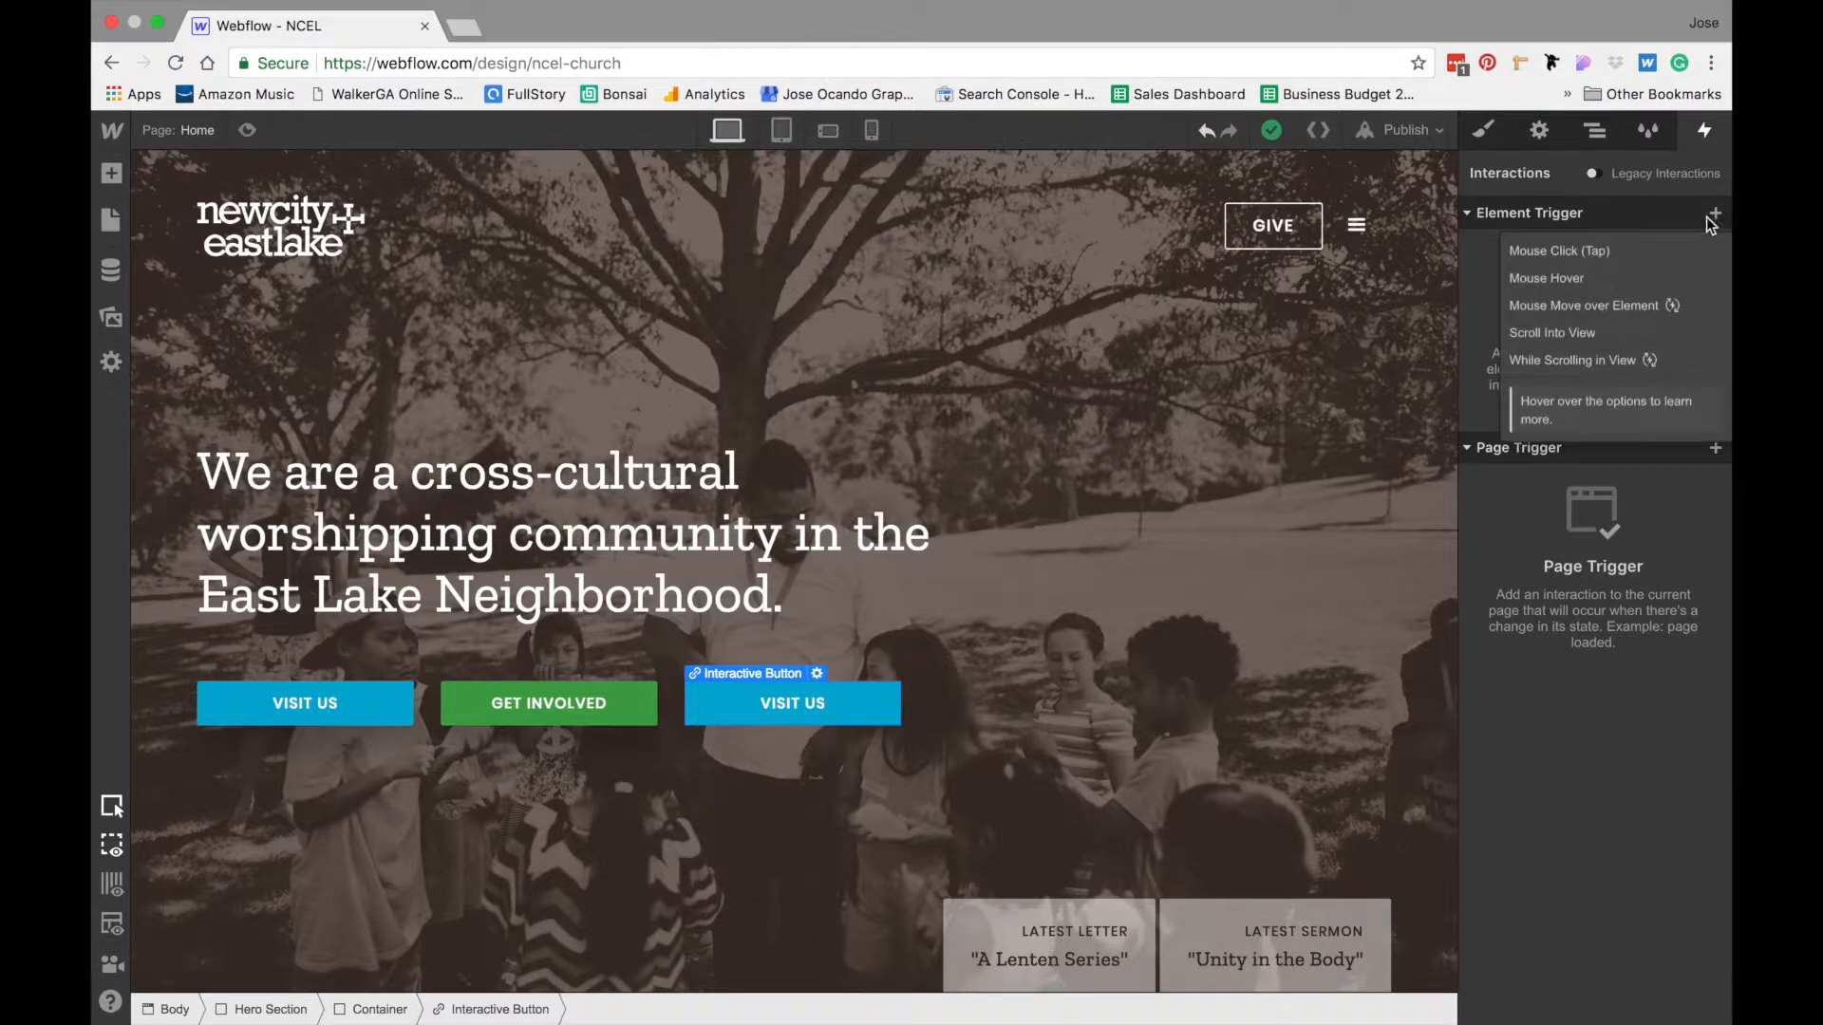
click(1616, 272)
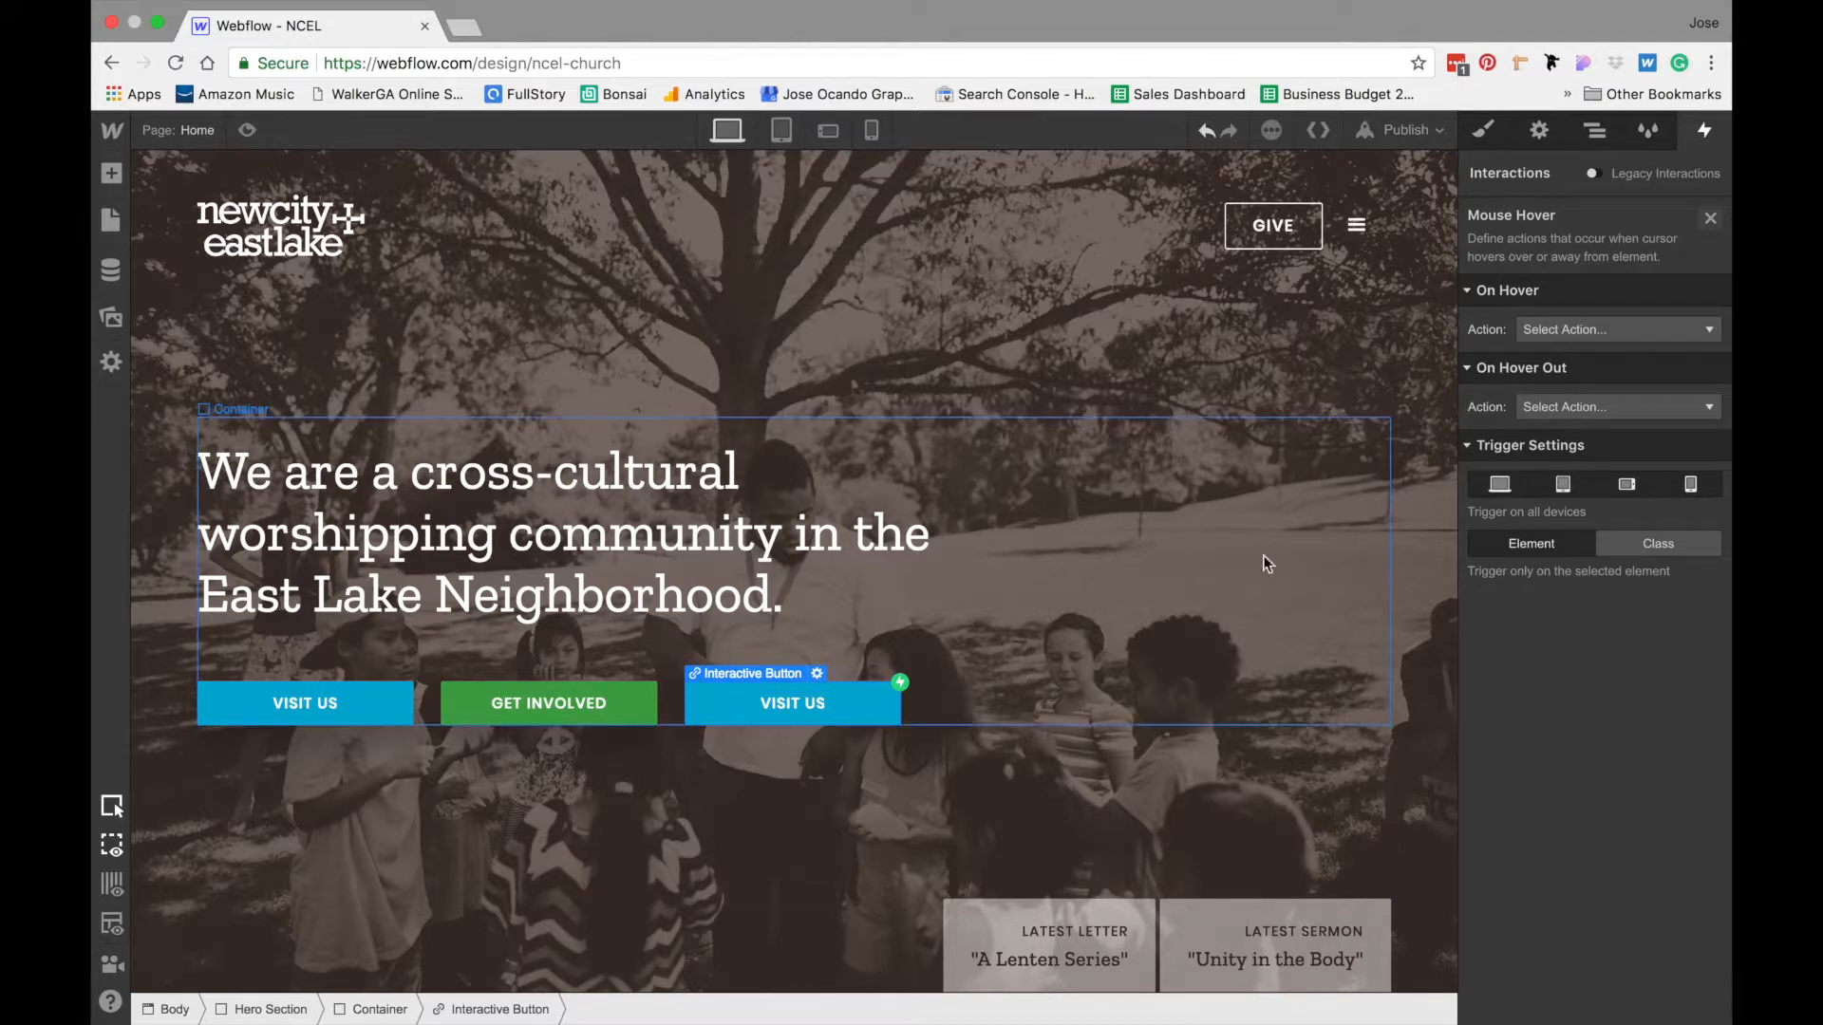
- Set the On Hover action to Start an Animation and create a timed animation named "Int. Button Hover On"
click(1626, 330)
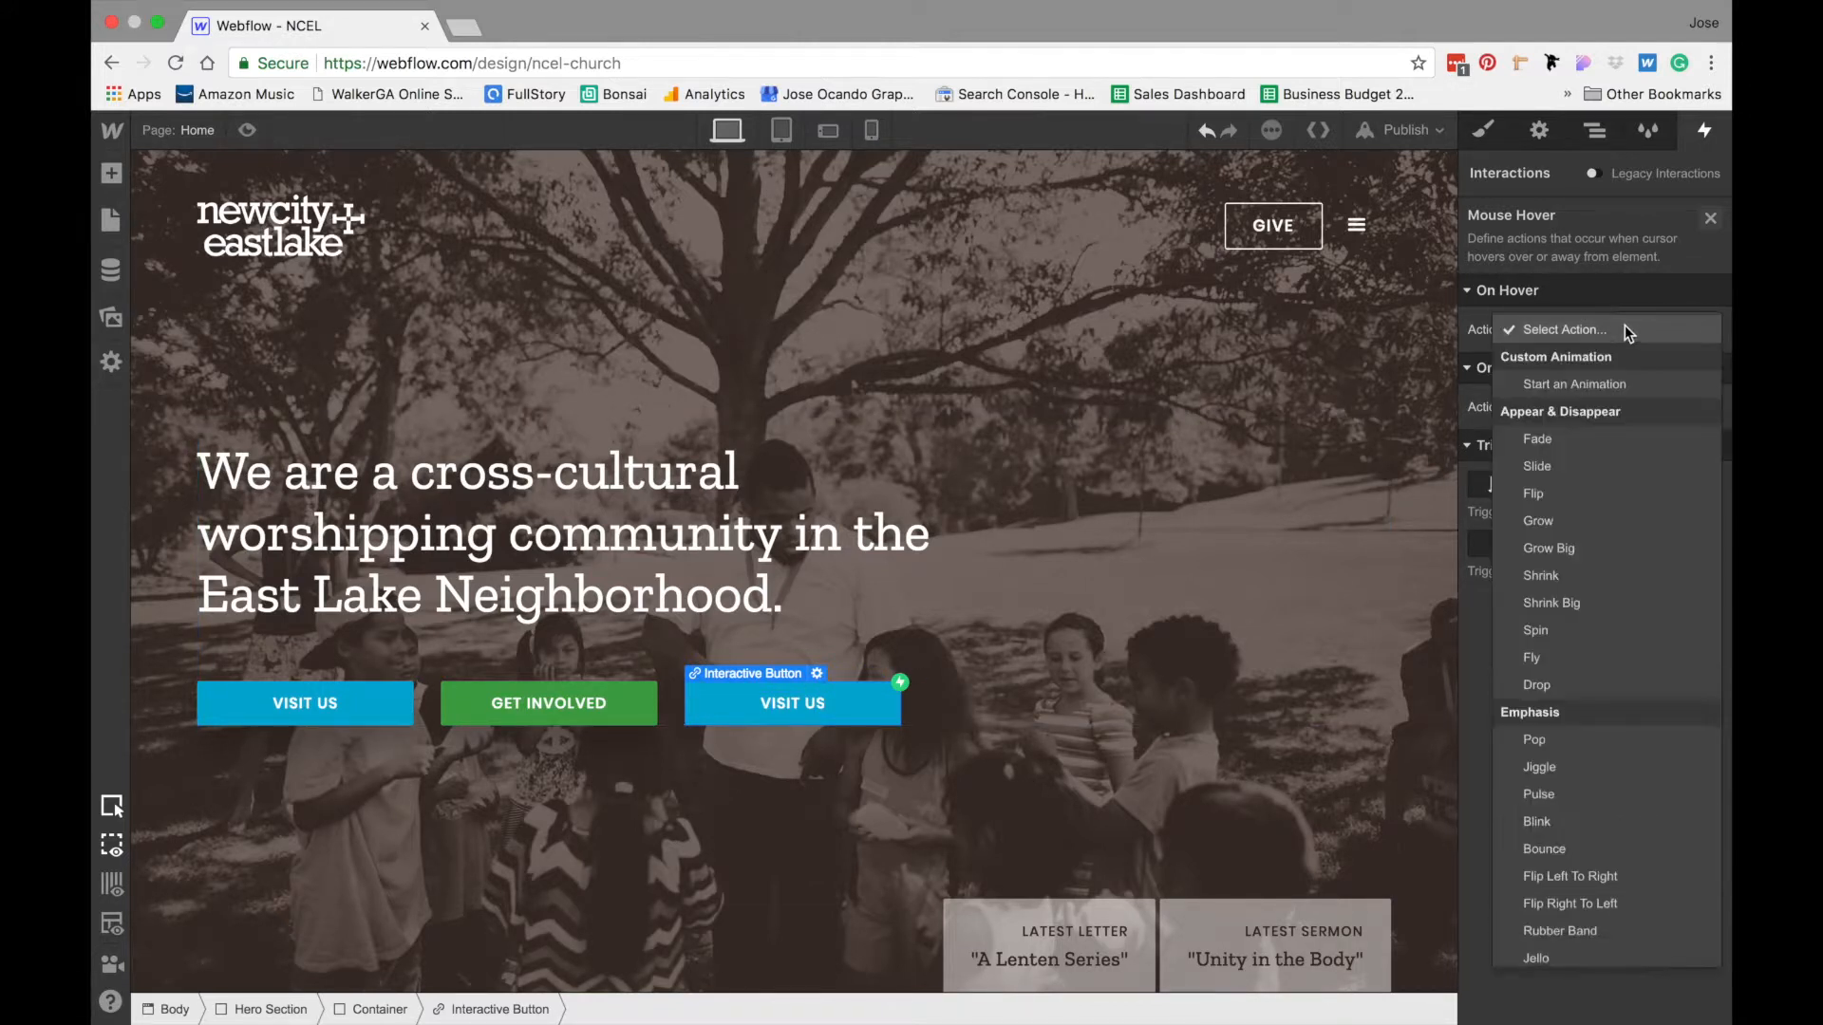
click(1578, 382)
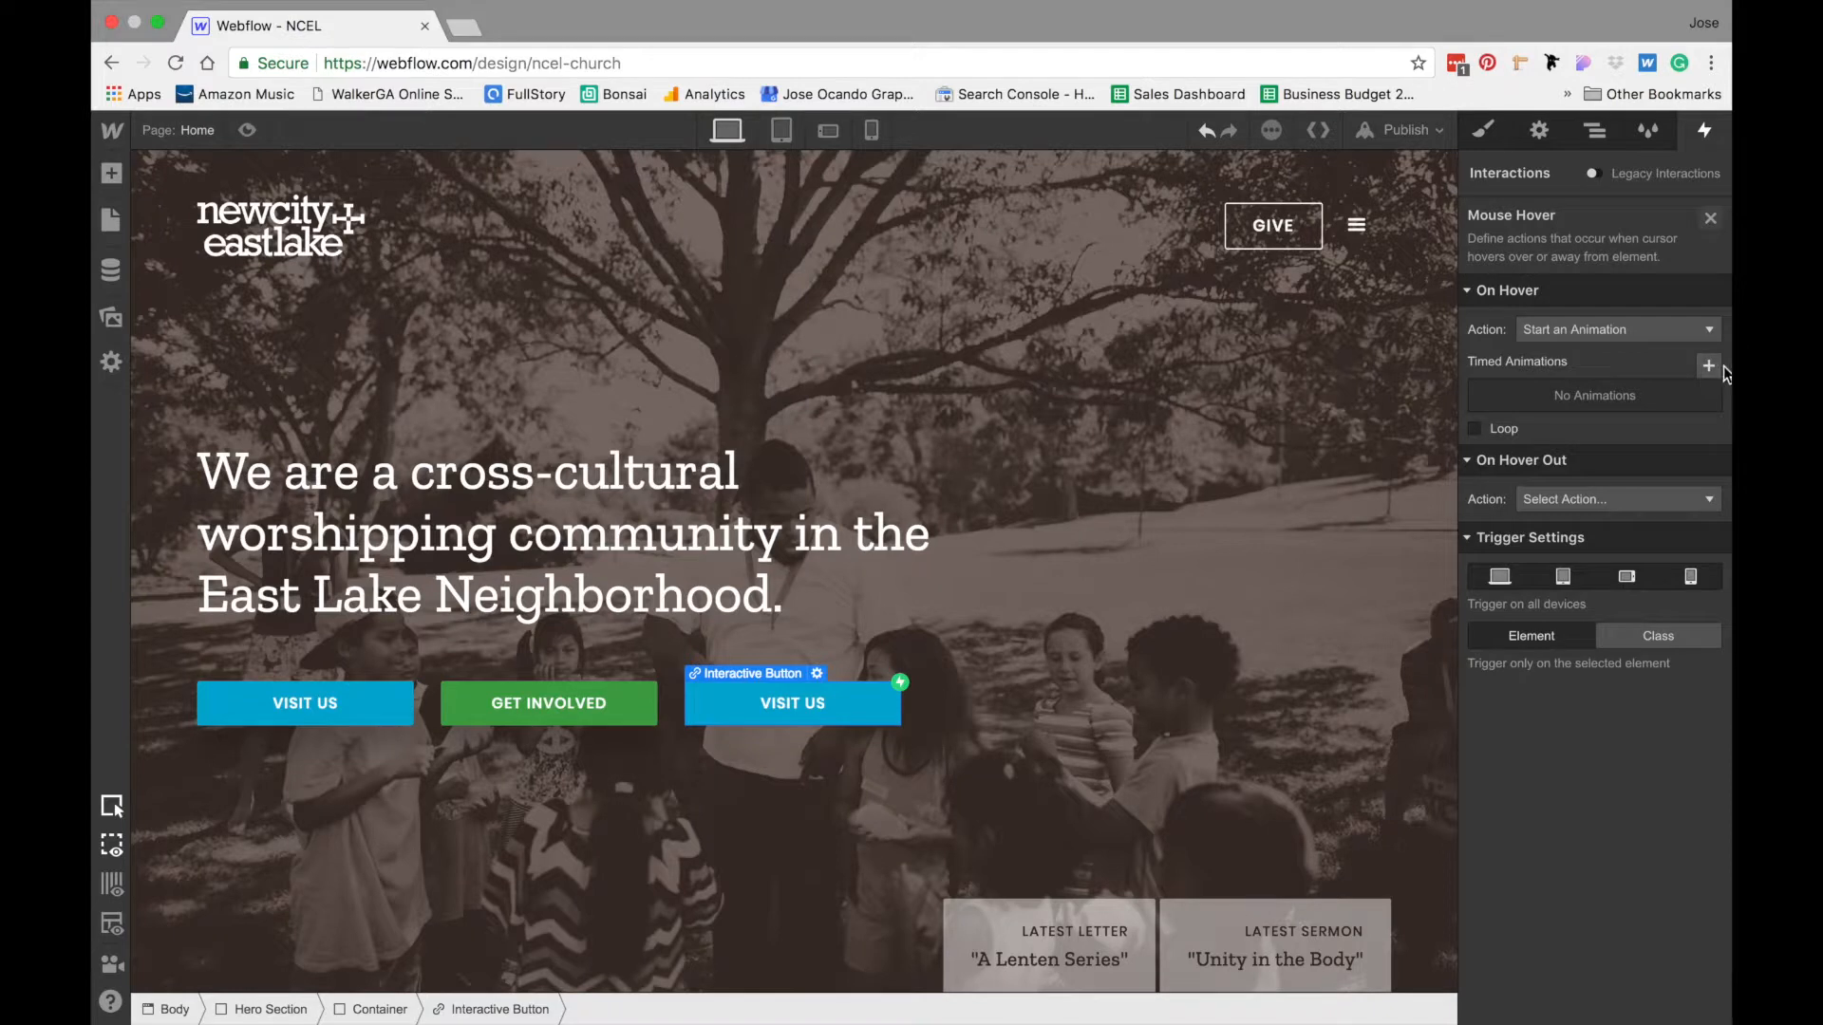
click(1715, 367)
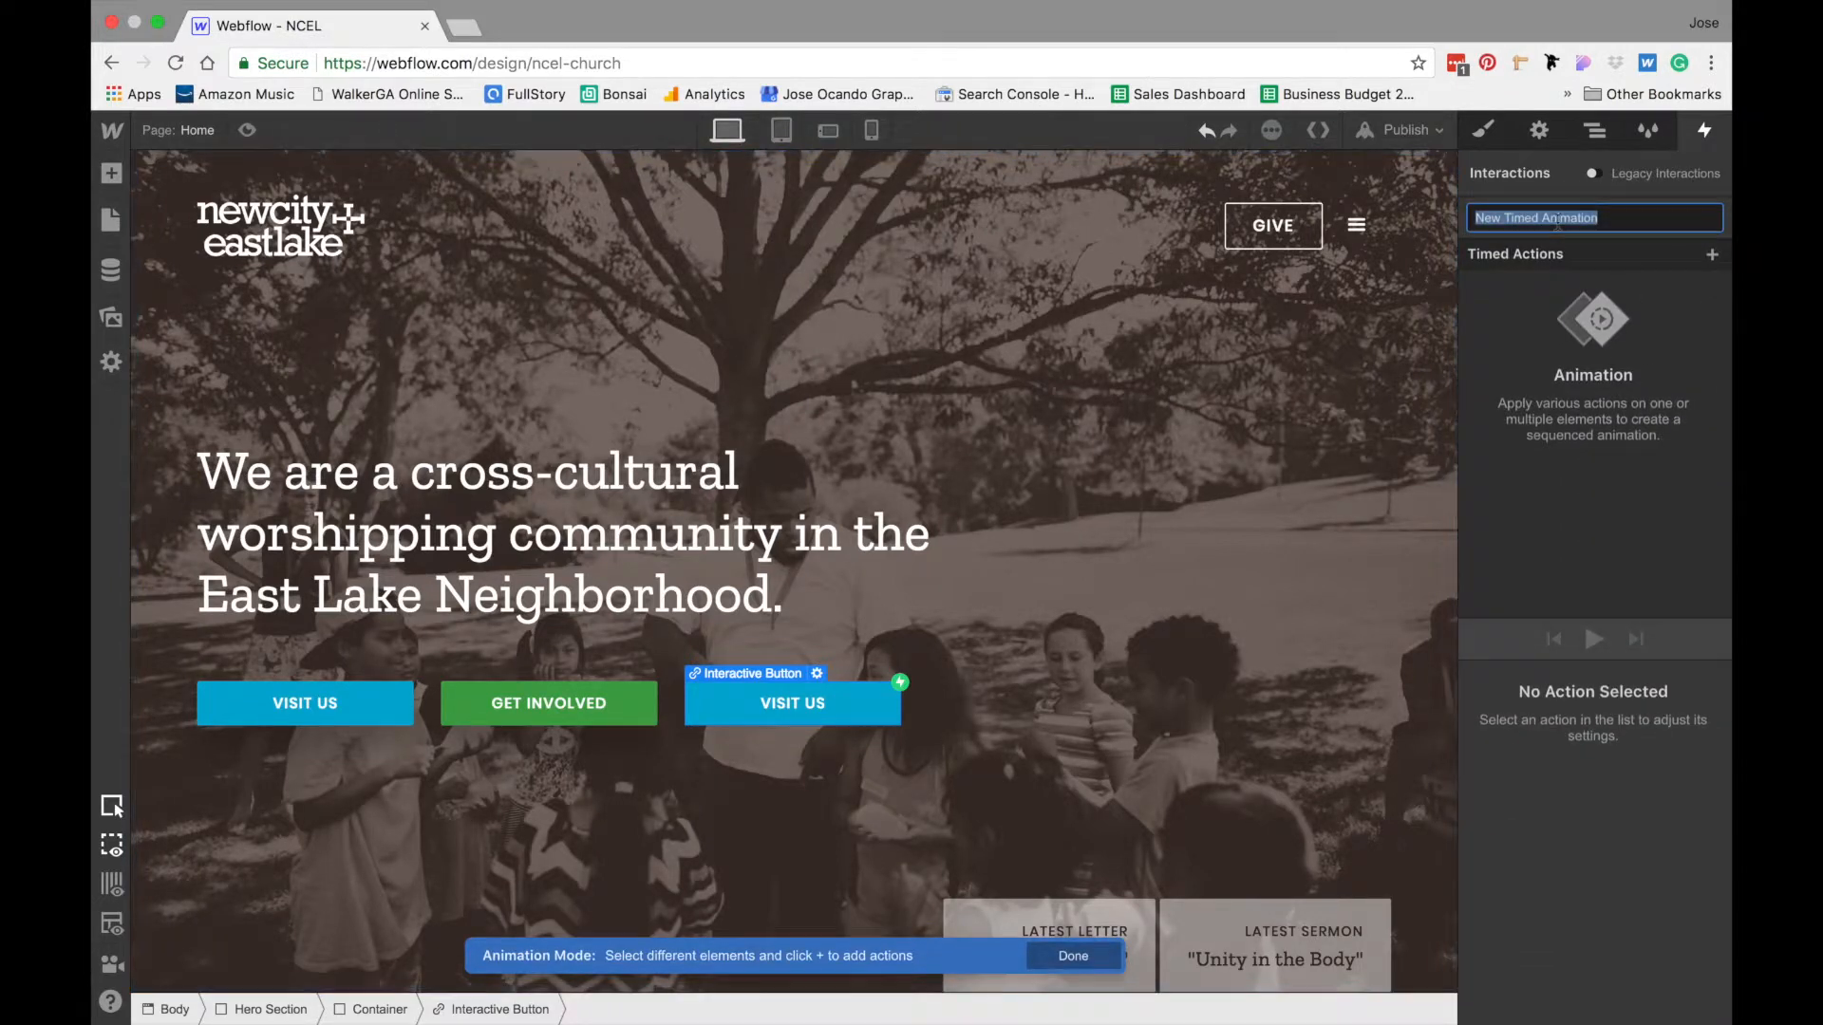
key(BackSpace)
text(Int. Button Hover On)
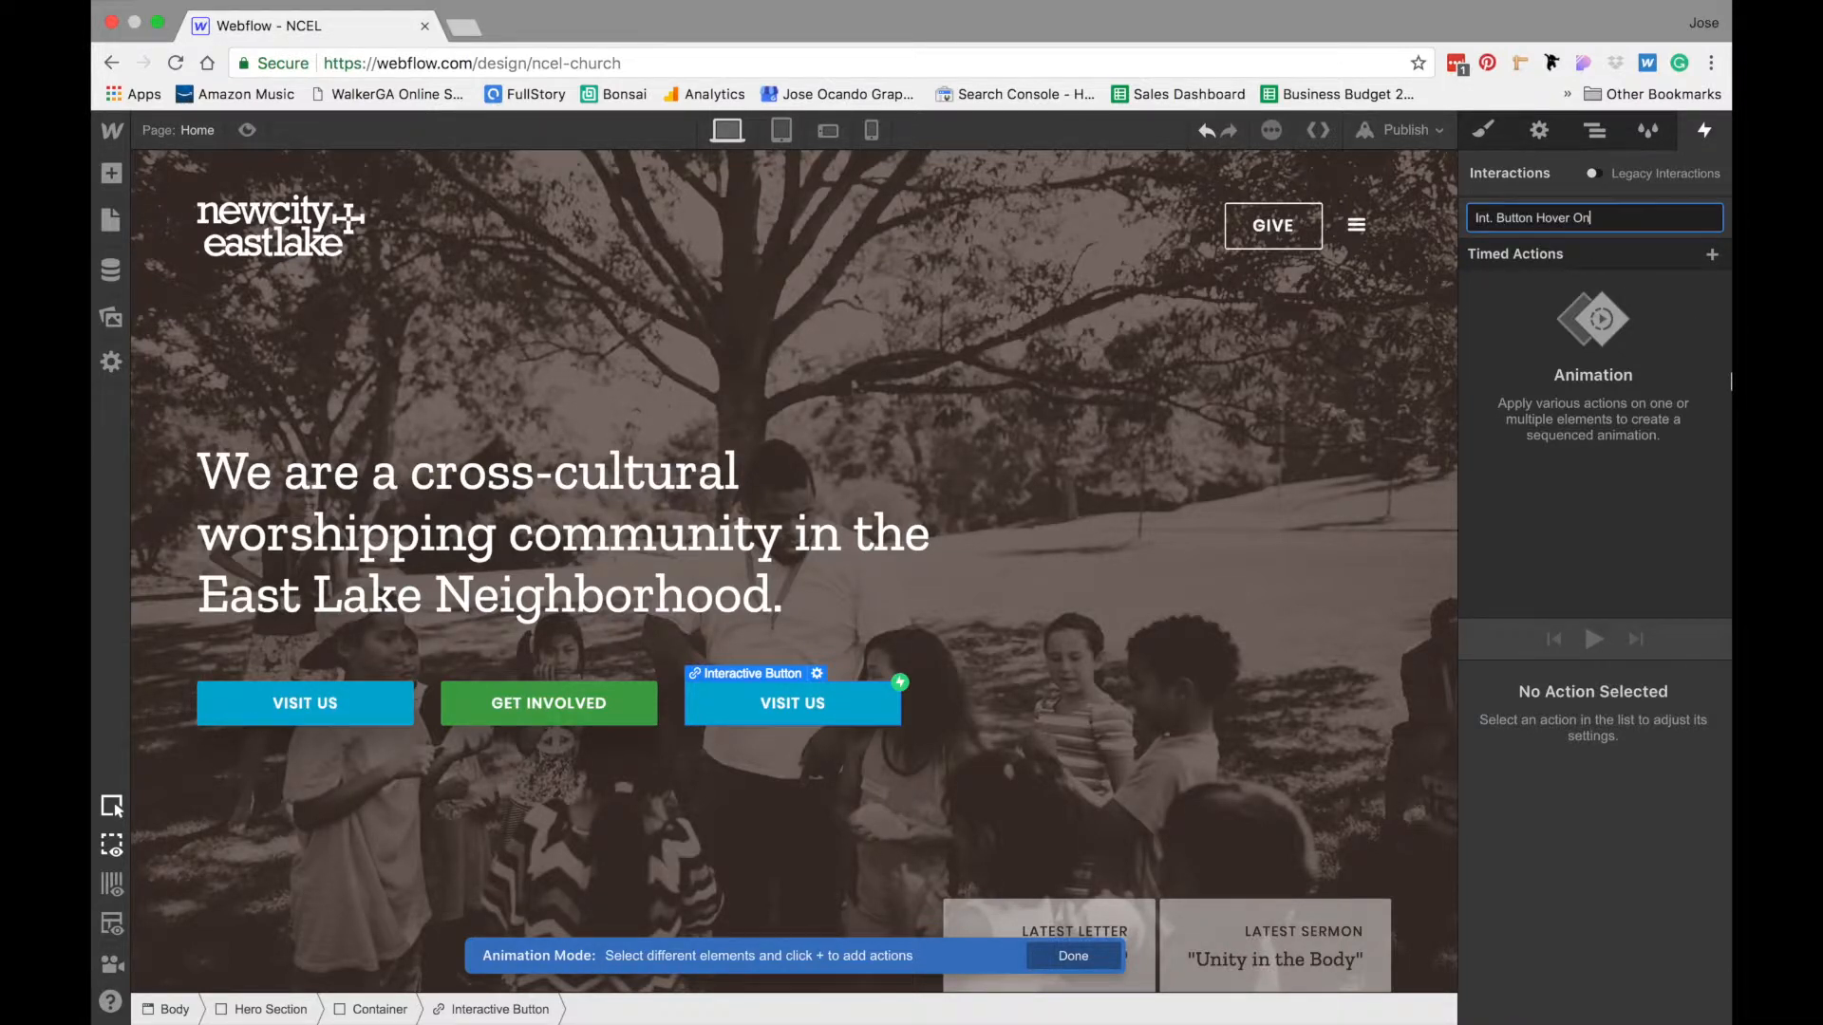
key(Return)
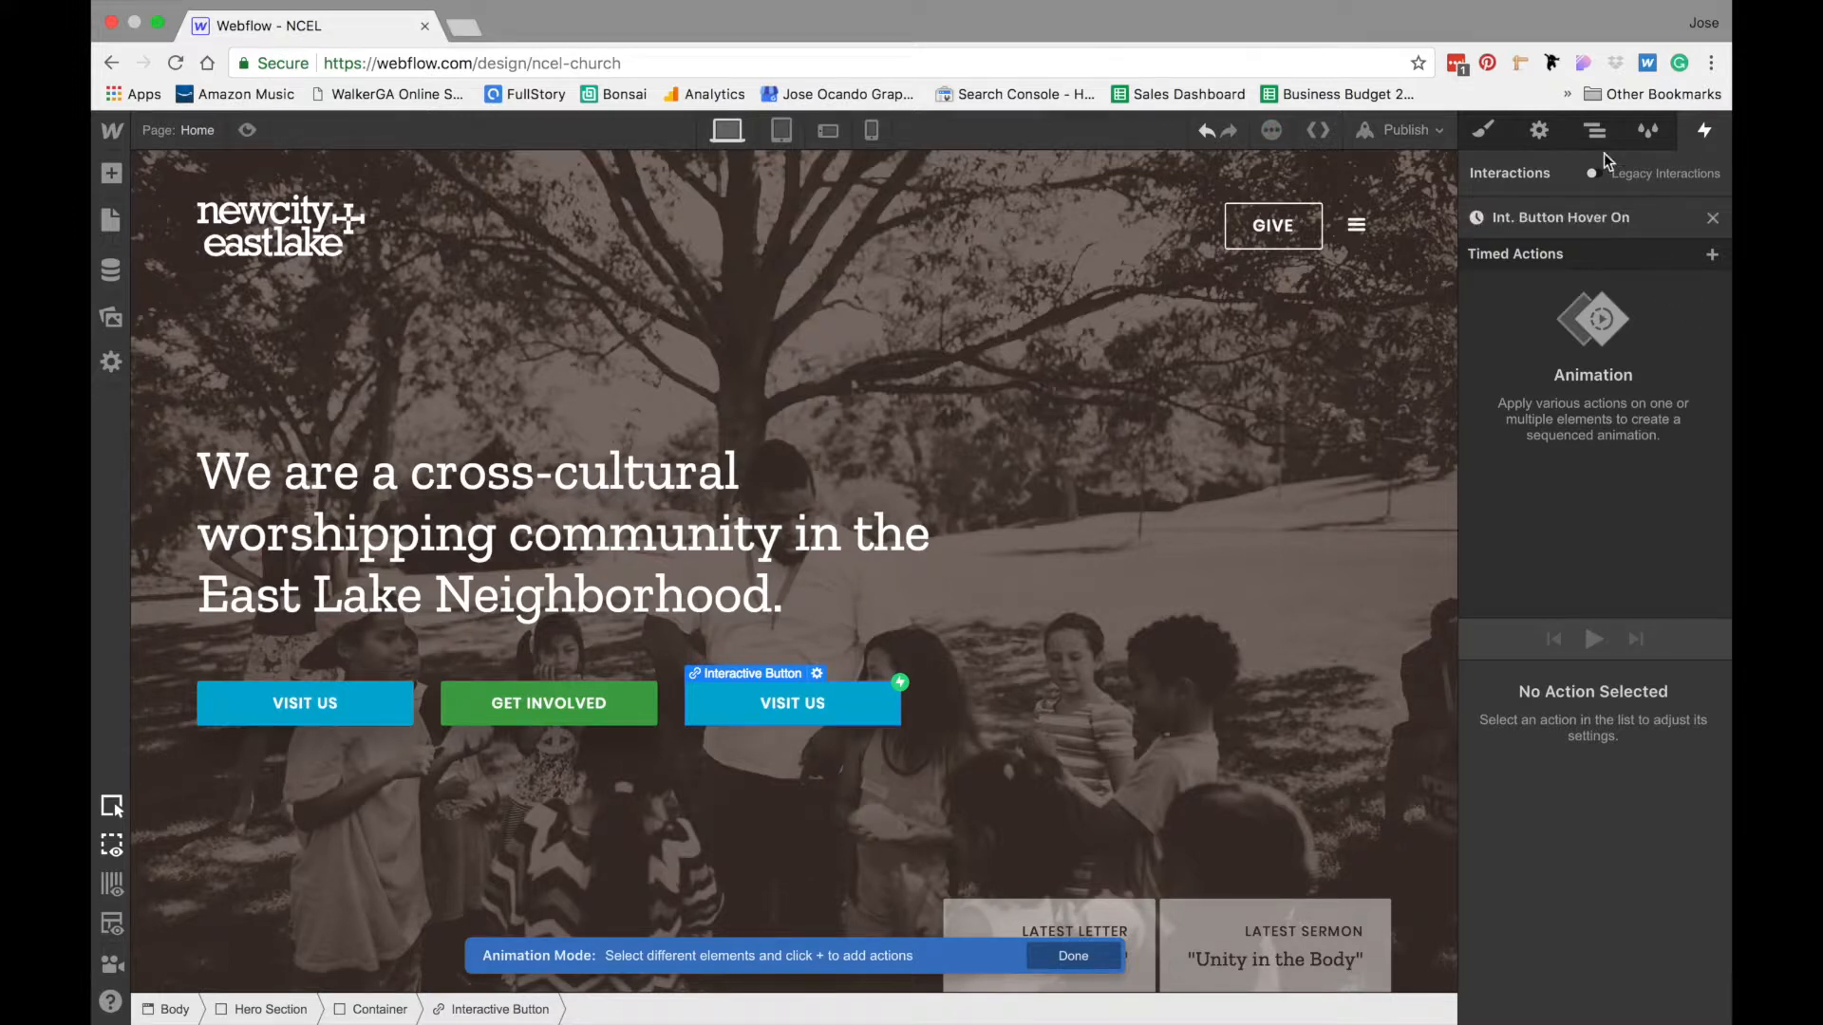
- Select the first Button Flex Child in the element hierarchy and exit animation mode
click(1595, 130)
click(1620, 517)
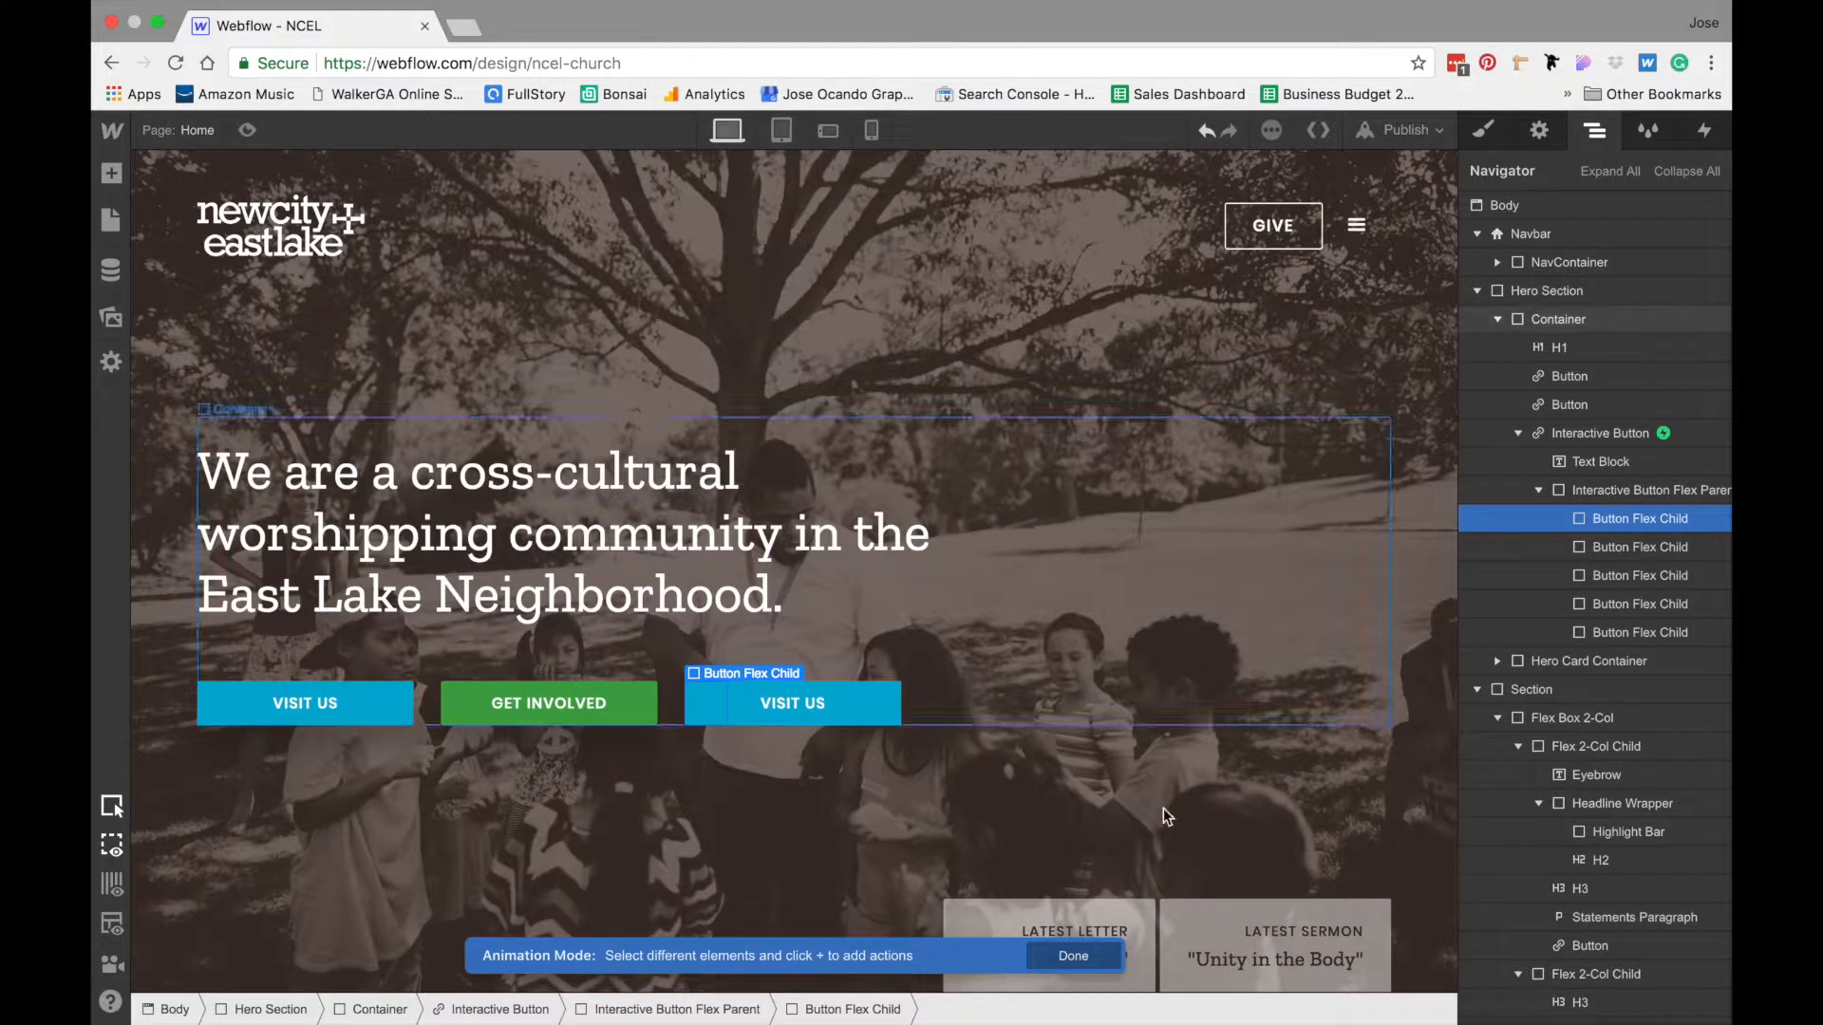
click(1074, 955)
- Duplicate the class of the second Button Flex Child as "Button Flex Child 2"
click(1628, 522)
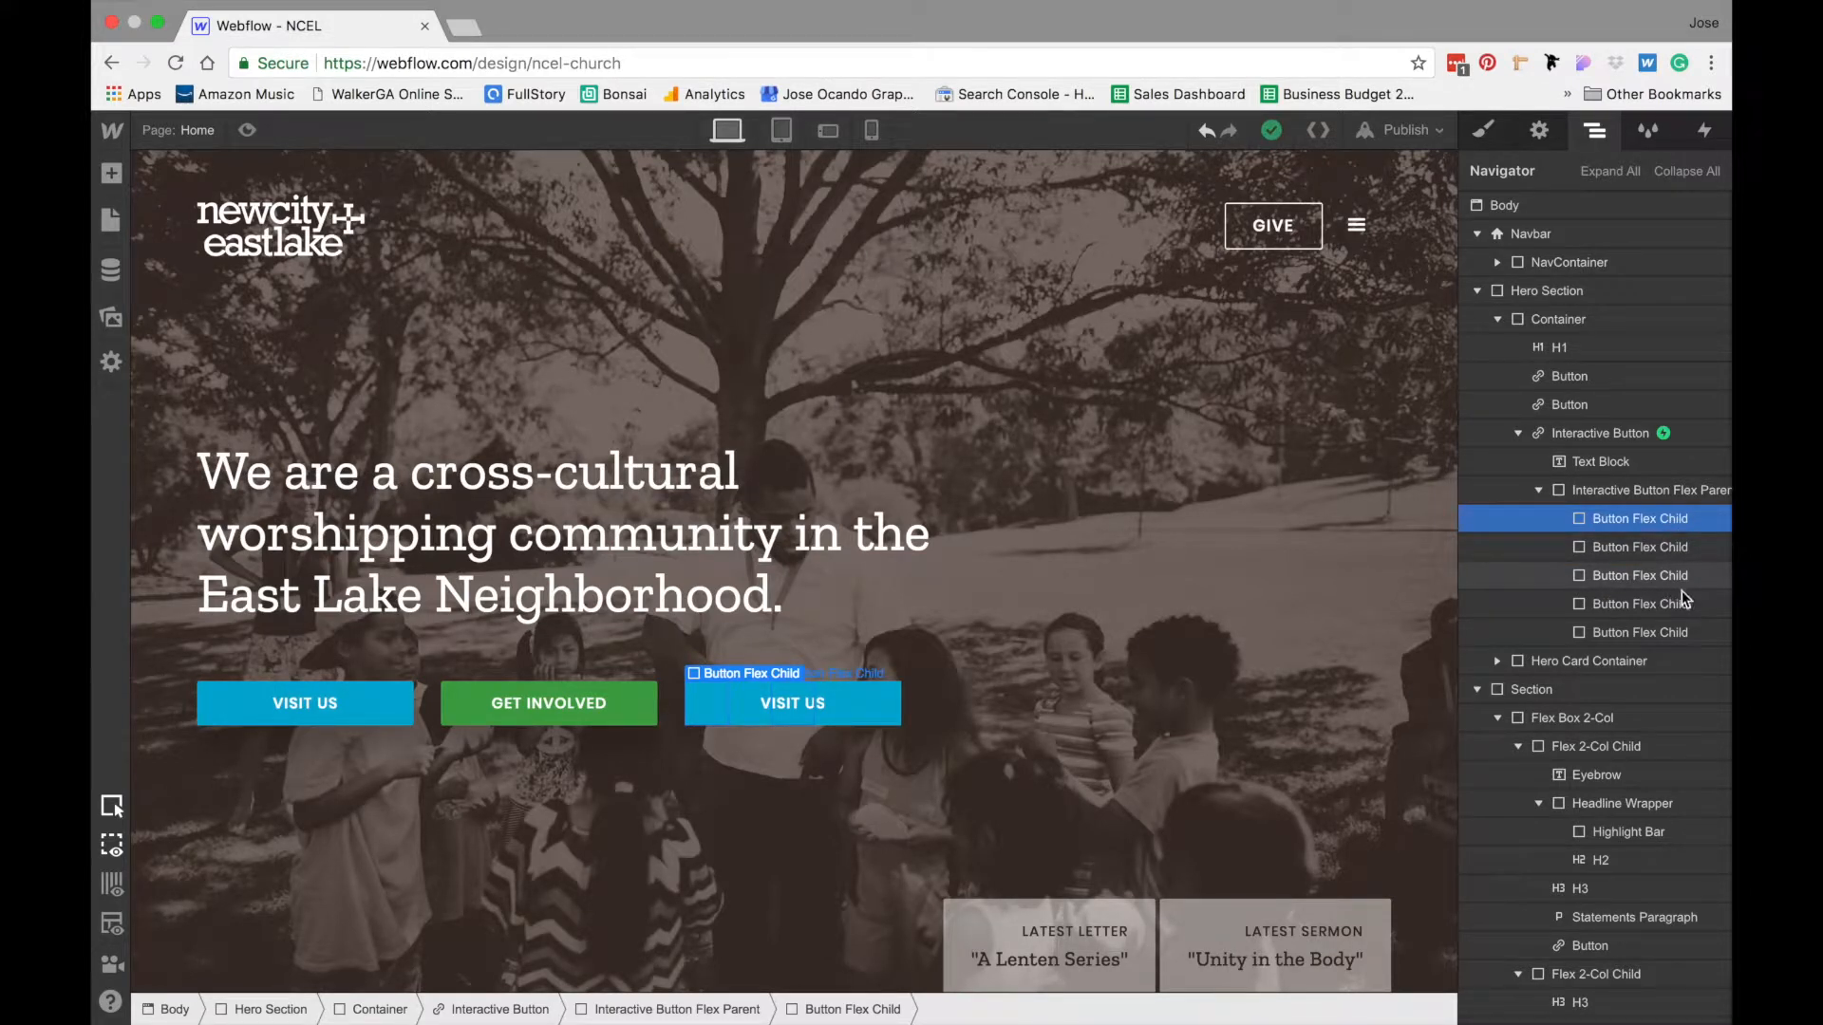
click(1645, 550)
click(1483, 130)
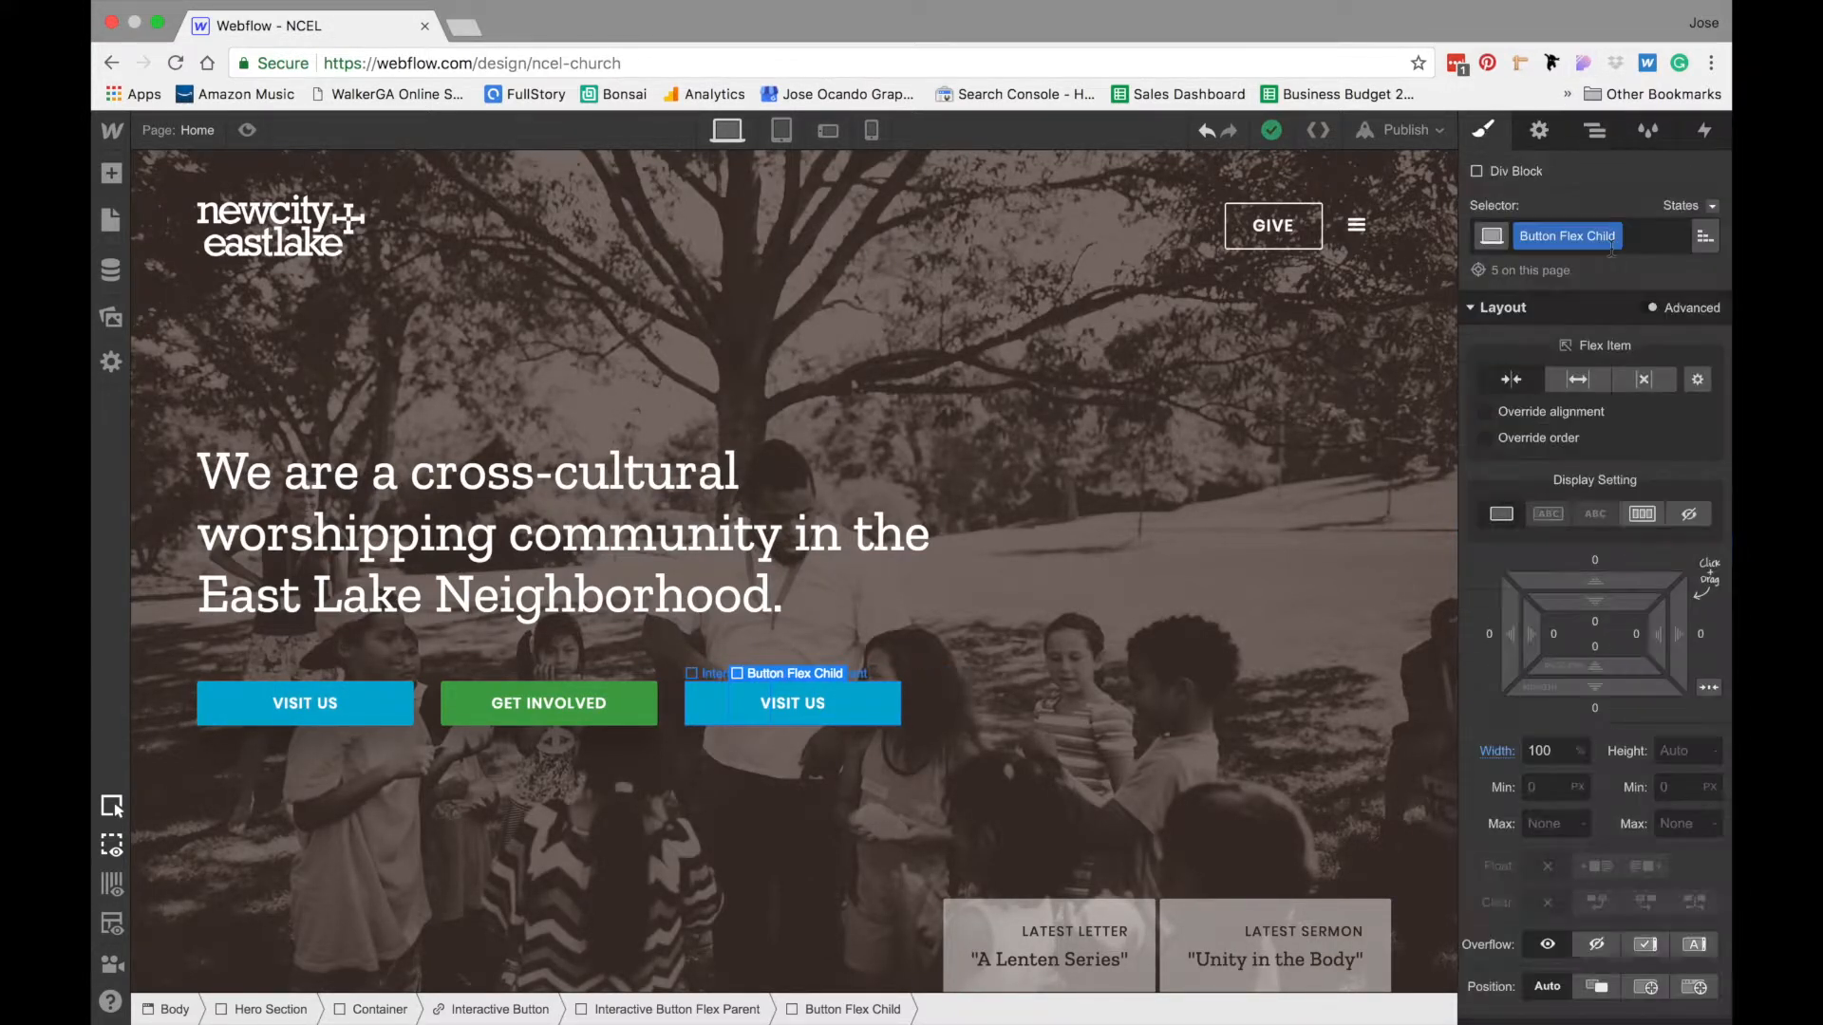
click(1608, 236)
click(1598, 296)
key(Right)
key(BackSpace)
key(BackSpace)
key(BackSpace)
key(BackSpace)
text(2)
key(Return)
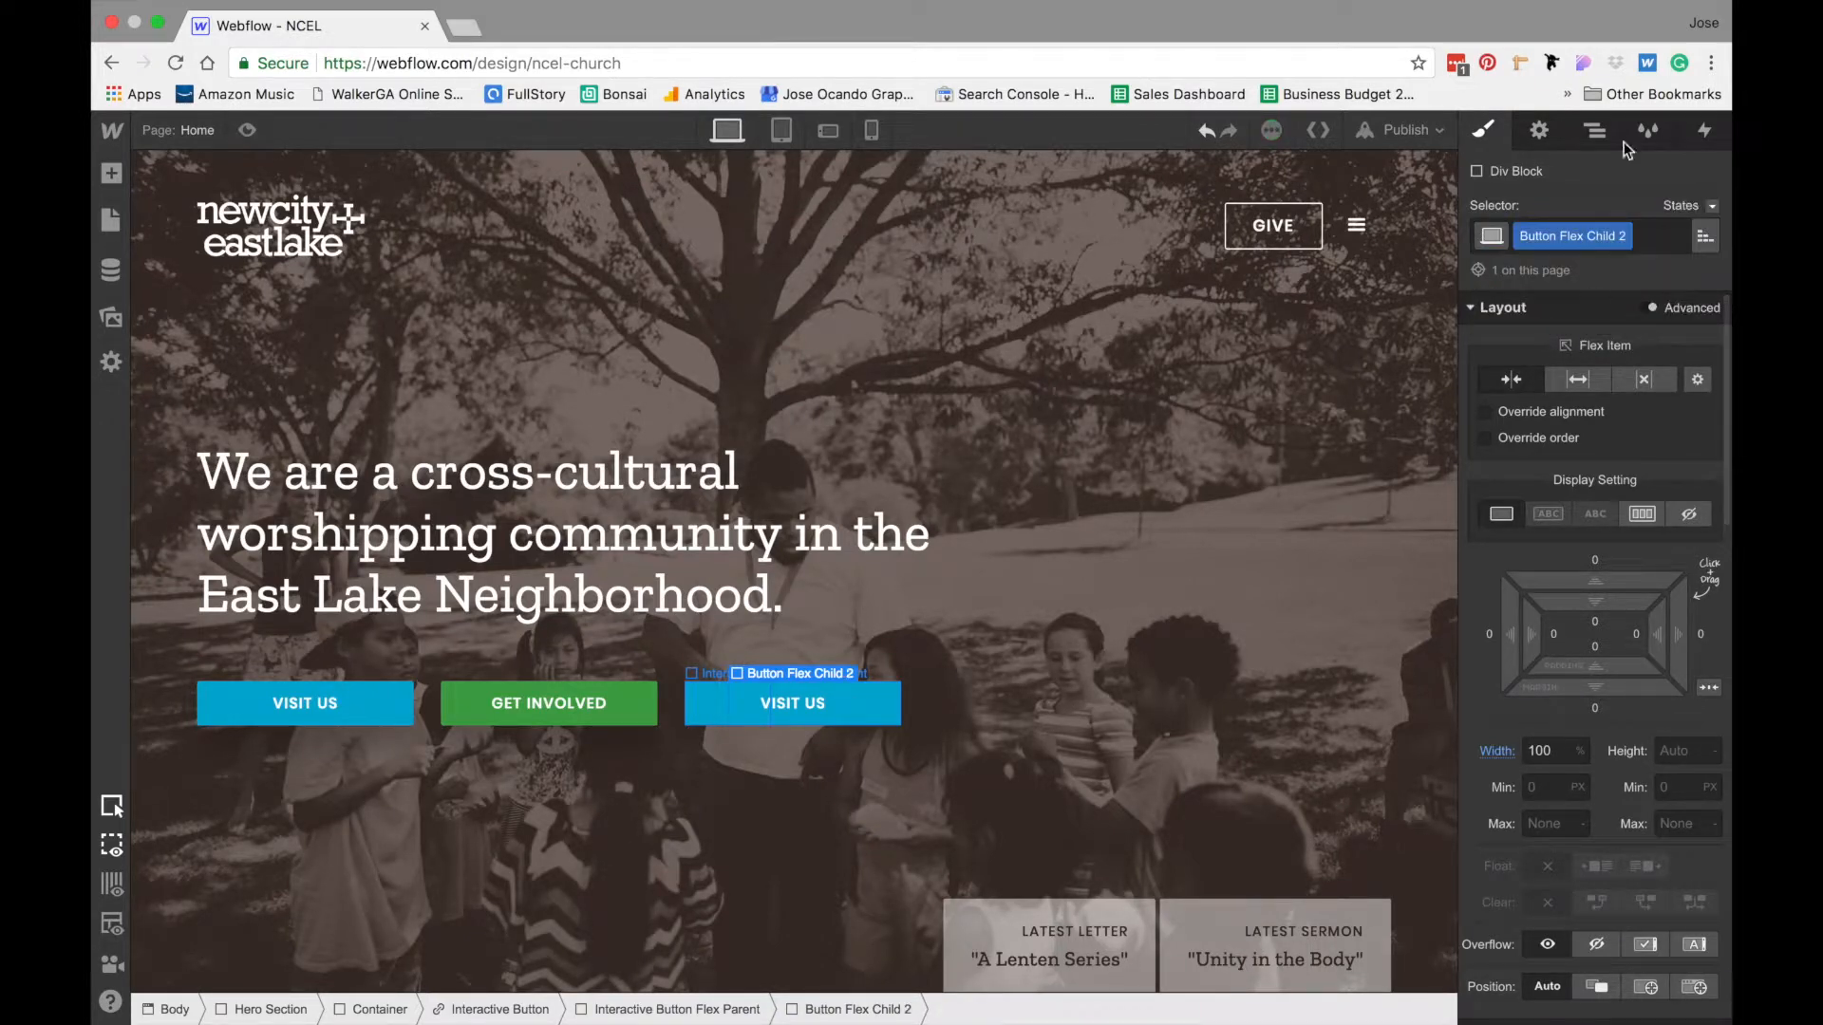
- Duplicate the class of the third Button Flex Child as "Button Flex Child 3"
click(1595, 130)
click(1624, 581)
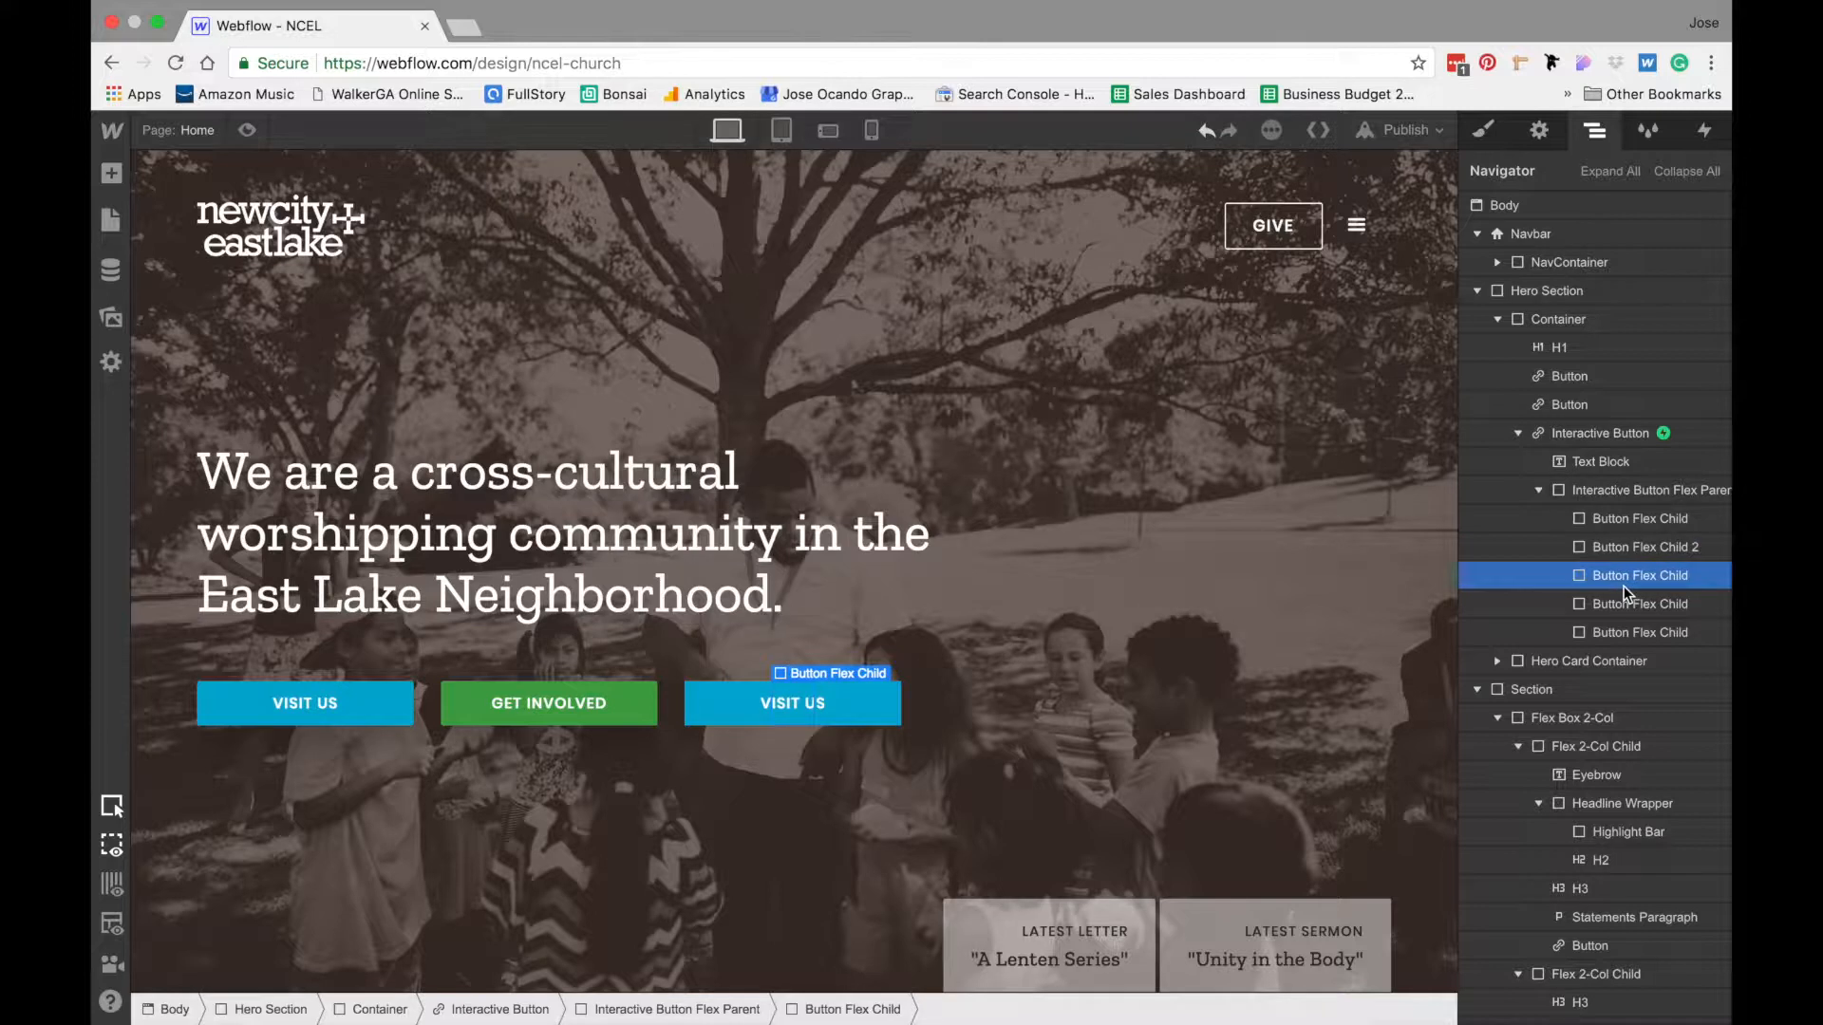
click(1504, 140)
click(1613, 235)
click(1594, 288)
text(4)
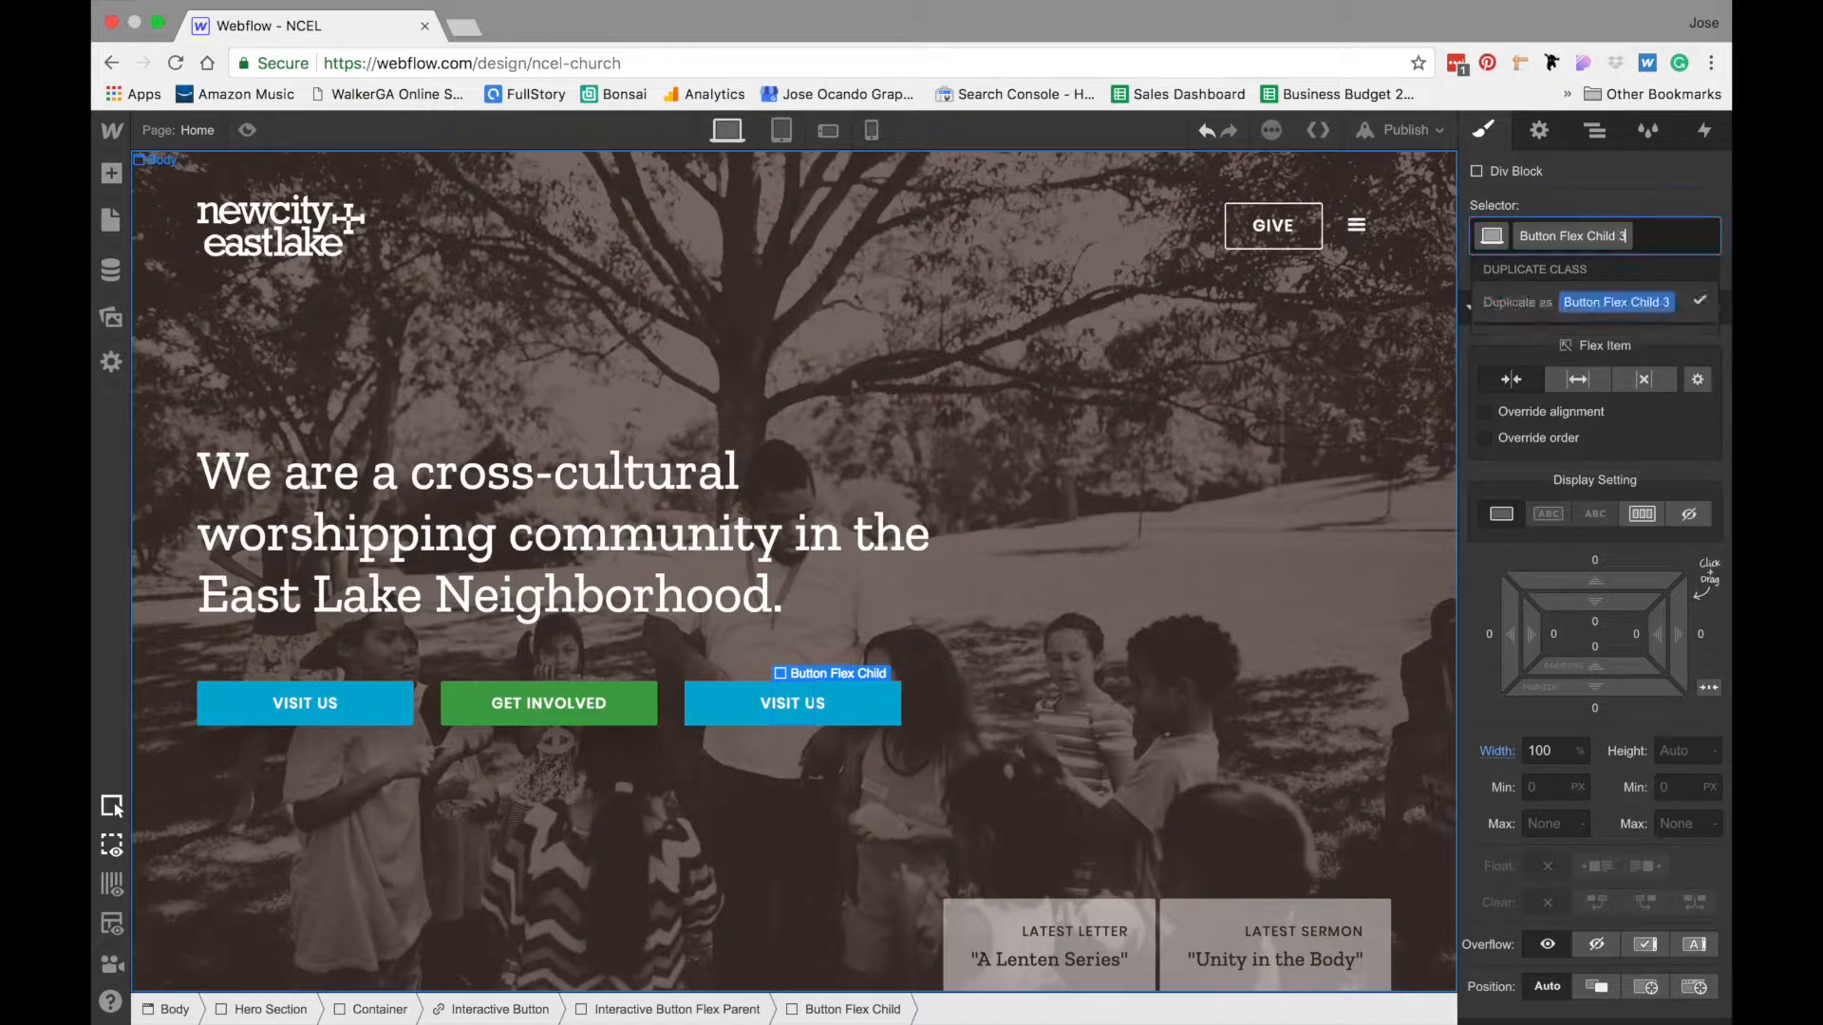
key(Return)
- Duplicate the class of the fourth Button Flex Child as "Button Flex Child 4"
click(1595, 131)
click(1656, 604)
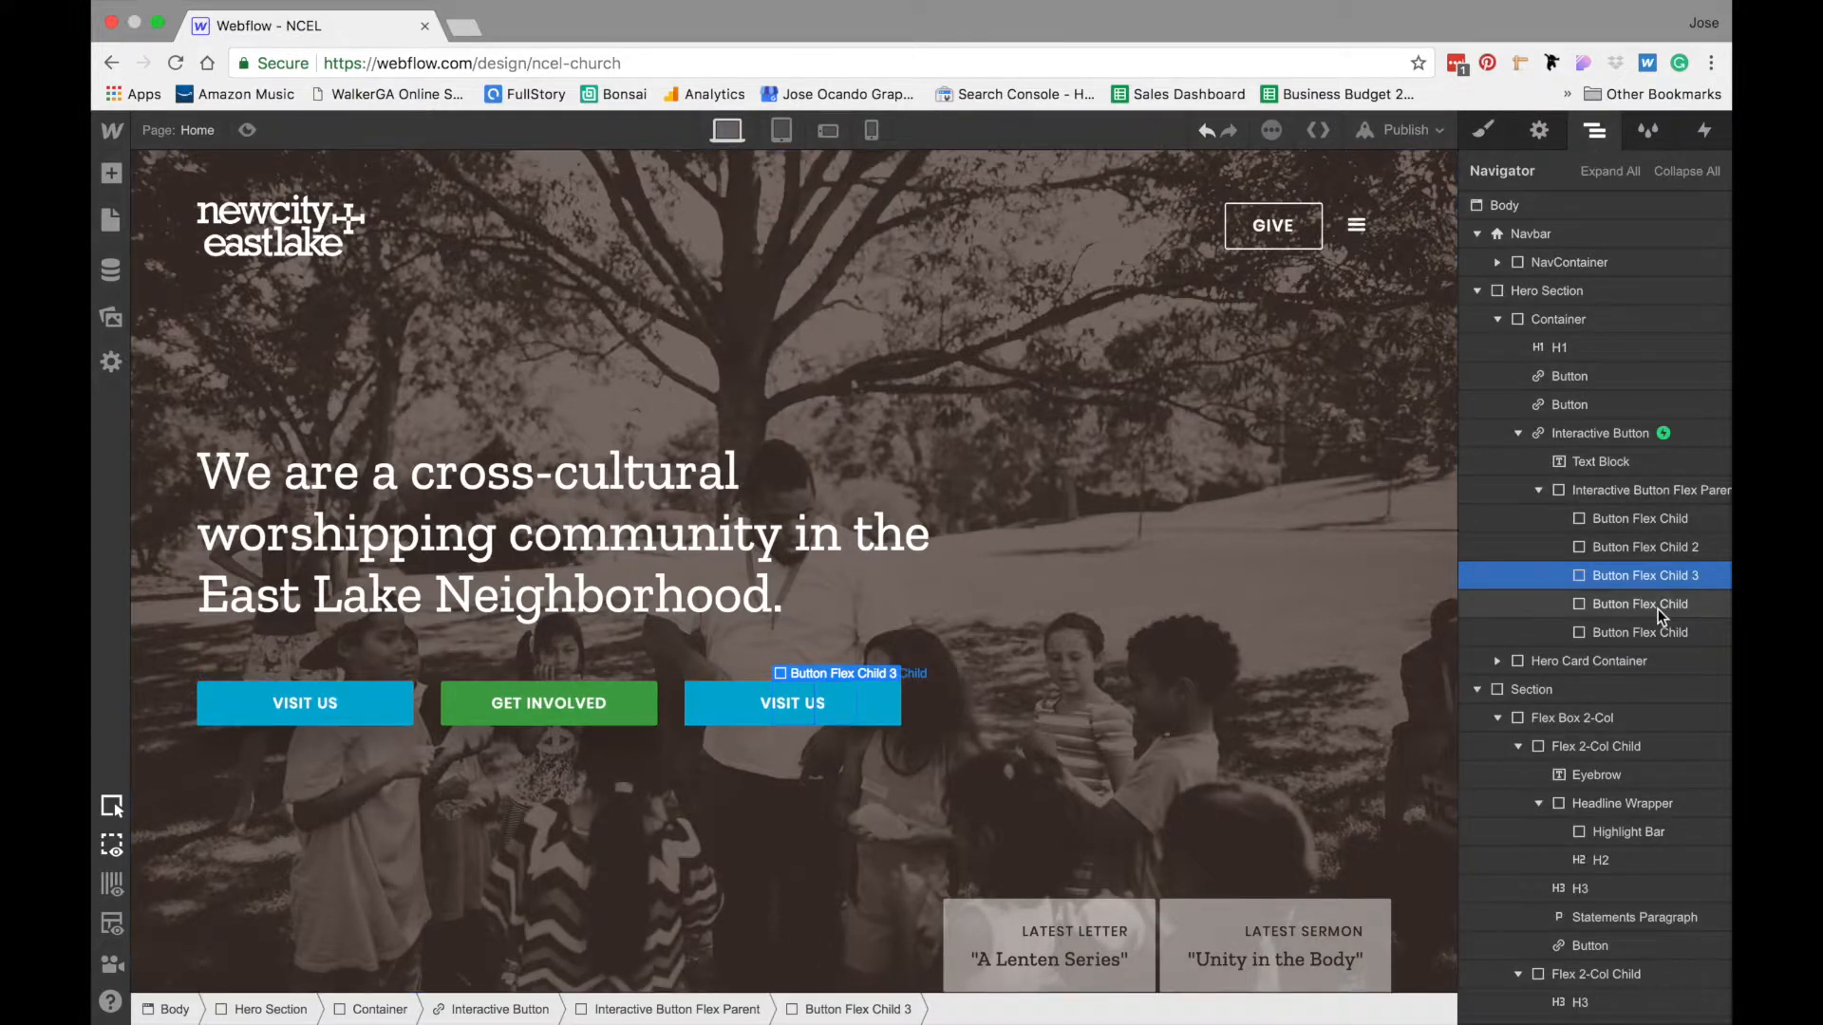
click(1492, 134)
click(1615, 233)
click(1595, 305)
key(Right)
key(BackSpace)
key(BackSpace)
key(BackSpace)
key(BackSpace)
text(4)
key(Return)
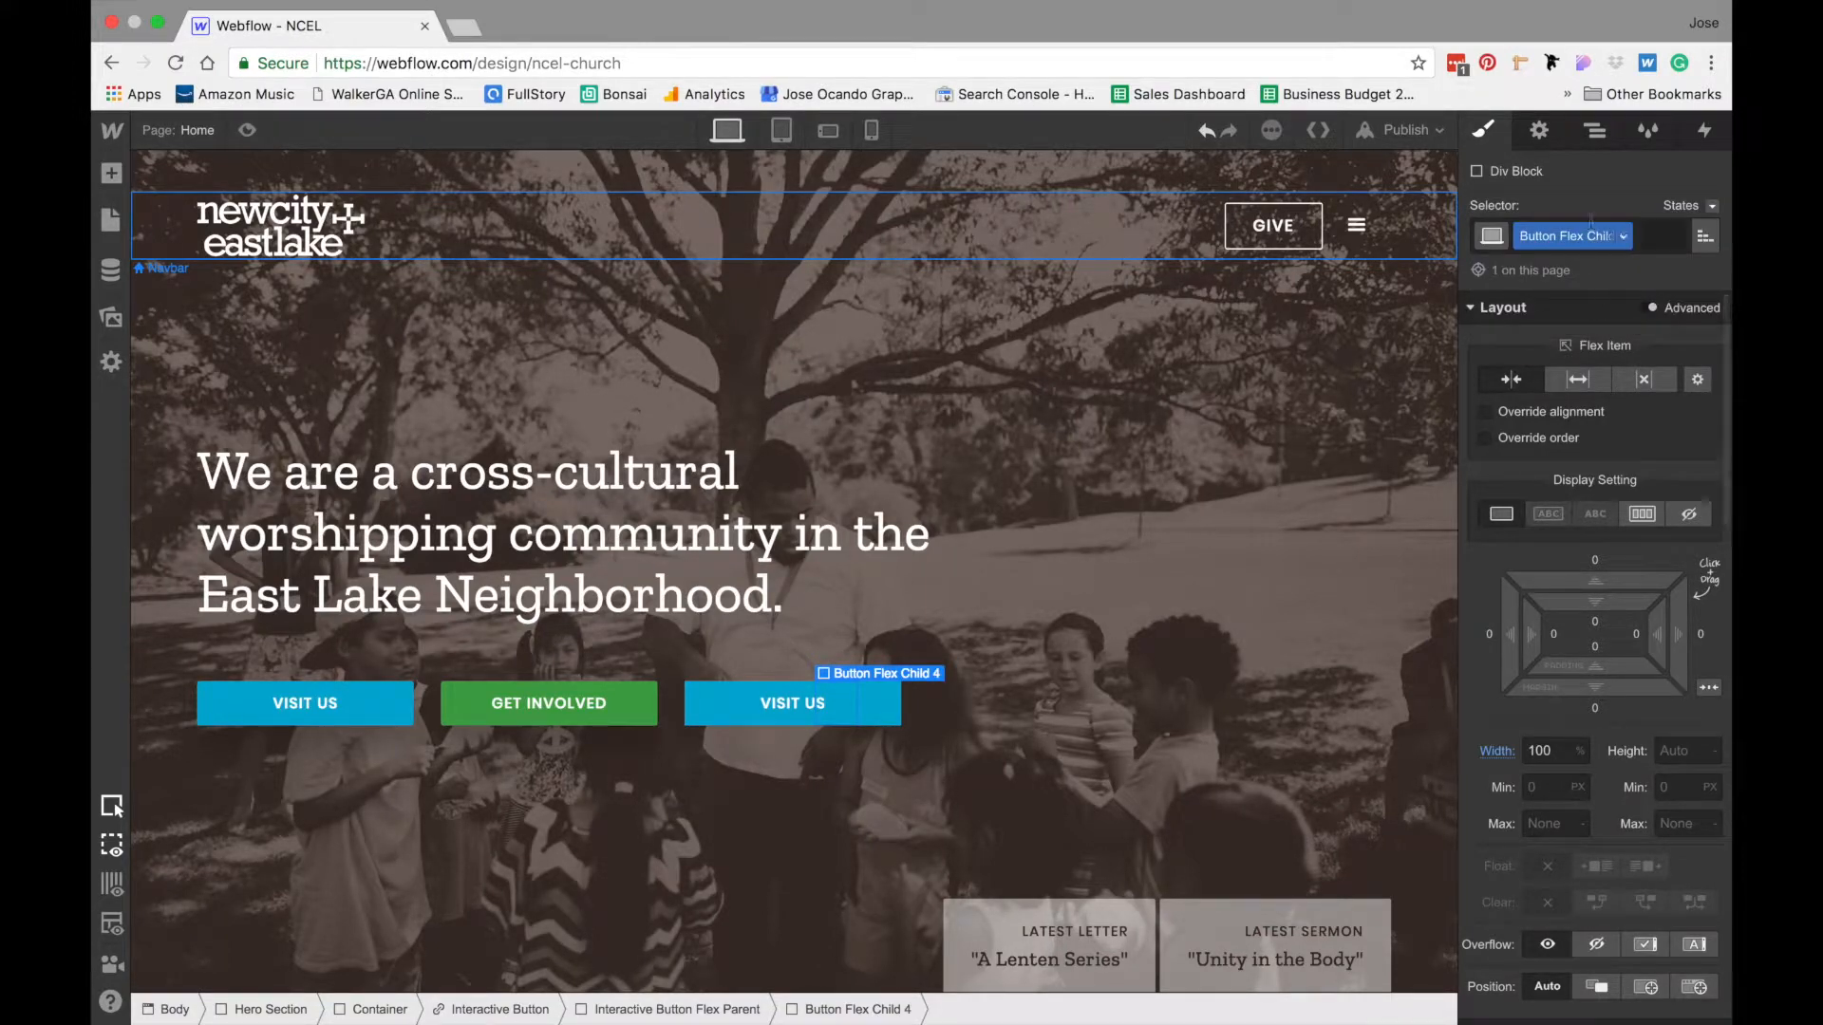
- Duplicate the class of the fifth Button Flex Child as "Button Flex Child 5"
click(1595, 130)
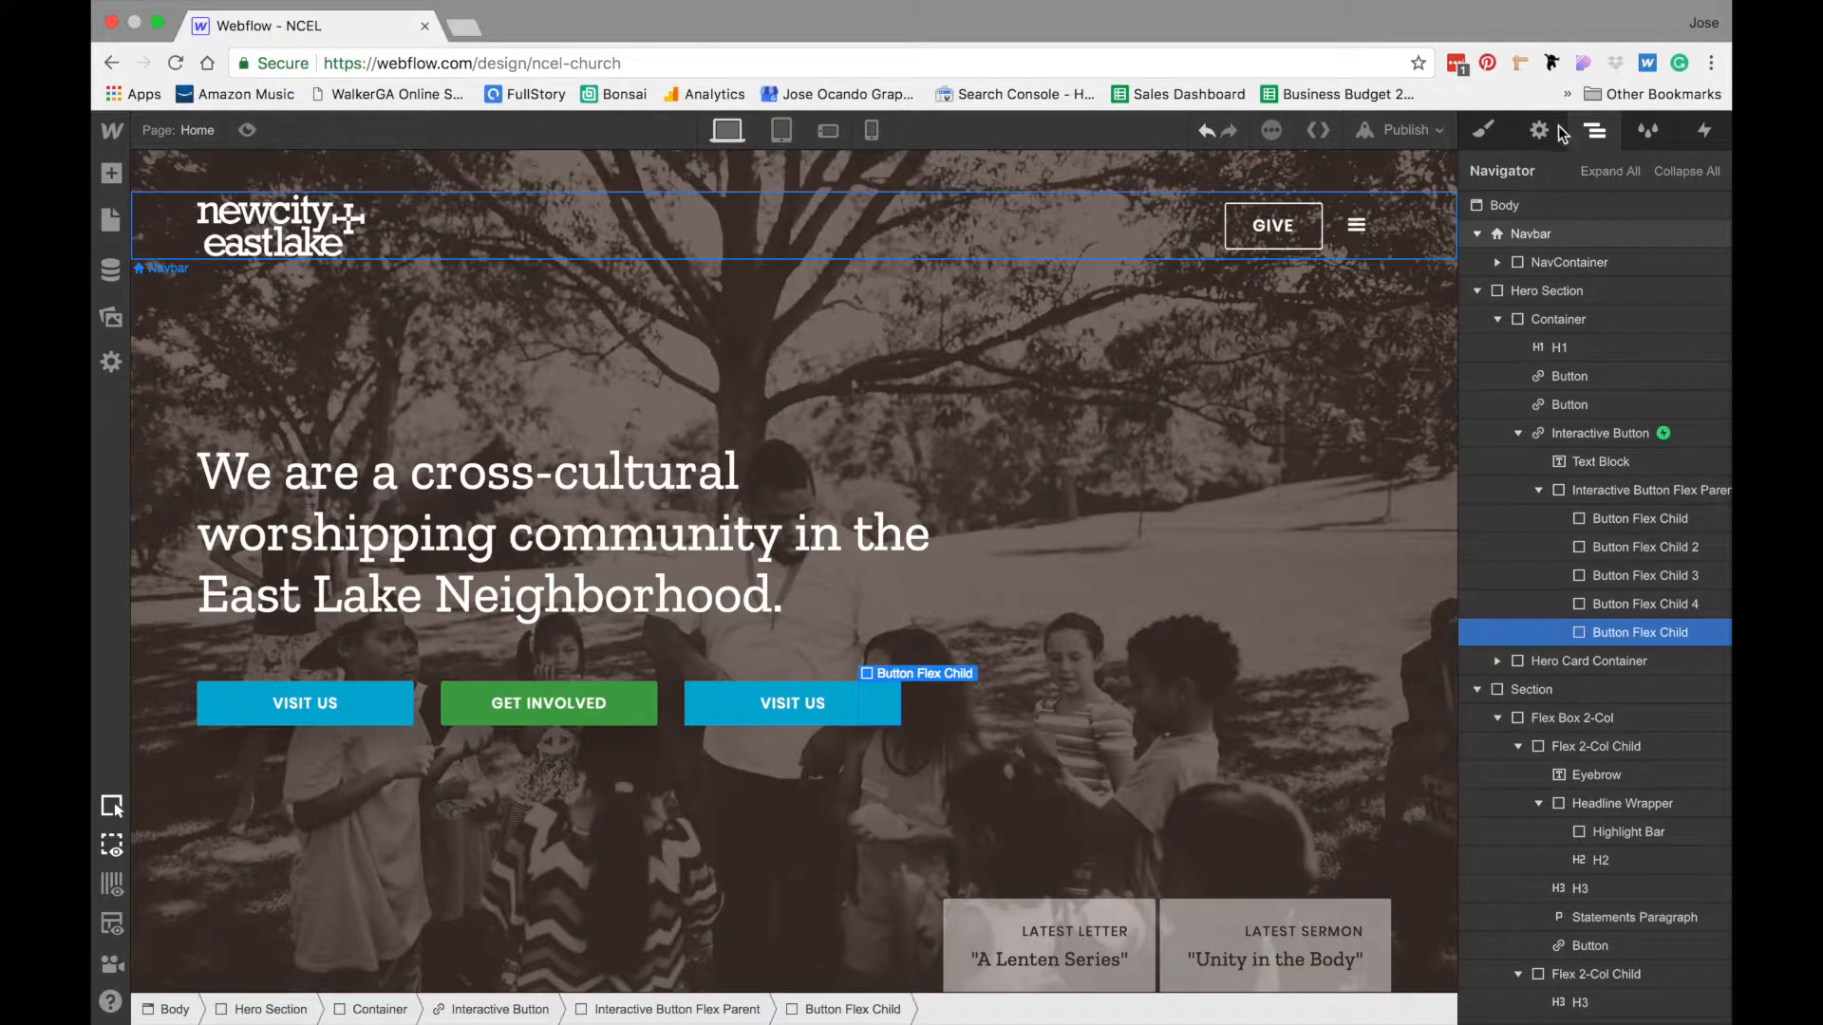
click(1494, 130)
click(1615, 235)
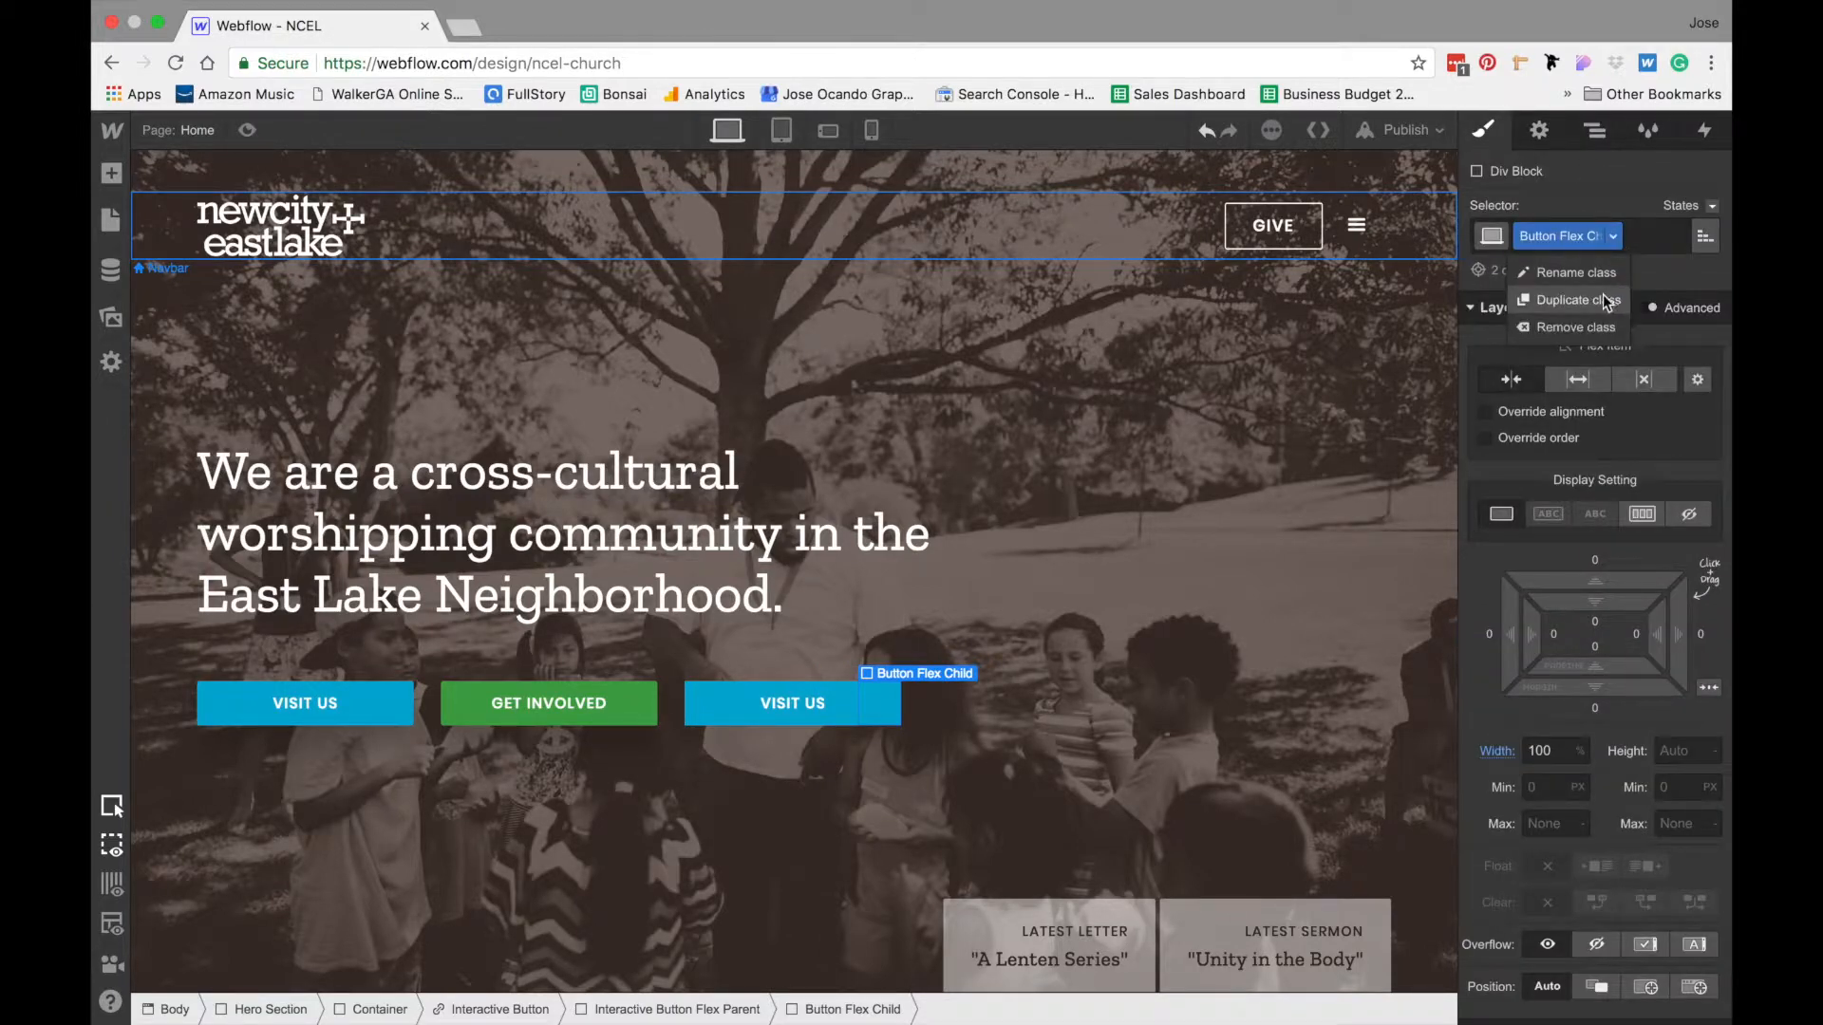
click(1604, 296)
key(Right)
key(BackSpace)
key(BackSpace)
key(BackSpace)
key(BackSpace)
text(5)
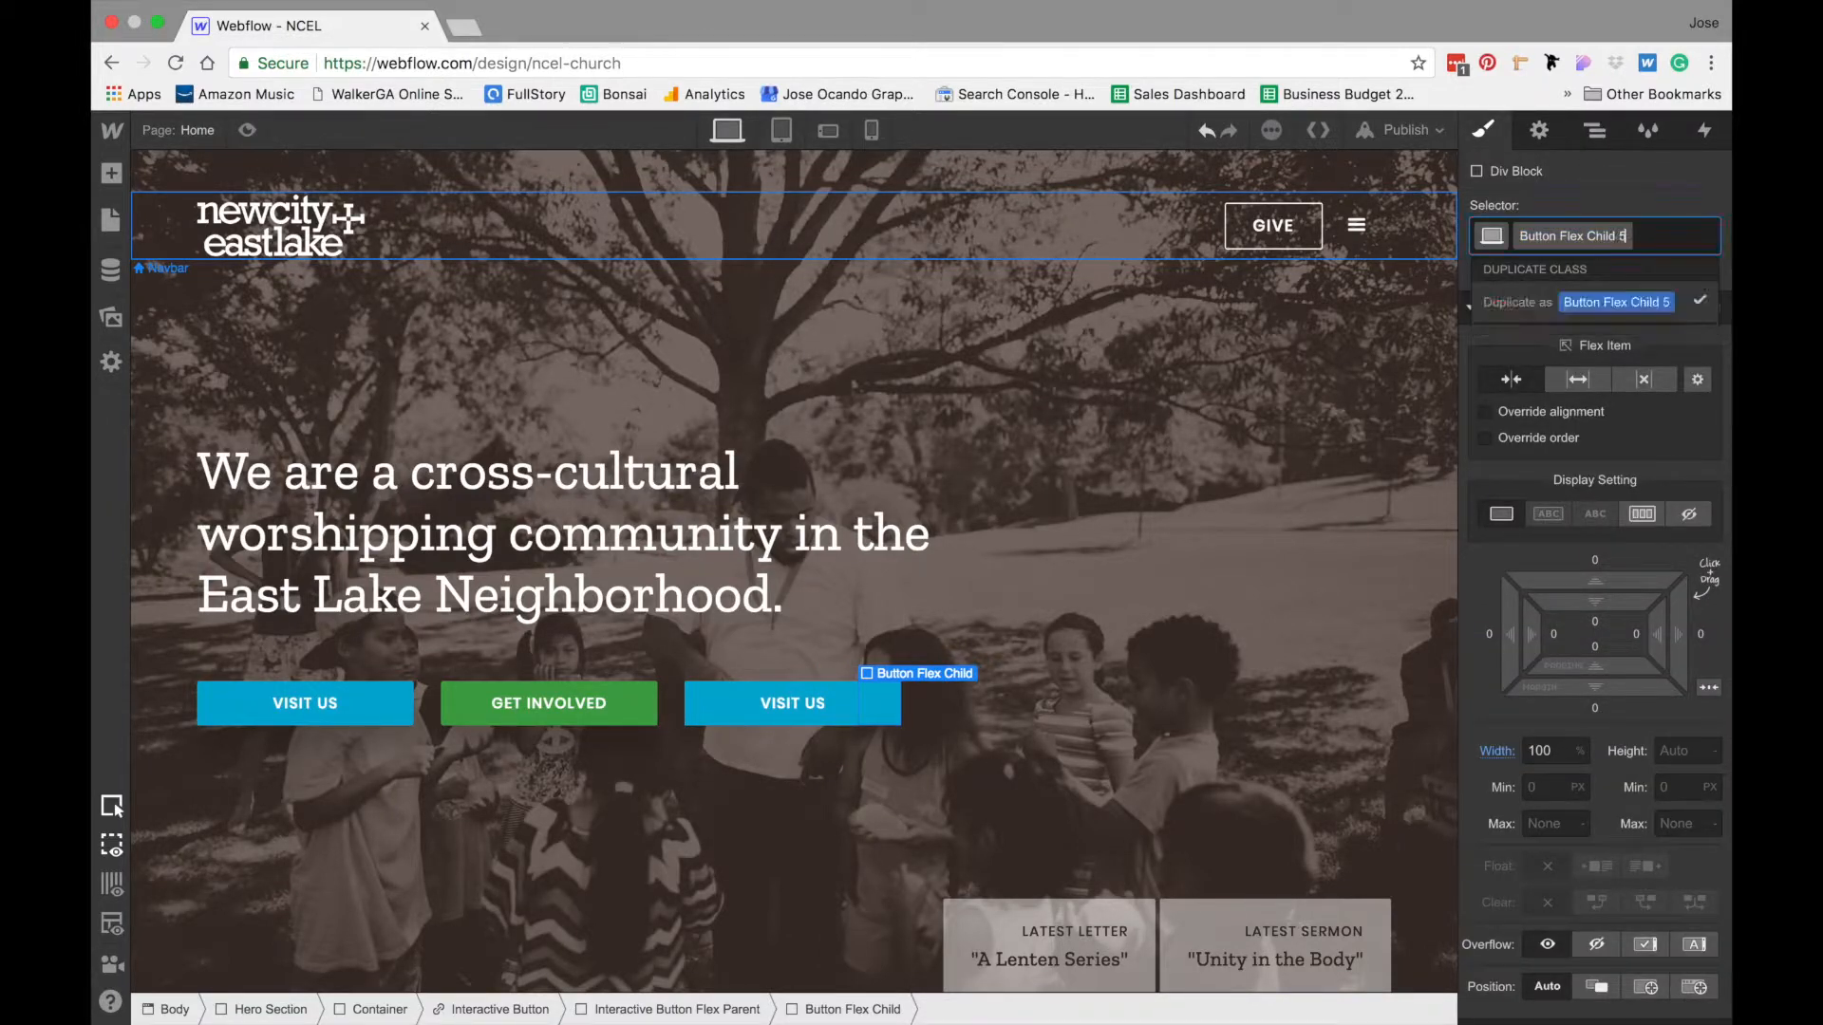
key(Return)
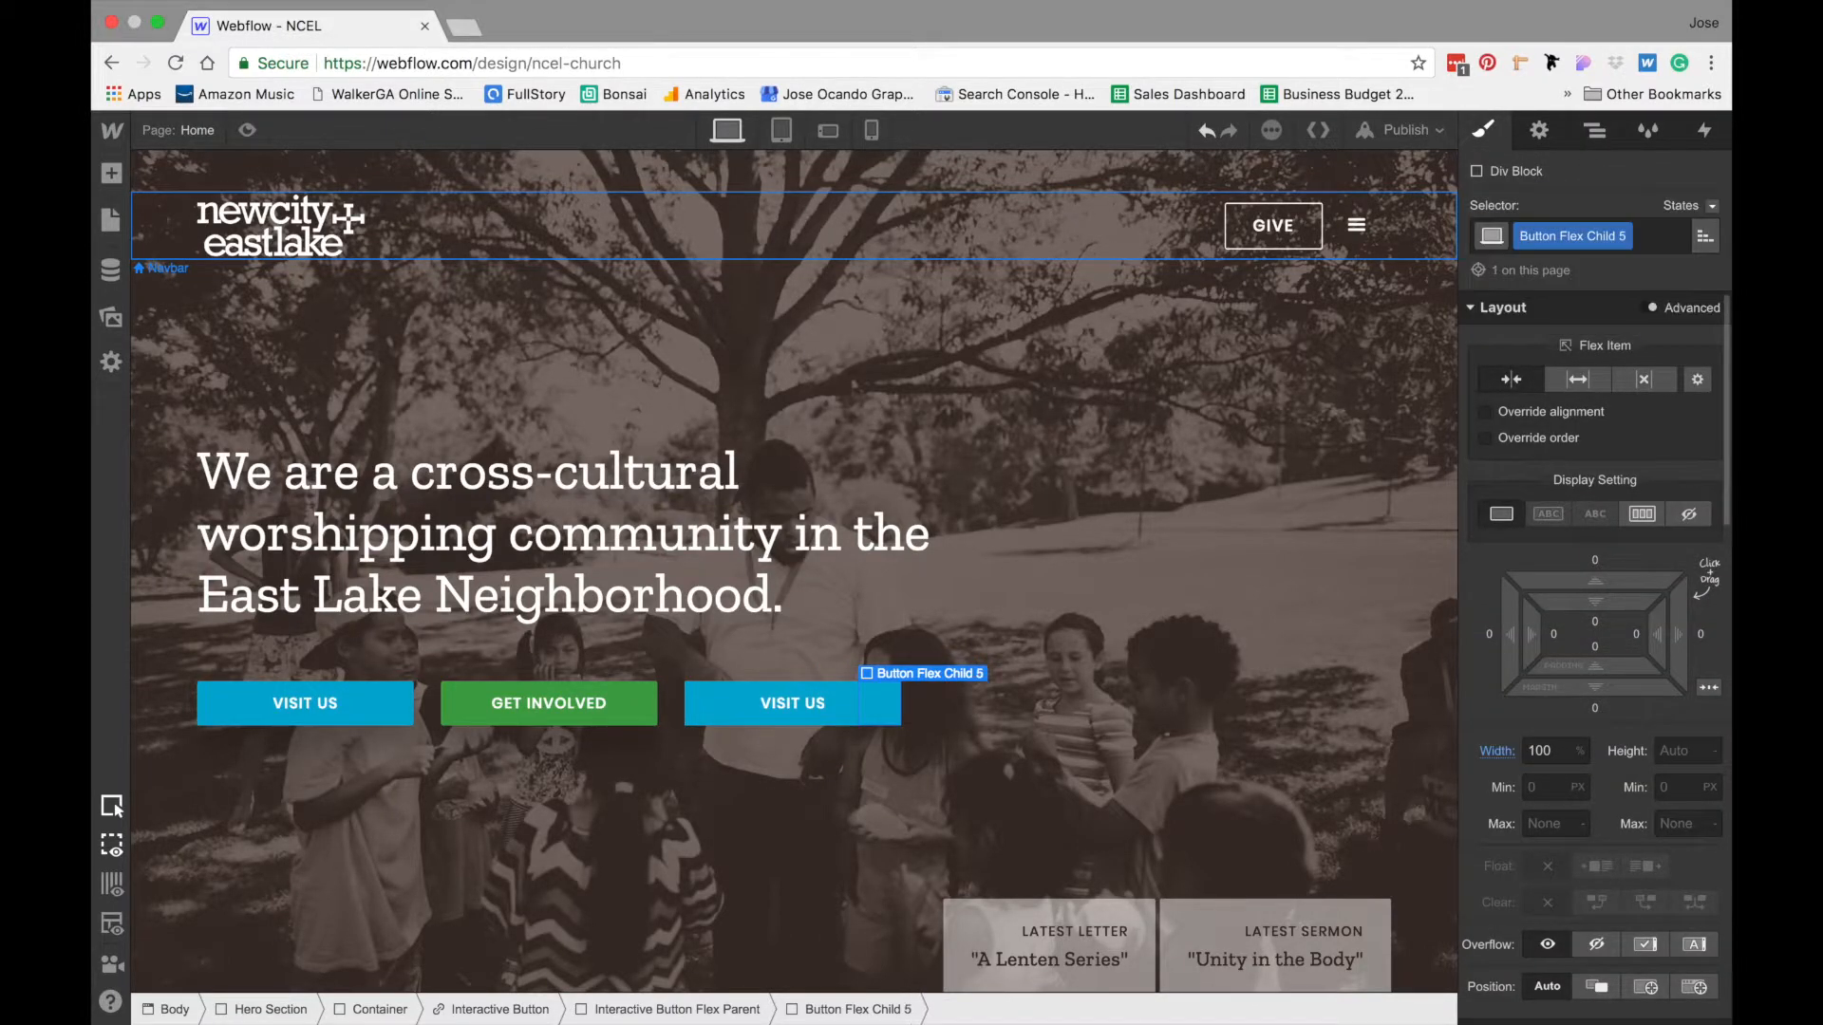
- Reopen the "Int. Button Hover On" animation from the Interactive Button's Mouse Hover trigger for editing
click(500, 1009)
click(1704, 130)
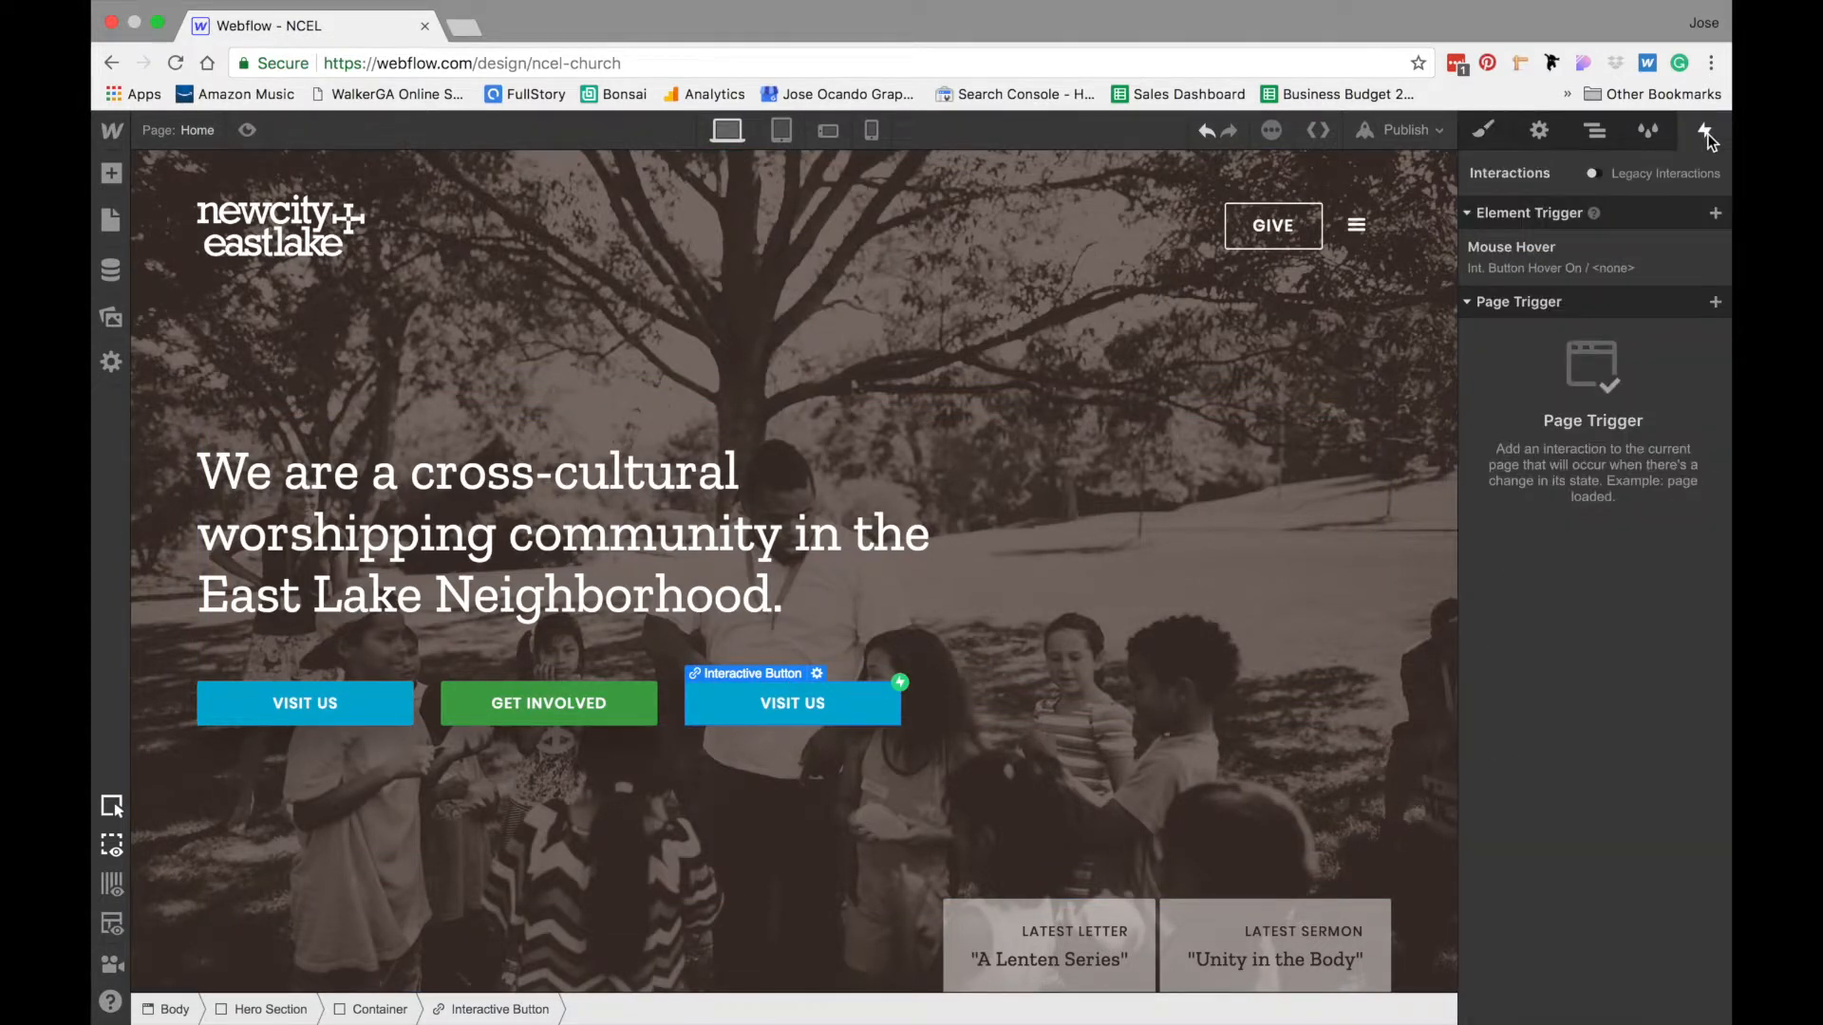
click(1581, 254)
click(1563, 391)
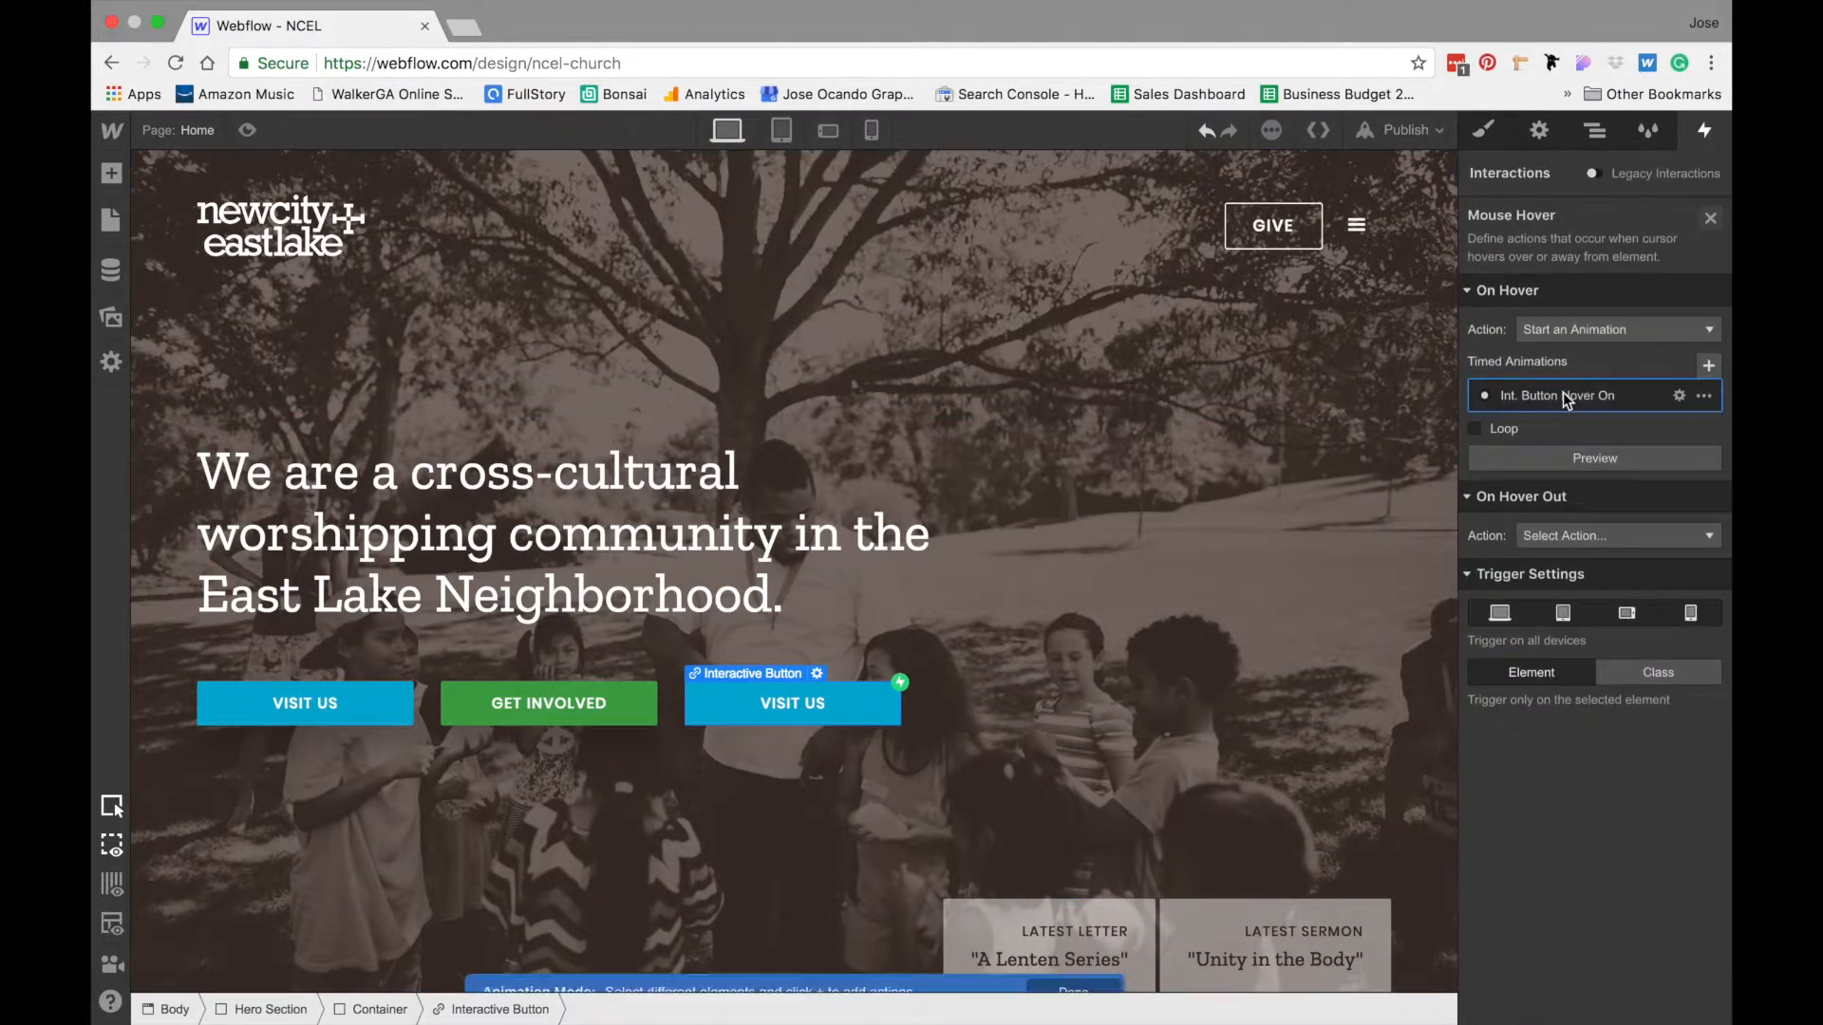
- Add a Scale action for the first Button Flex Child to the hover animation
click(1595, 130)
click(1620, 514)
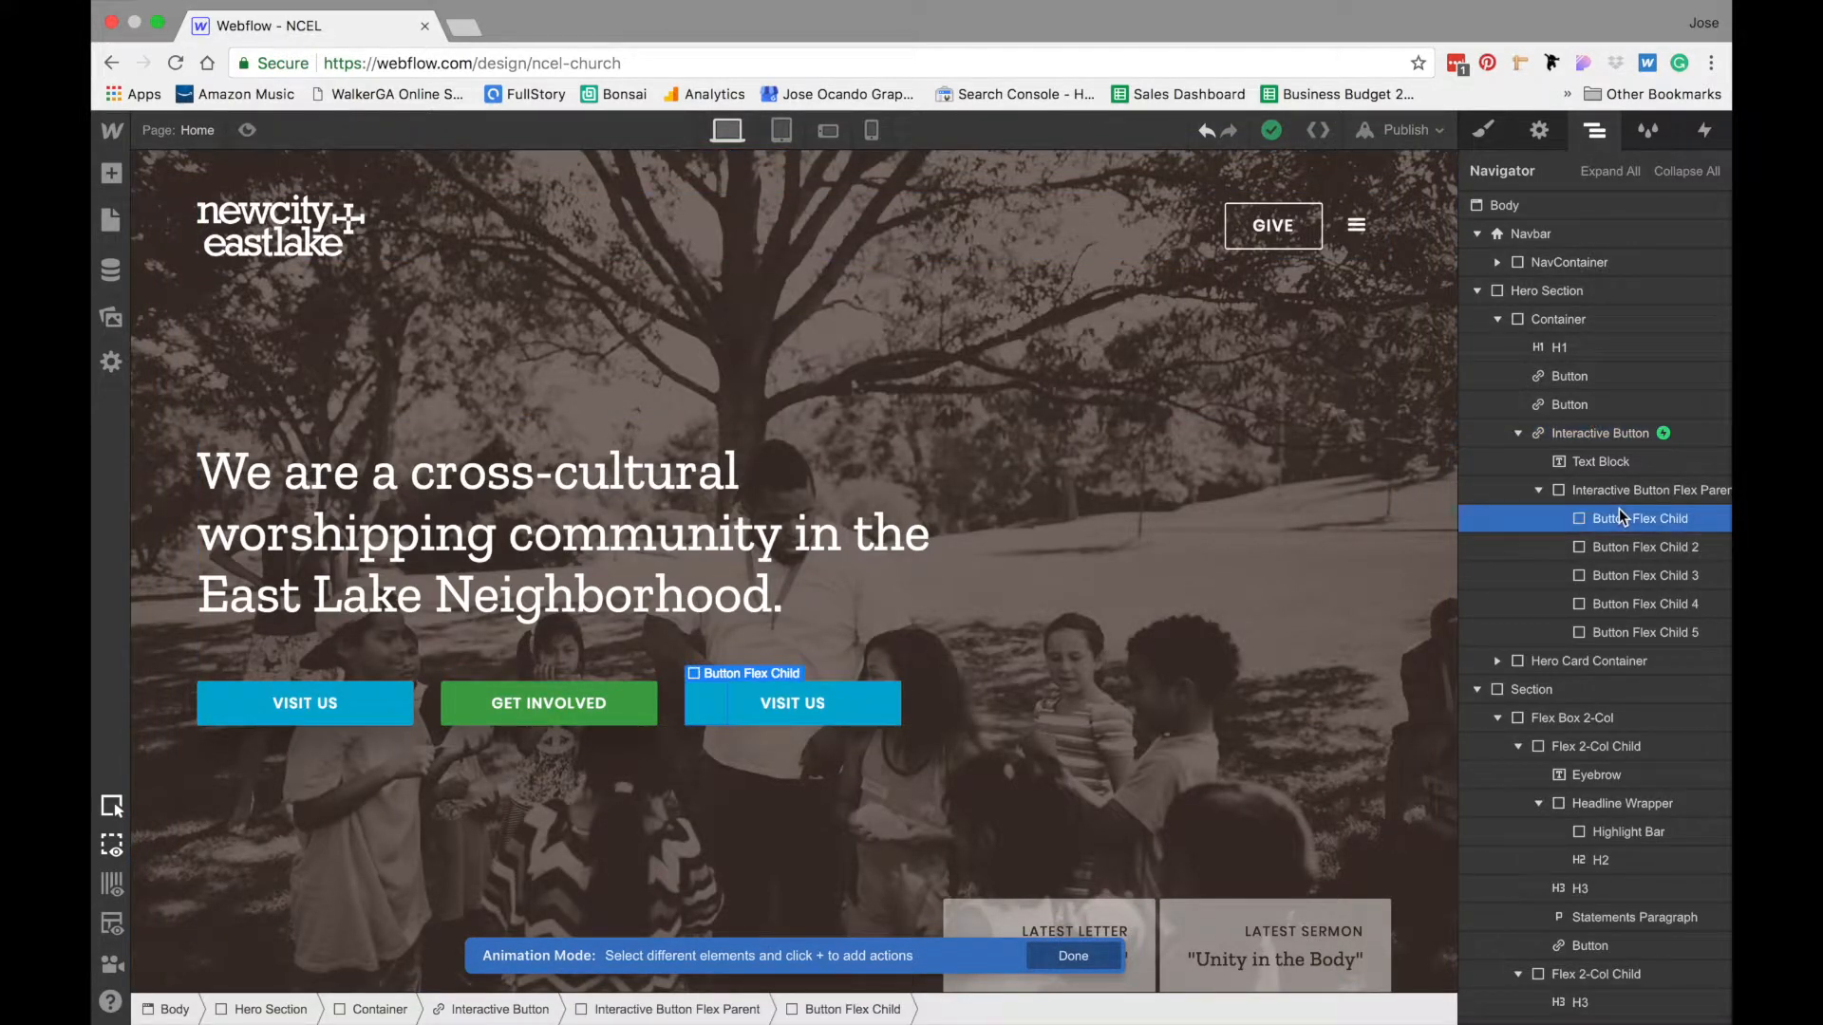
click(1709, 130)
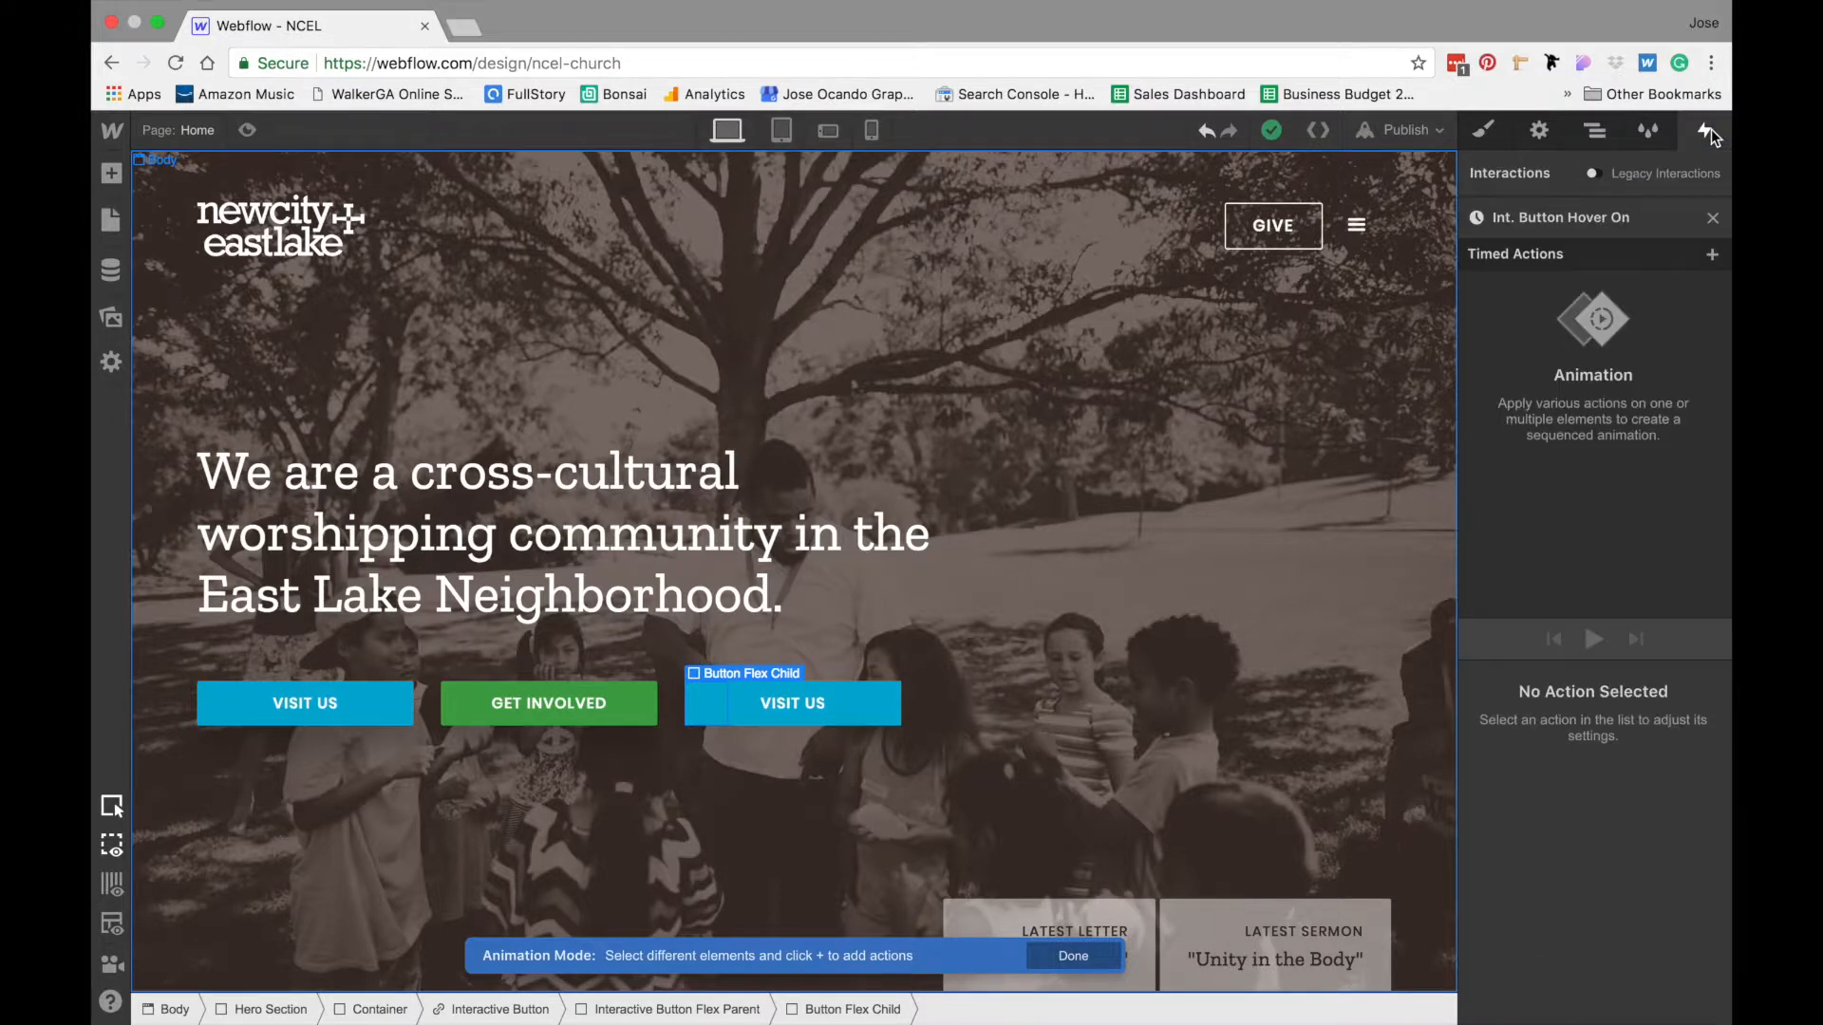
click(1712, 254)
click(1572, 340)
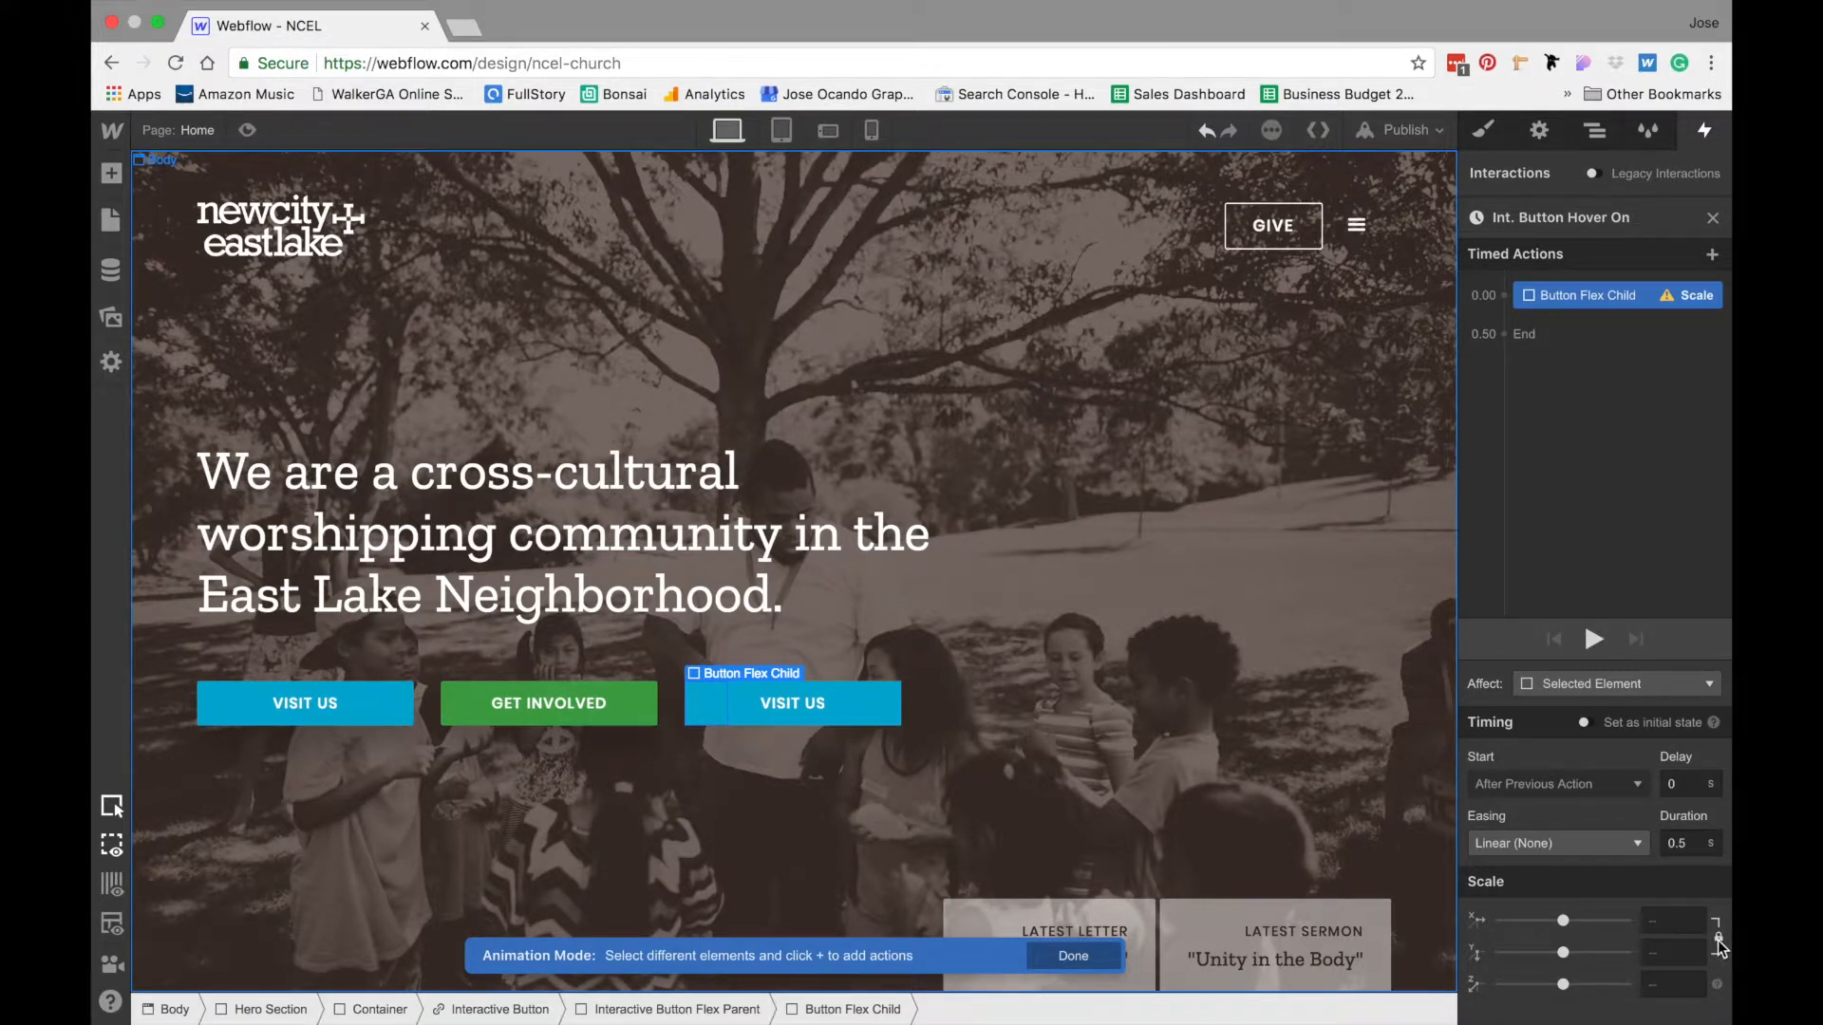
- Set only the Y scale of the Button Flex Child's Scale action to 1.2
click(1659, 952)
text(1.15)
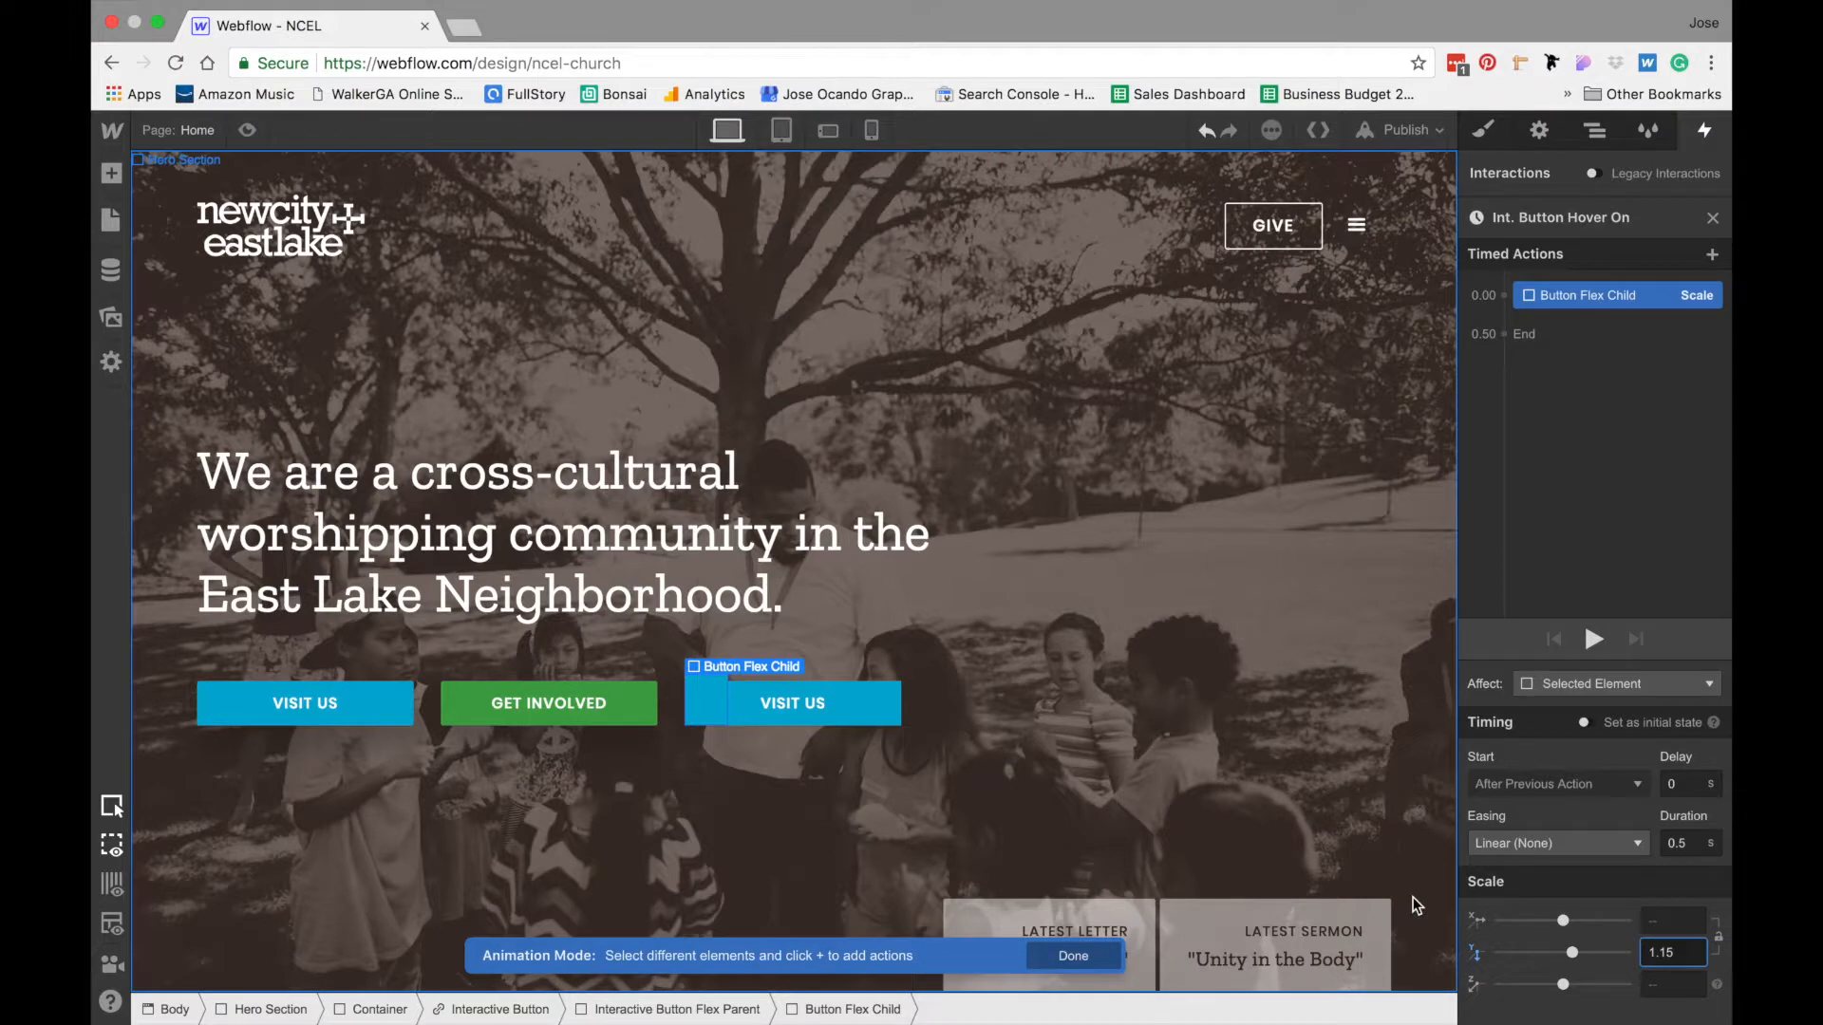
key(BackSpace)
key(BackSpace)
text(2)
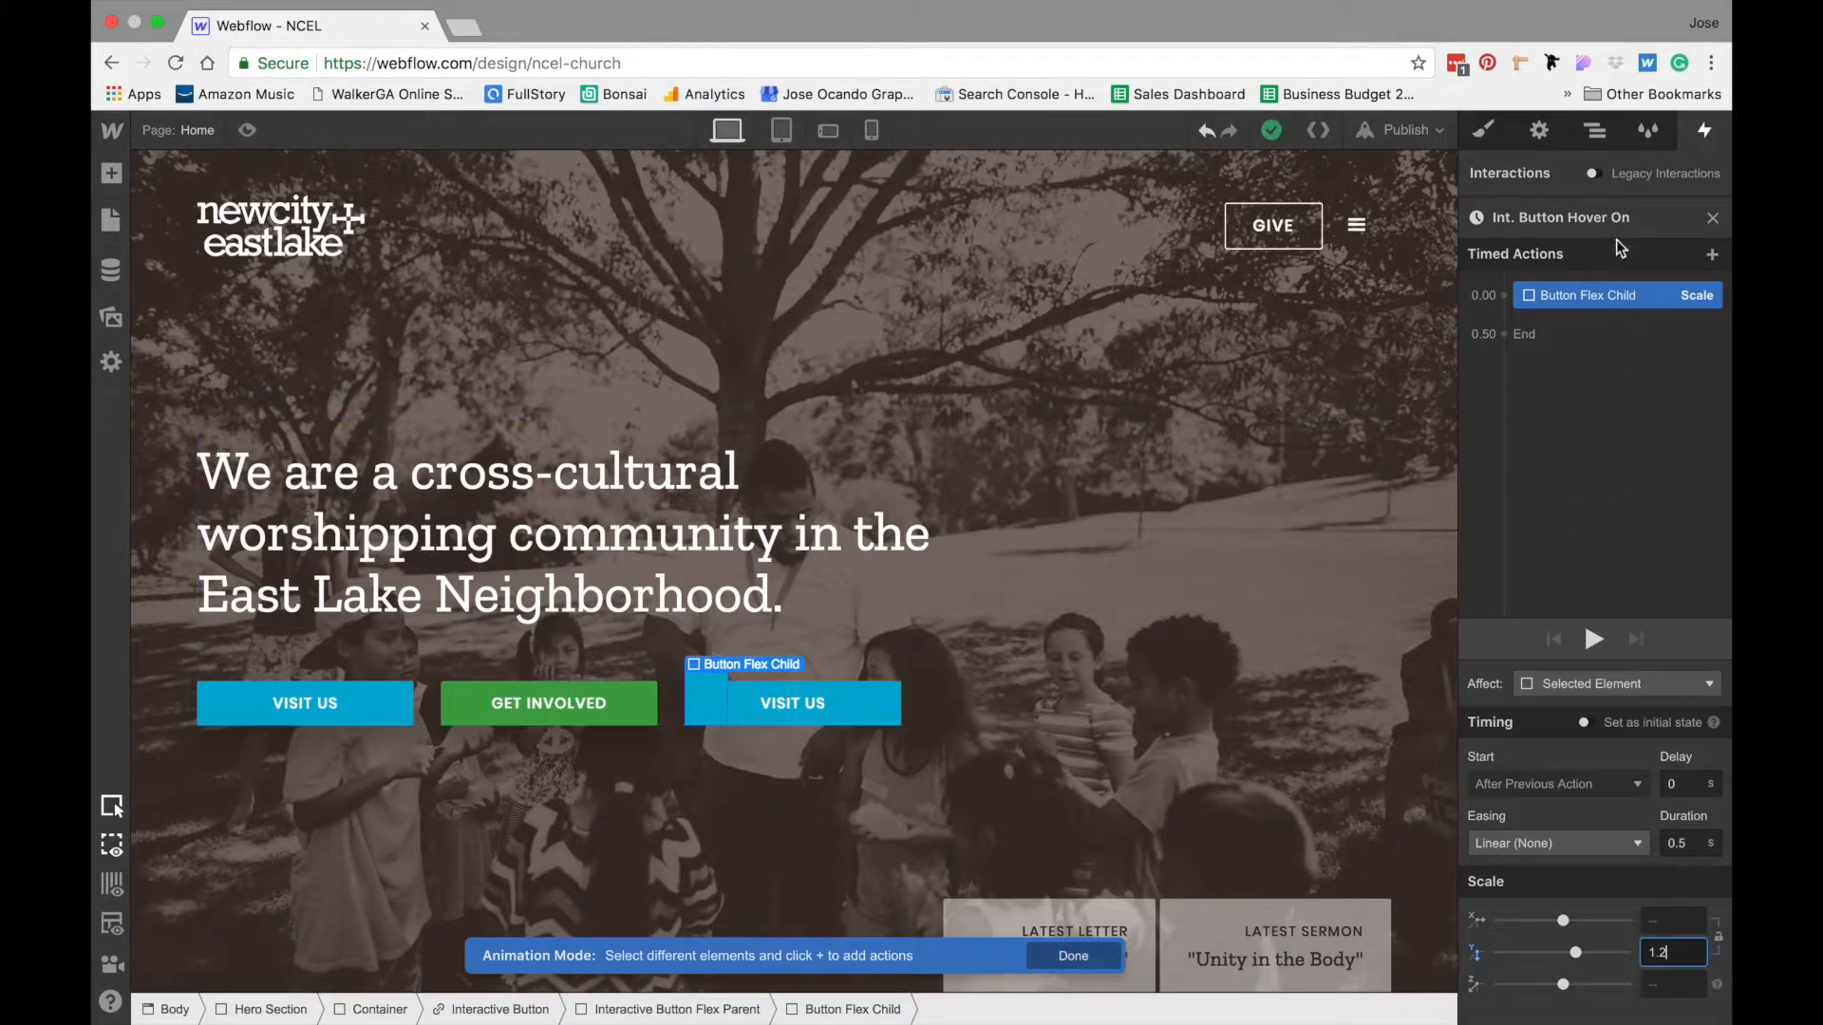
- Add a Scale action for Button Flex Child 2 at 0.00 s, starting together with the first bar's action
click(1599, 133)
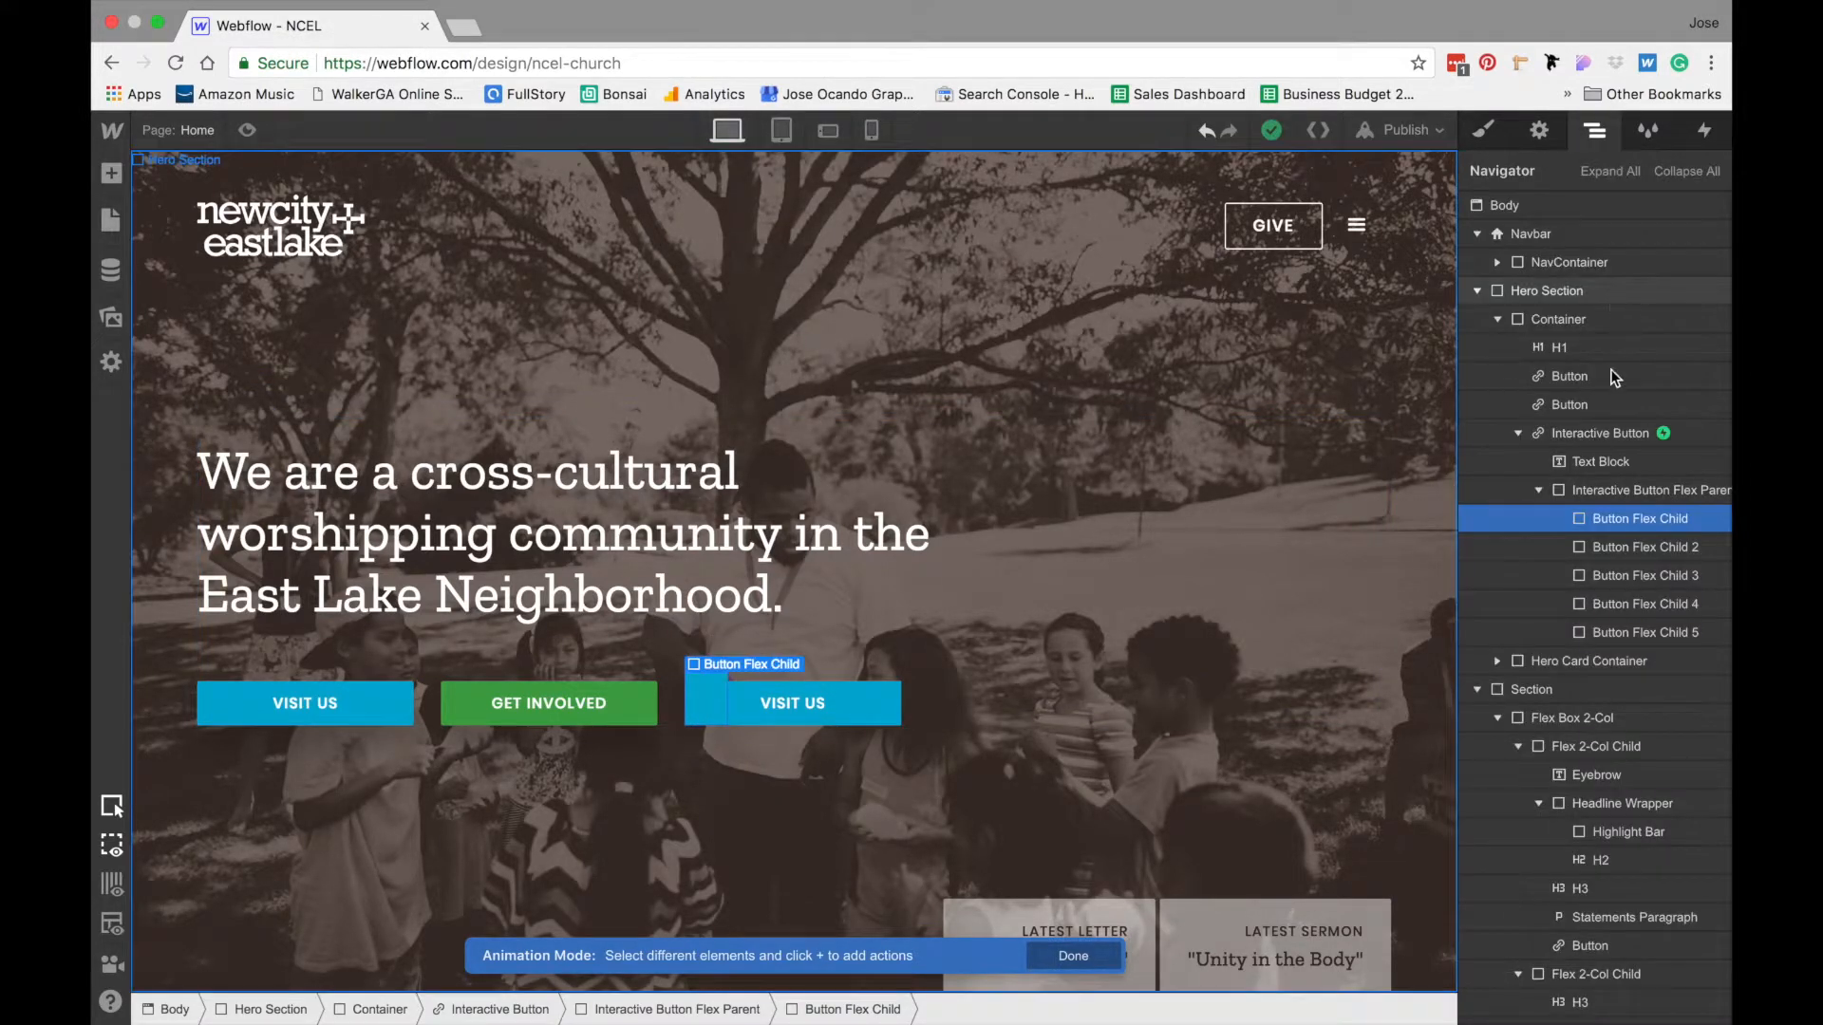
click(1614, 551)
click(1705, 133)
drag(1695, 296, 1511, 337)
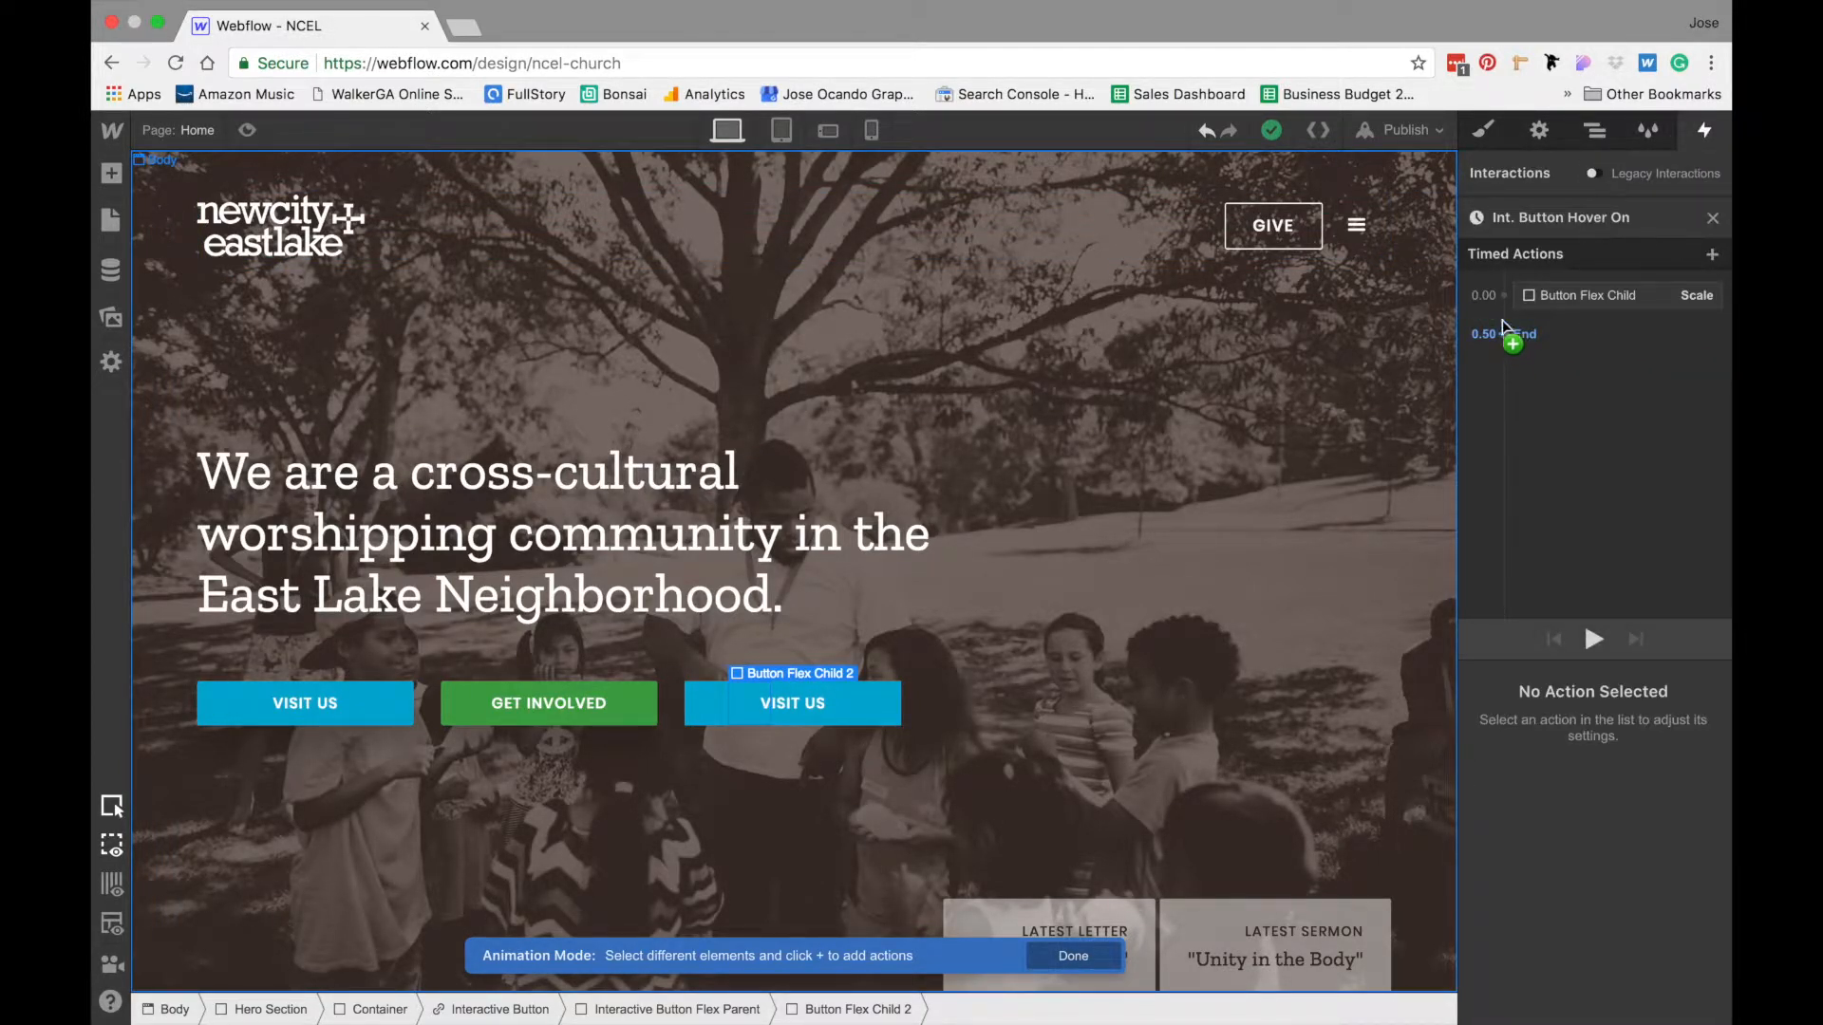
click(1503, 297)
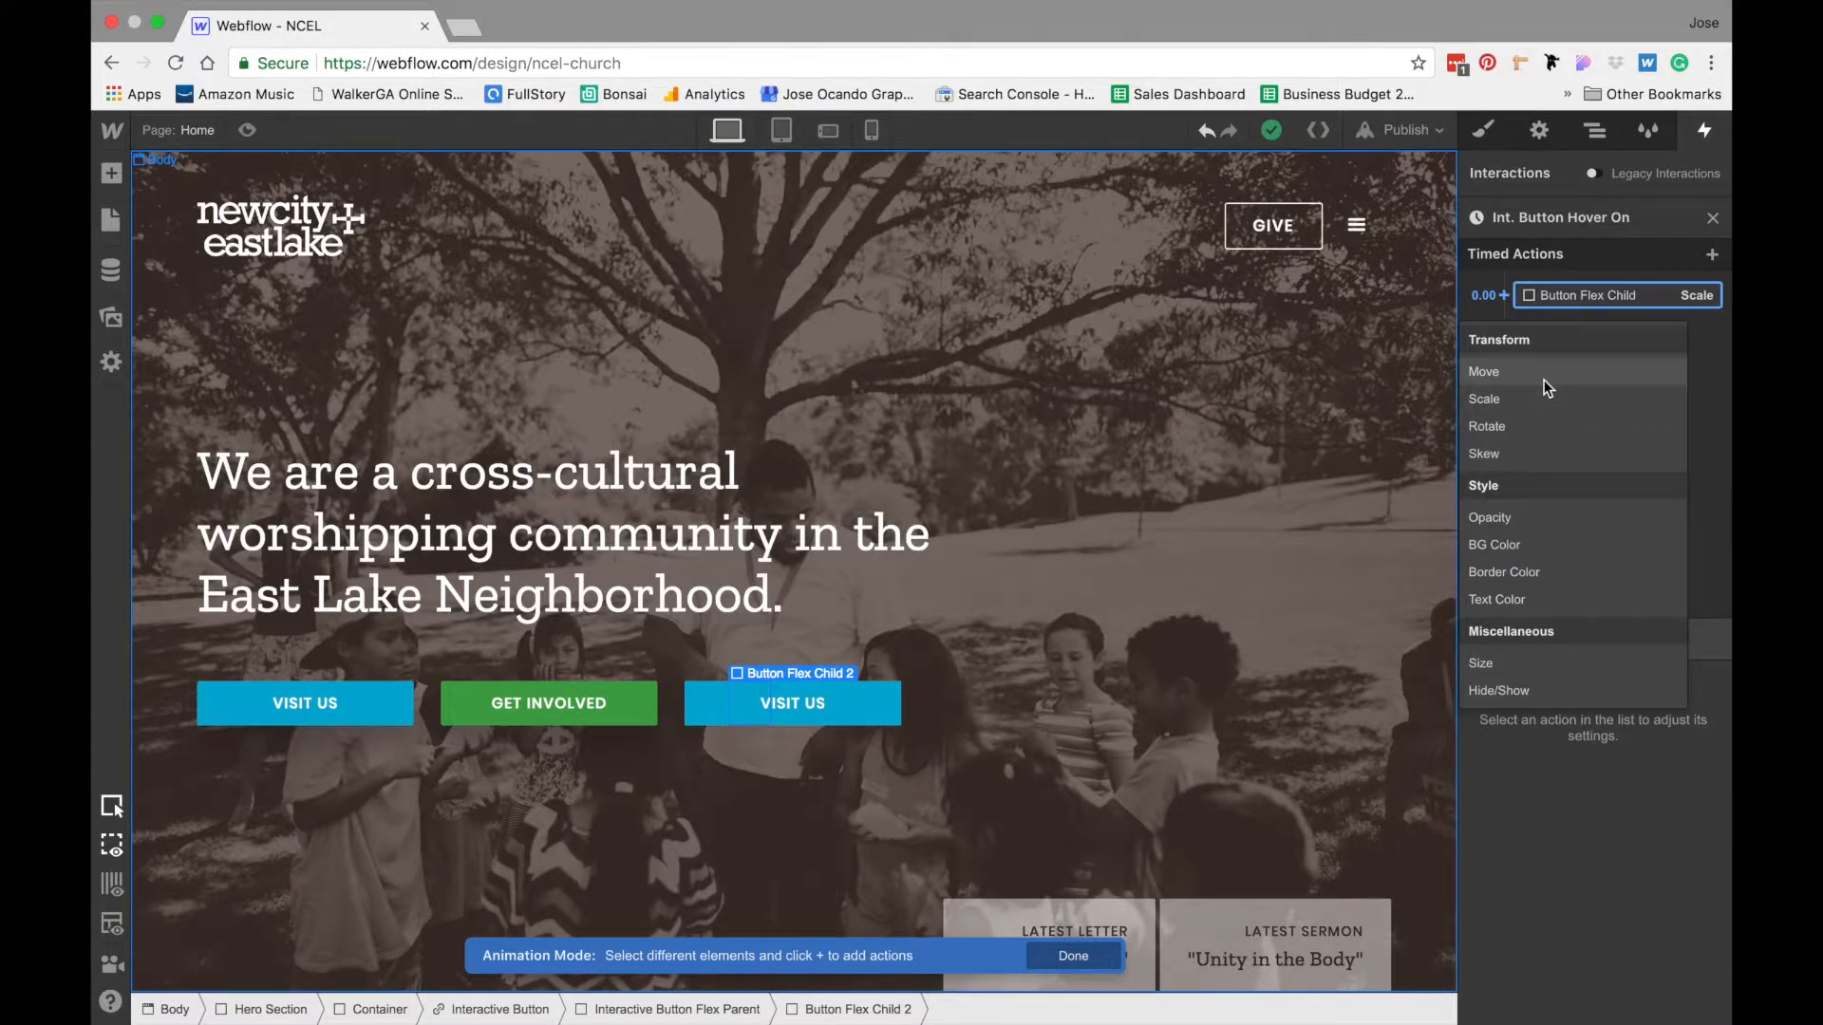
click(1525, 397)
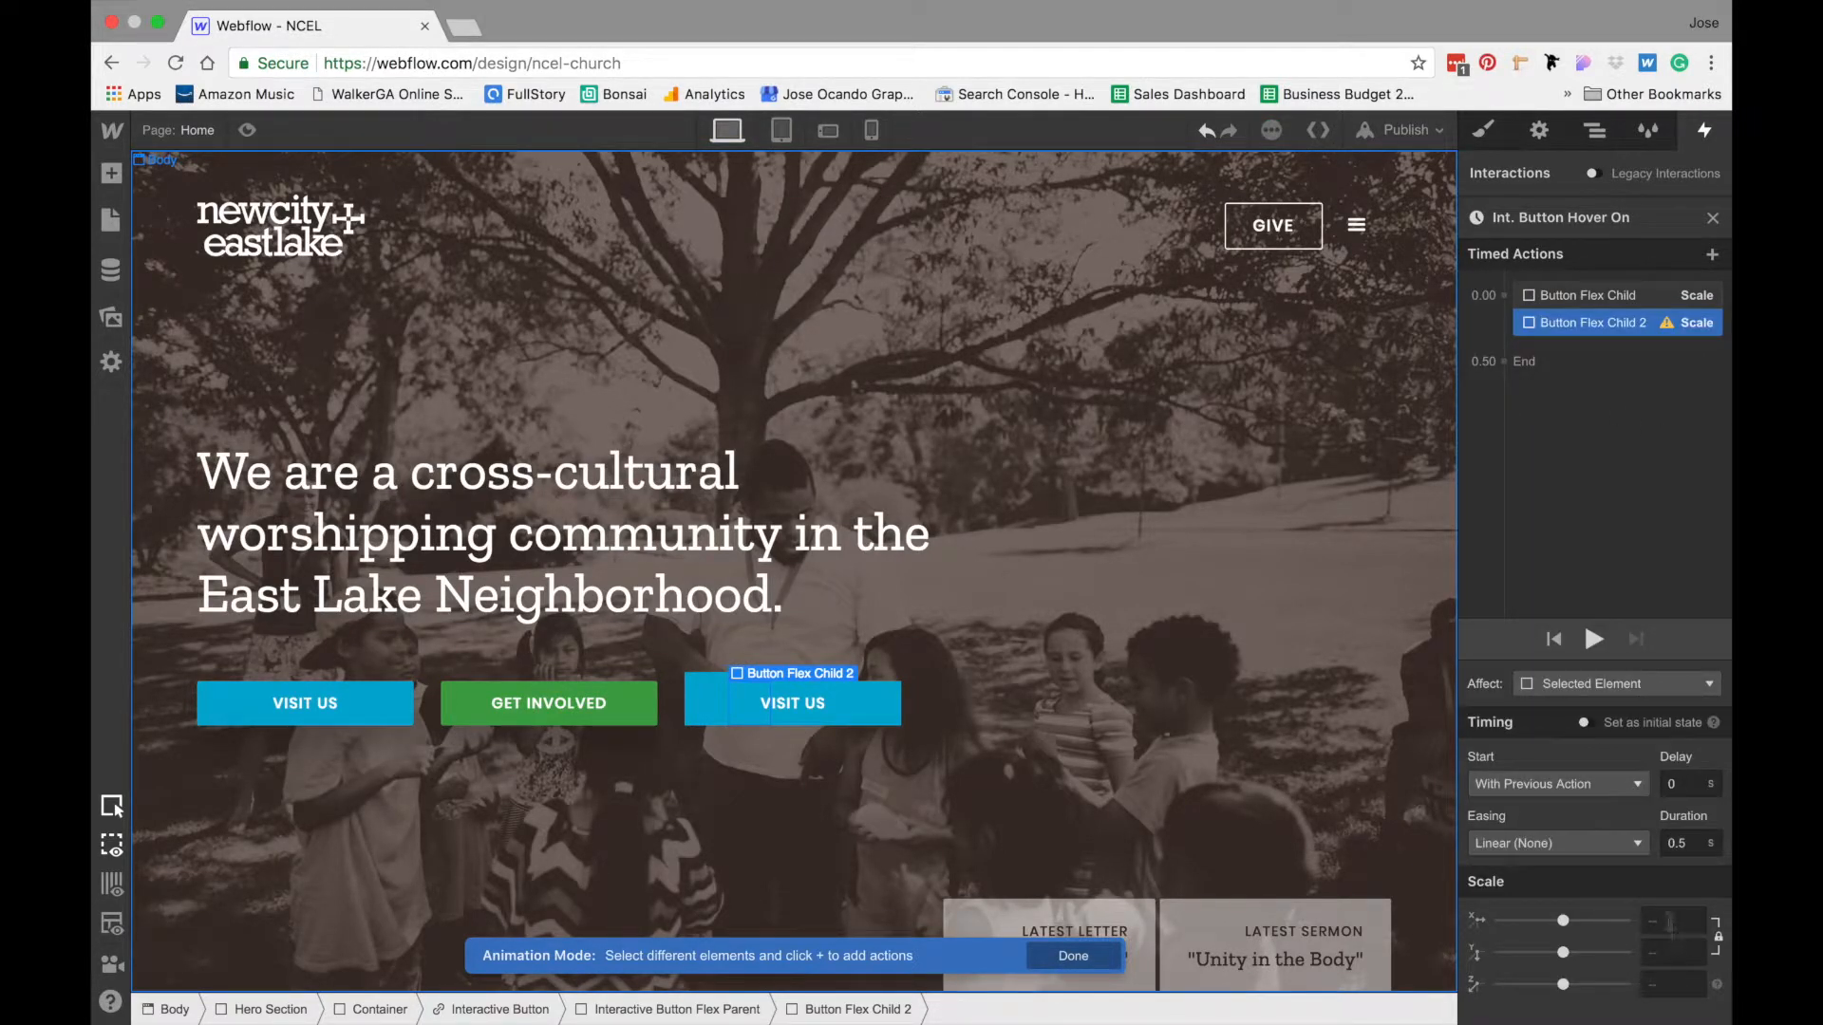
- Set only the Y scale of Button Flex Child 2's Scale action to 0.9
click(1667, 957)
text(.9)
key(Return)
click(1673, 953)
key(Return)
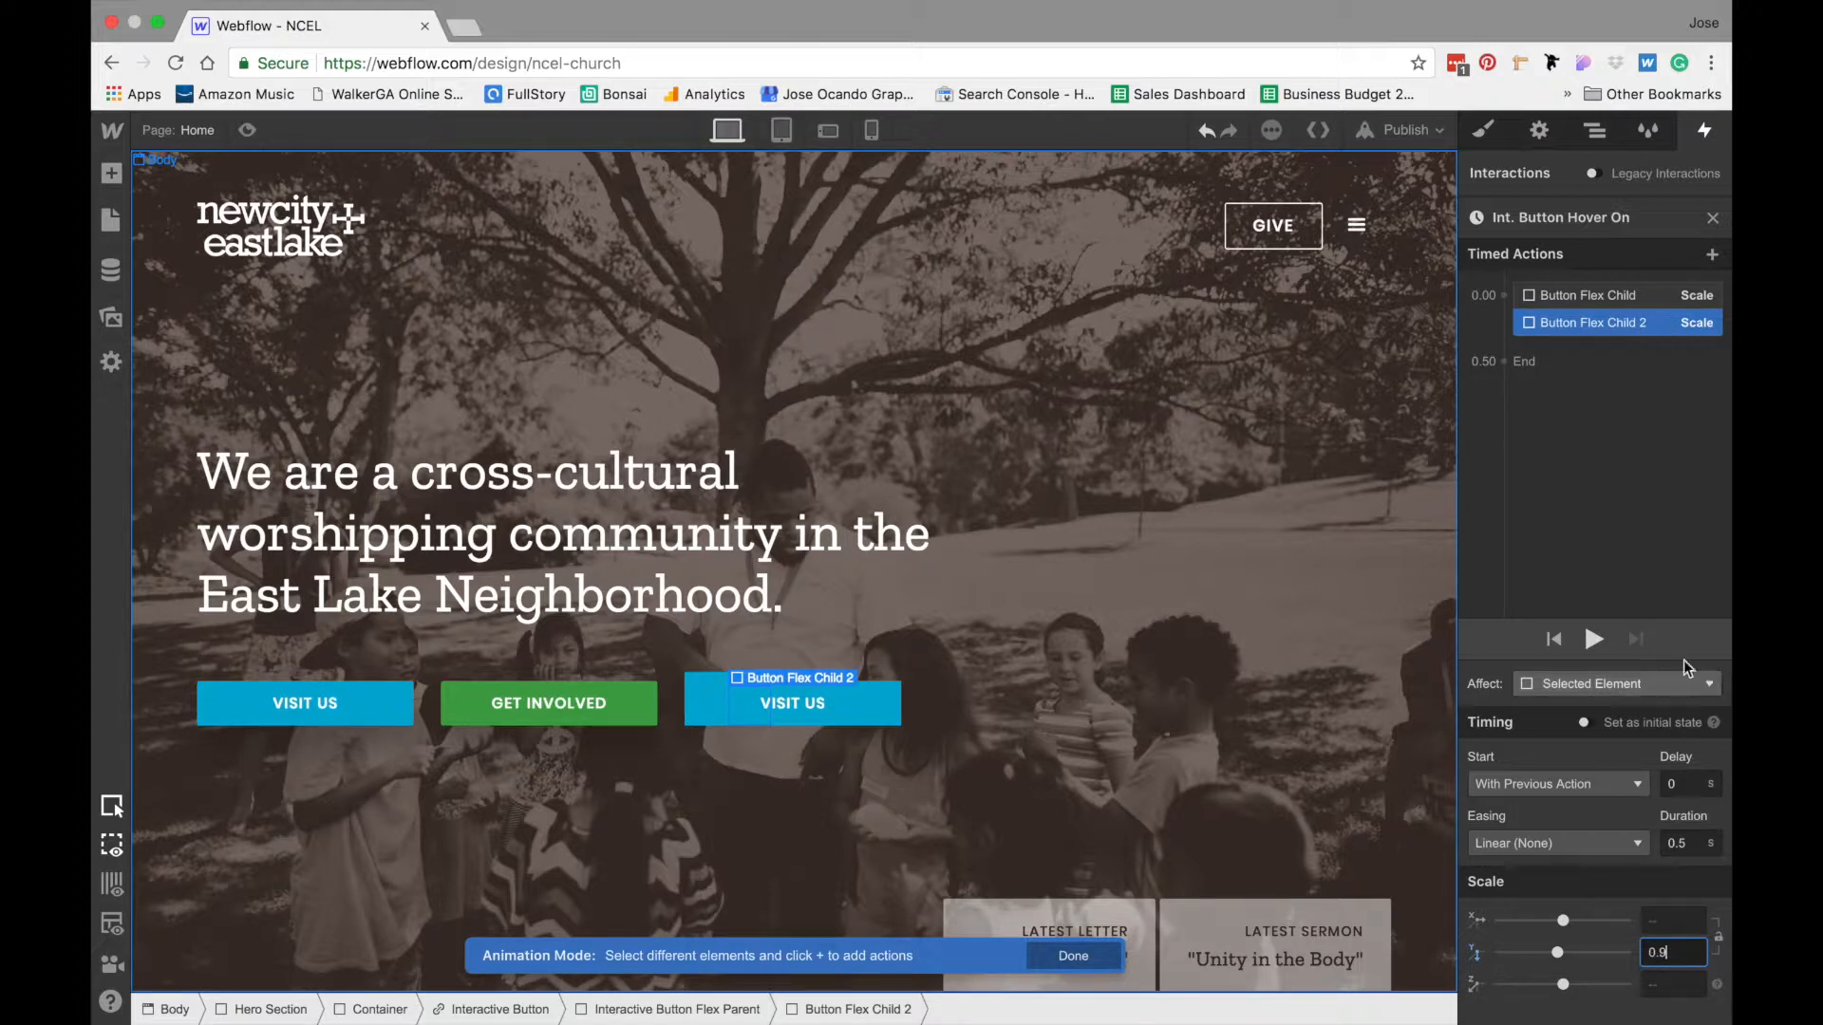
- Add a Scale action for Button Flex Child 4 at 0.00 s and set only its Y scale to 0.85
click(1595, 130)
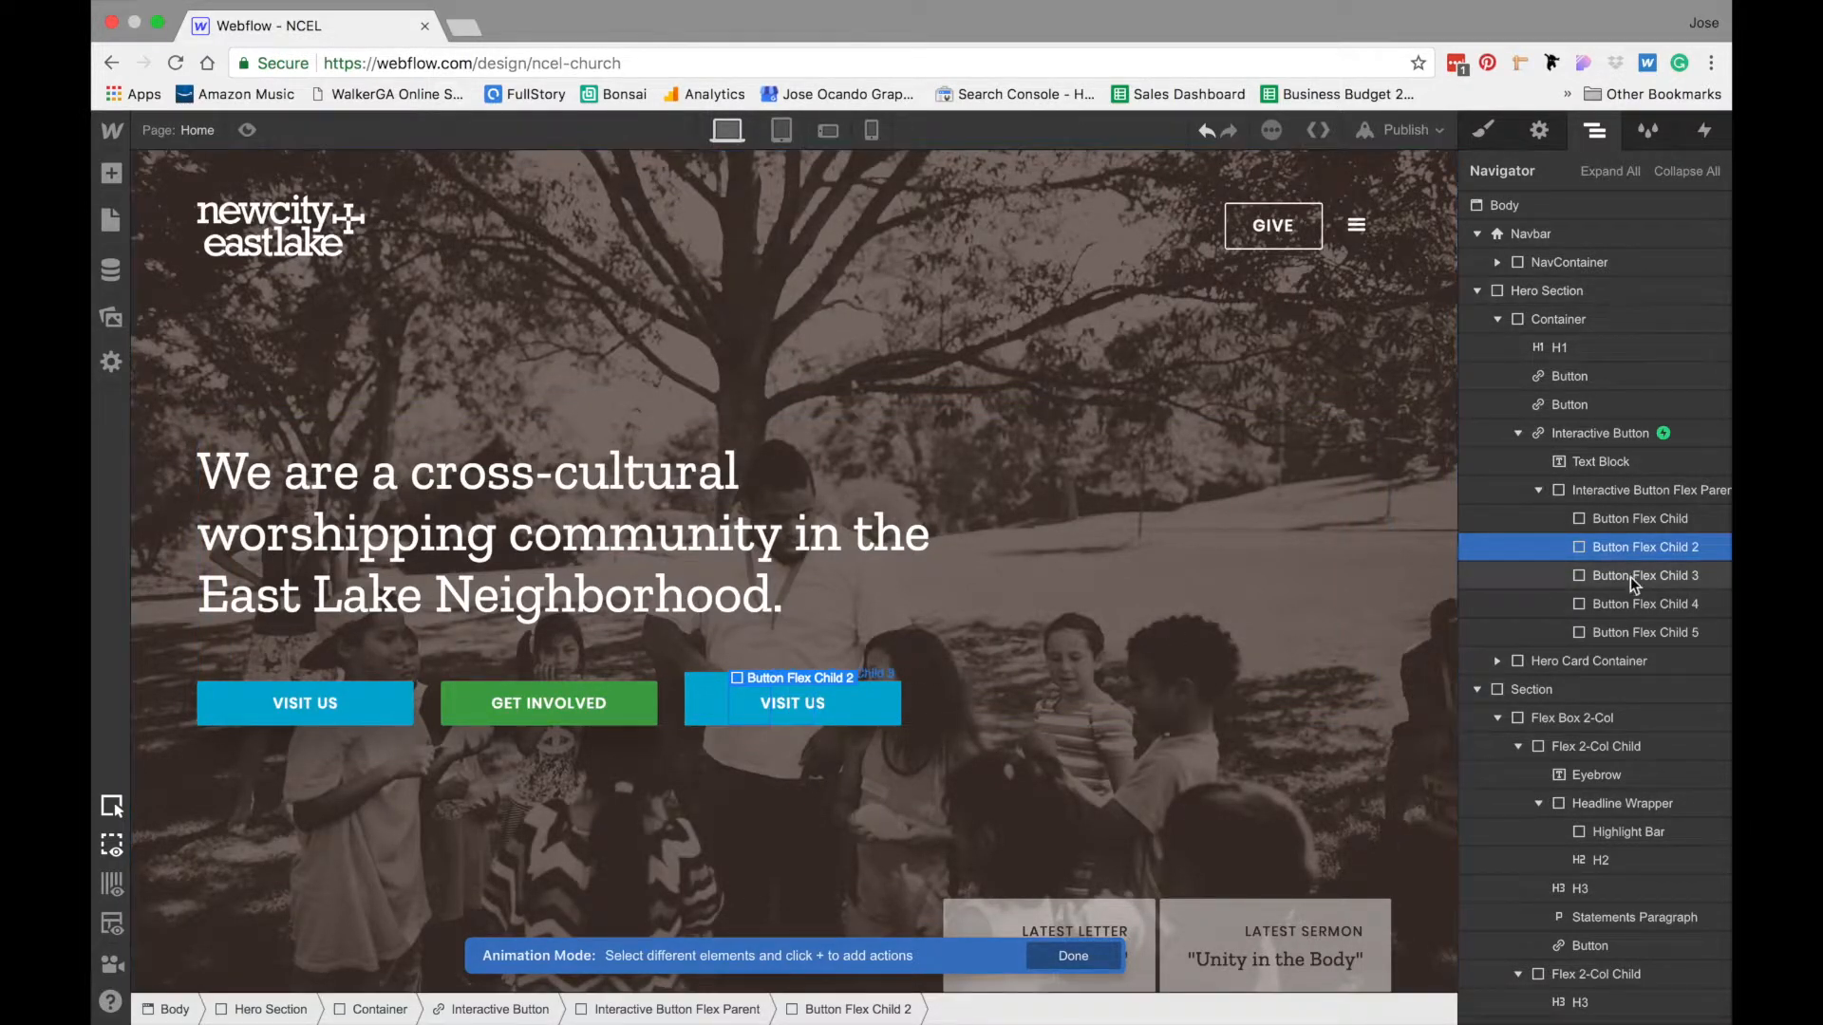
click(1628, 600)
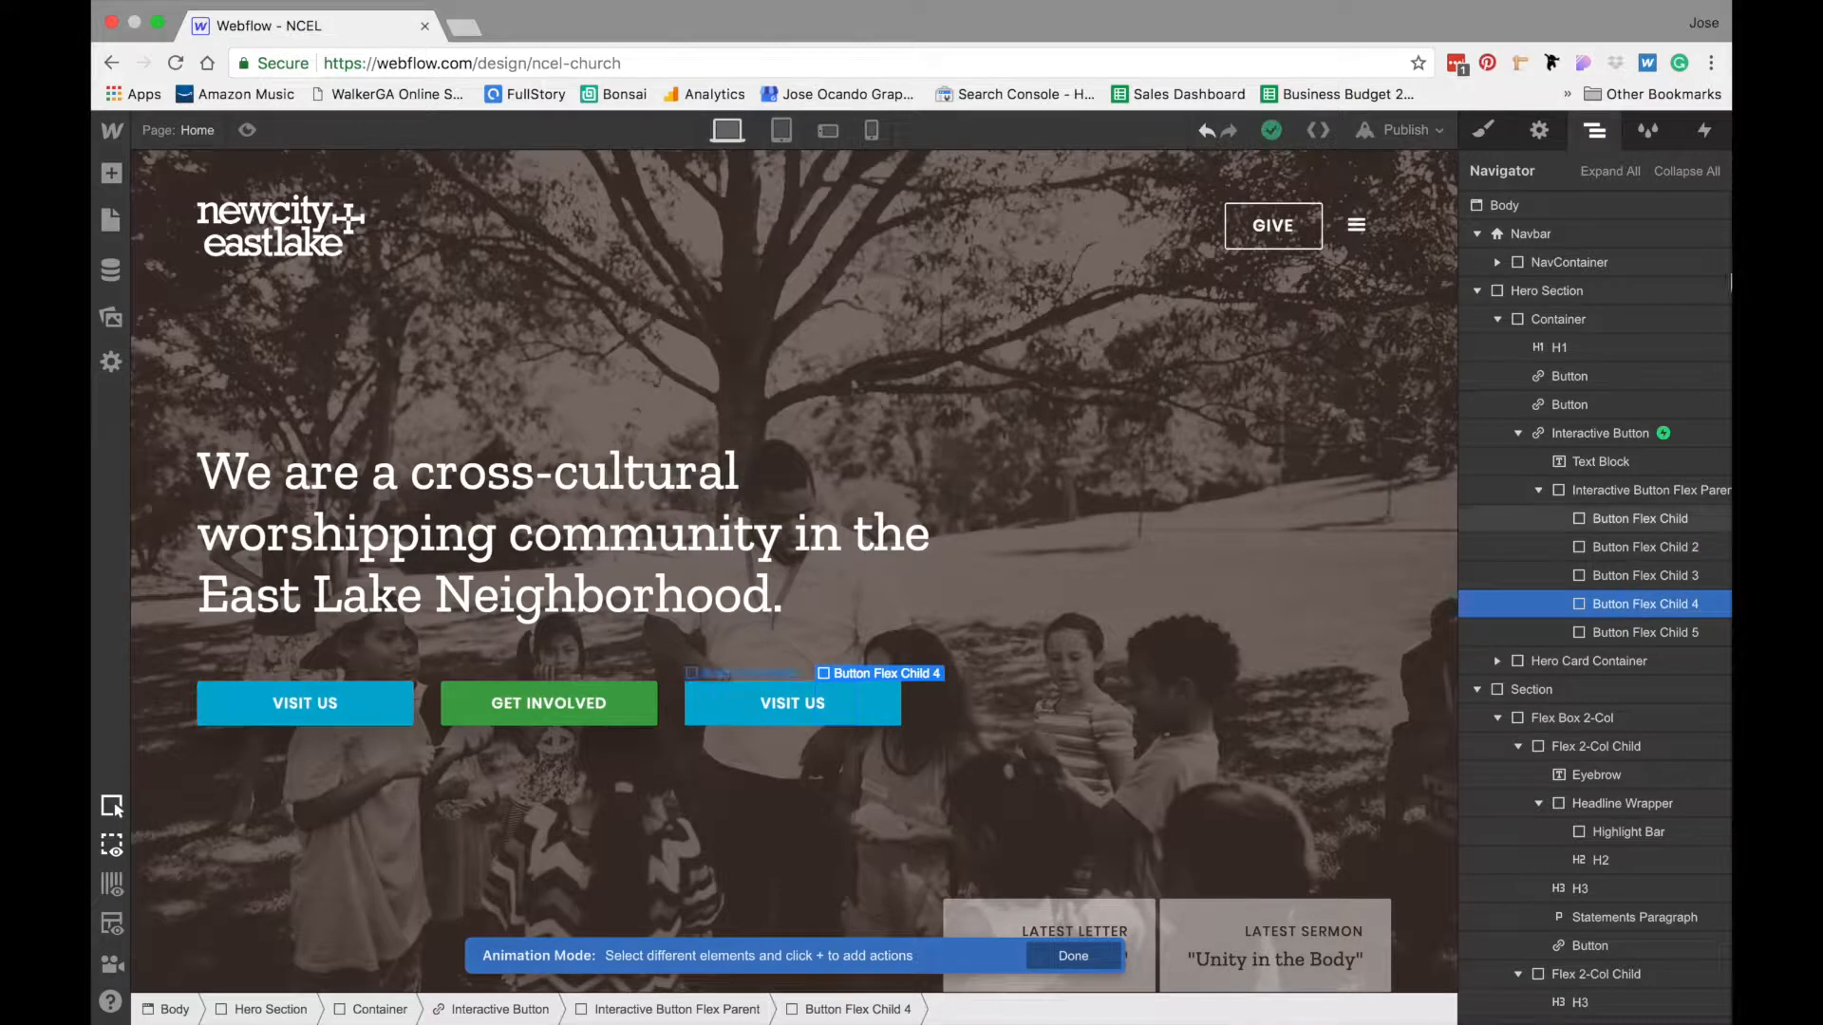
click(1704, 130)
click(1502, 300)
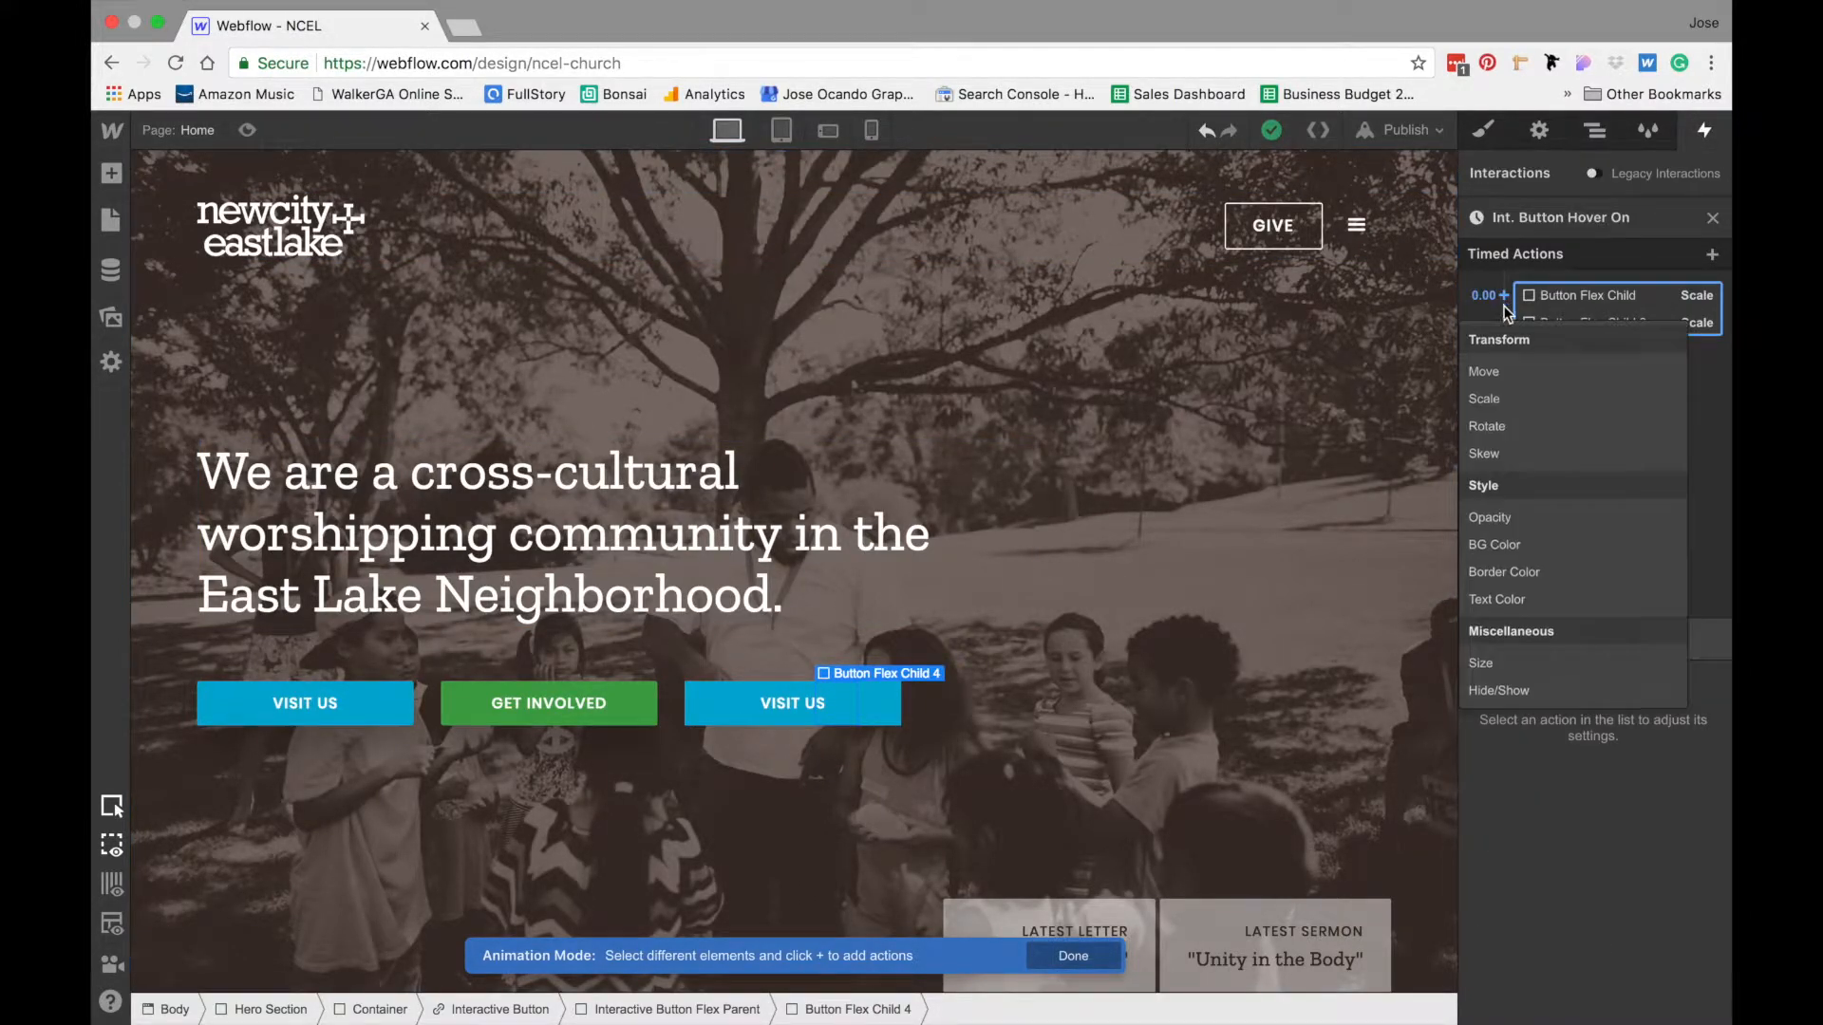
click(1515, 399)
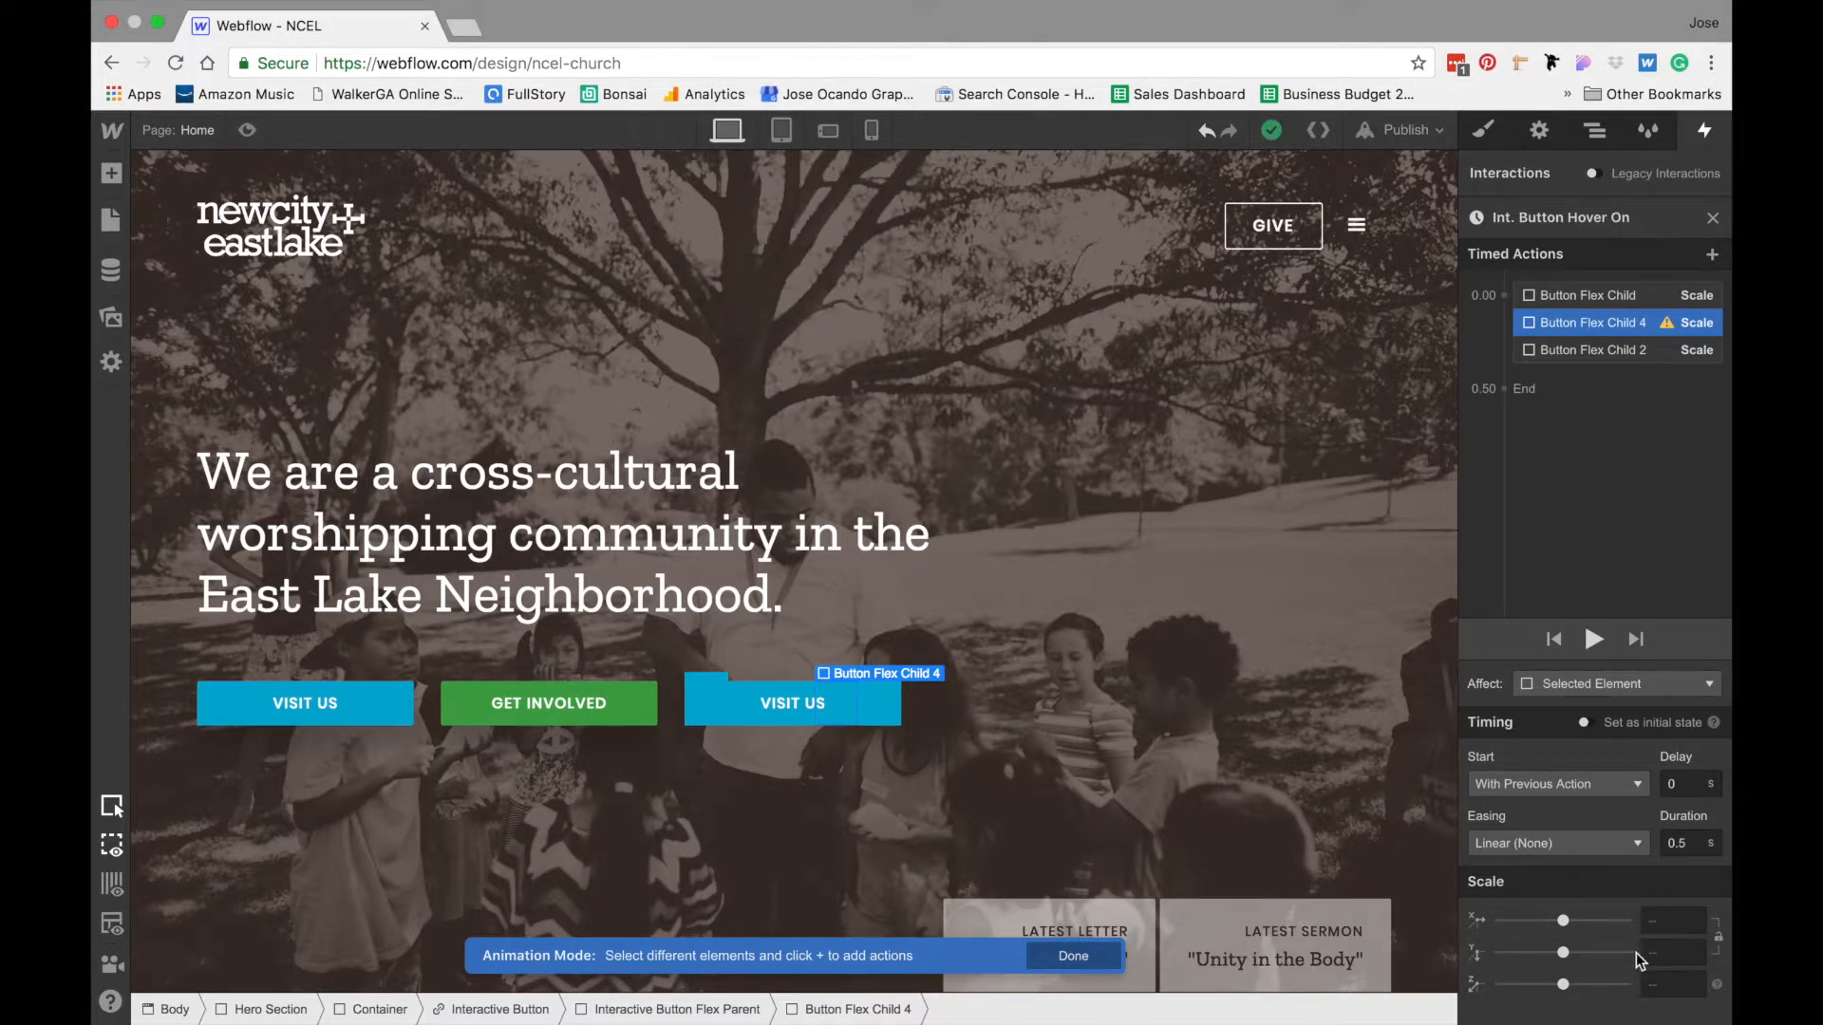
click(1667, 950)
text(0.8)
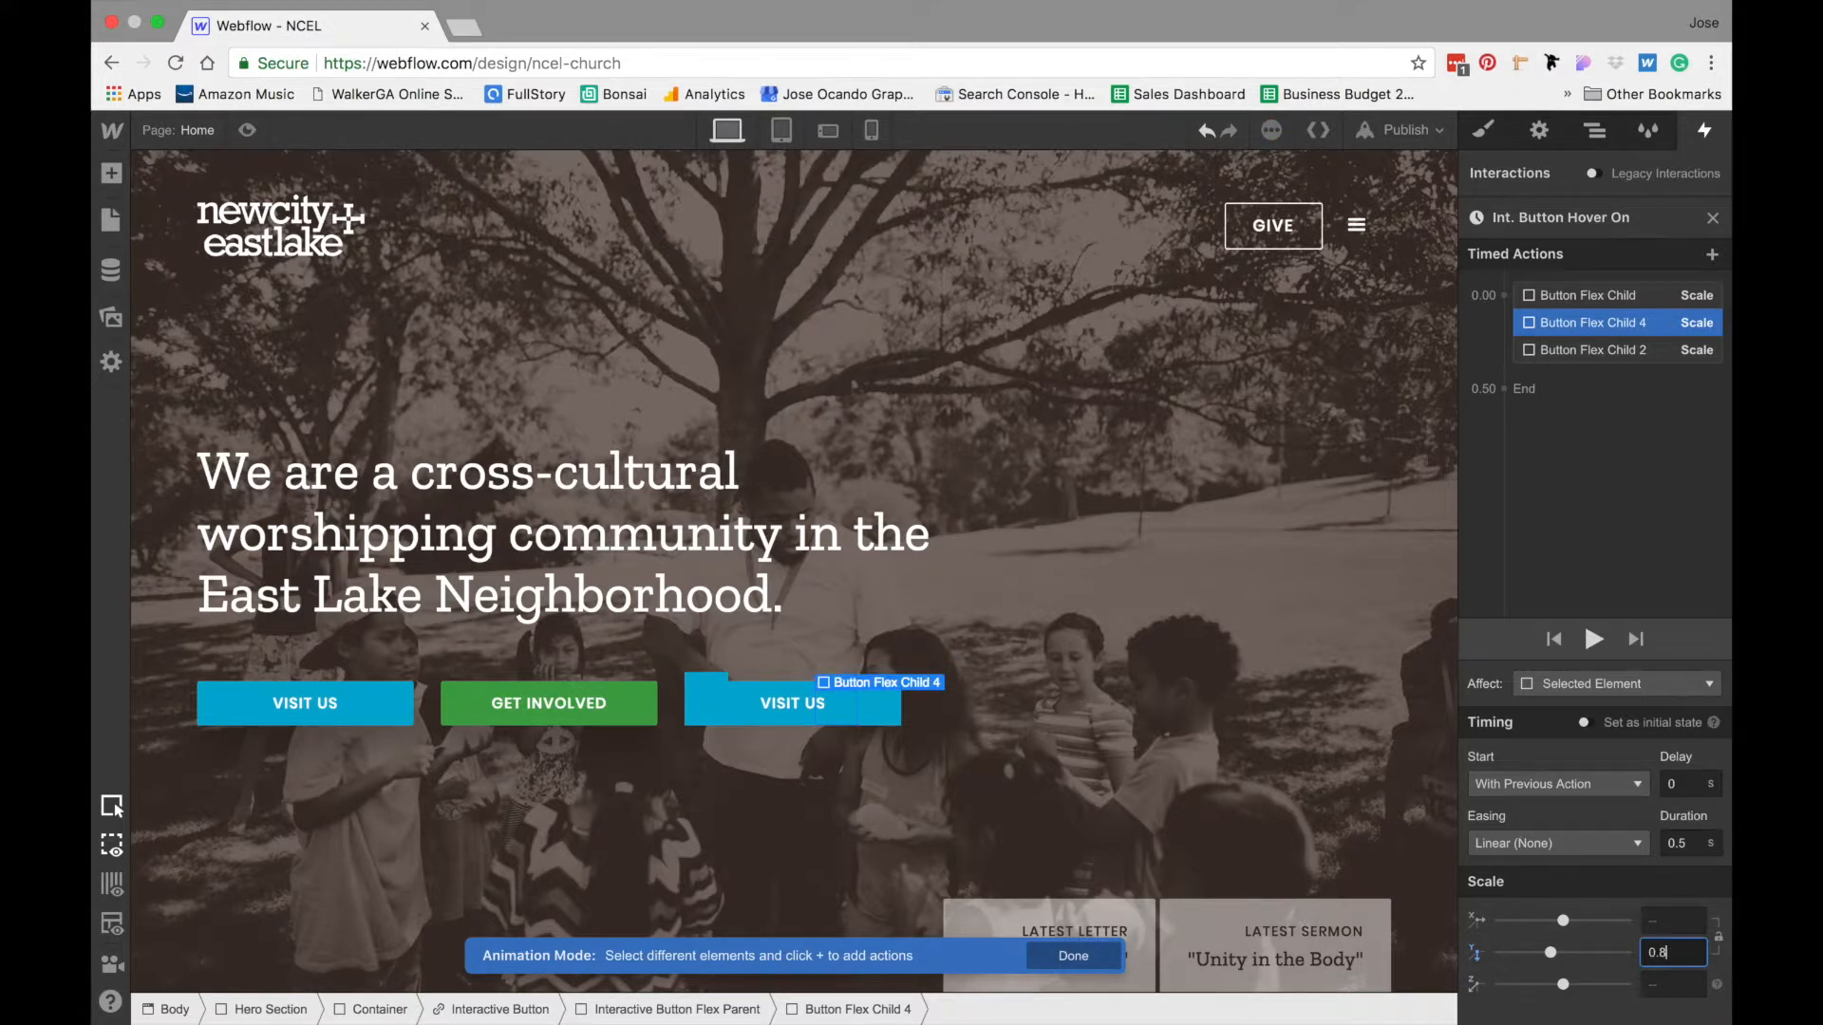
text(5)
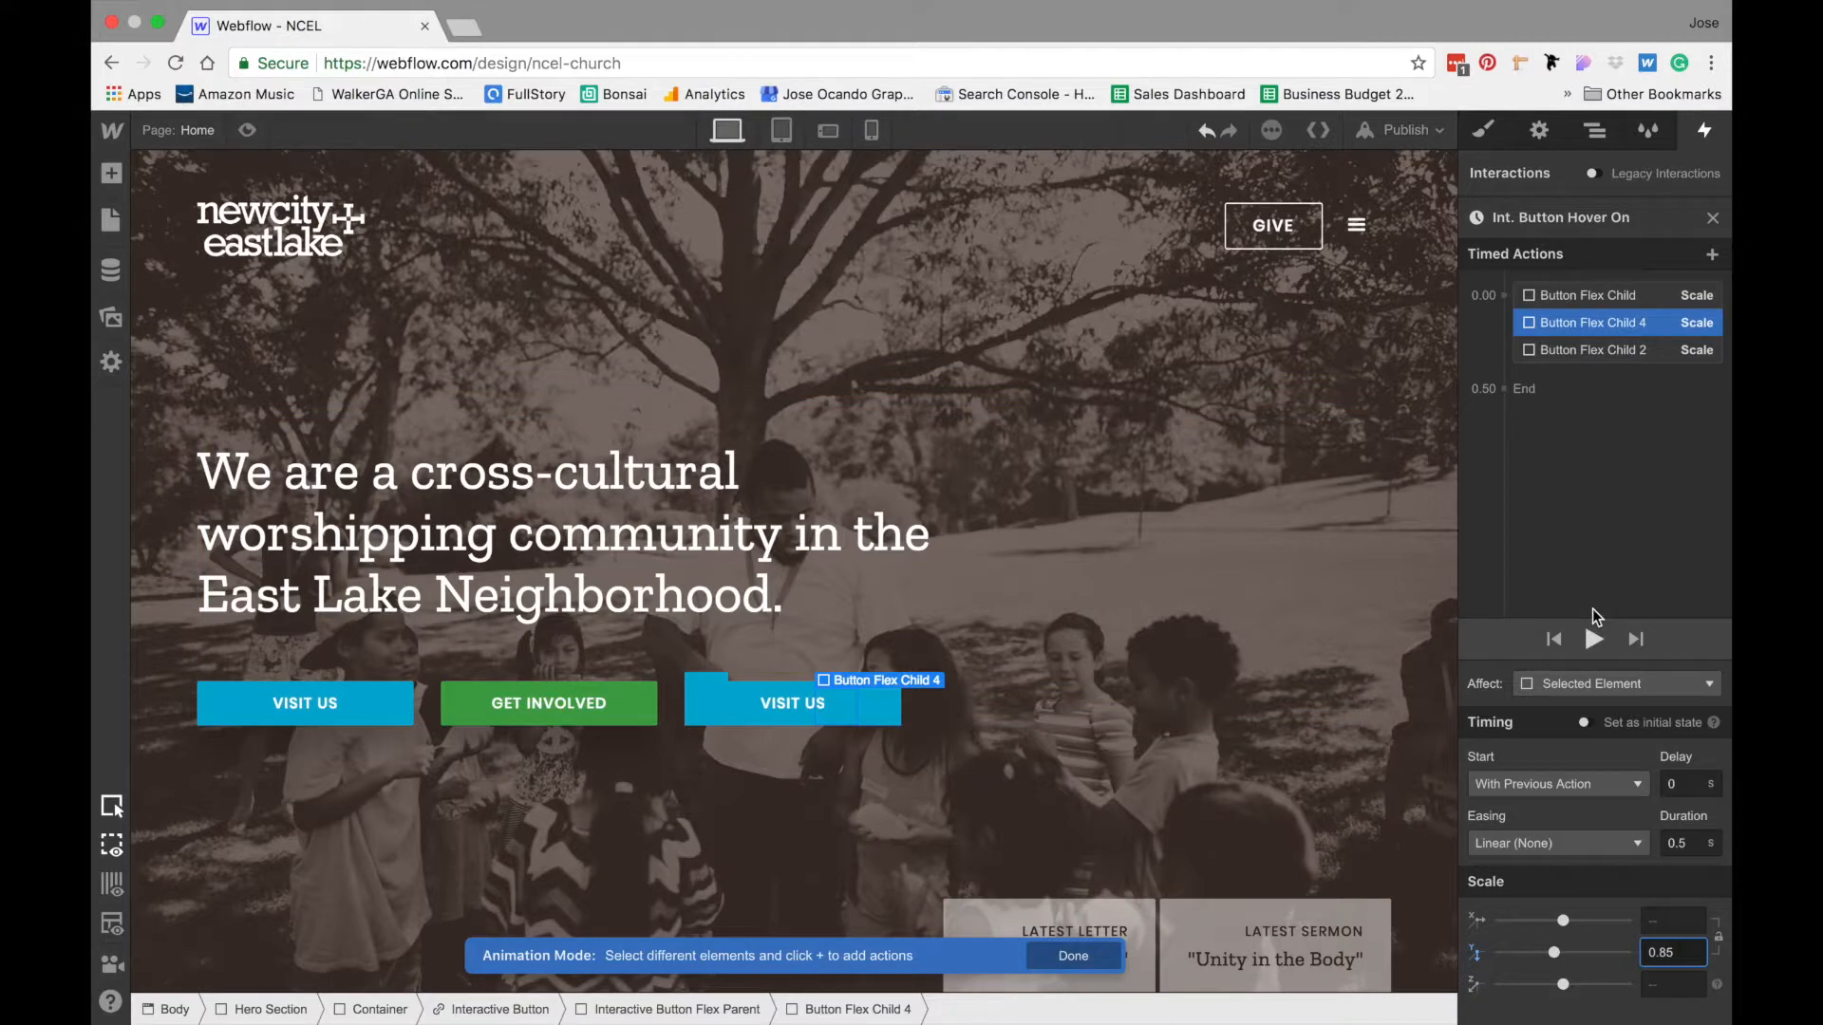
- Add a Scale action for Button Flex Child 5 at 0.00 s and set only its Y scale to 1.1
click(1604, 135)
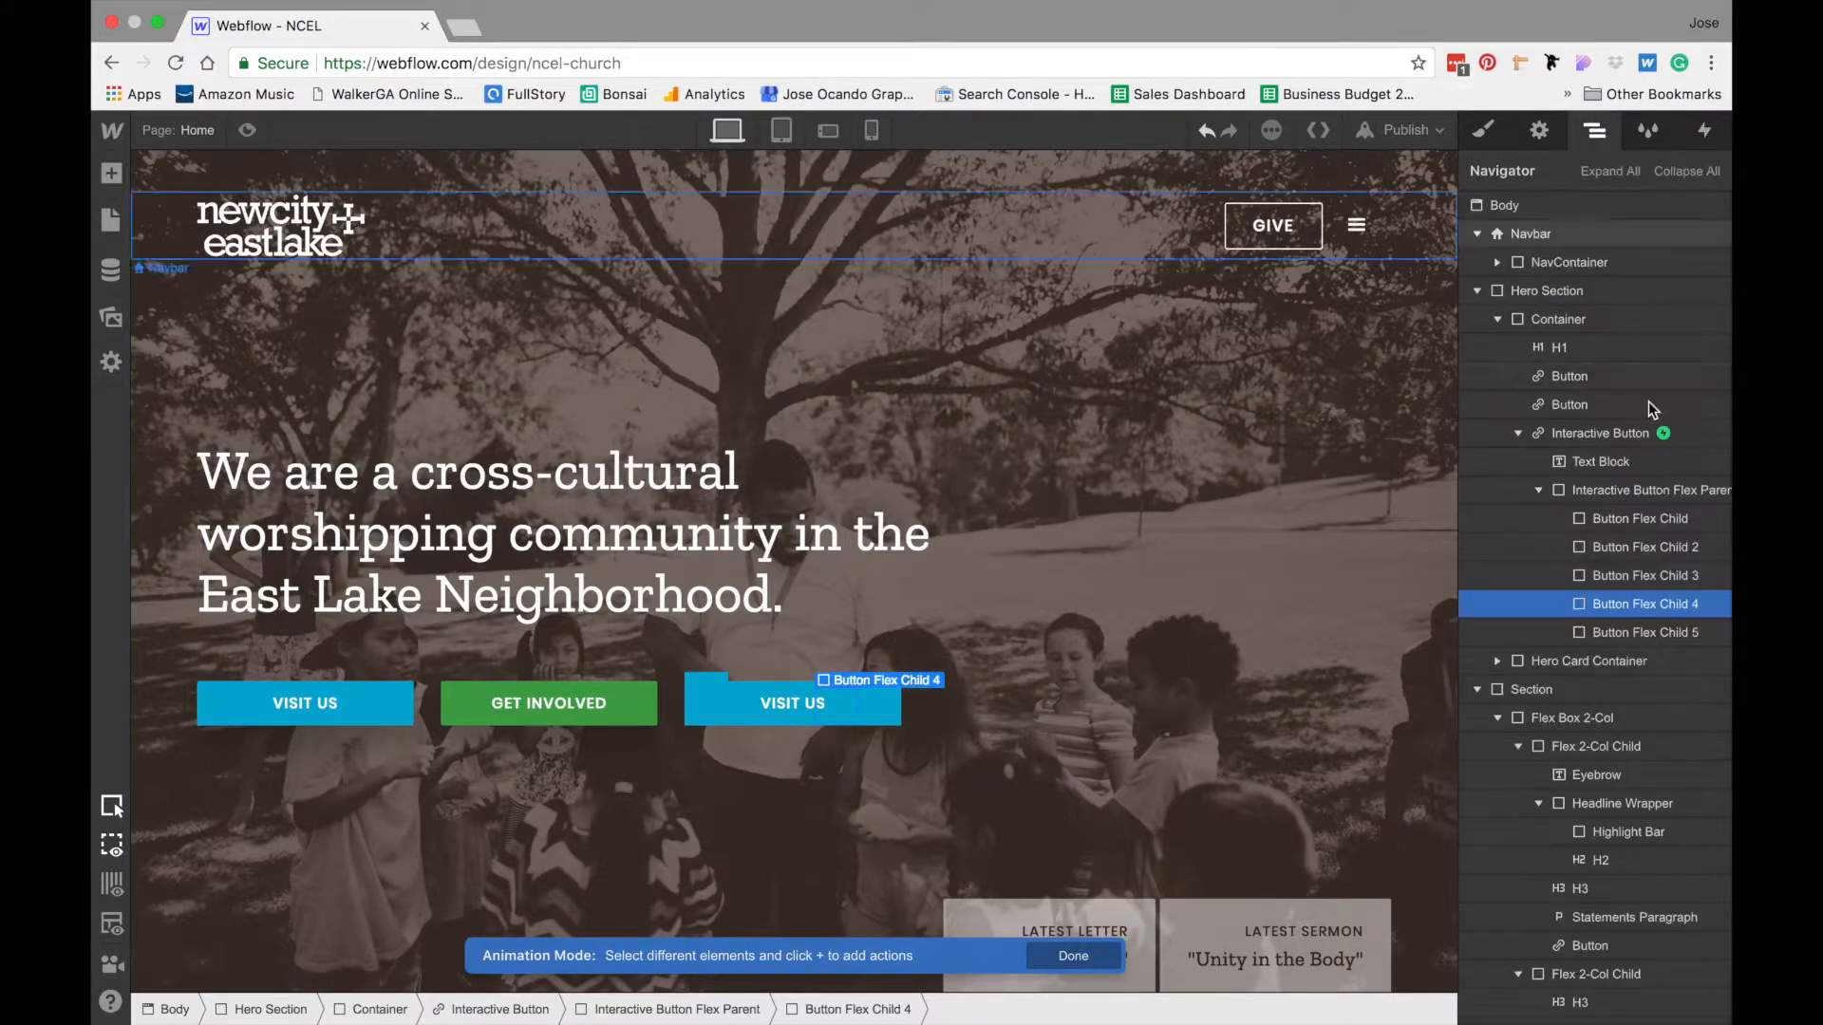
click(1635, 629)
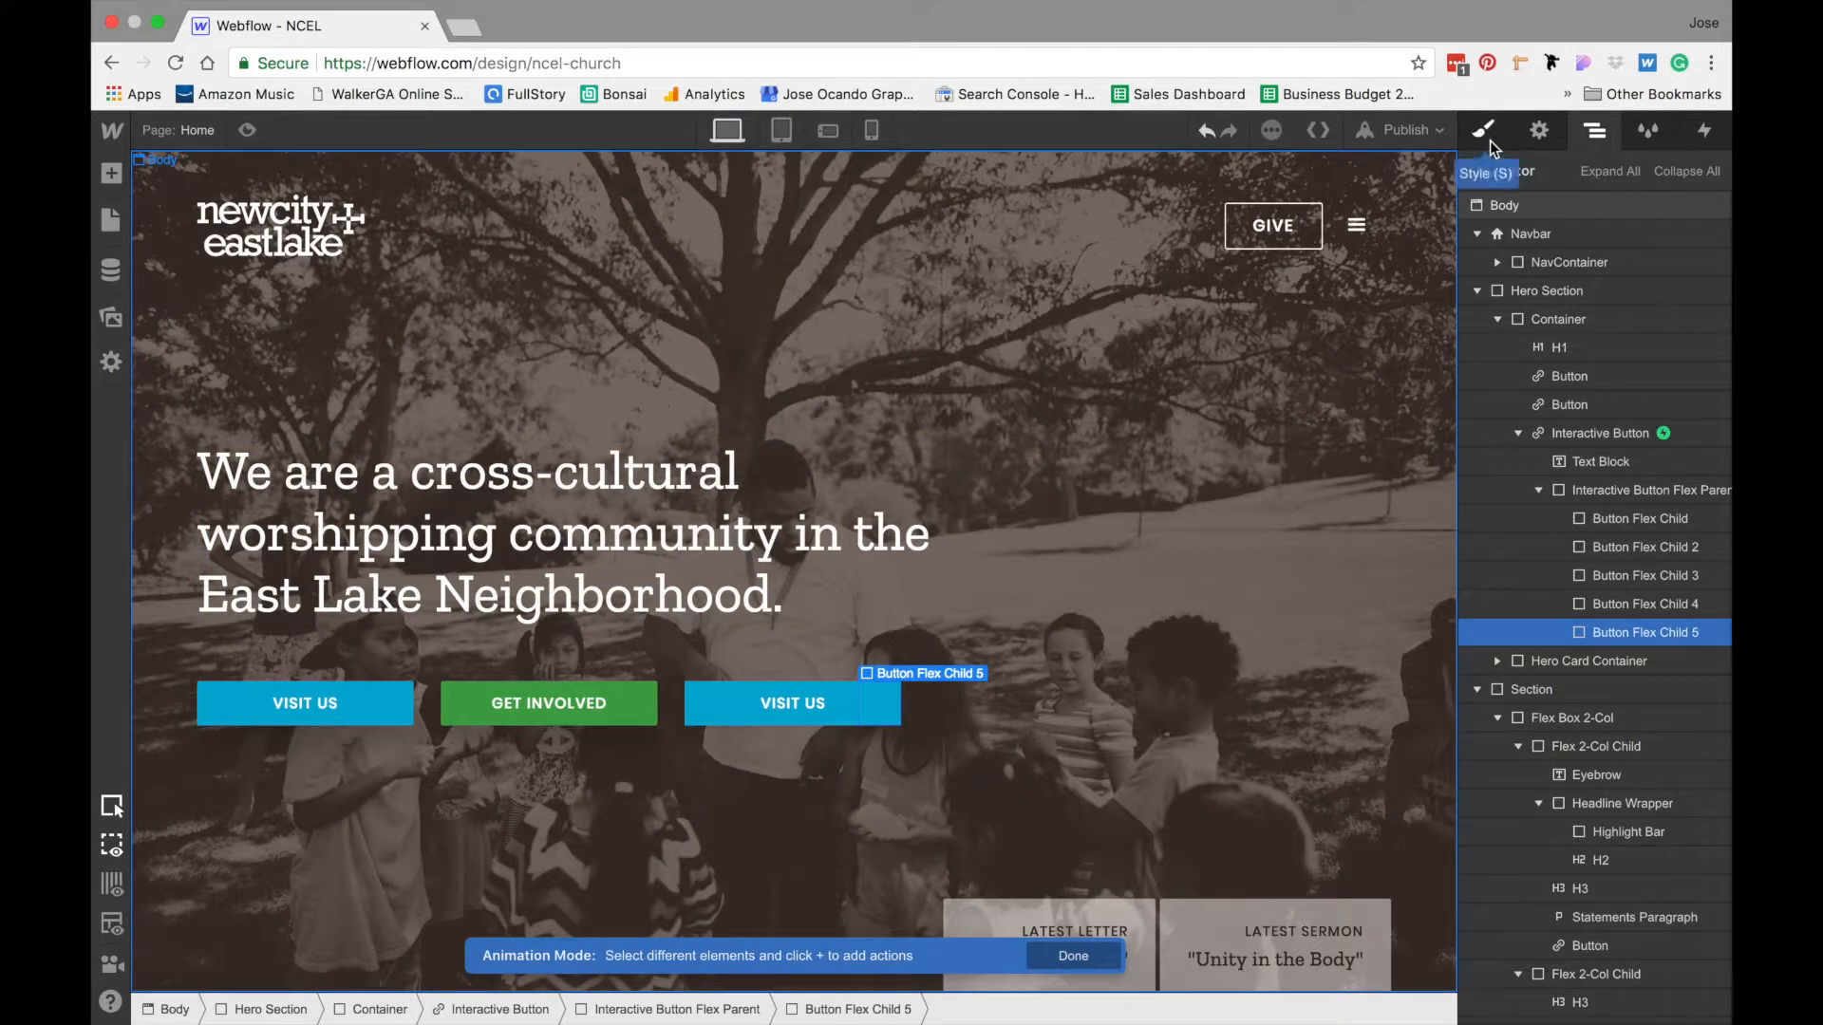
click(1704, 130)
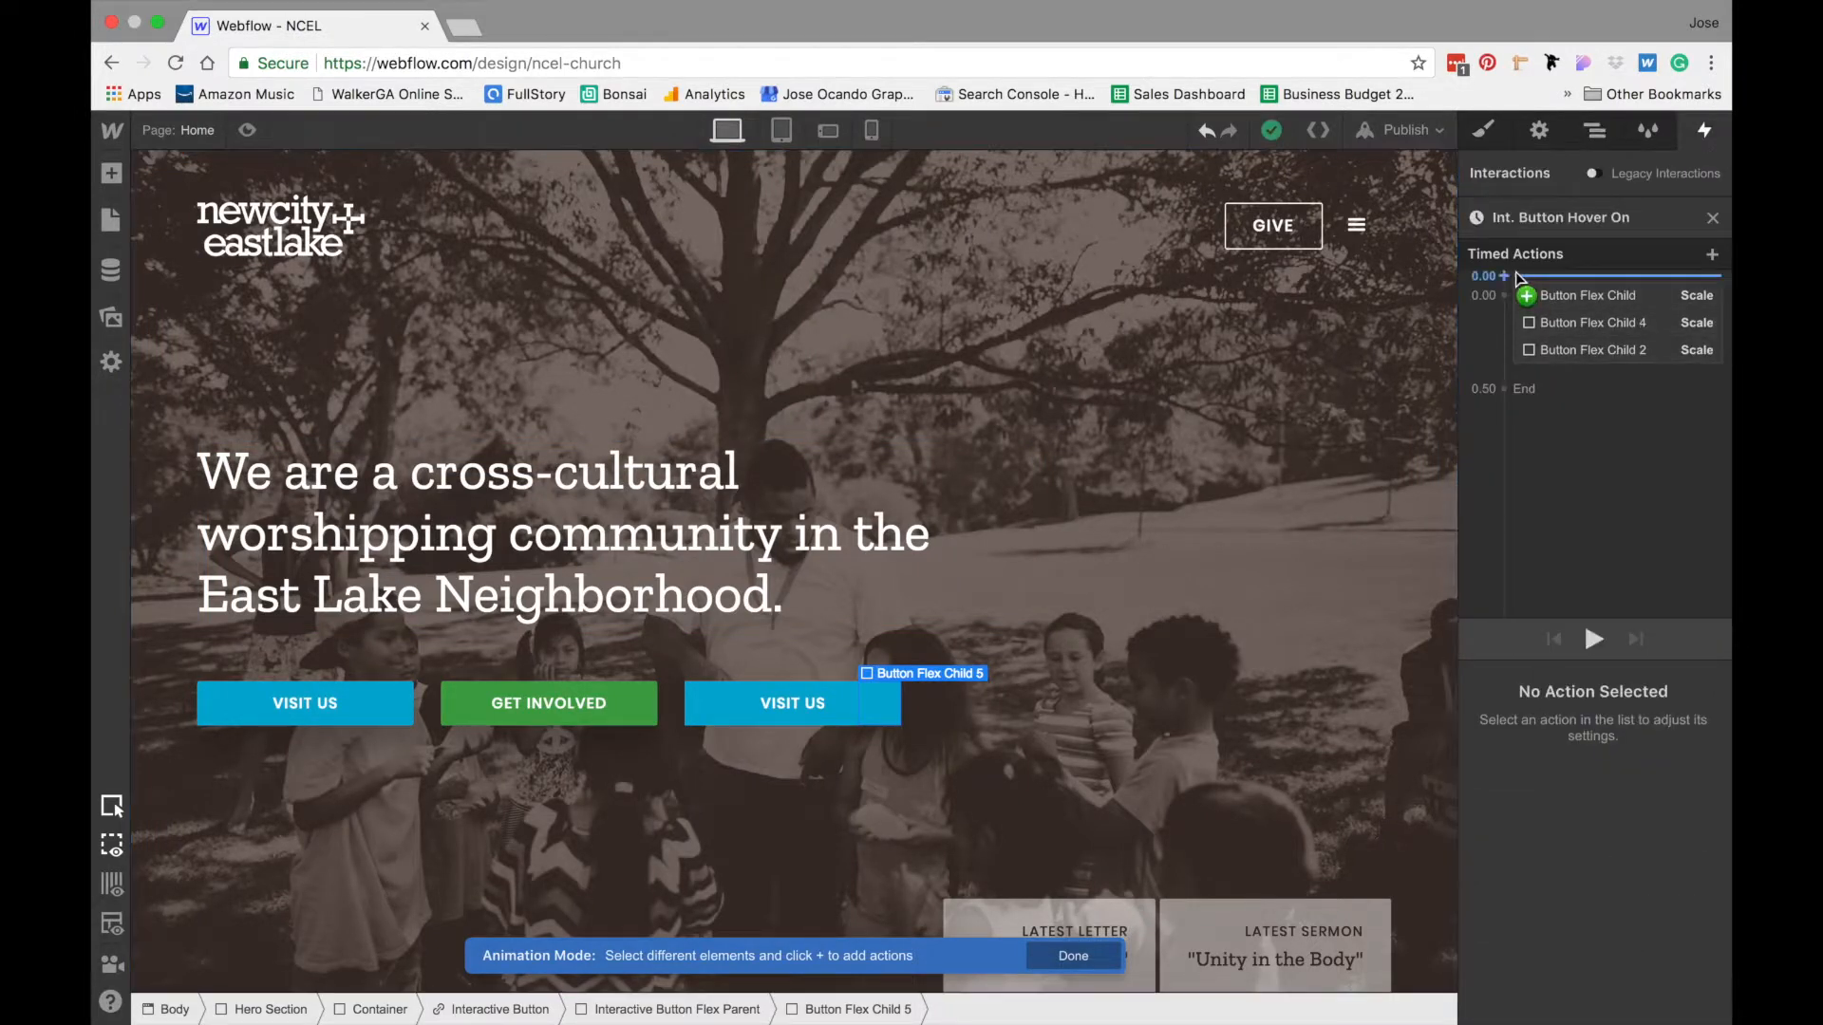
click(1504, 276)
click(1490, 401)
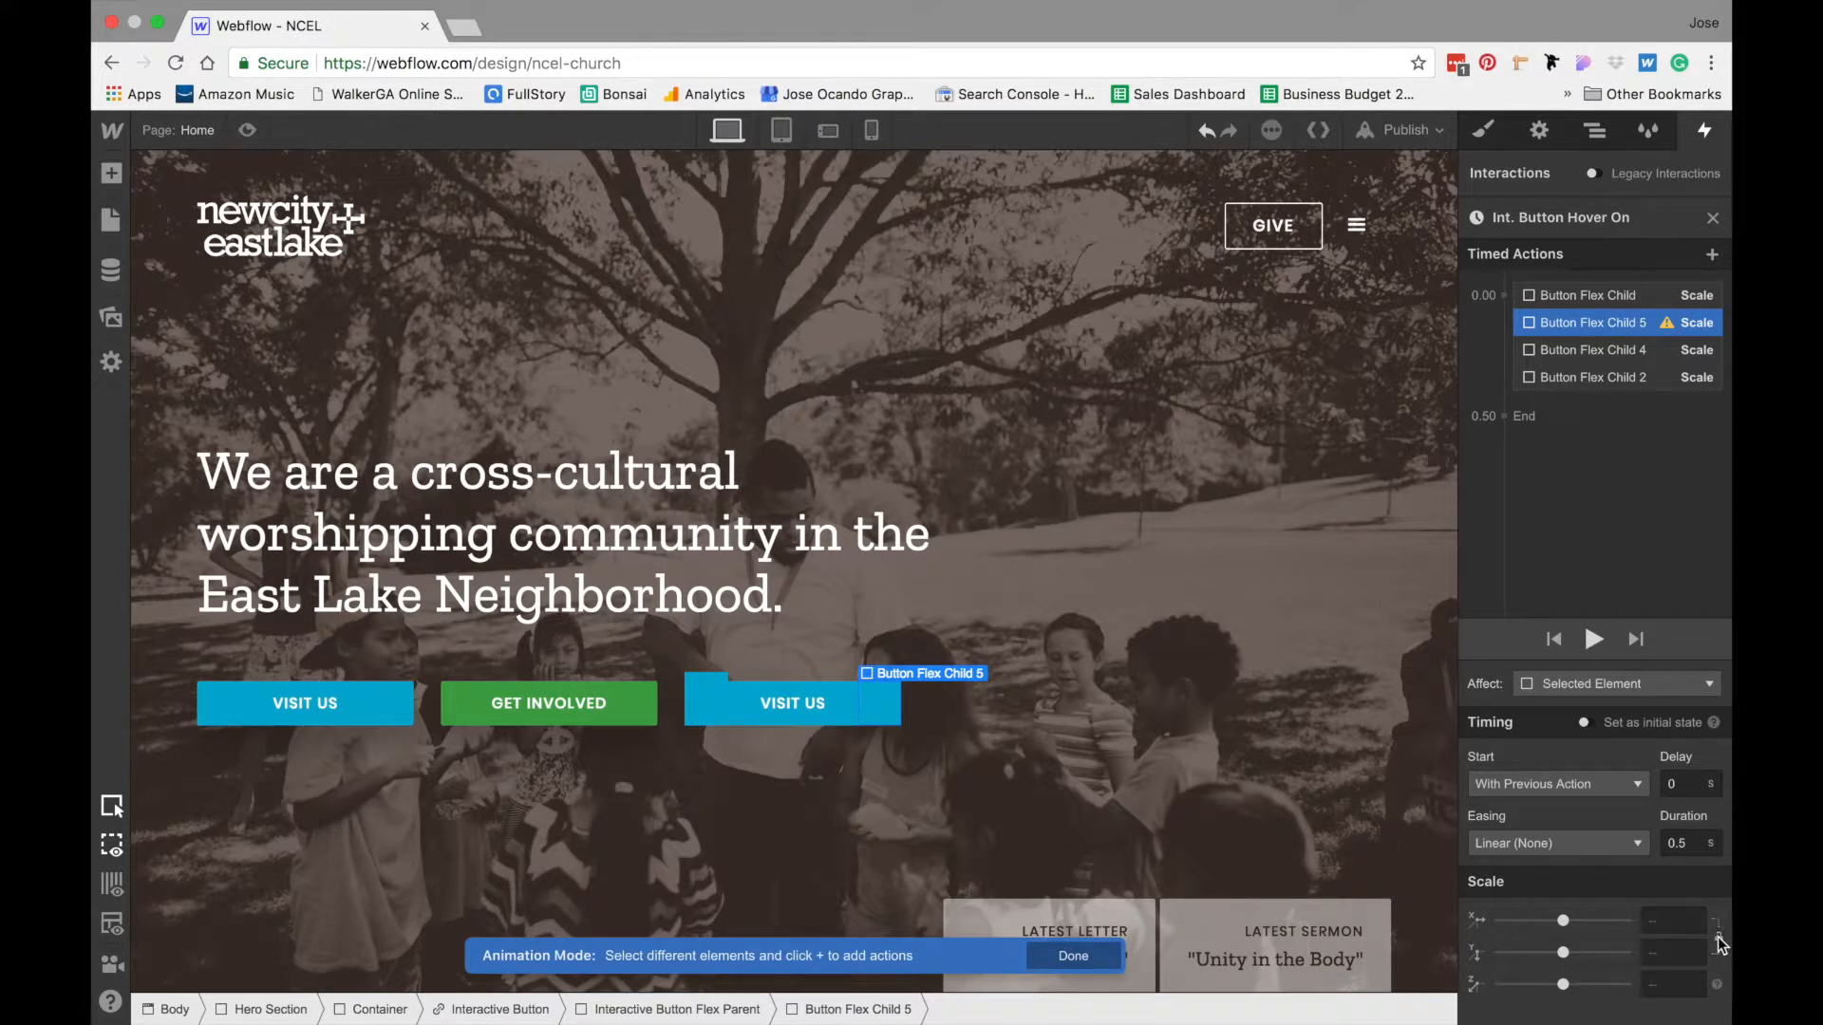
click(1667, 954)
text(1.1)
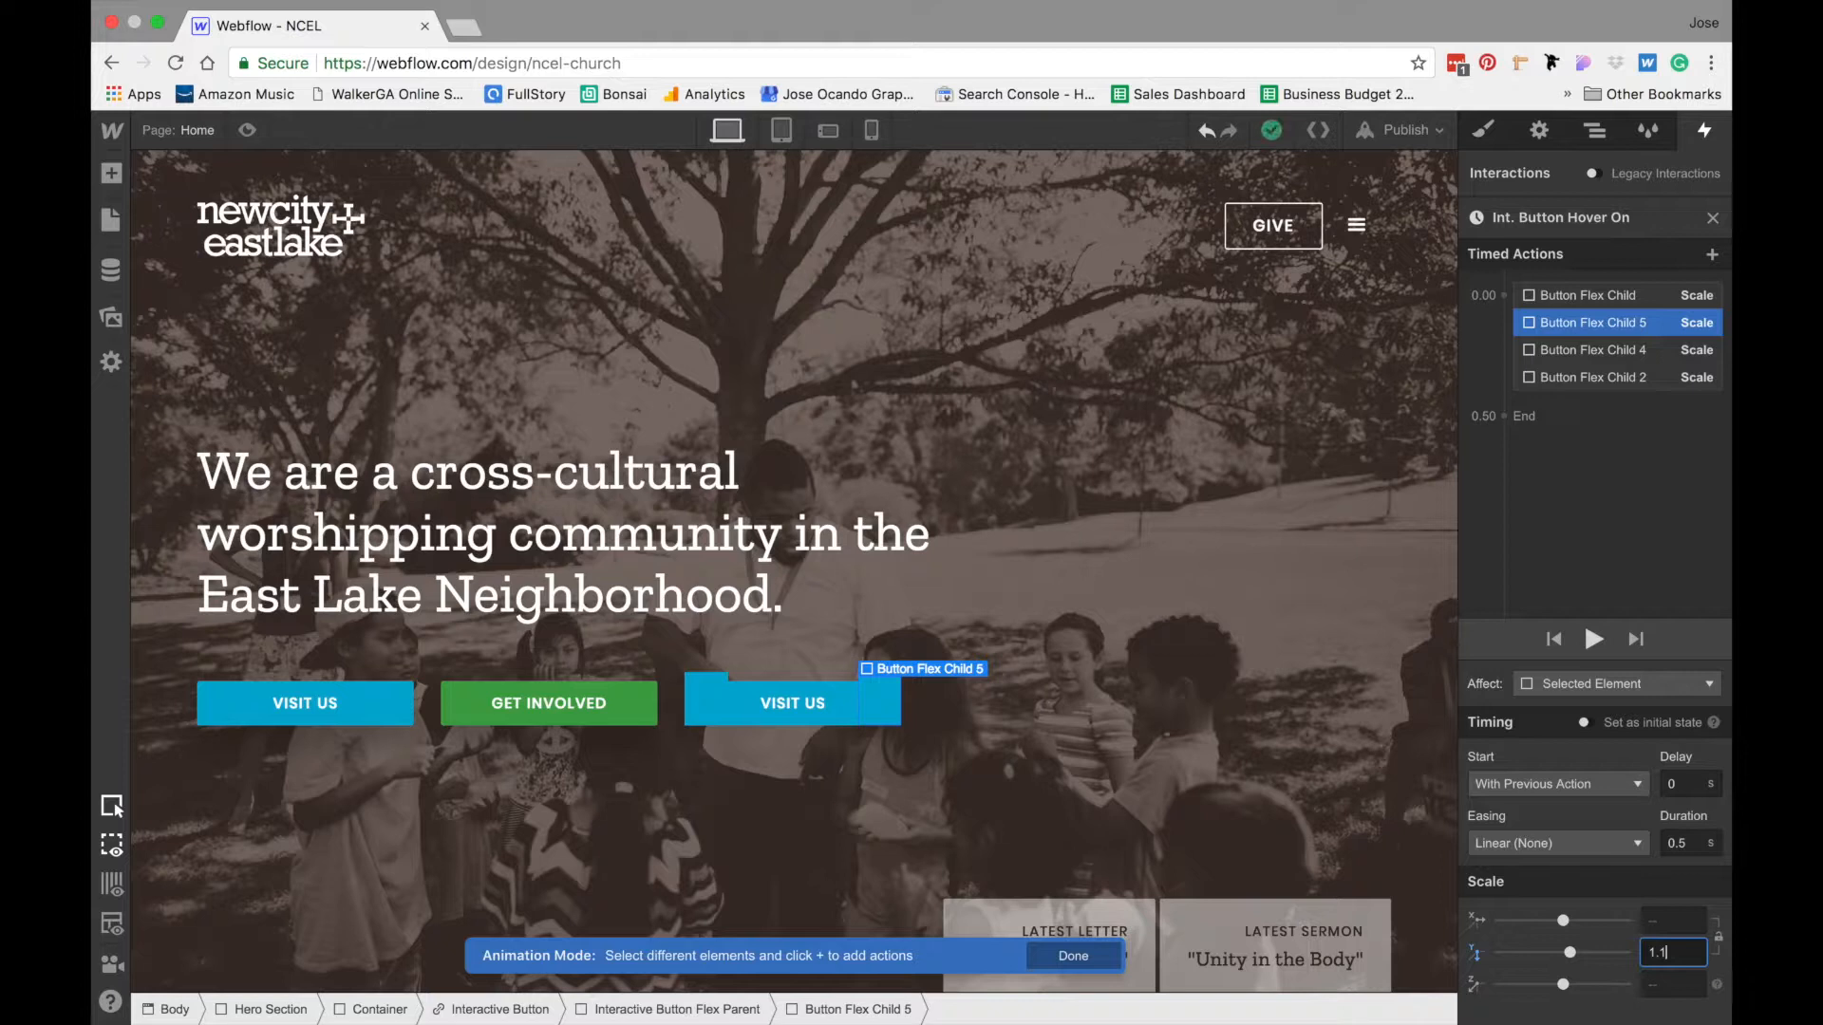
- Give Button Flex Child 2's Scale action a 0.2 s duration and Ease easing
click(1563, 380)
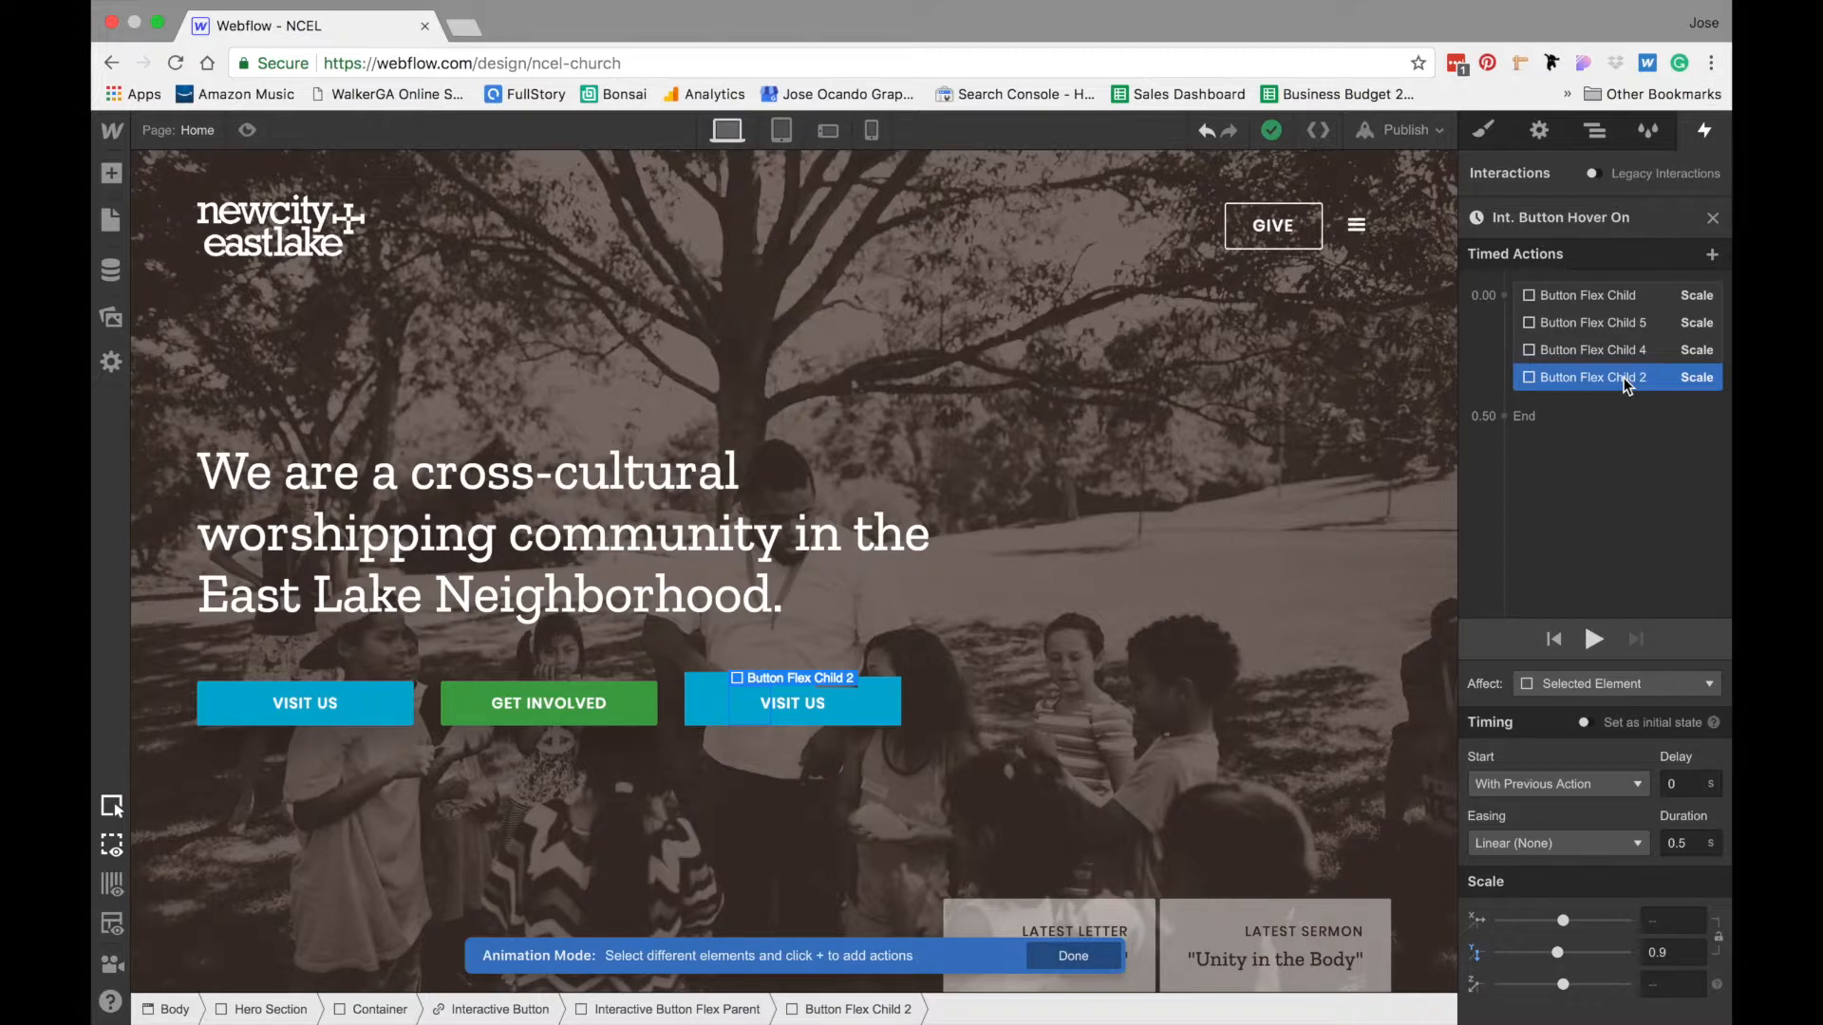
click(1693, 844)
key(BackSpace)
text(2)
click(1566, 852)
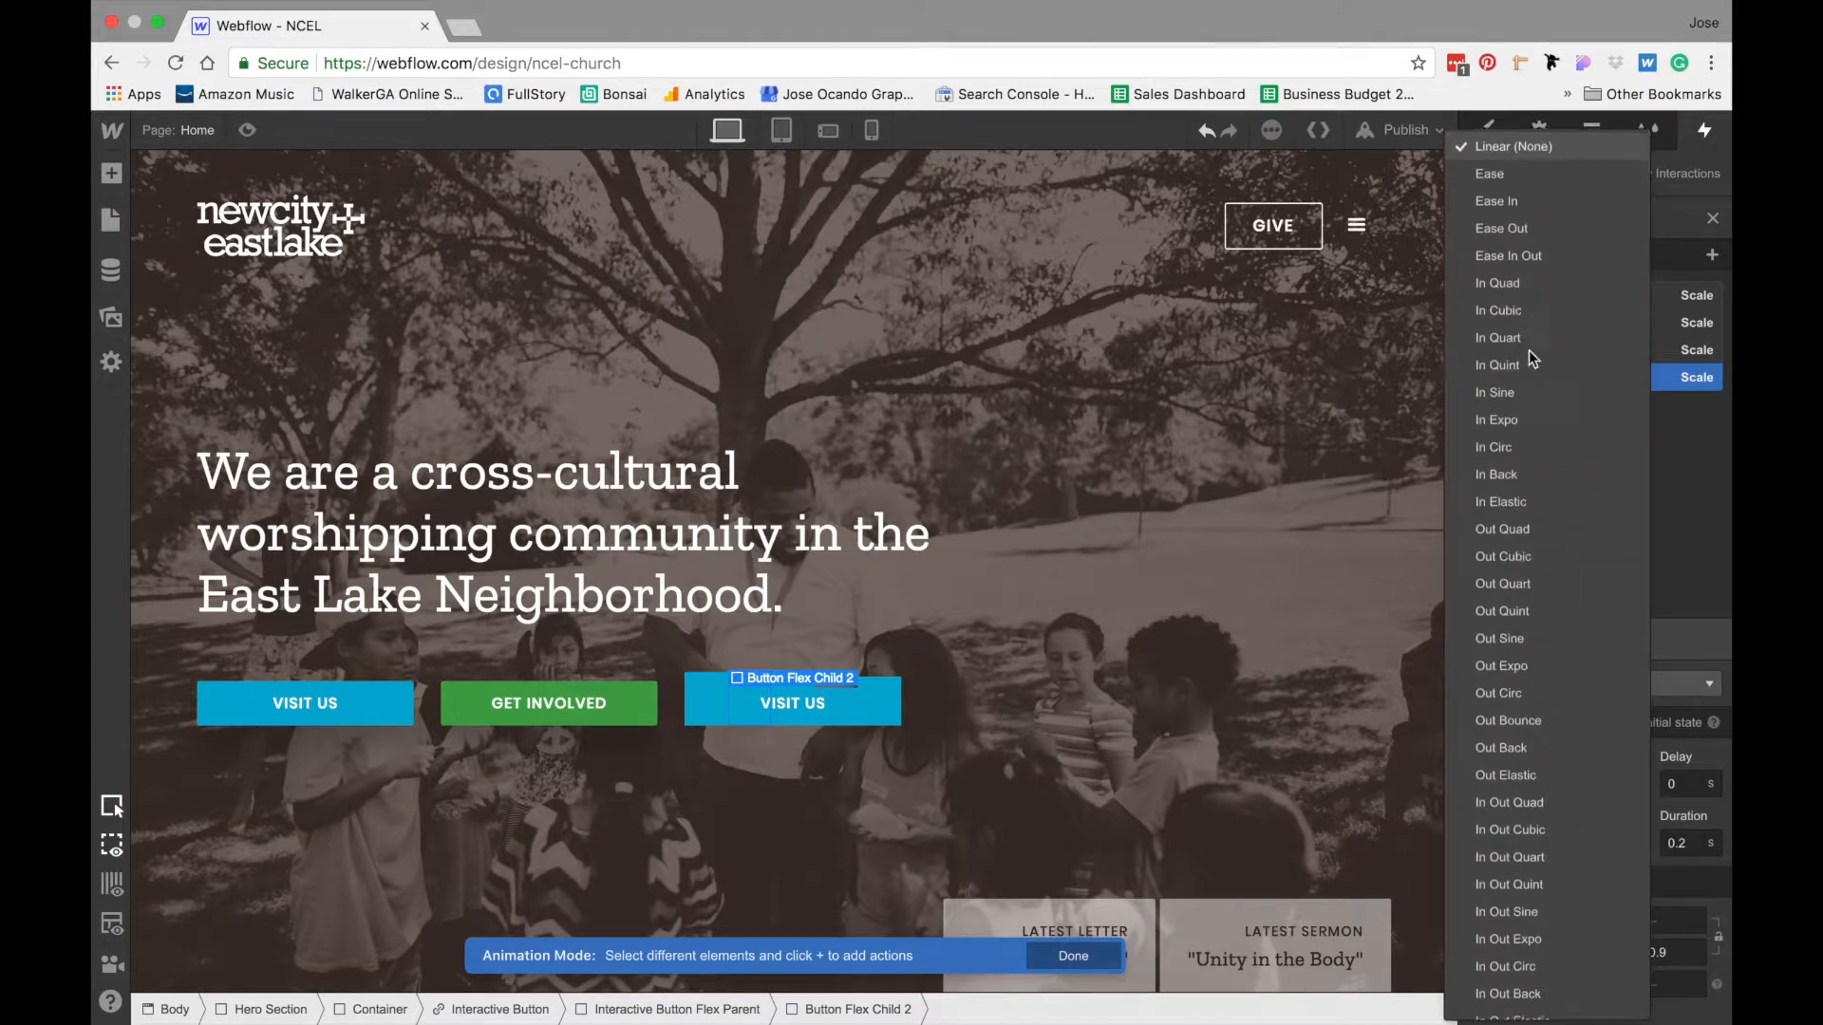
click(1525, 158)
- Give Button Flex Child 4's Scale action a 0.2 s duration and Ease easing
click(1589, 350)
click(1688, 842)
key(BackSpace)
text(2)
click(1580, 837)
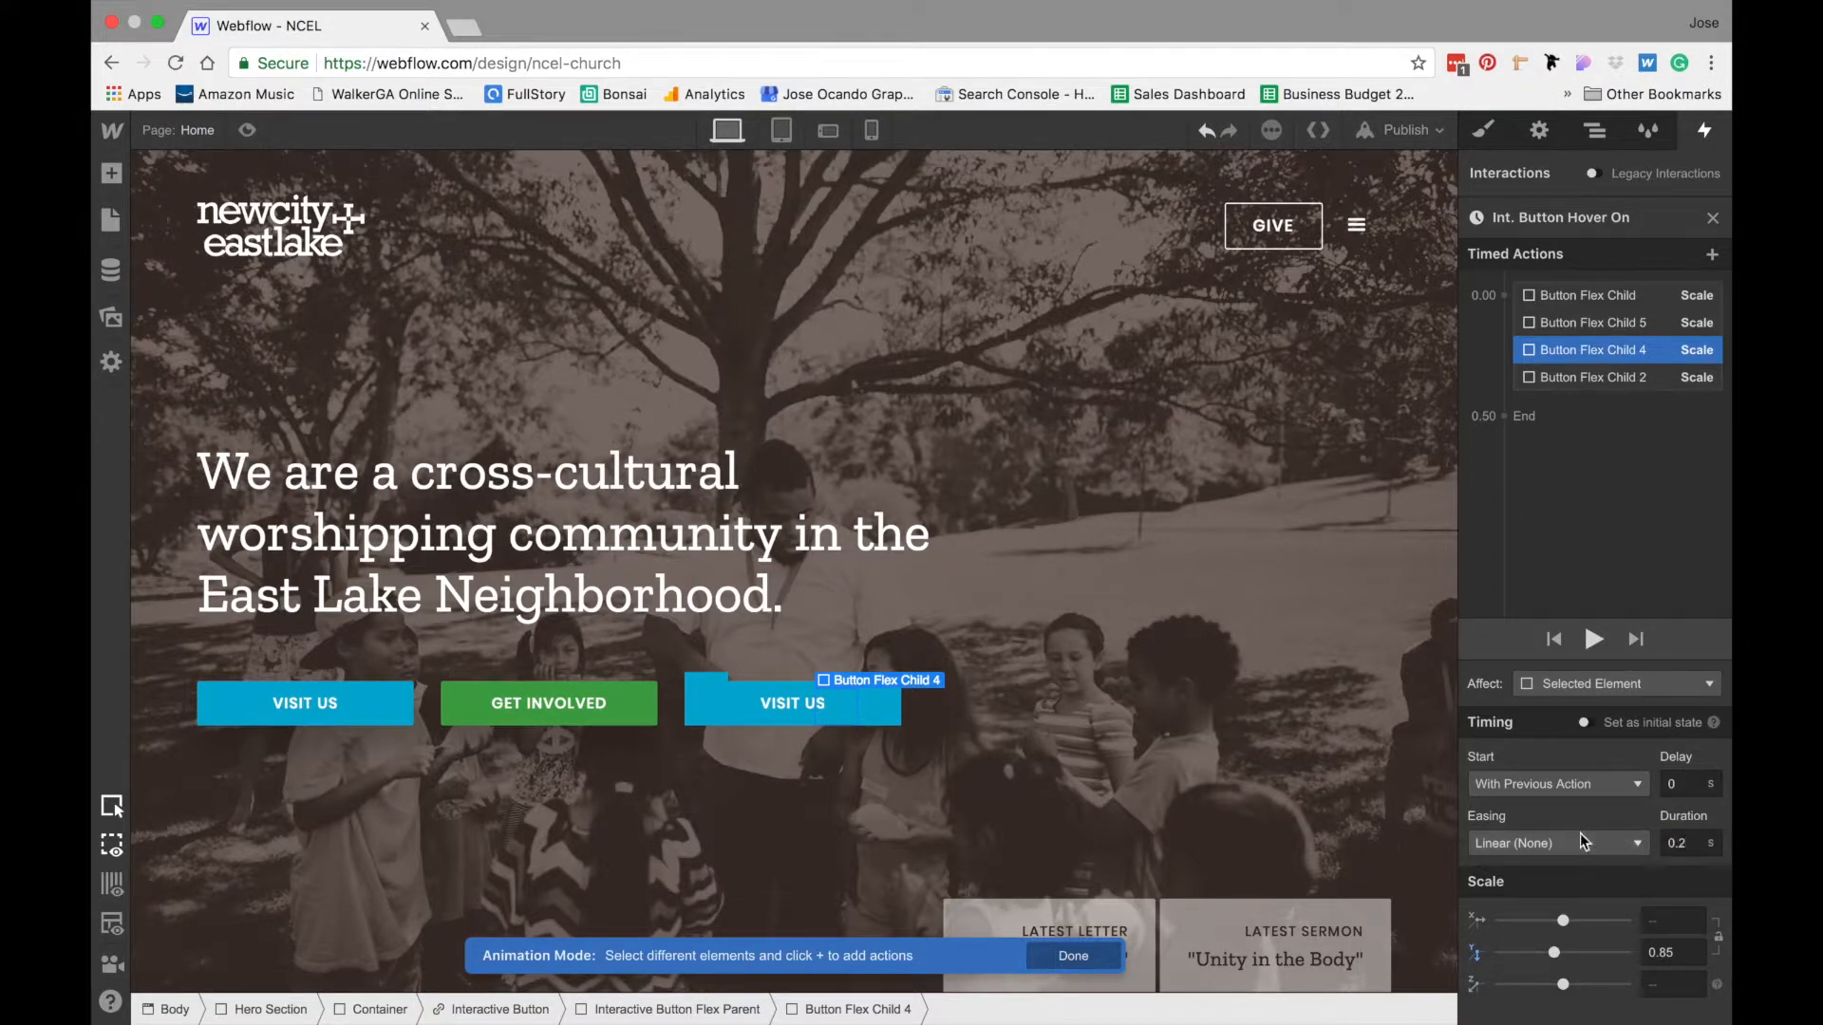
click(1506, 163)
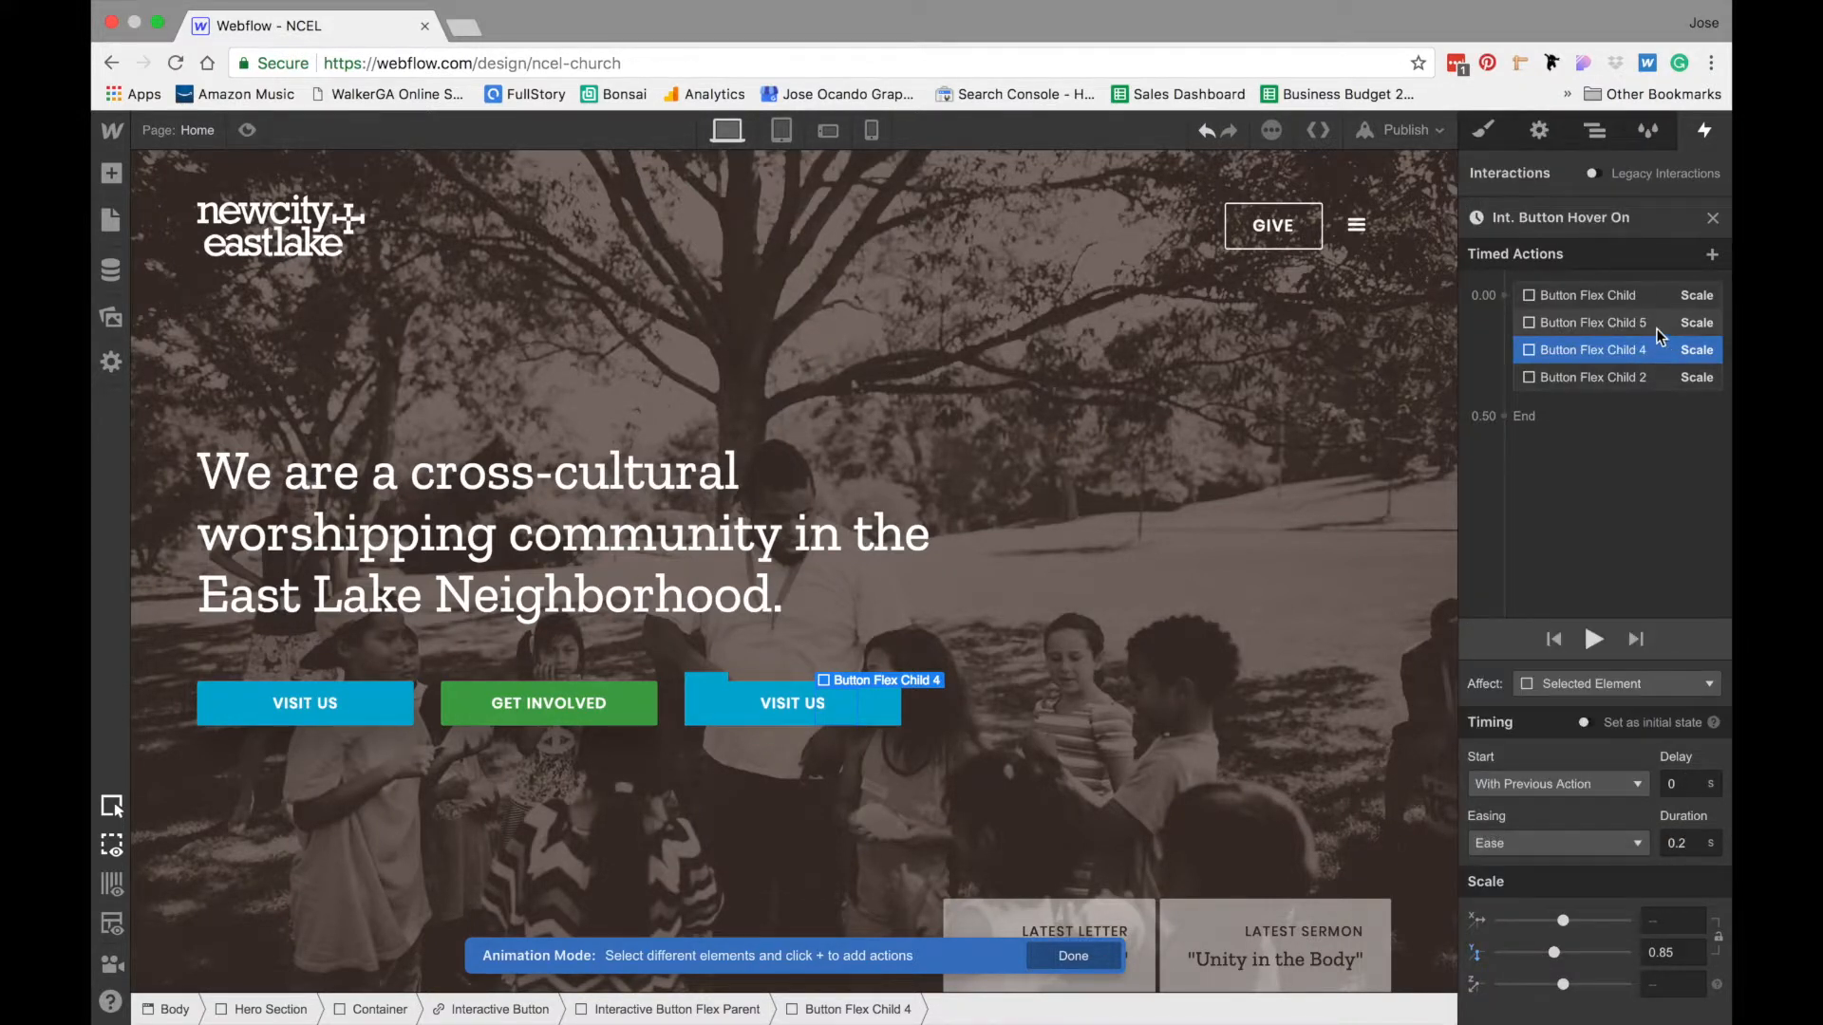
- Give Button Flex Child 5's Scale action a 0.2 s duration and Ease easing
click(1656, 326)
click(1688, 845)
key(BackSpace)
text(2)
click(1594, 843)
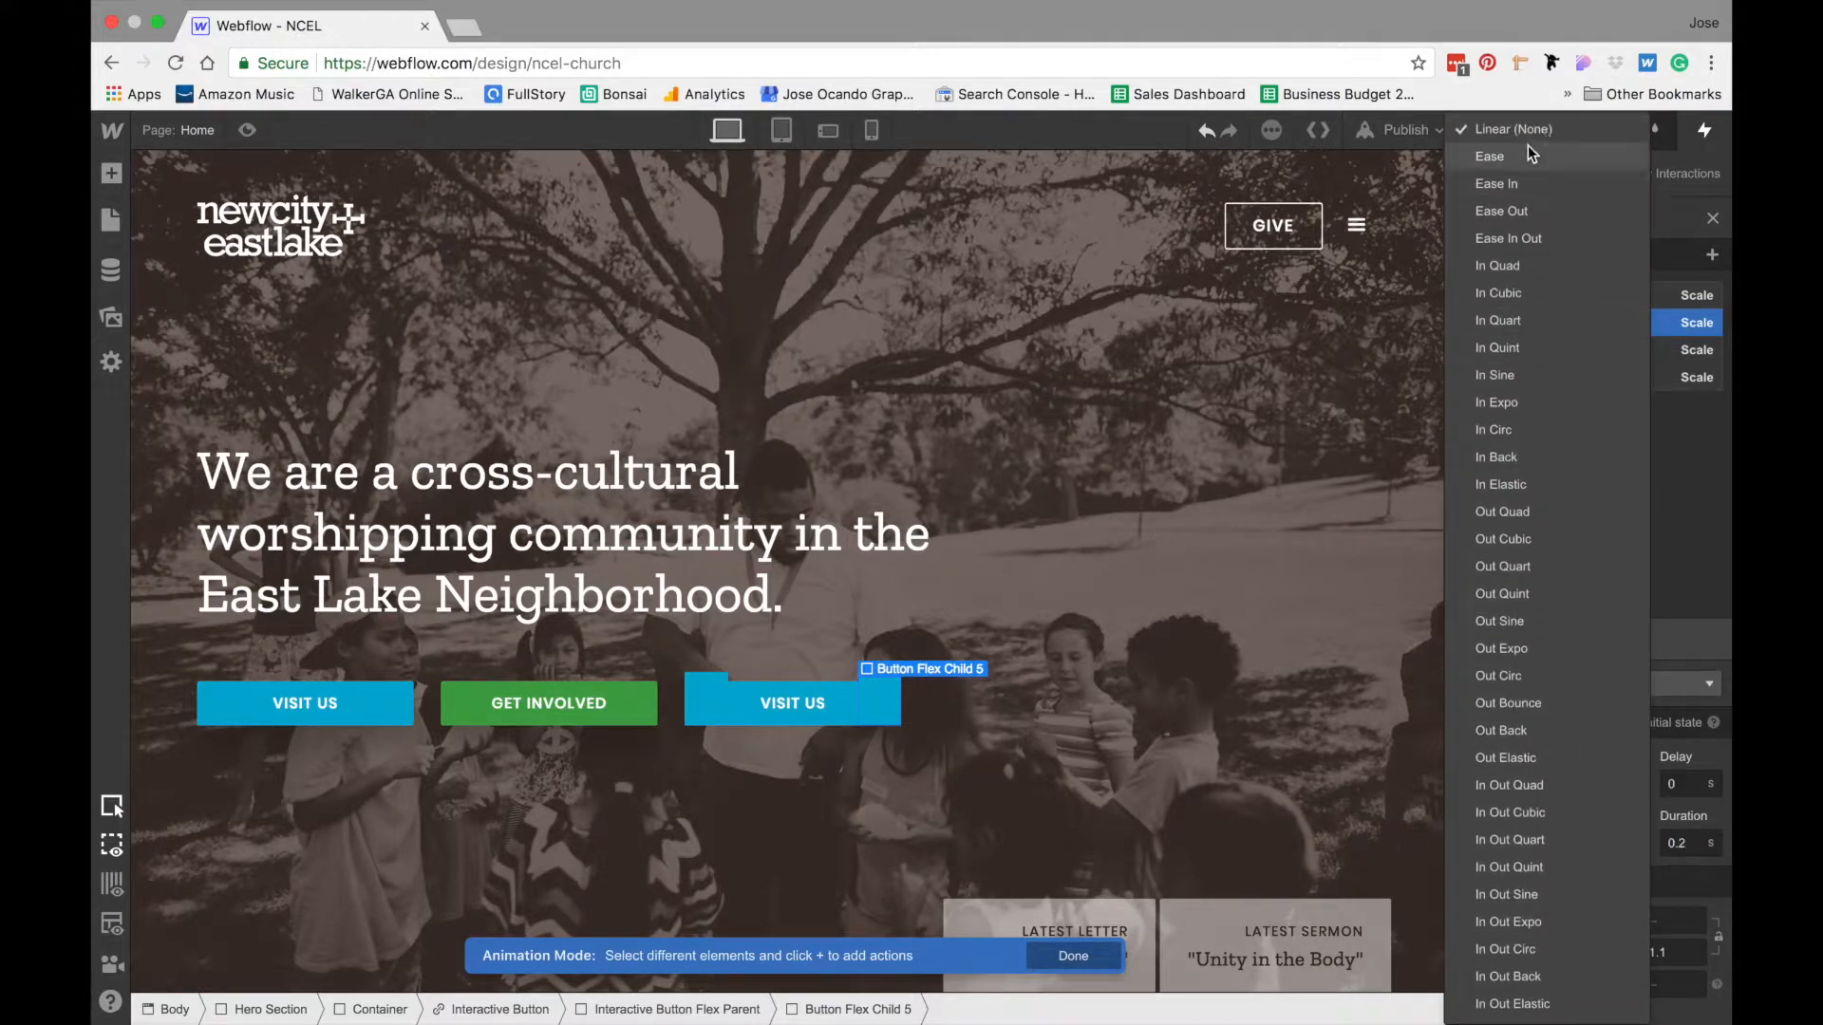
click(1528, 150)
- Give the first Button Flex Child's Scale action a 0.2 s duration and Ease easing, and close the hover-on animation
click(1594, 287)
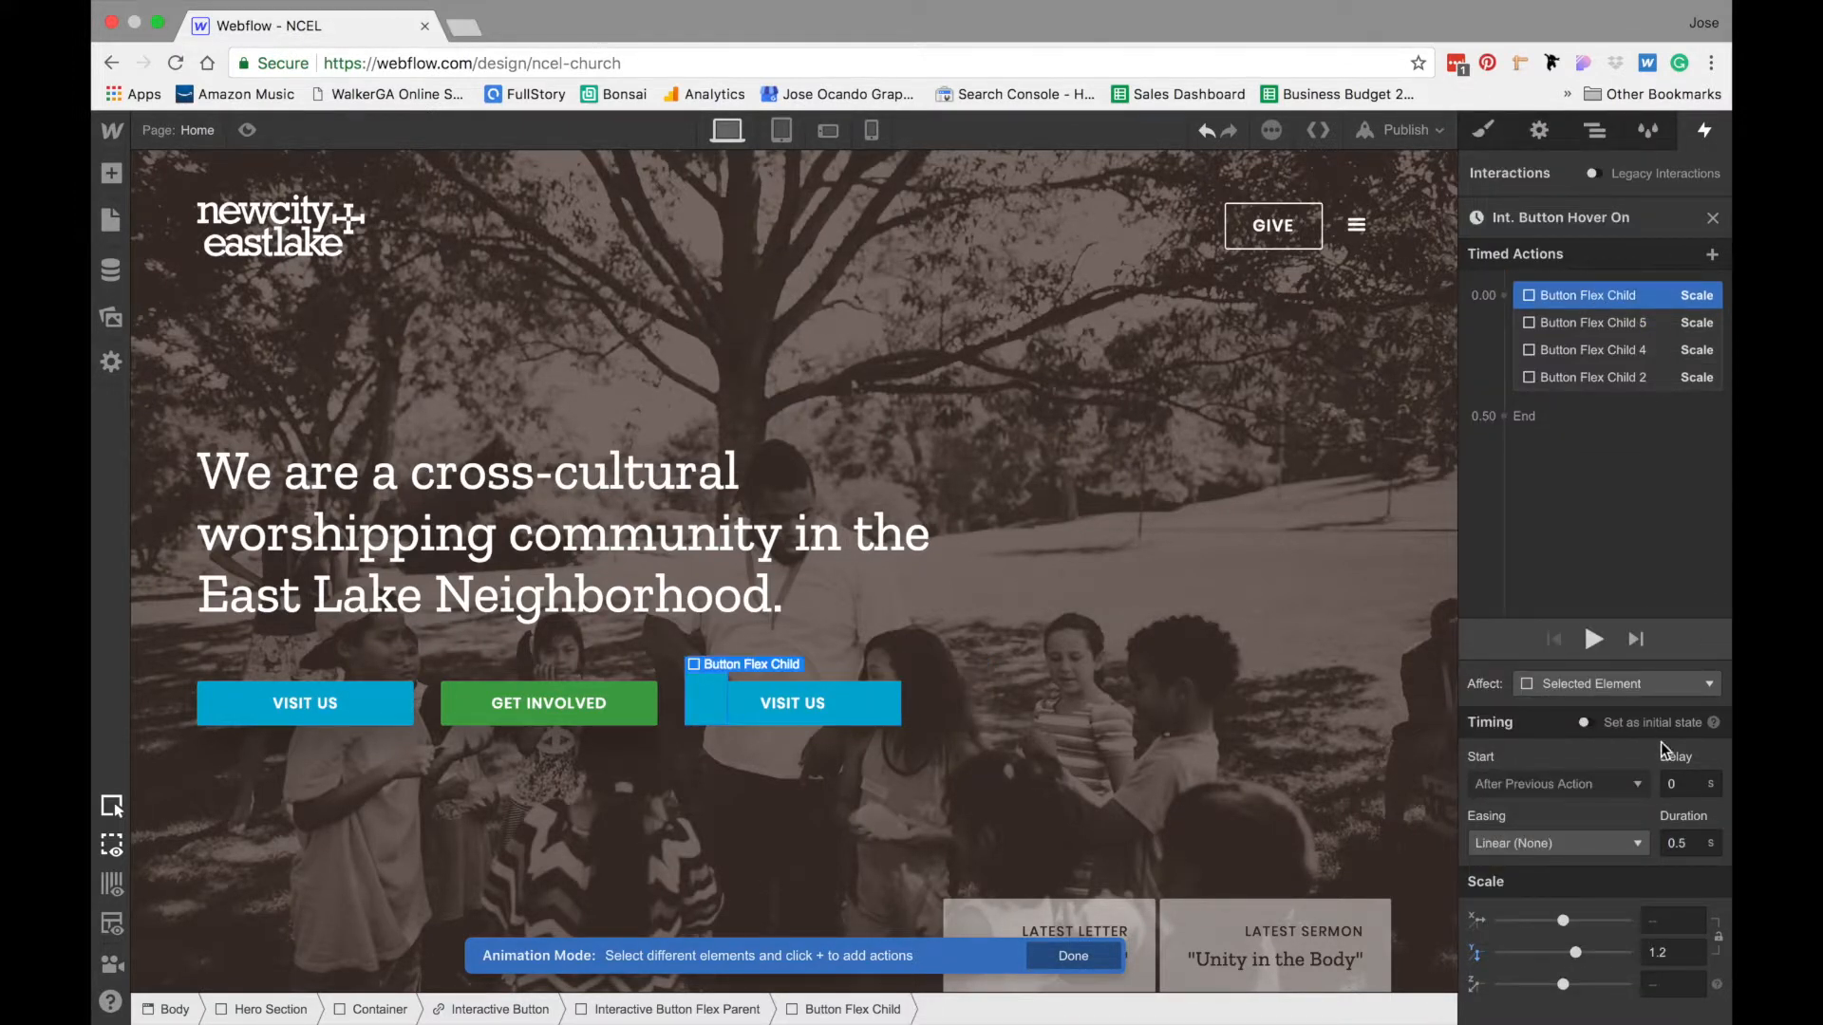
click(1692, 844)
key(BackSpace)
text(2)
click(1593, 843)
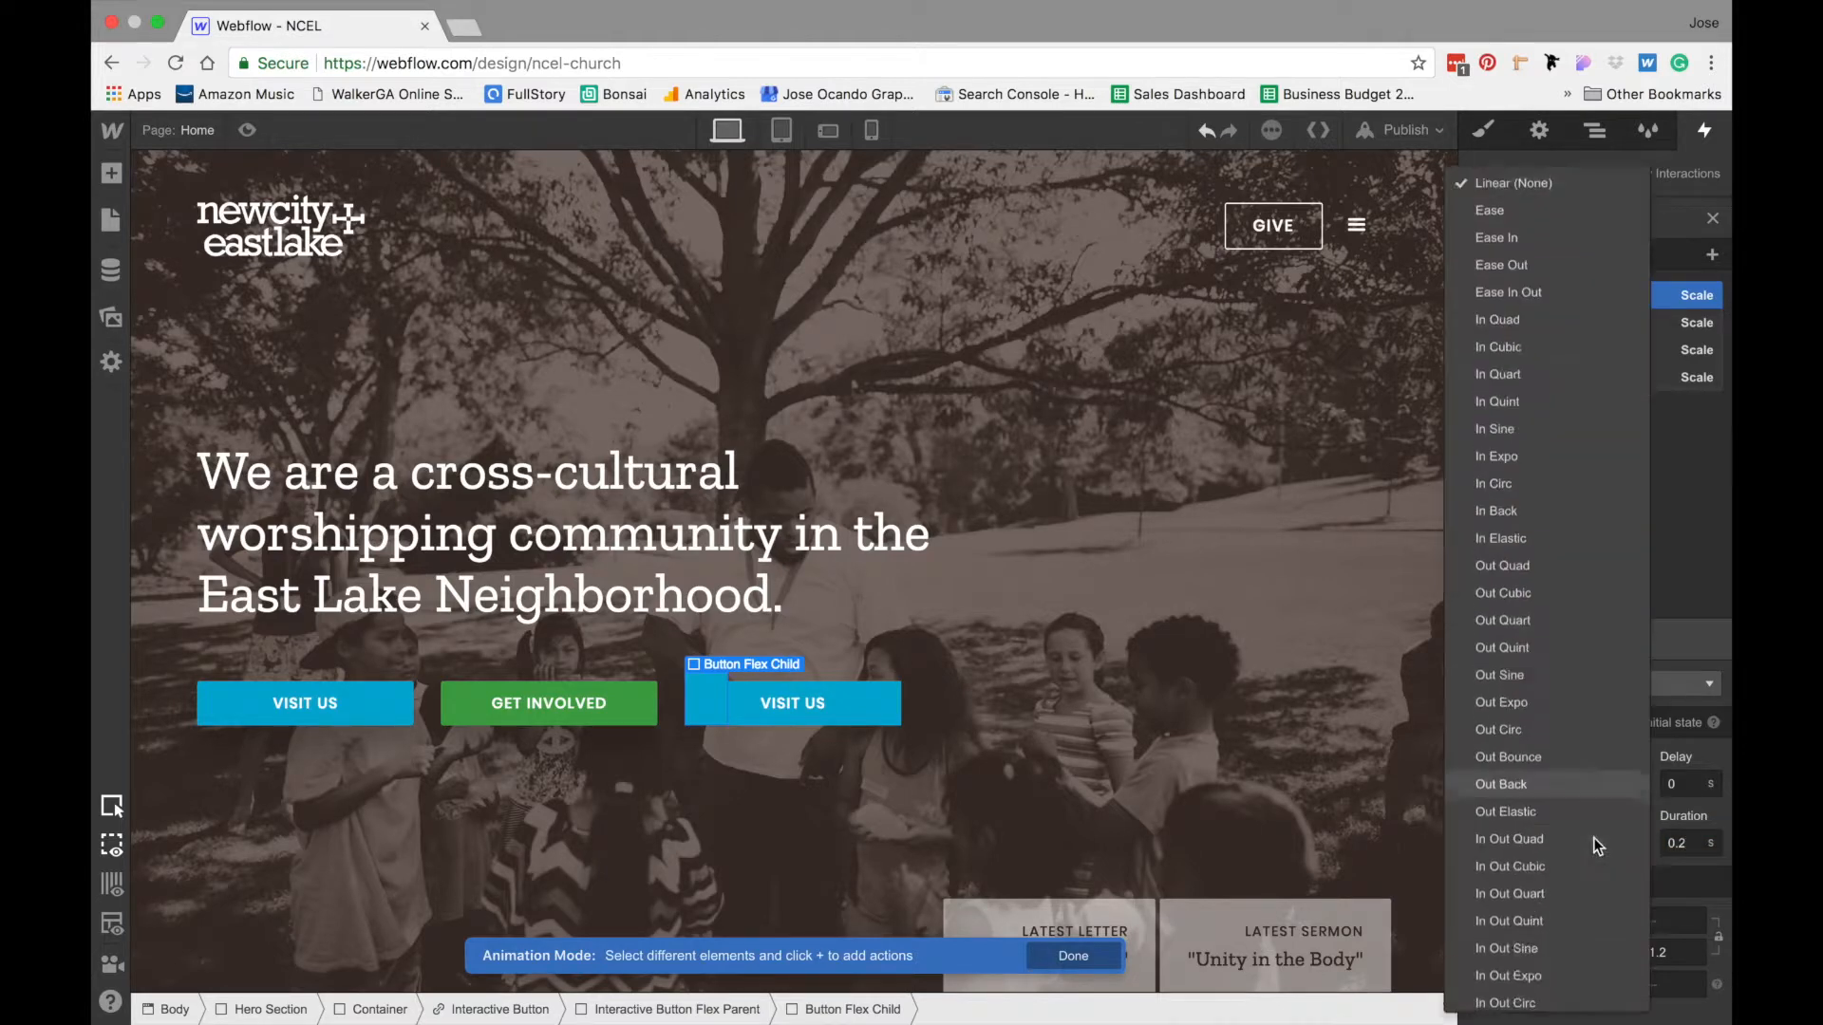
click(1510, 159)
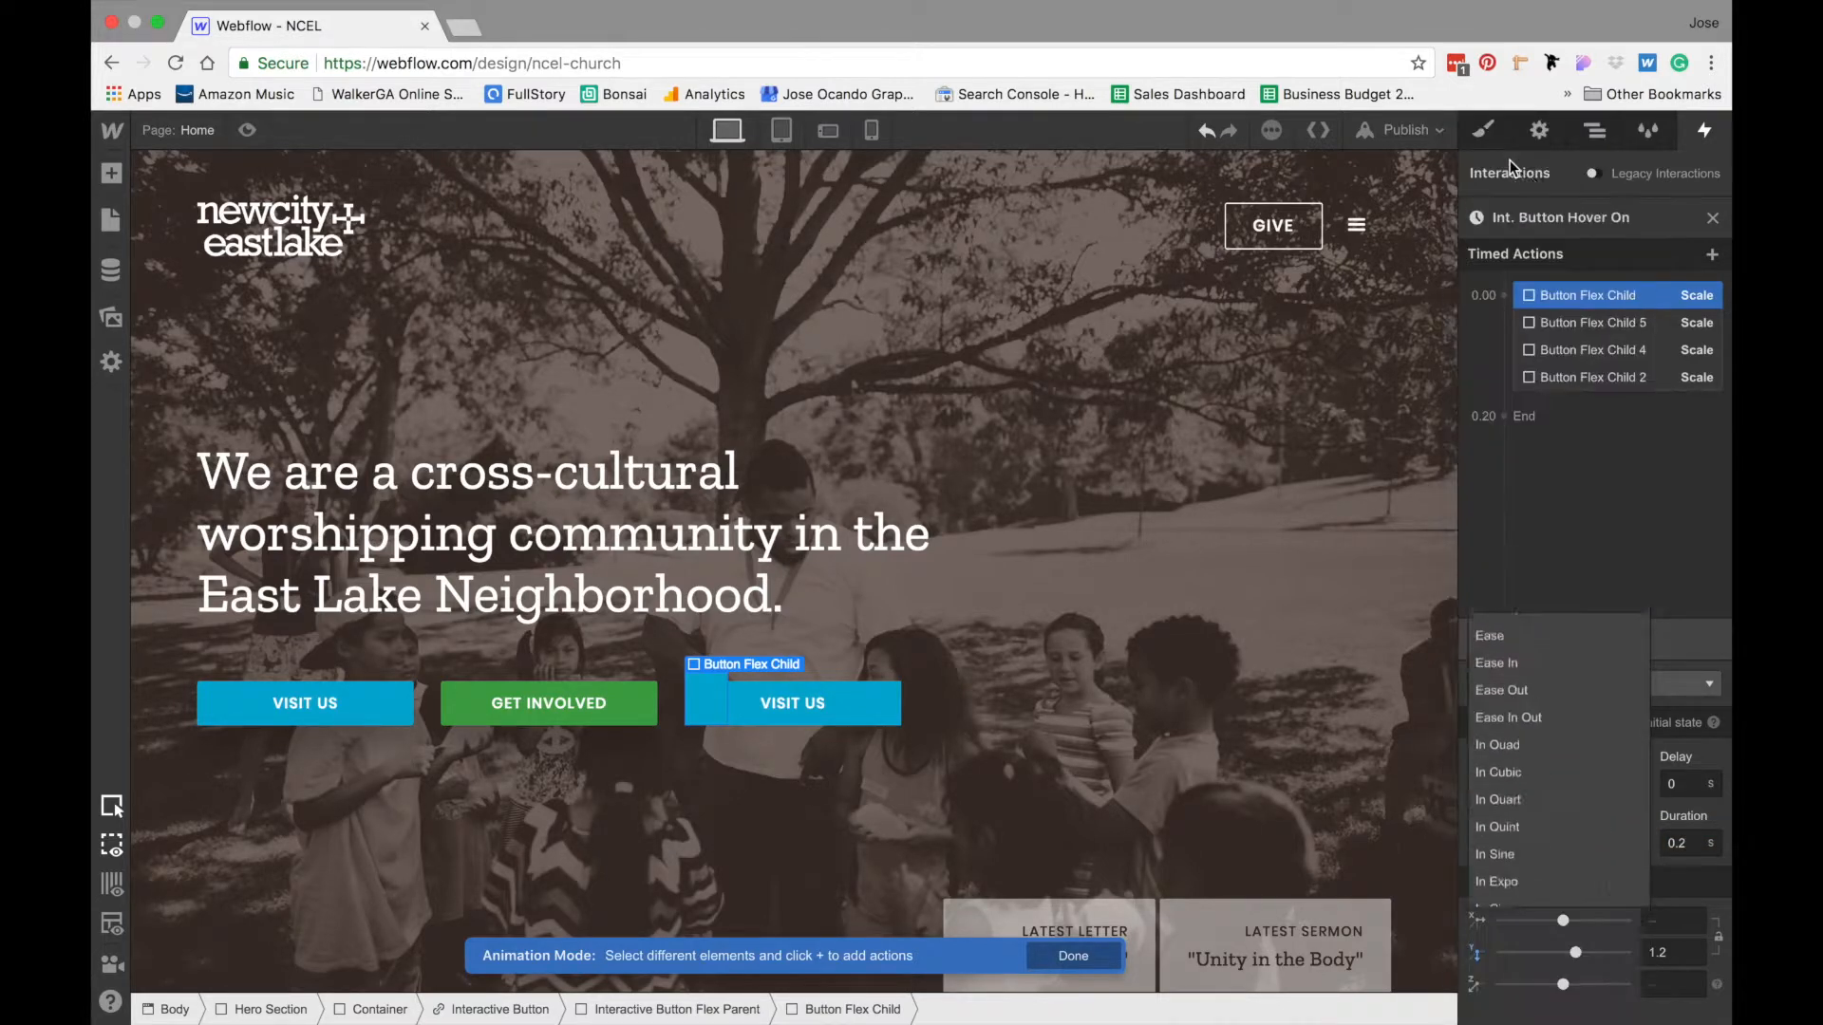
click(1712, 219)
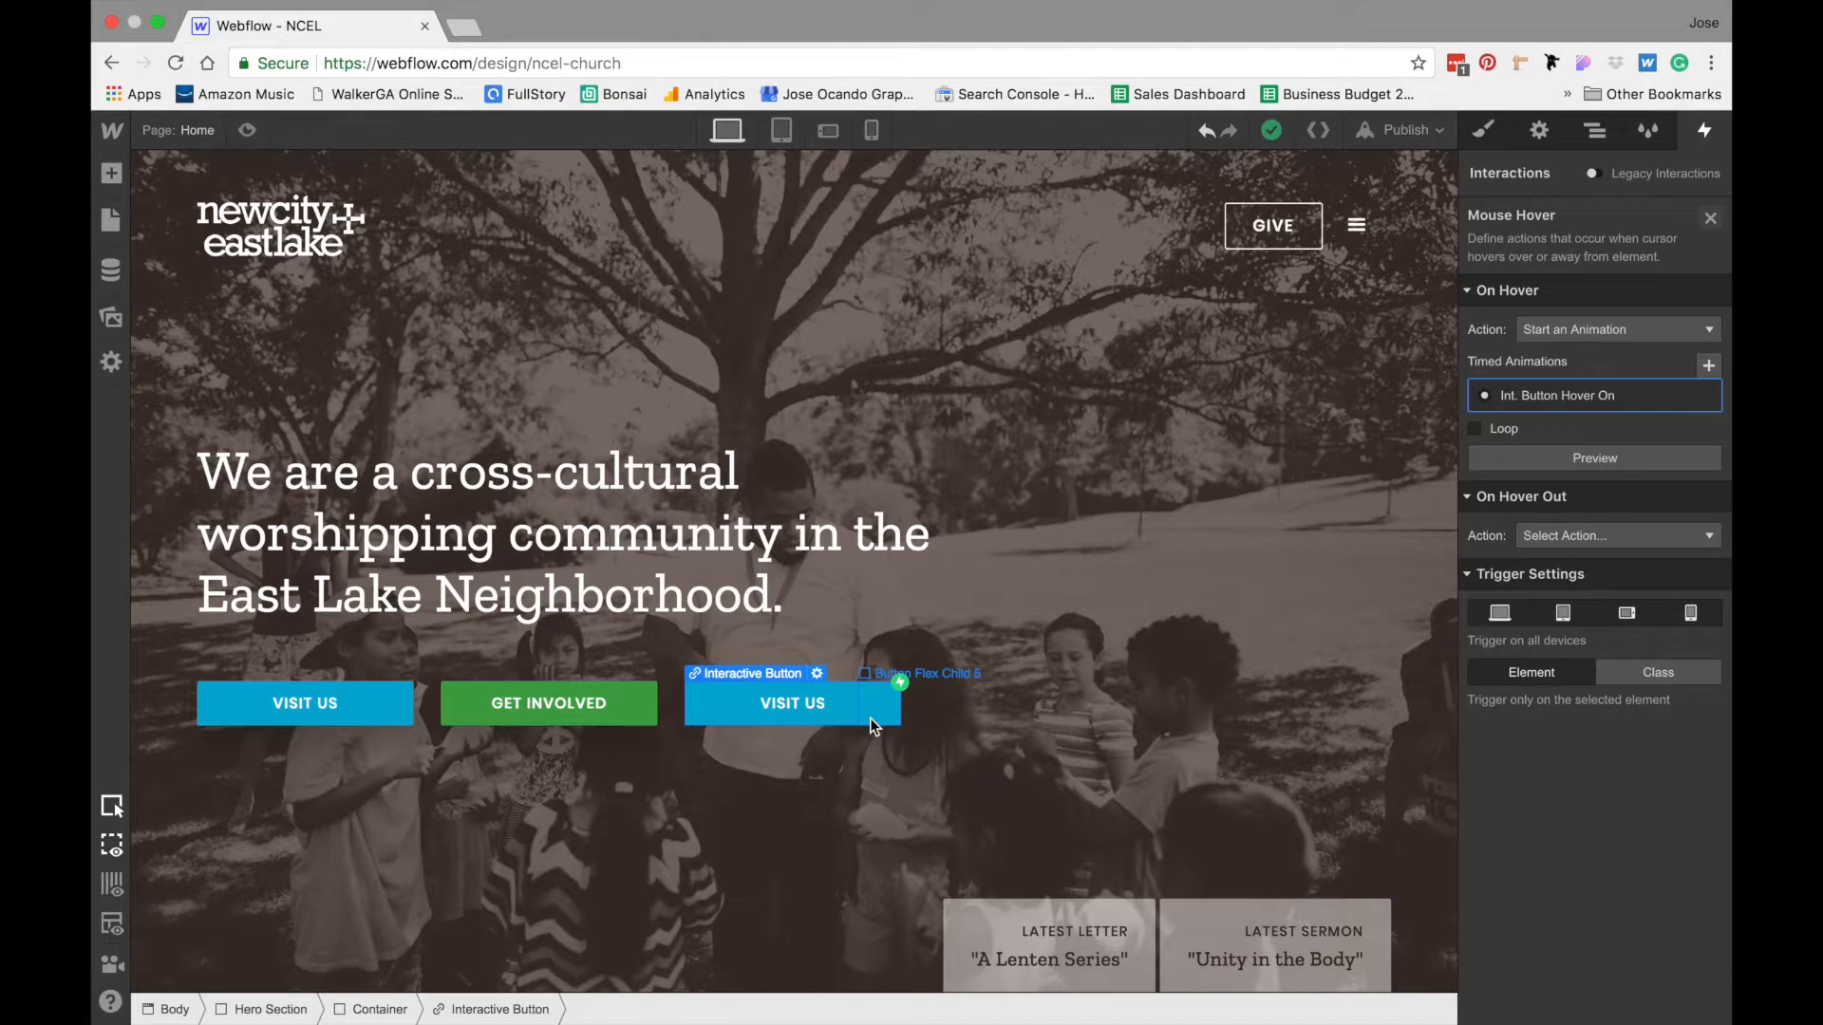
- Set the hover-out action to Start an Animation and create a new timed animation named "Int. Button Hover Off"
click(1572, 535)
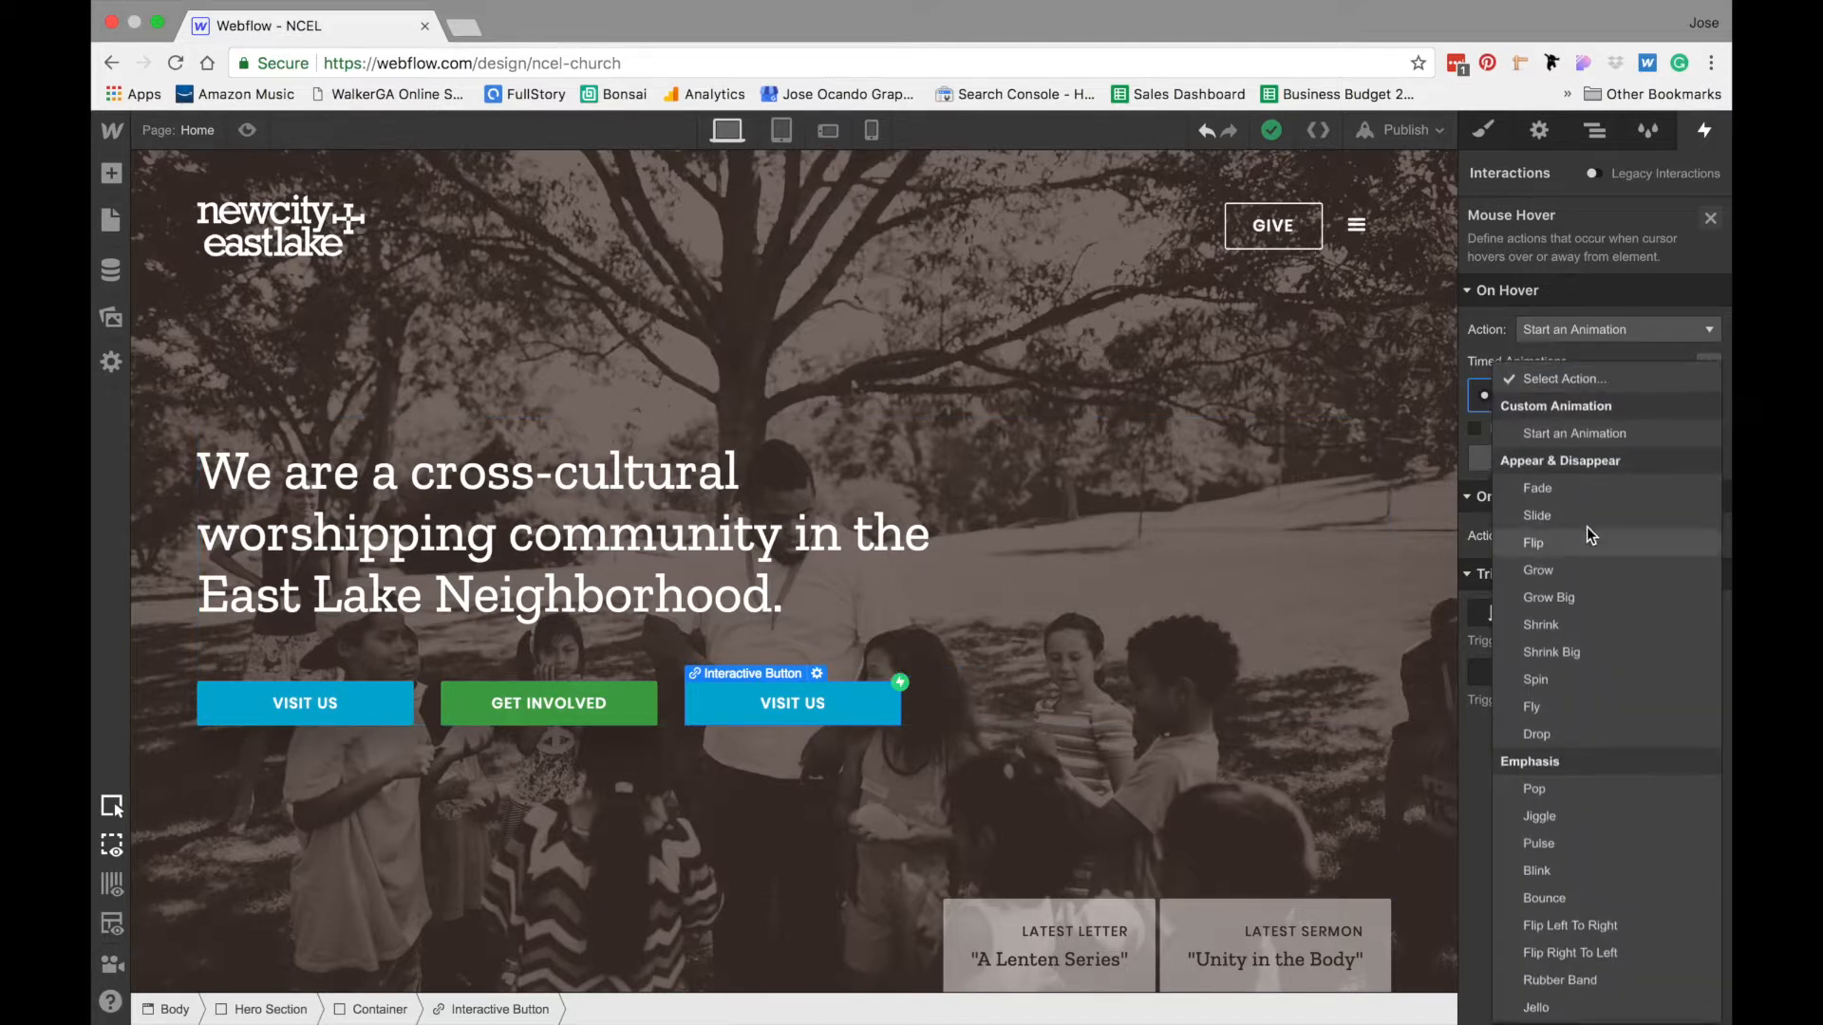
click(1591, 435)
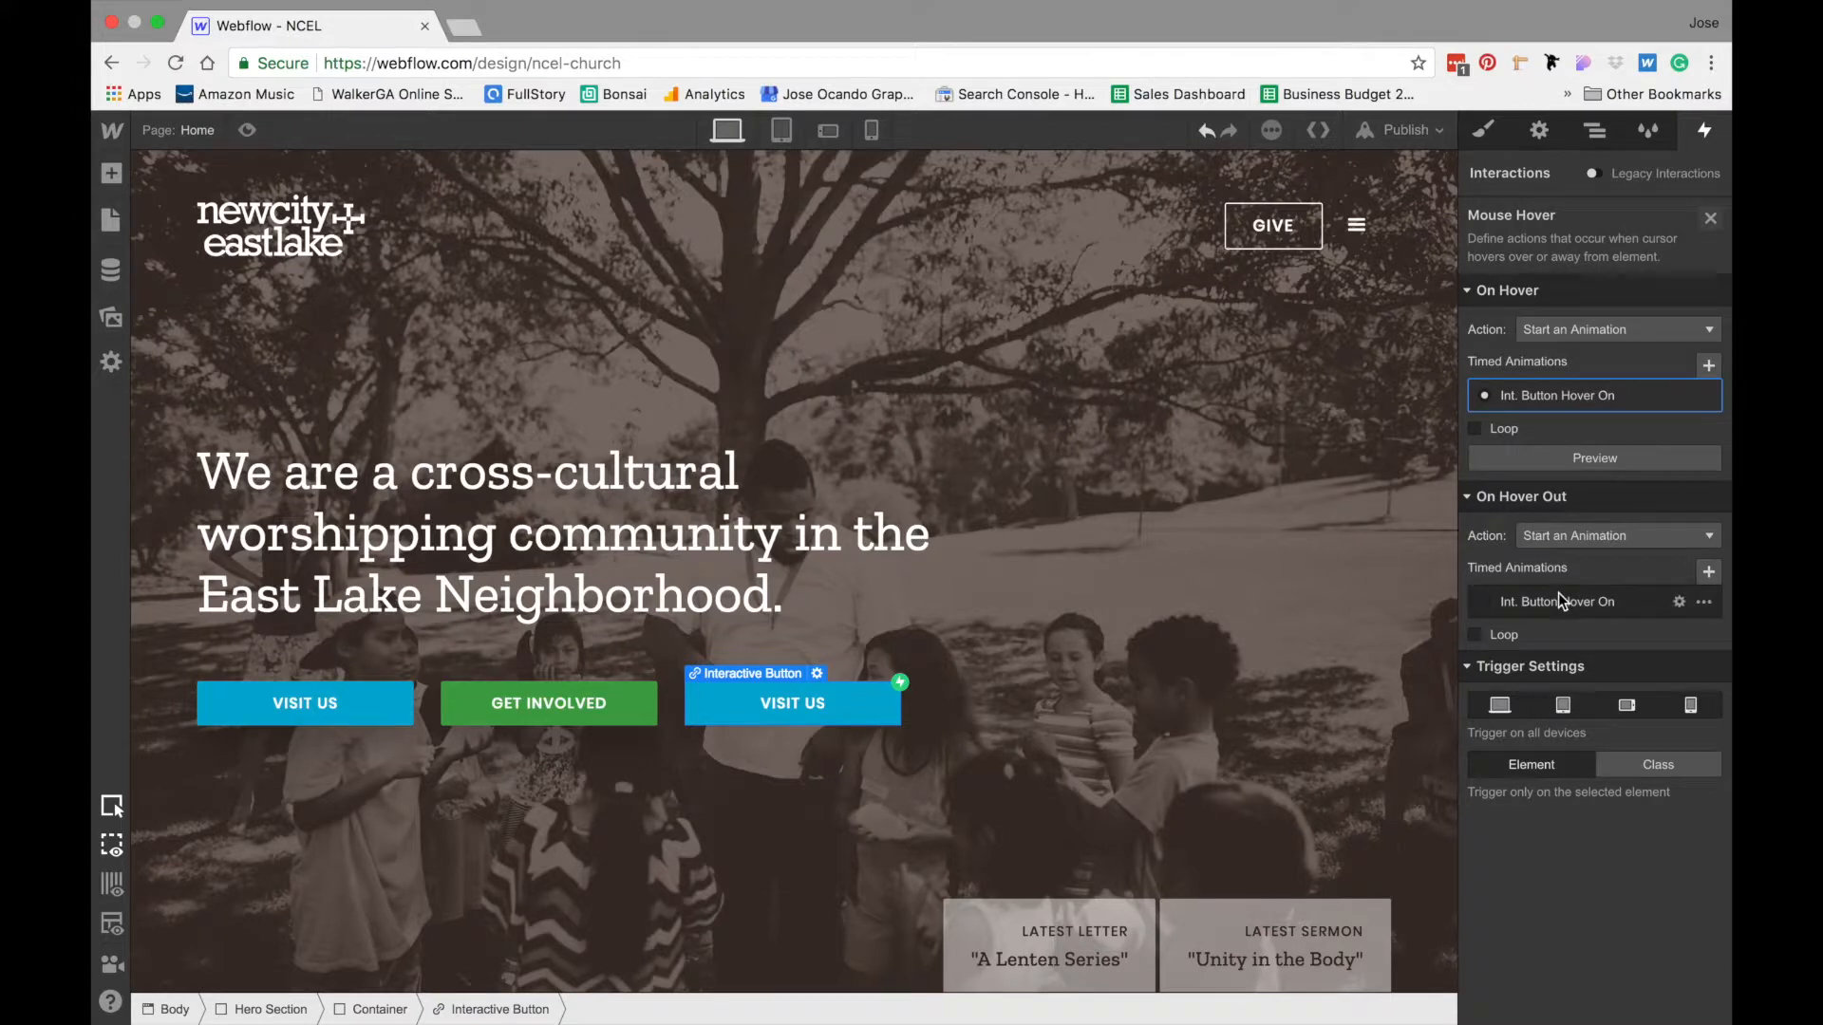
click(1707, 572)
text(Int. Button )
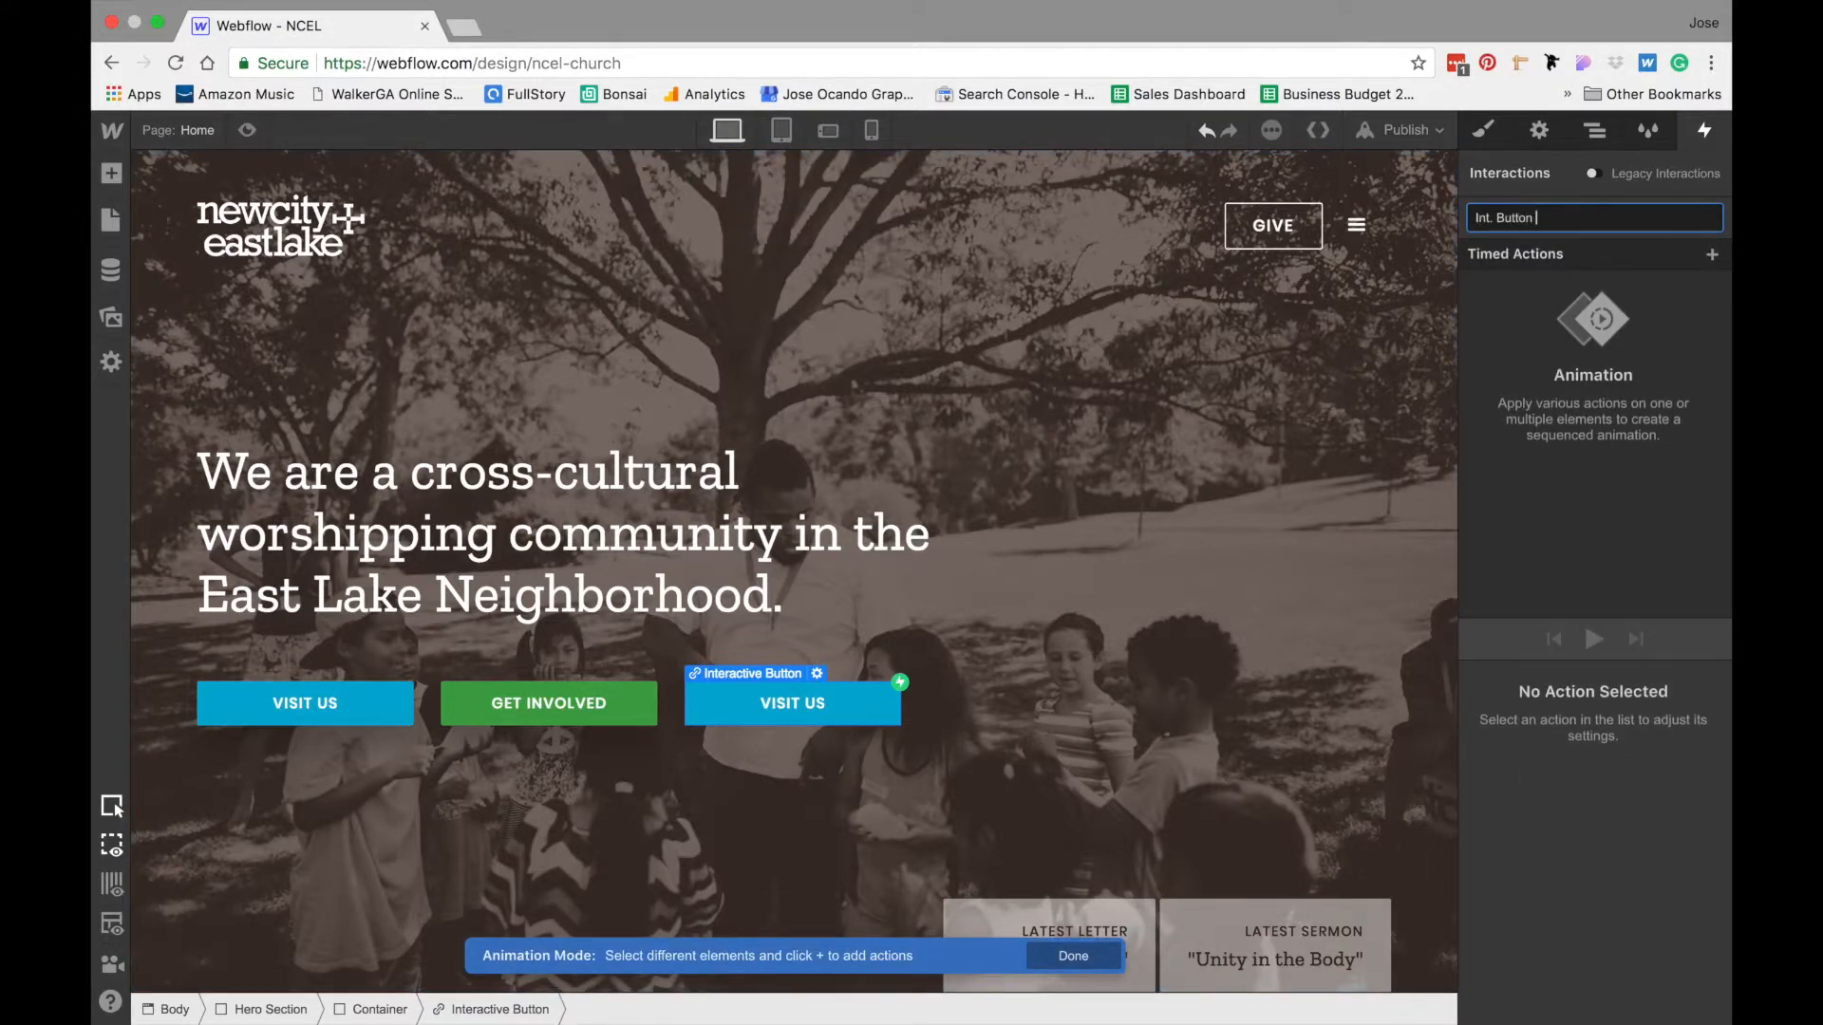
text(Hover Off)
key(Return)
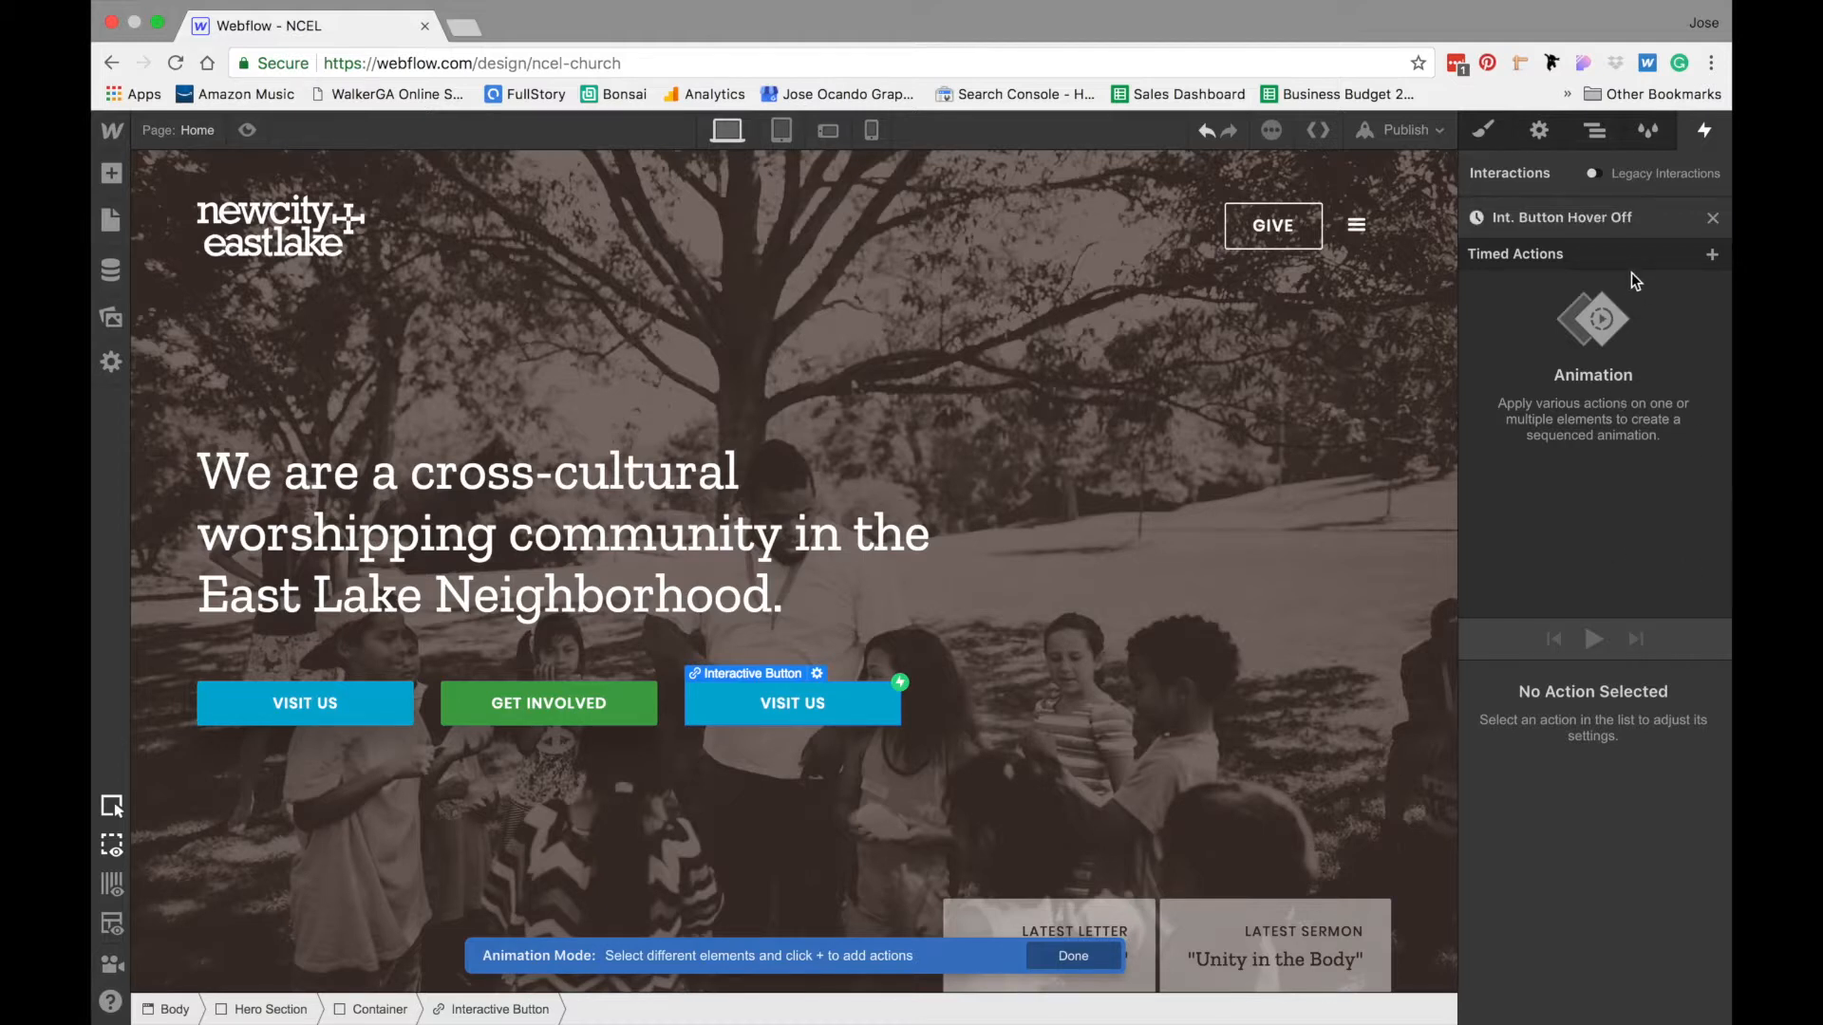
- Add a Scale action for the first Button Flex Child to the Int. Button Hover Off animation
click(1595, 131)
click(1595, 517)
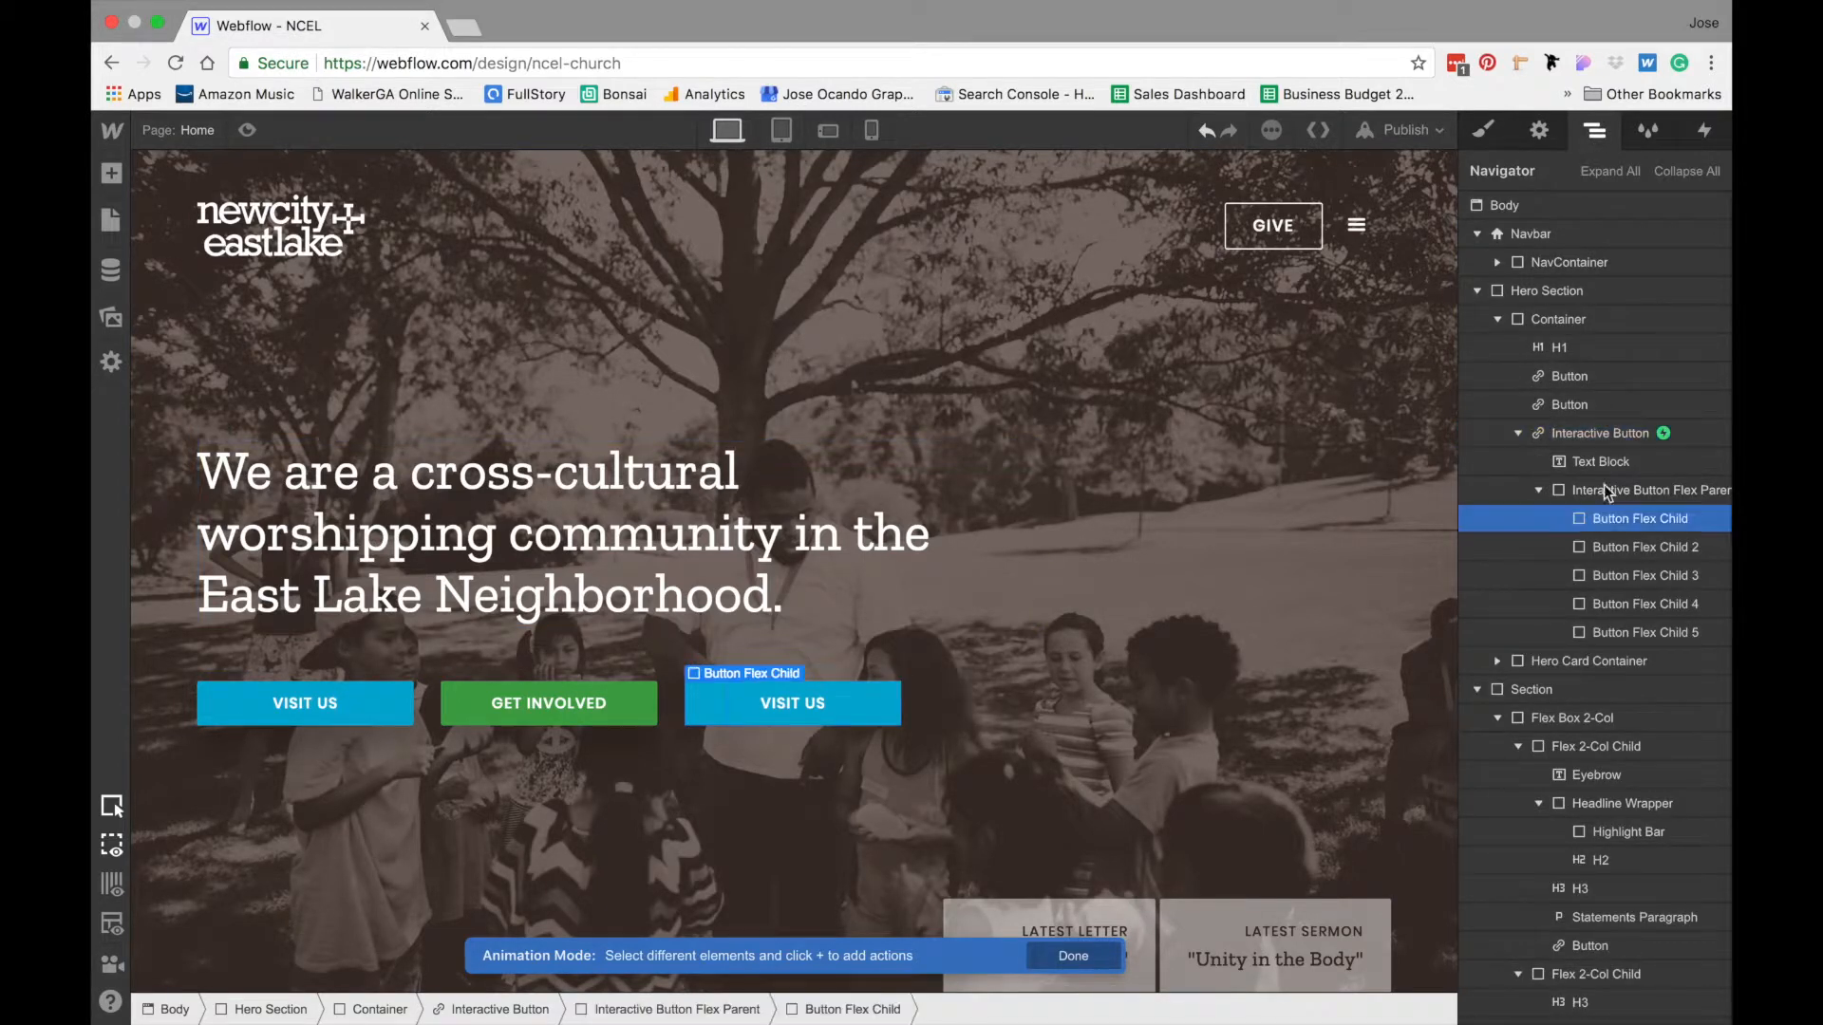
click(1705, 130)
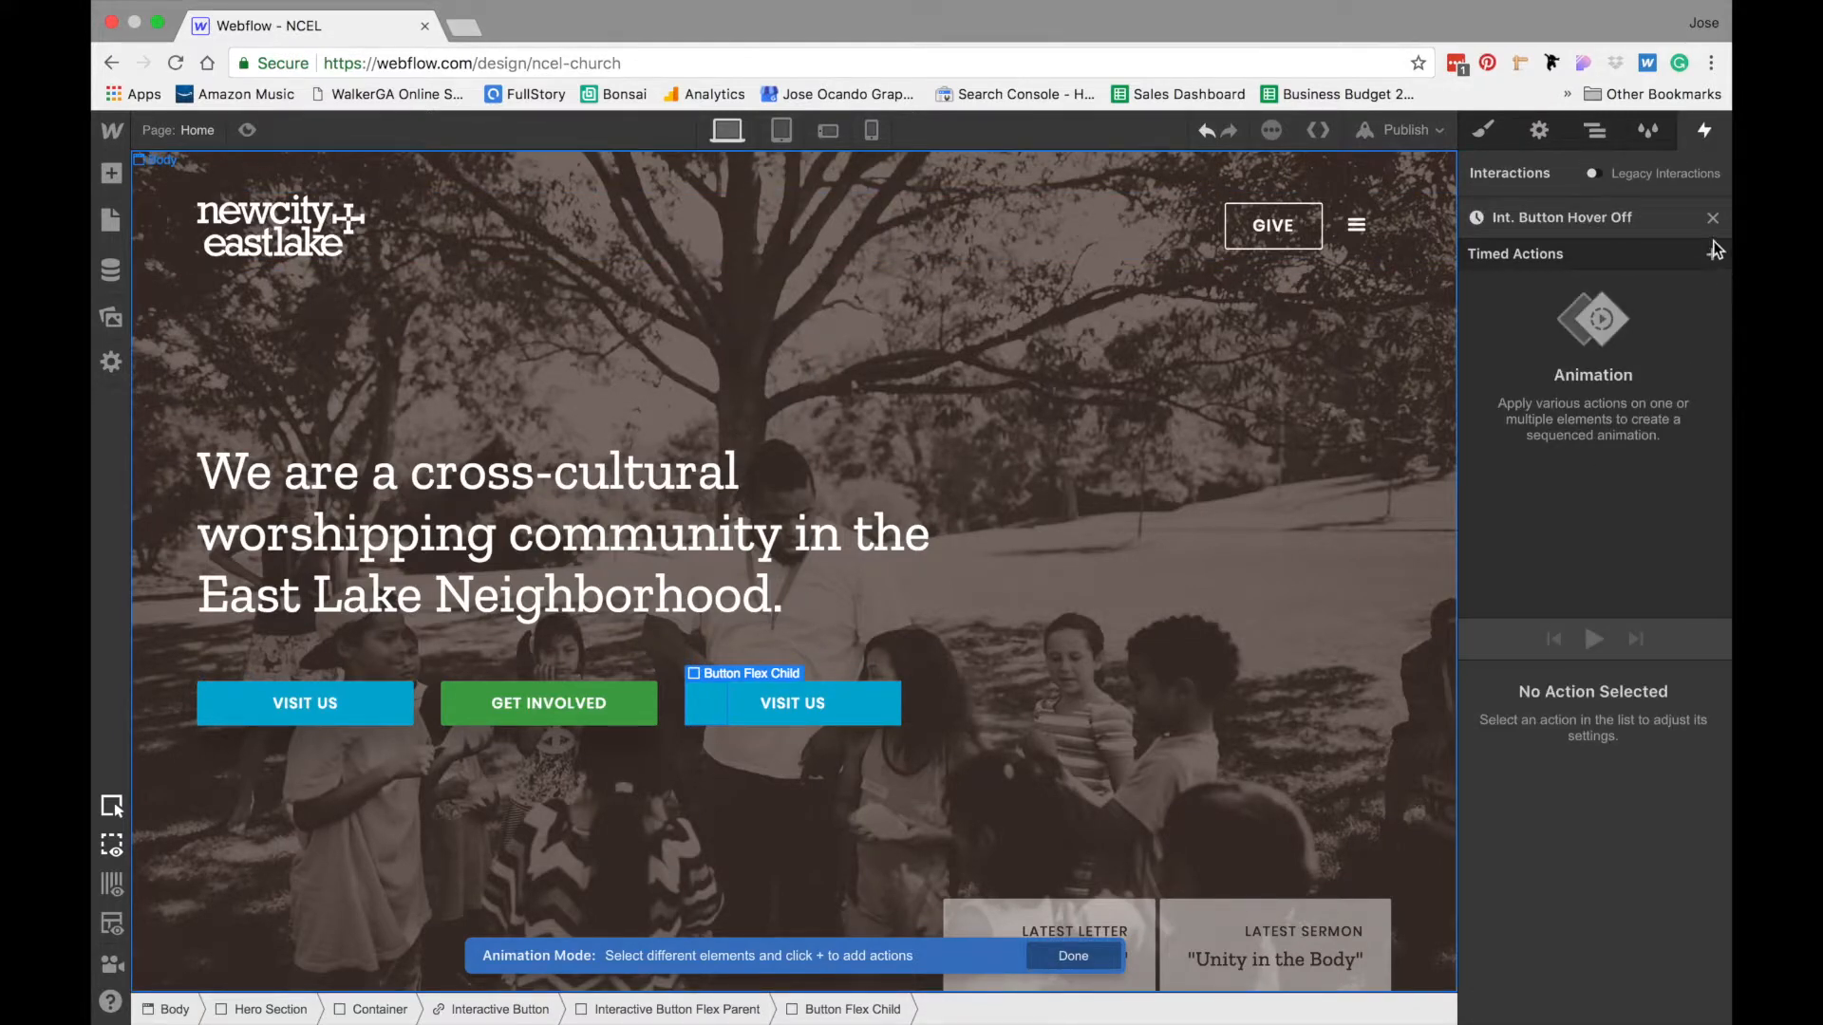
click(1713, 253)
click(1539, 350)
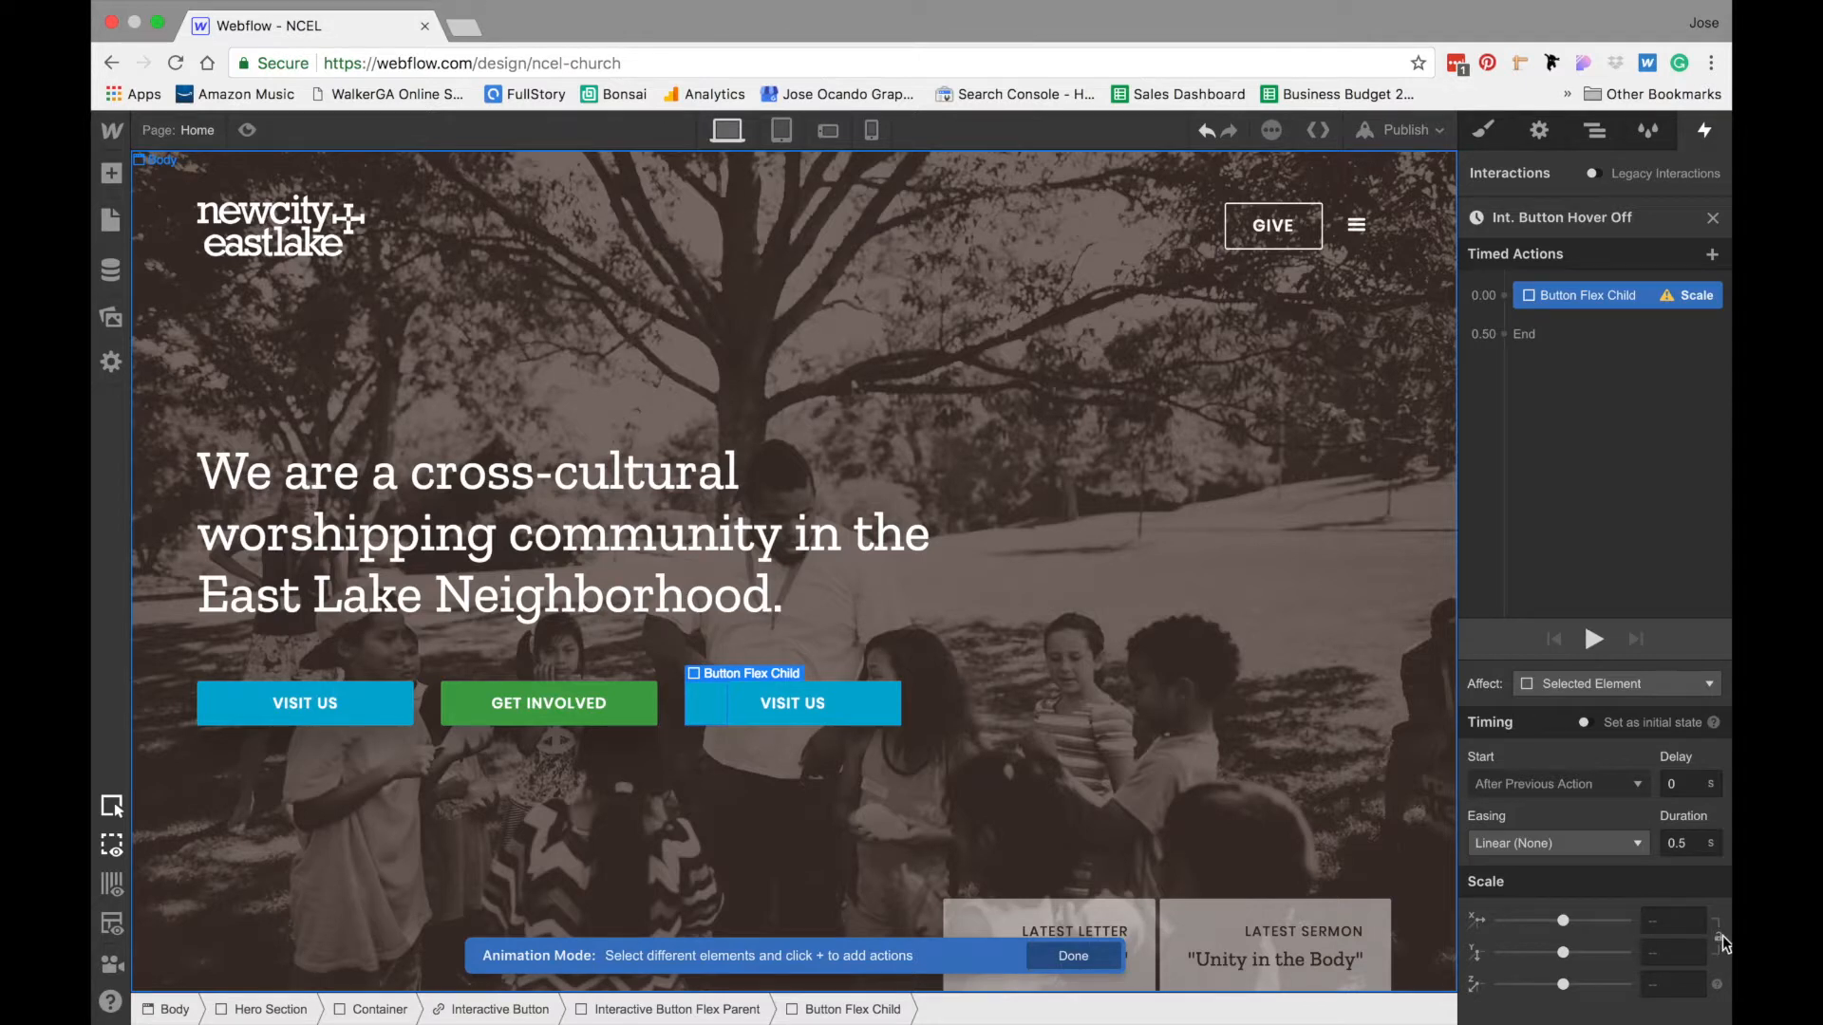
- Set the first Button Flex Child's hover-off action to Y scale 1 only, with a 0.2 s duration and Ease easing
click(1664, 952)
text(1)
click(1686, 842)
key(BackSpace)
text(2)
click(1533, 842)
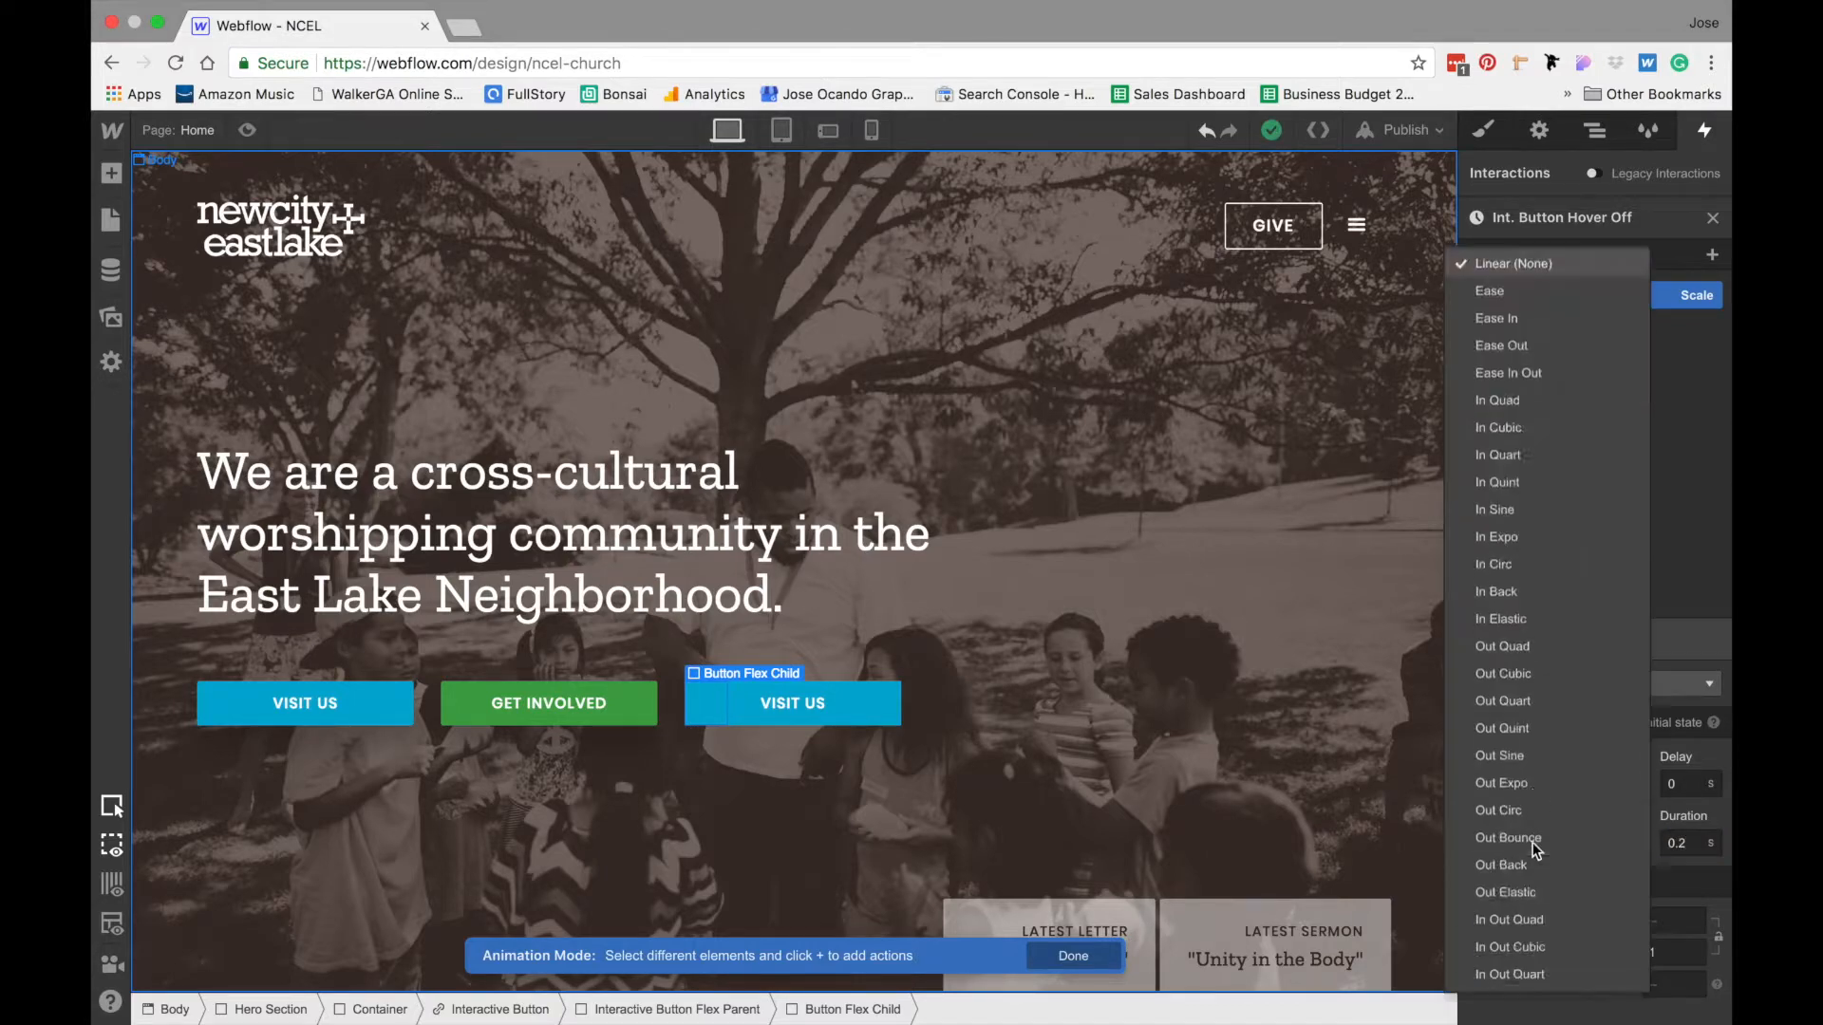
click(1519, 152)
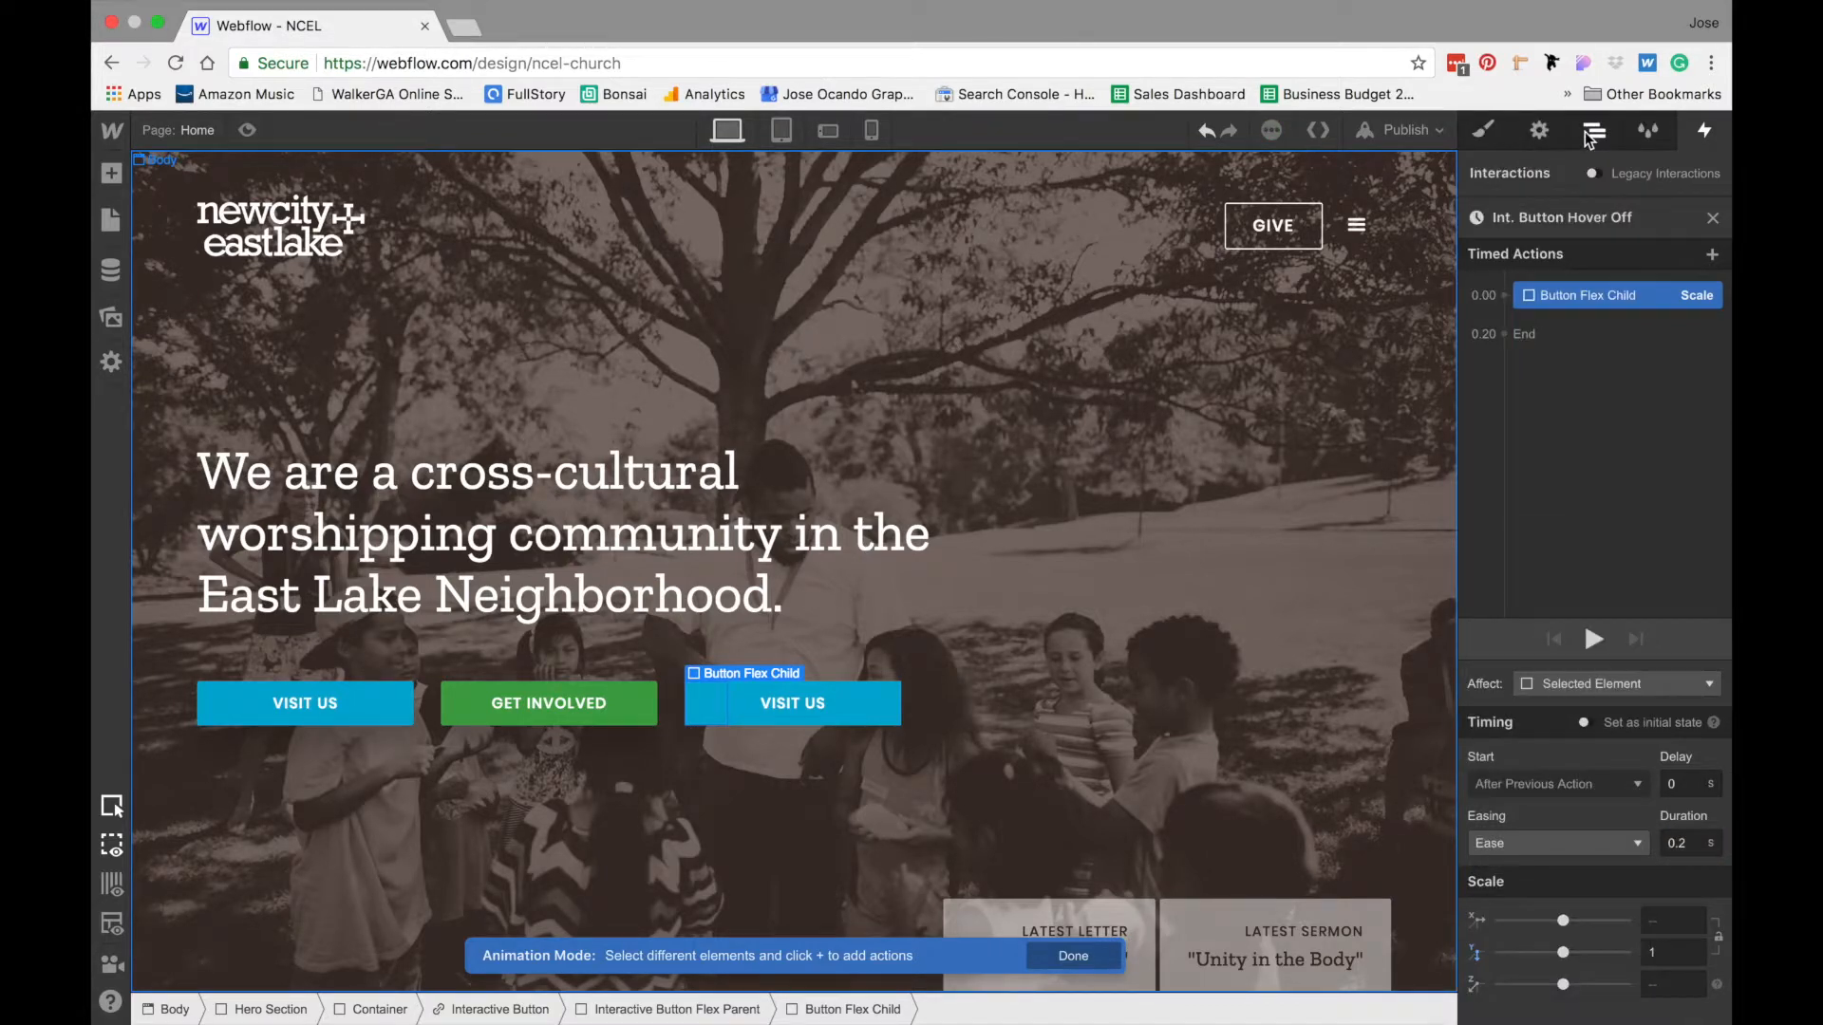
- Add a Scale action for Button Flex Child 2 at 0.00 s in the Int. Button Hover Off animation
click(1597, 136)
click(1593, 548)
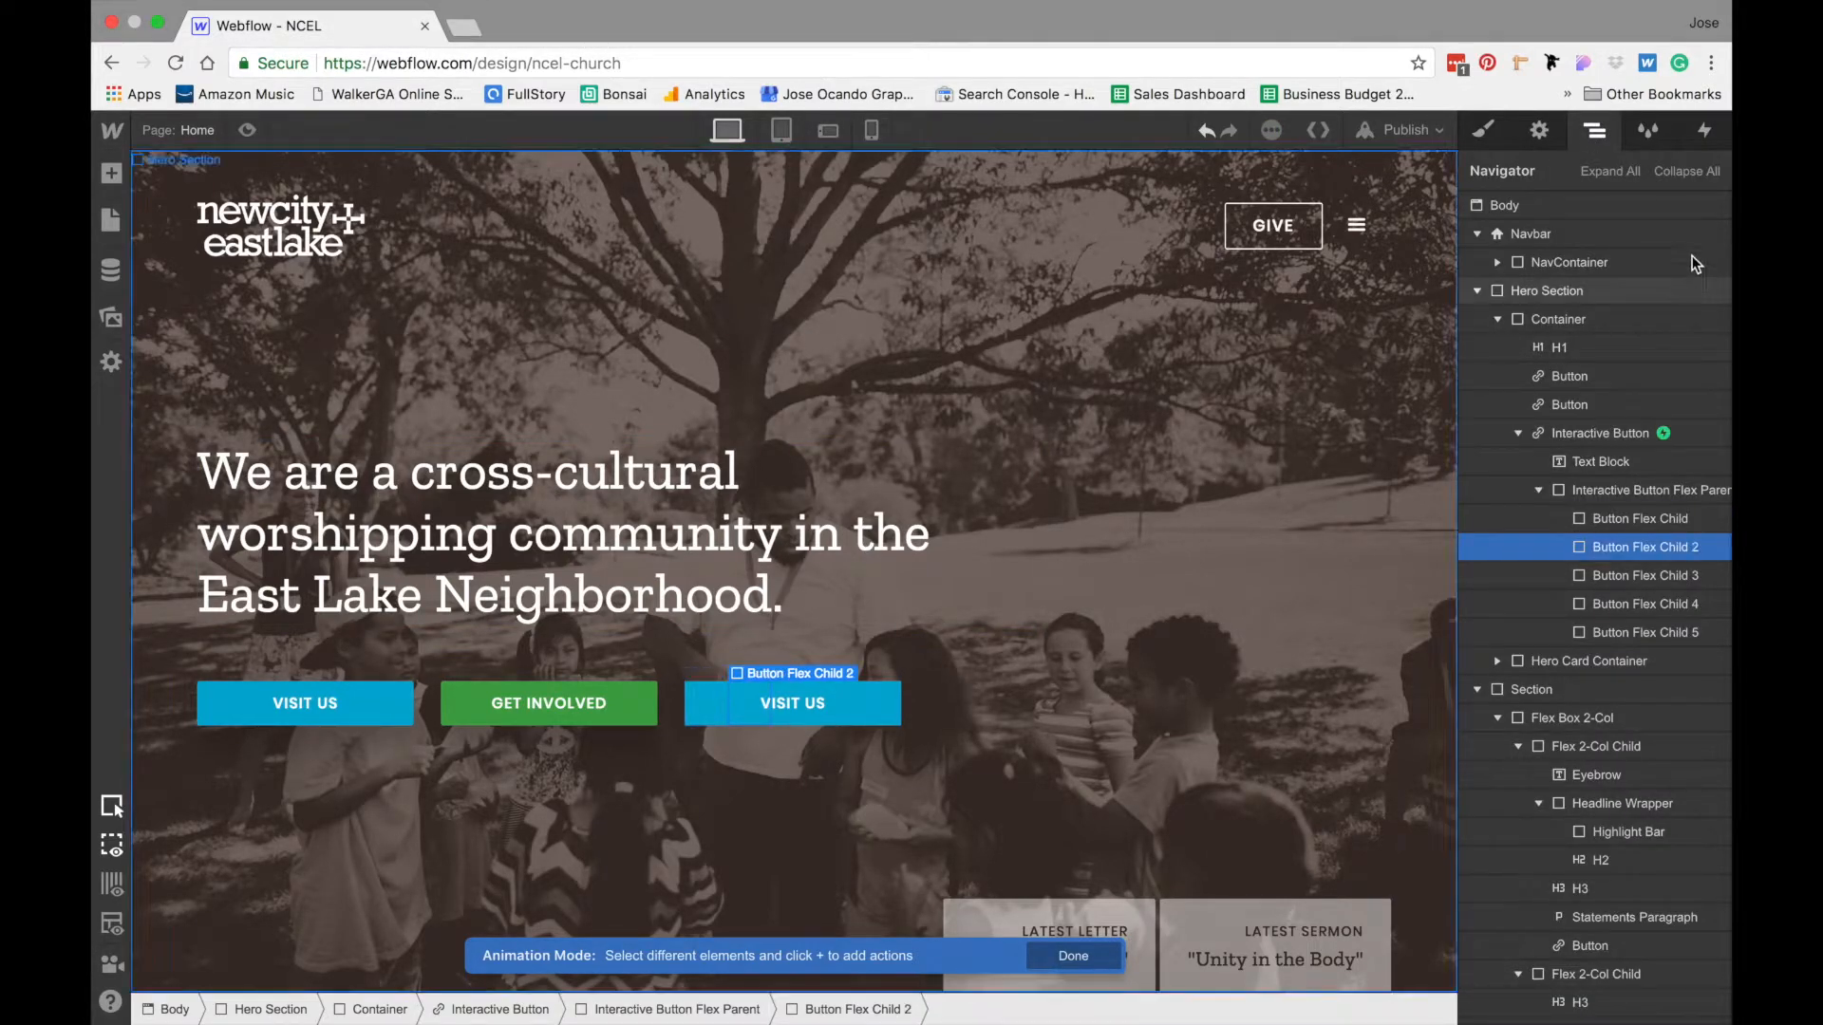
click(1708, 133)
click(1504, 295)
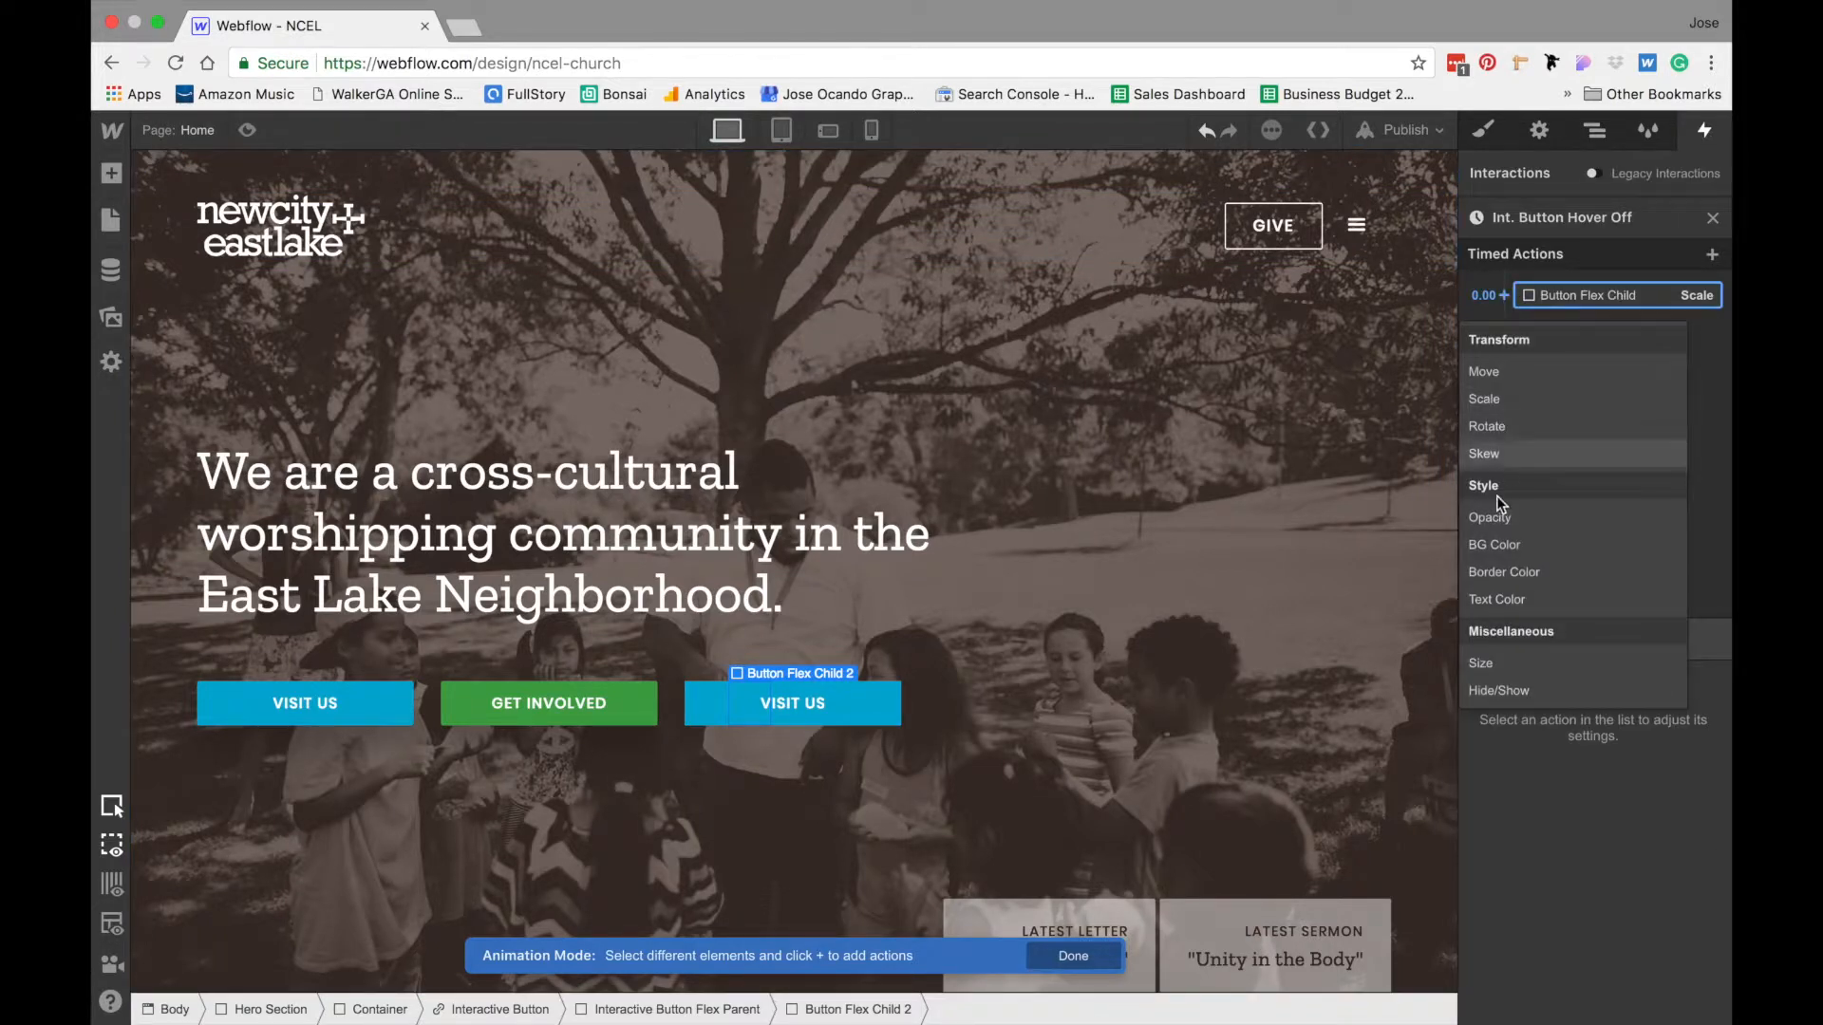
click(1513, 406)
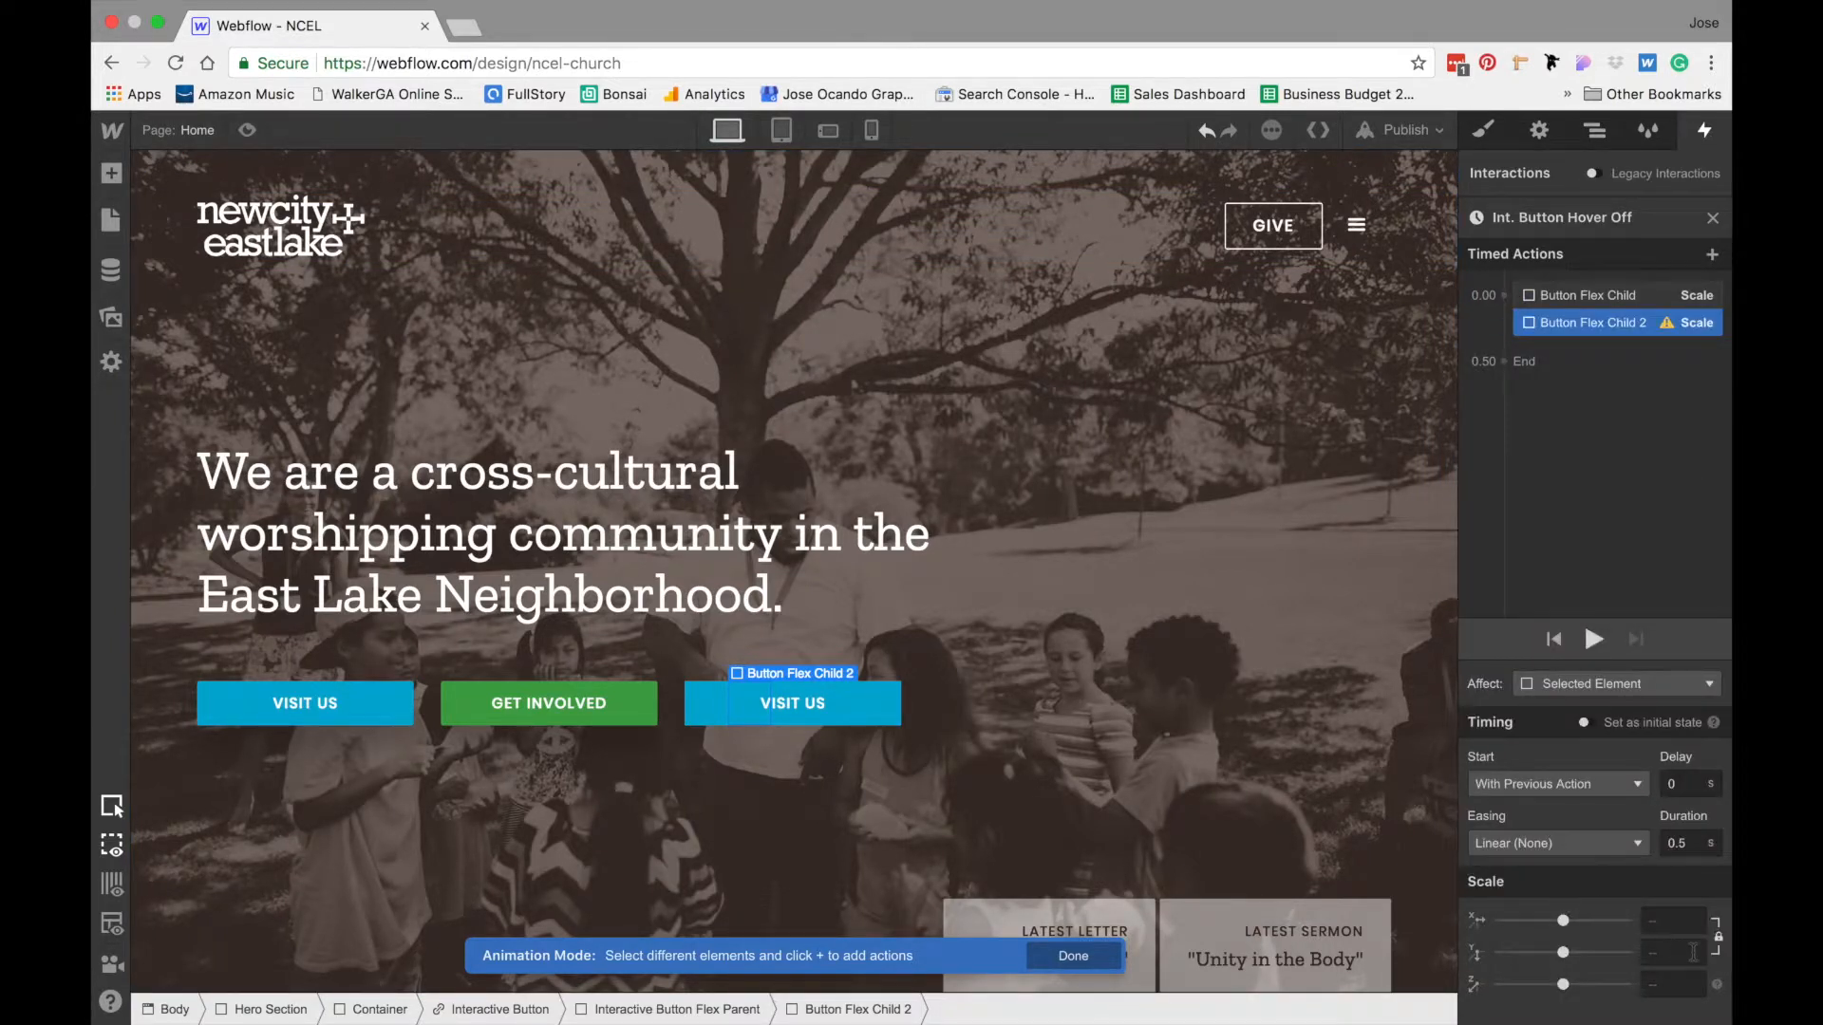
- Set Button Flex Child 2's hover-off action to Y scale 1 only, with a 0.2 s duration and Ease easing
click(1657, 953)
text(1)
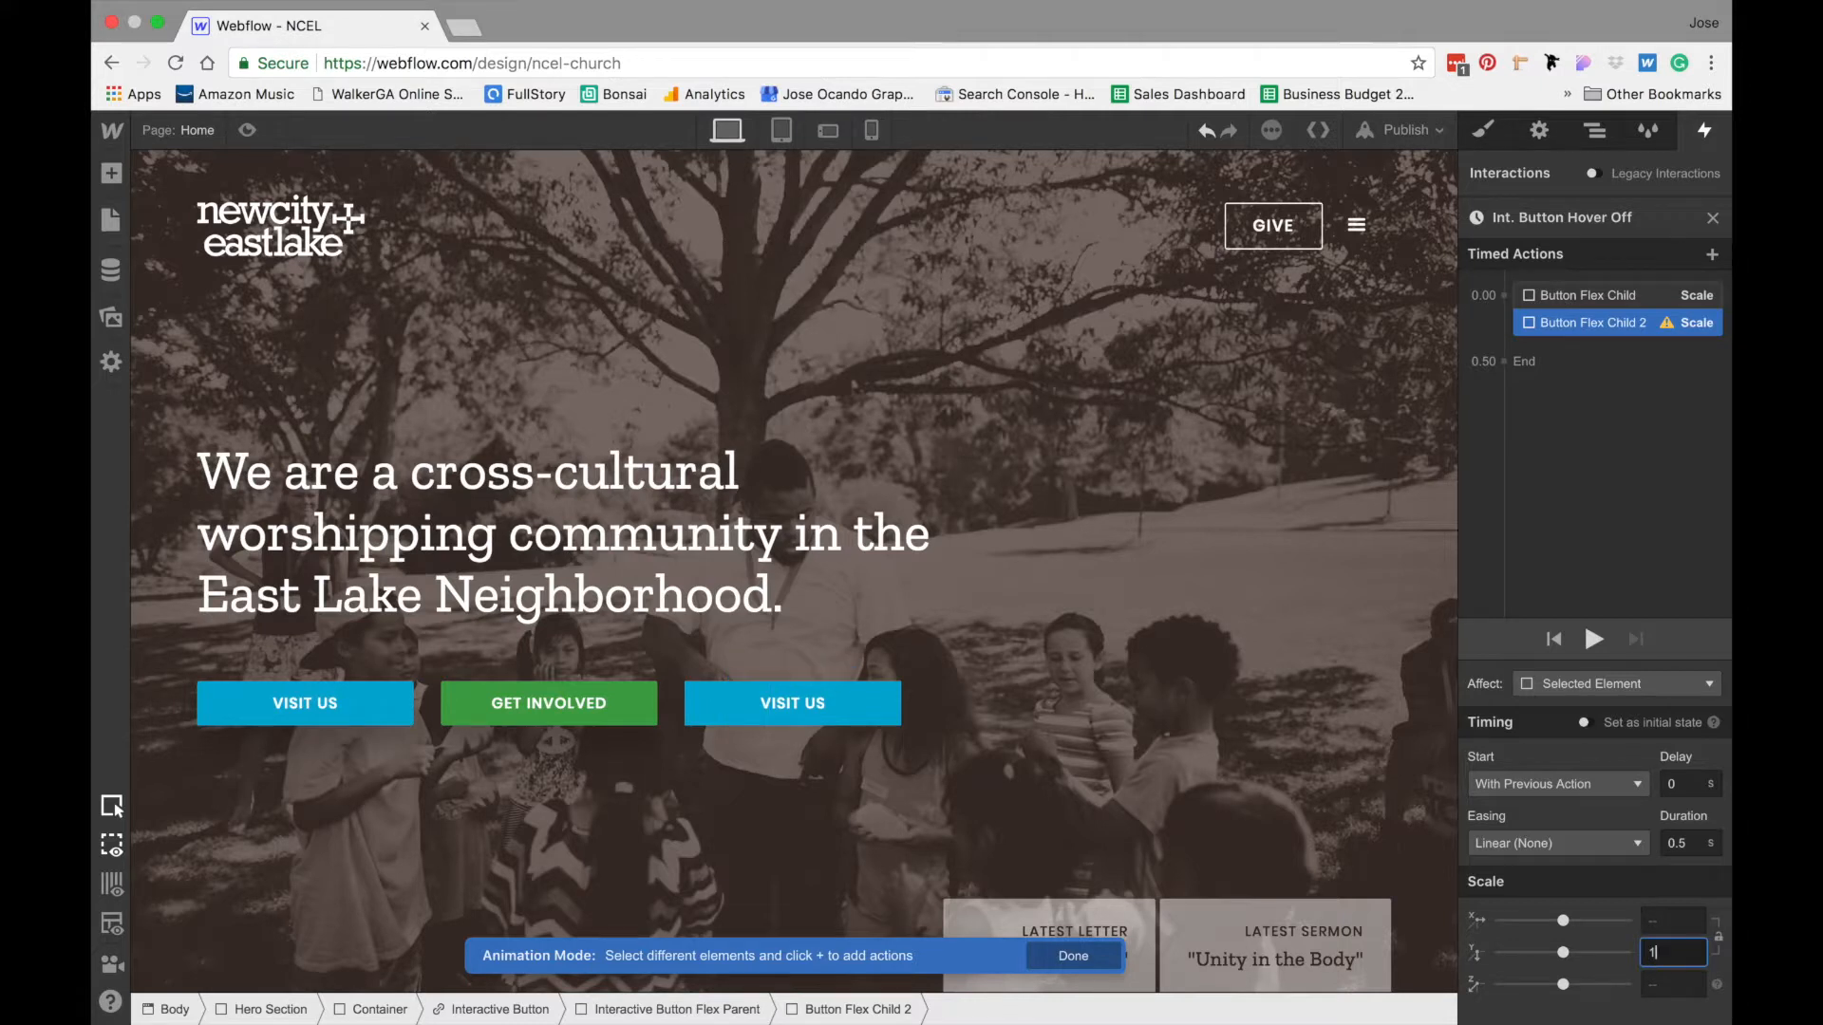
click(1685, 843)
text(0.2)
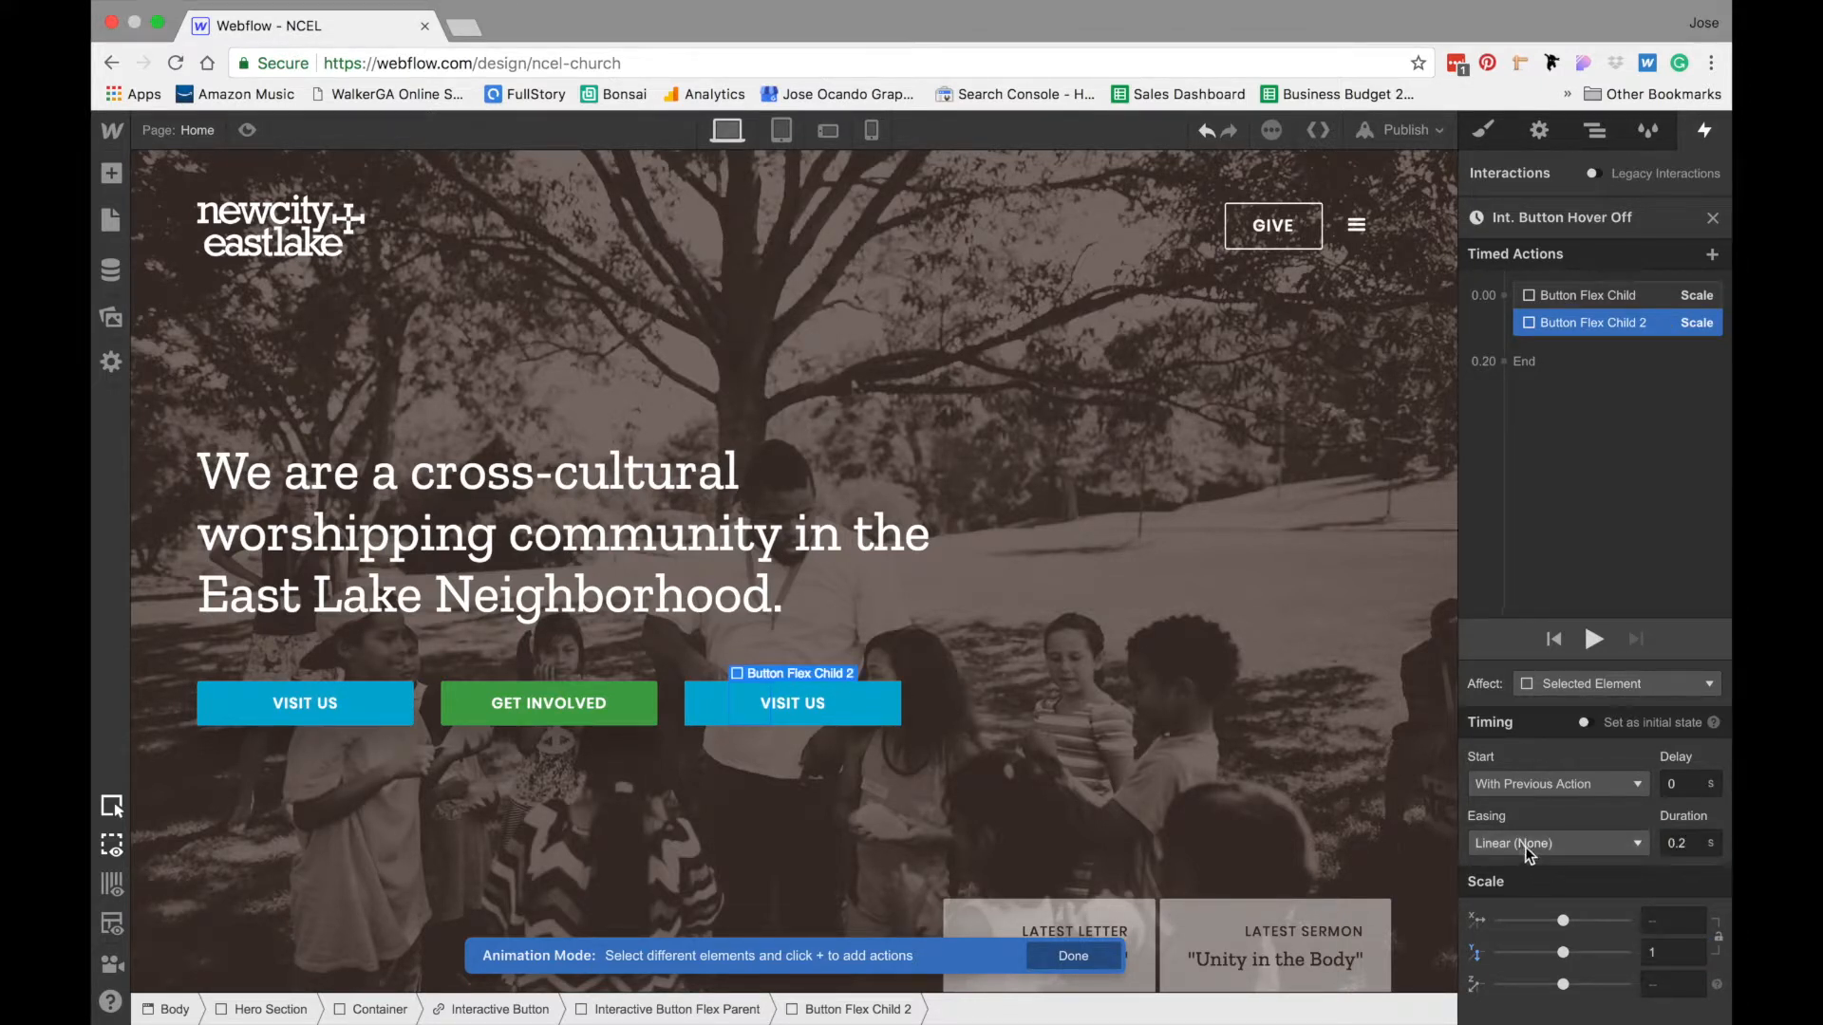
click(1533, 845)
click(1507, 154)
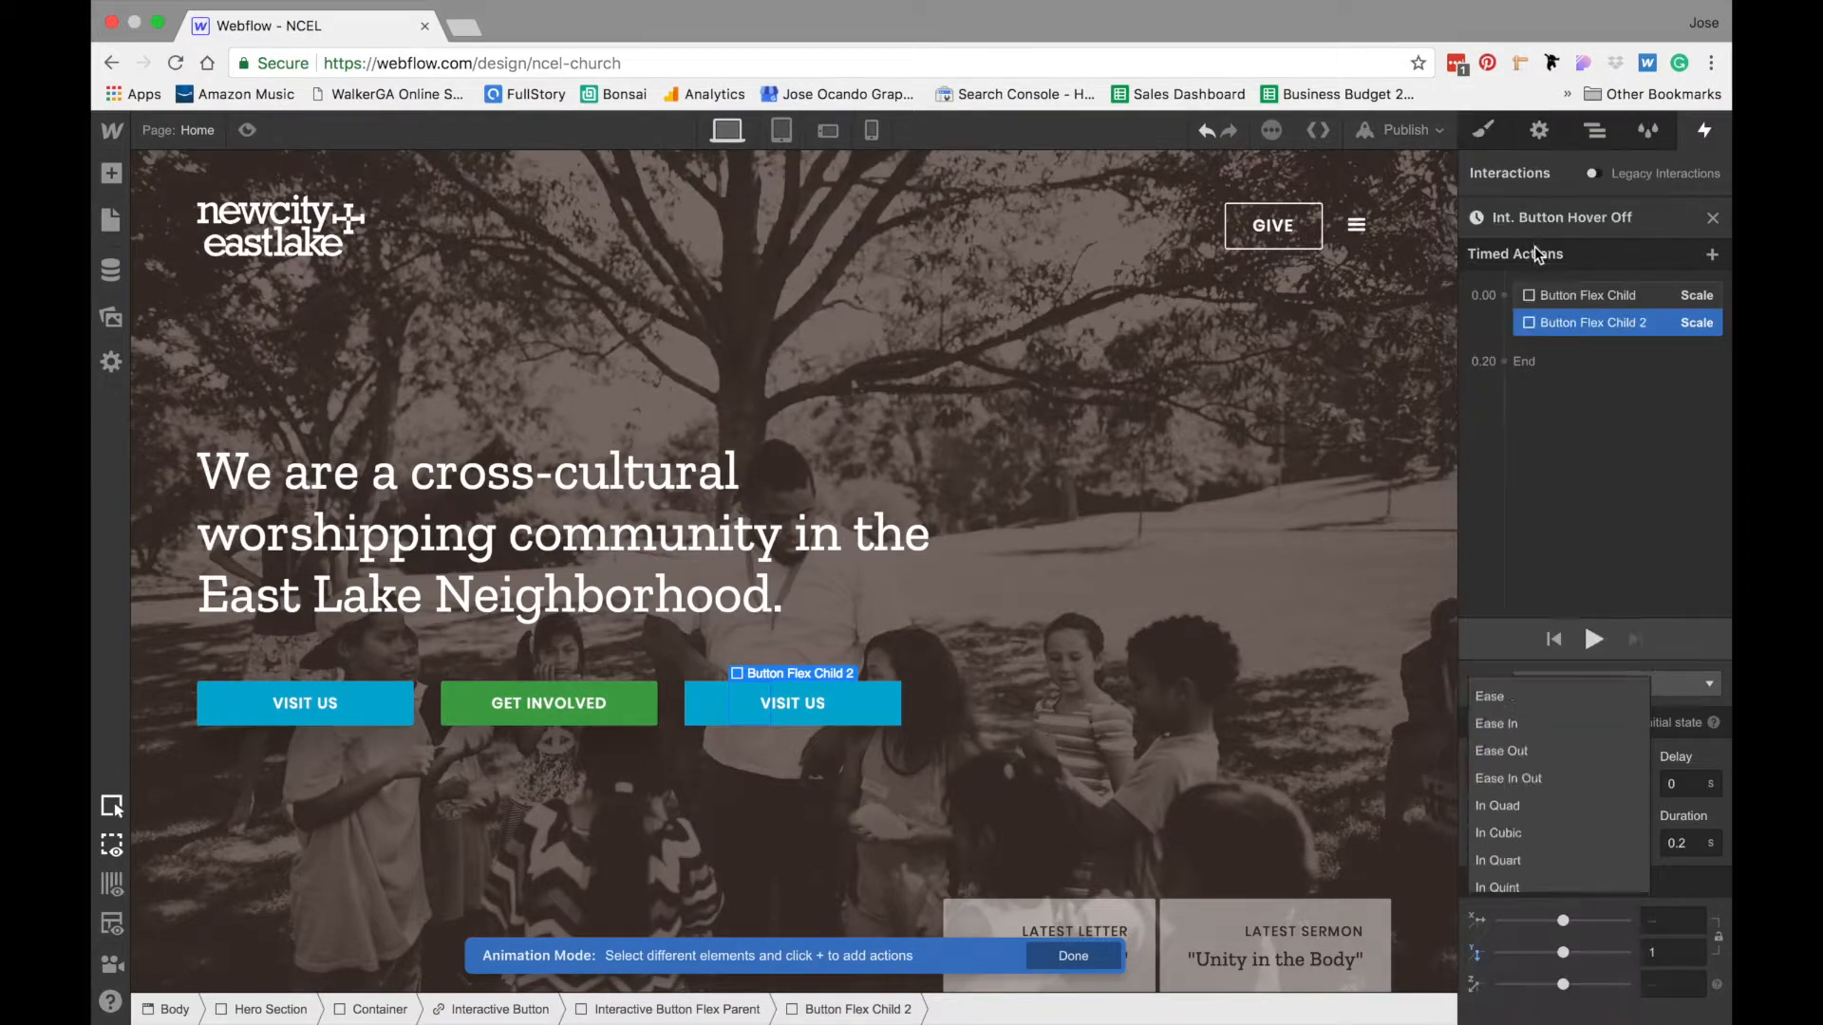
- Add a Scale action for Button Flex Child 4 at 0.00 s in the Int. Button Hover Off animation
click(1596, 130)
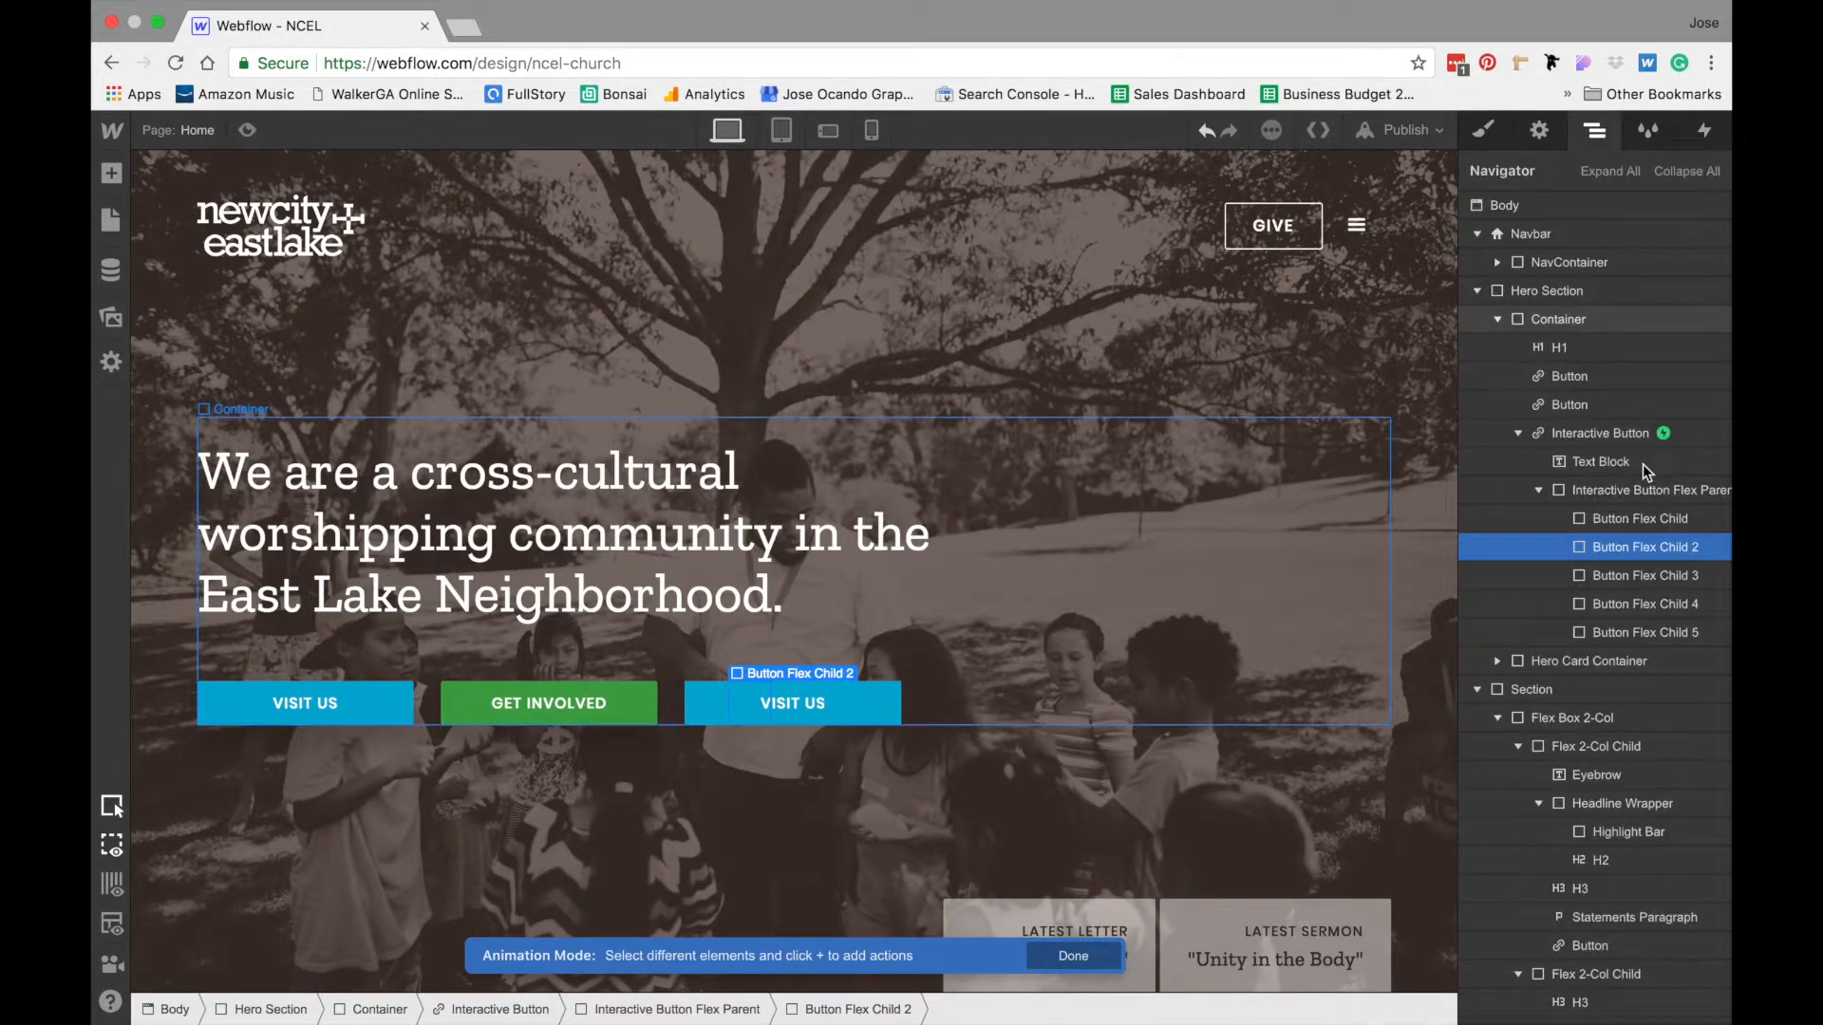
click(1640, 604)
click(1705, 130)
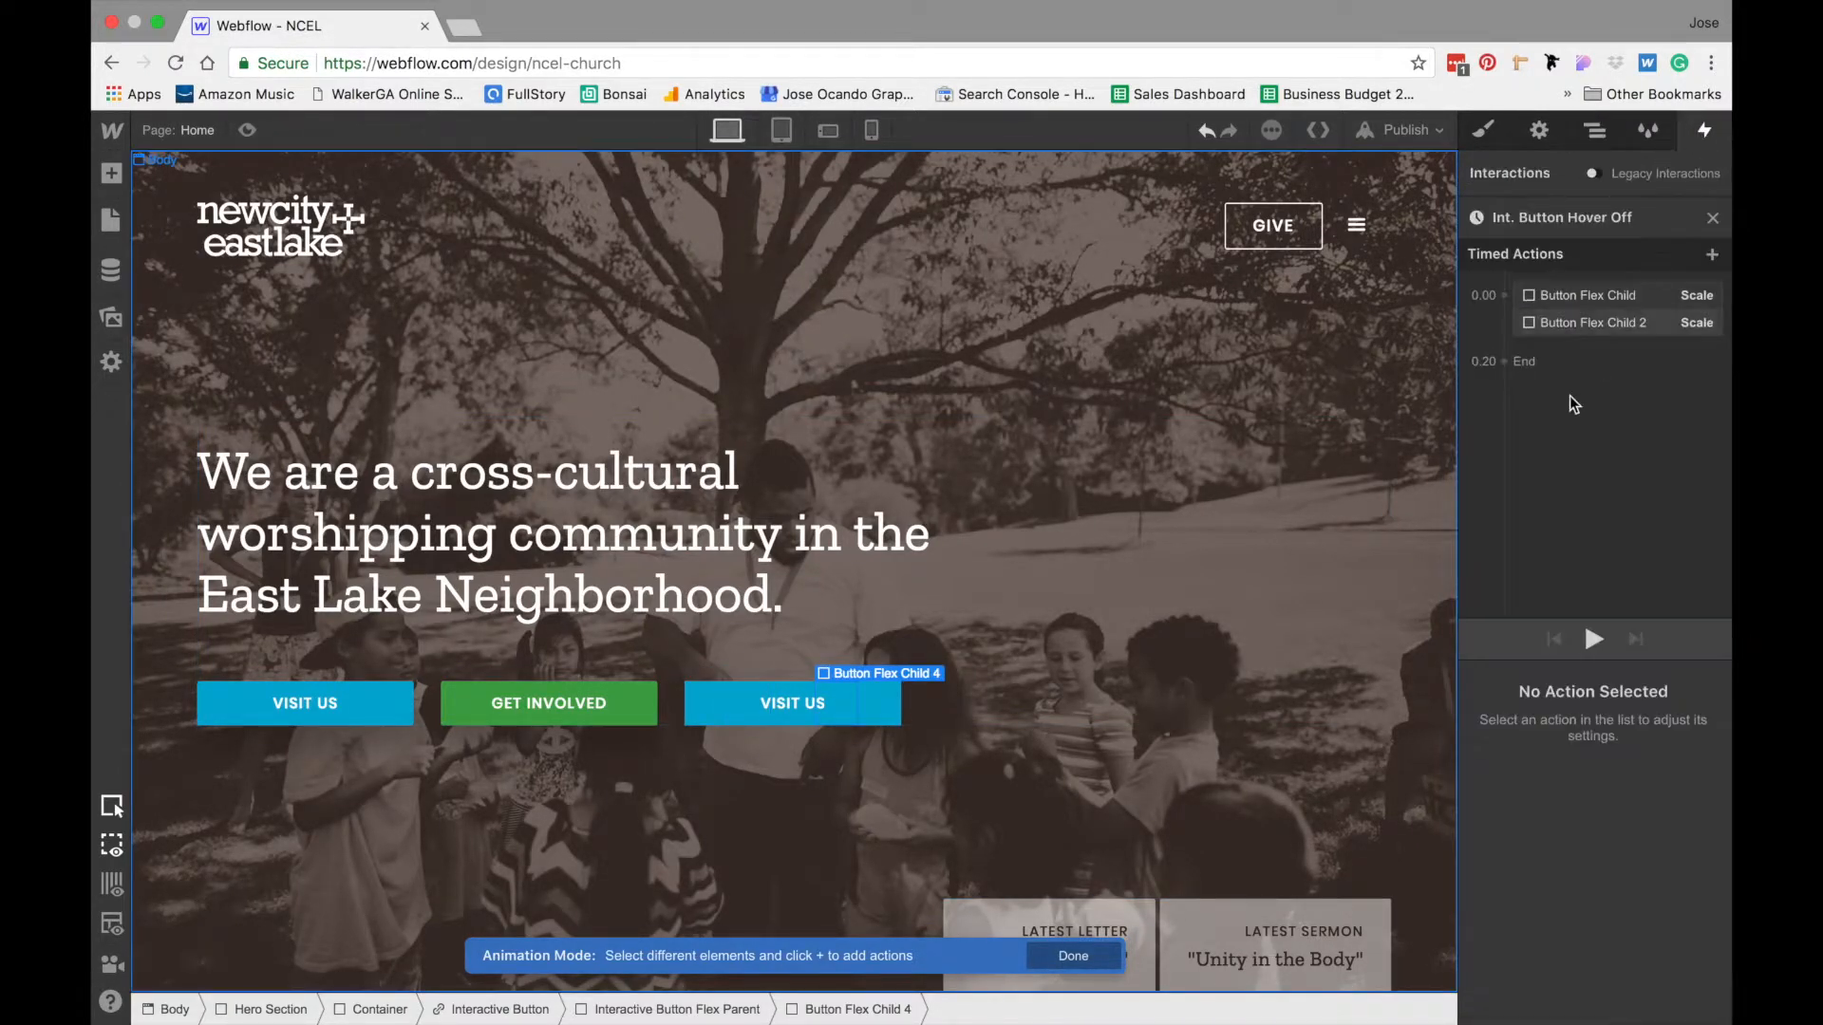
click(1504, 299)
click(1487, 399)
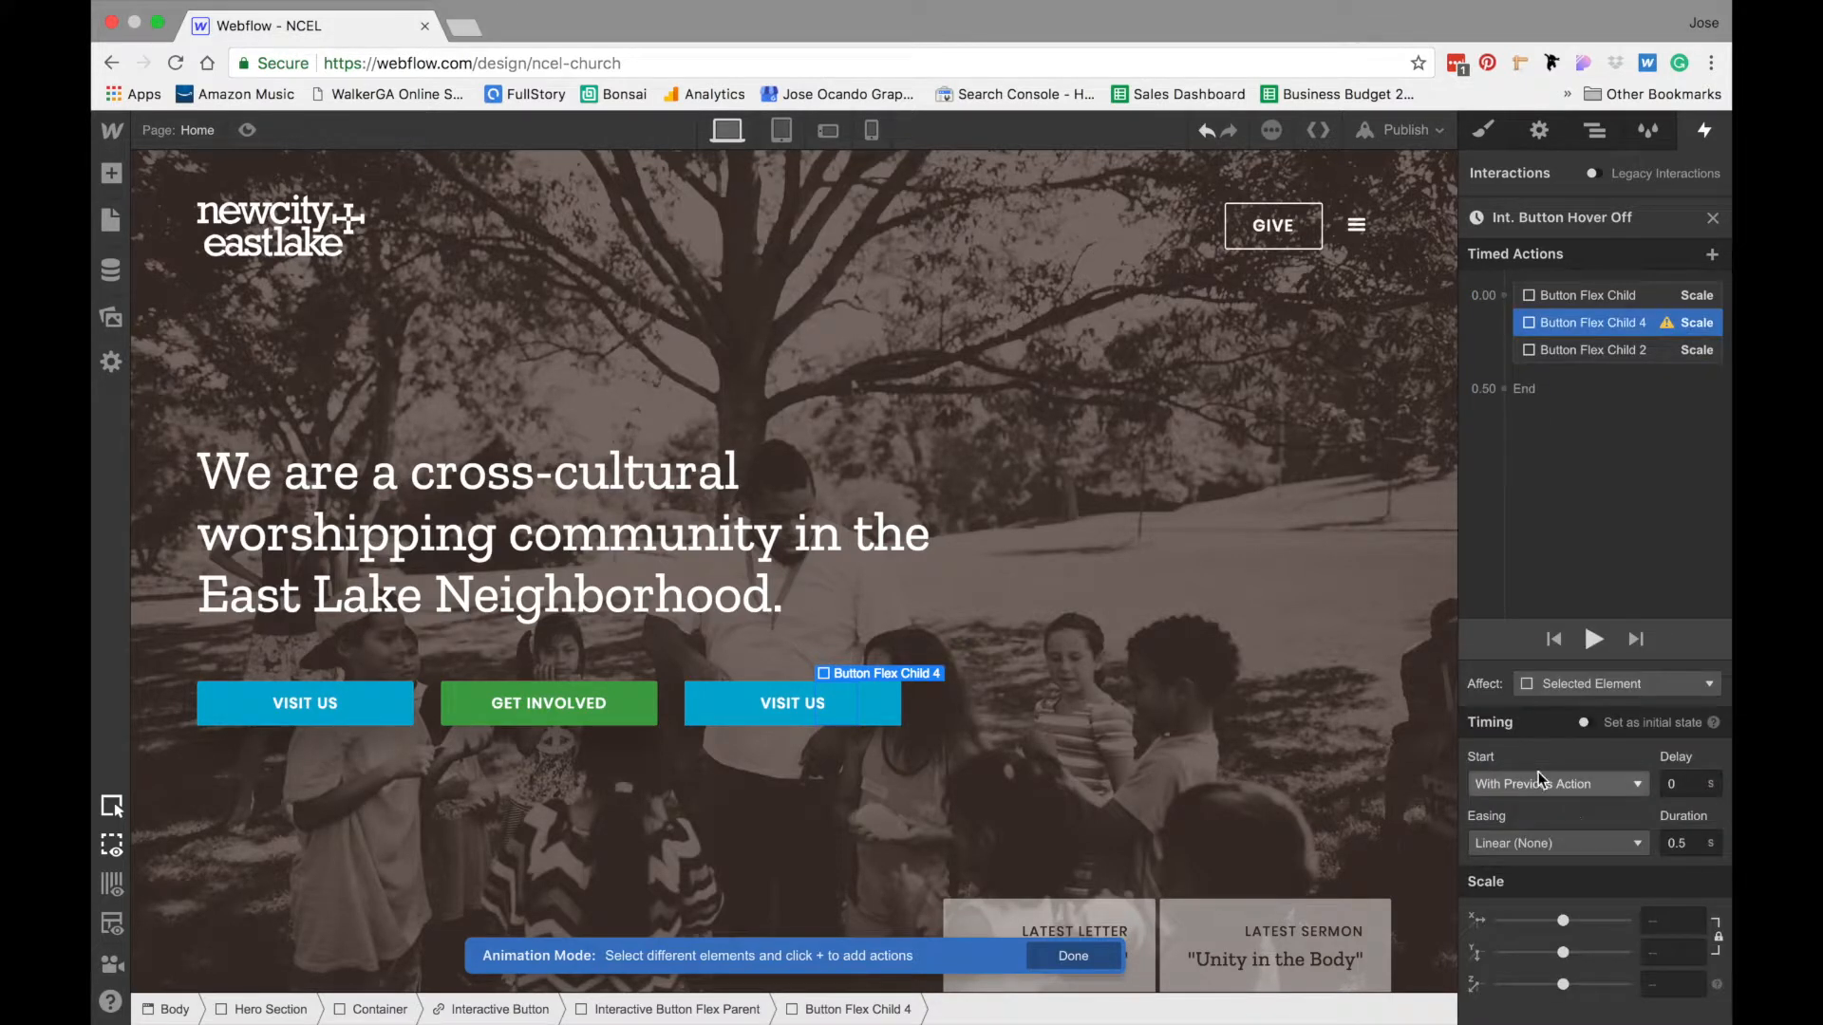
- Set Button Flex Child 4's hover-off action to Y scale 1 only, with a 0.2 s duration and Ease easing
click(1671, 952)
text(1)
click(1694, 839)
key(BackSpace)
text(2)
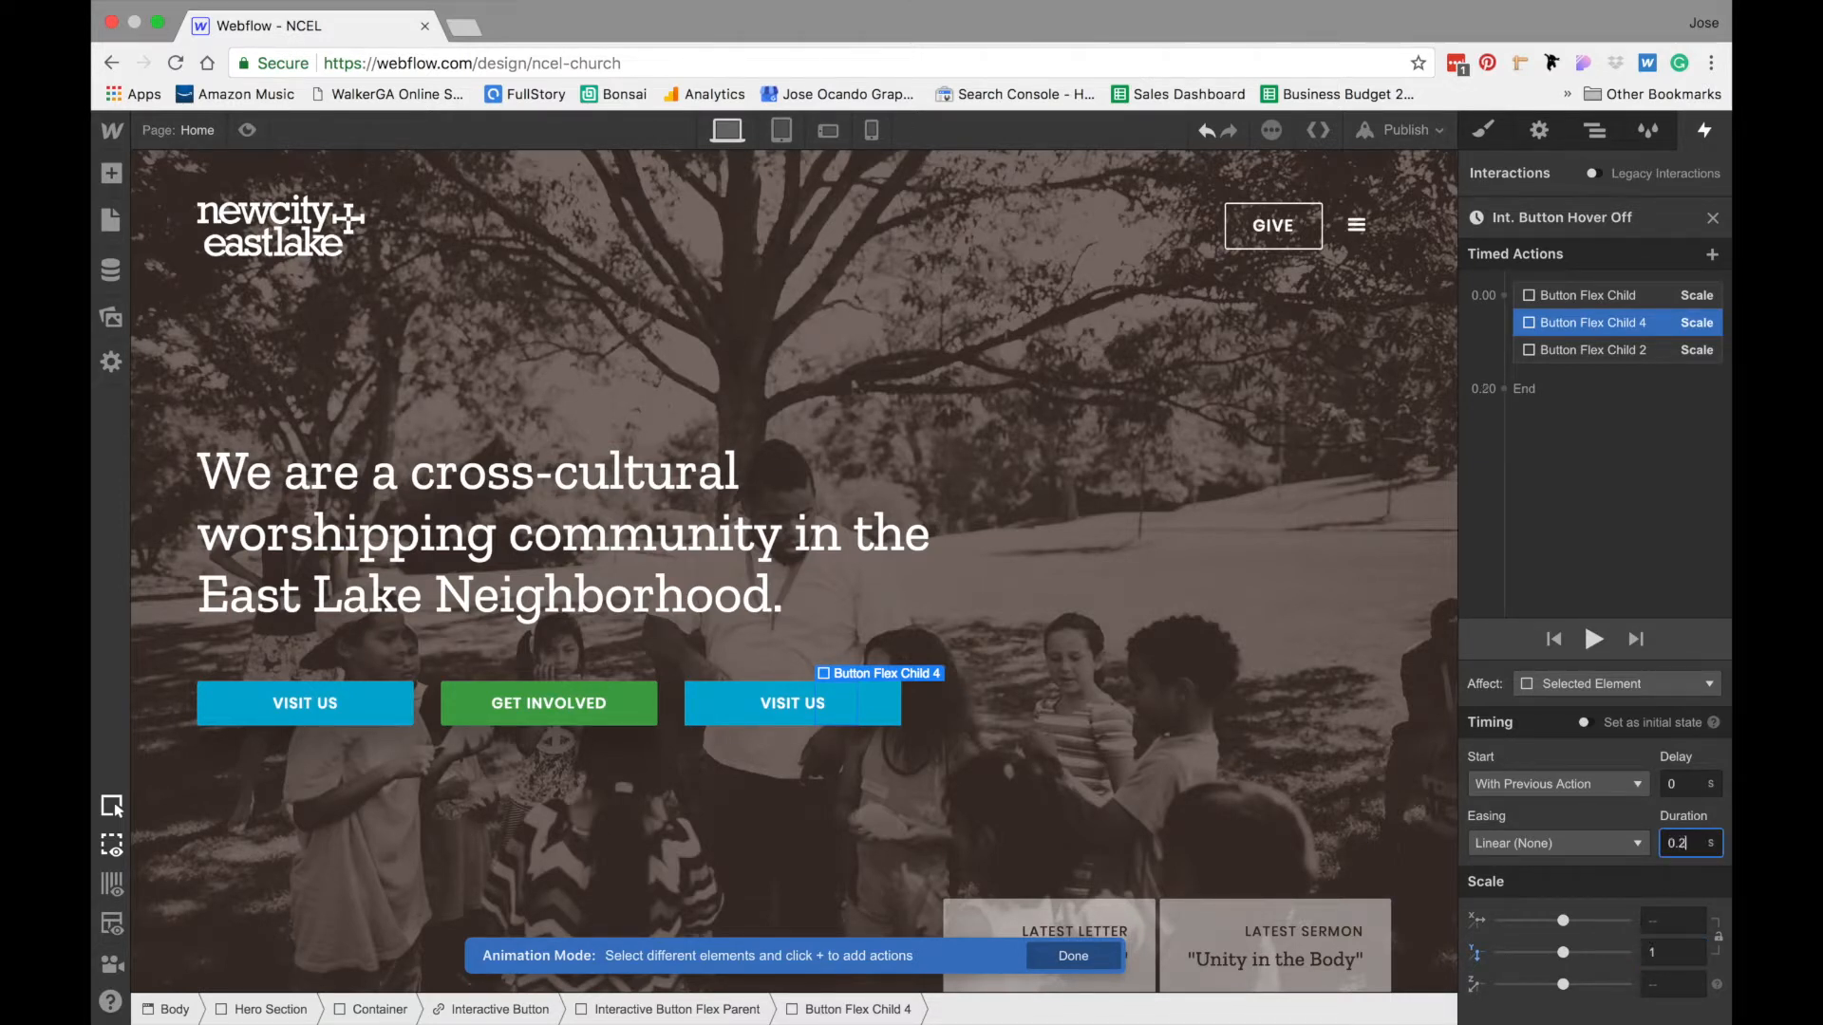
click(1557, 840)
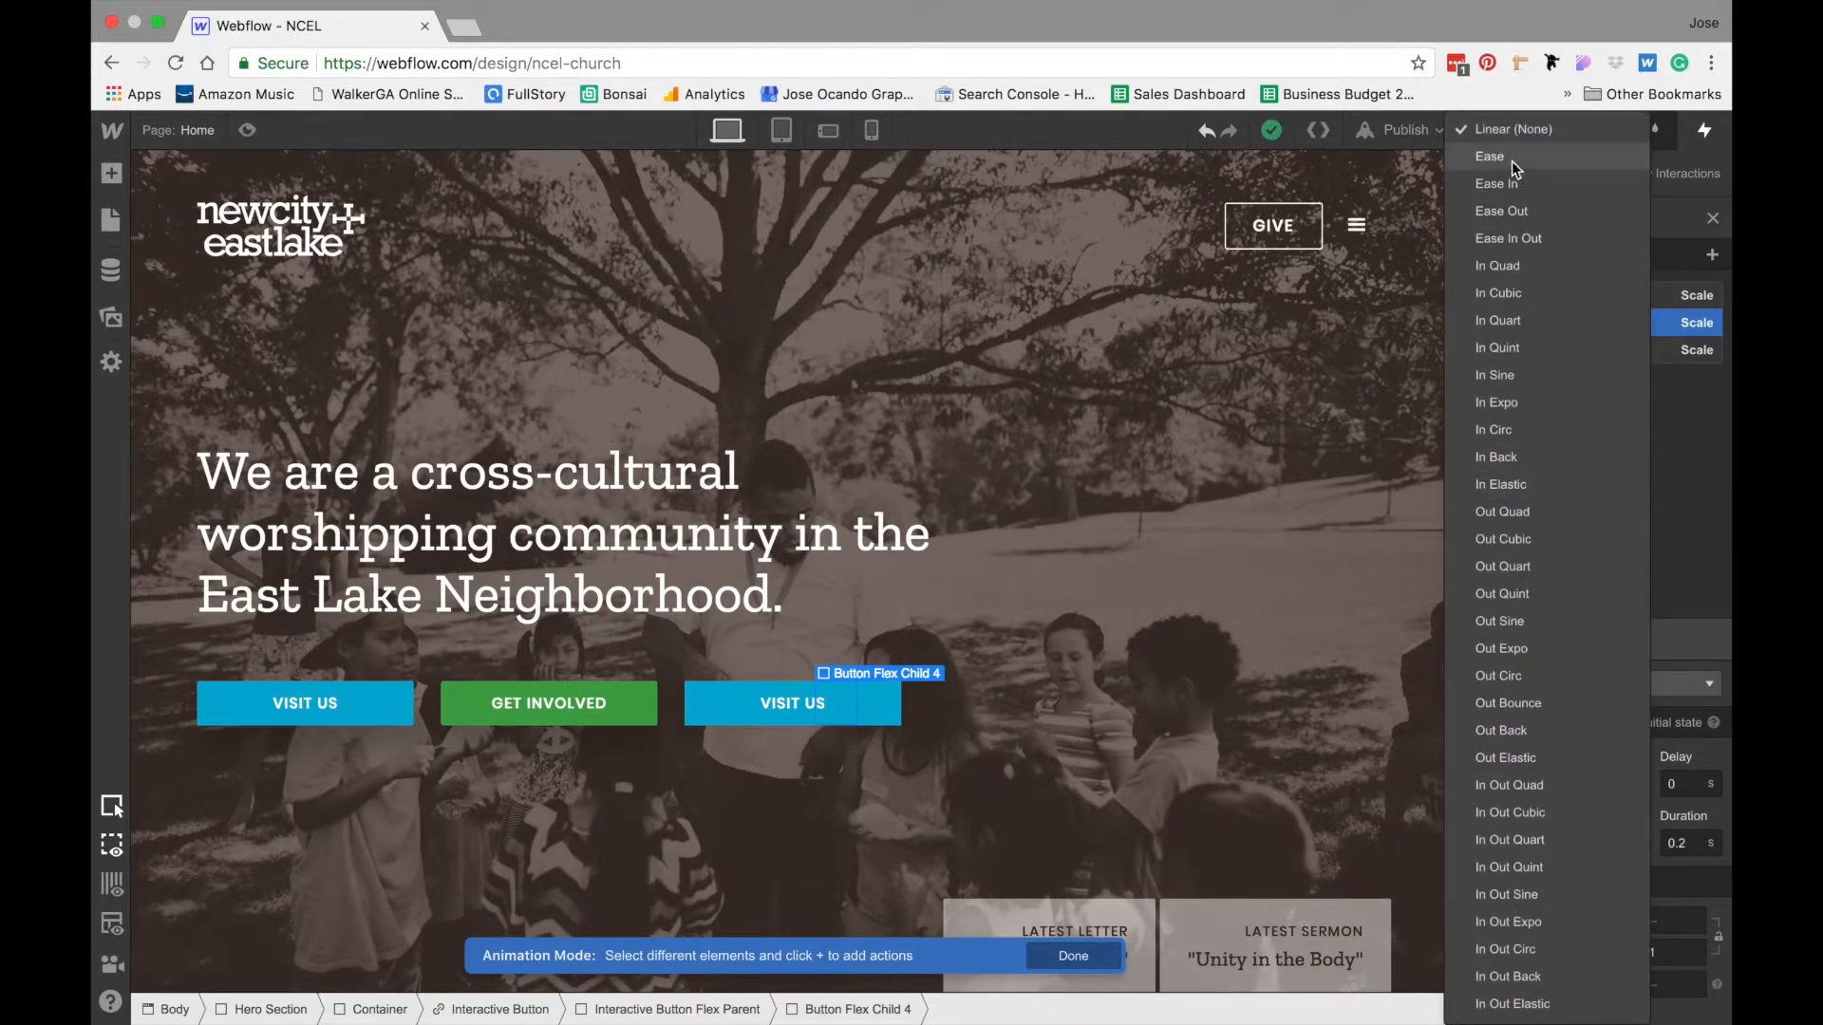
click(1512, 158)
click(1650, 131)
click(1597, 132)
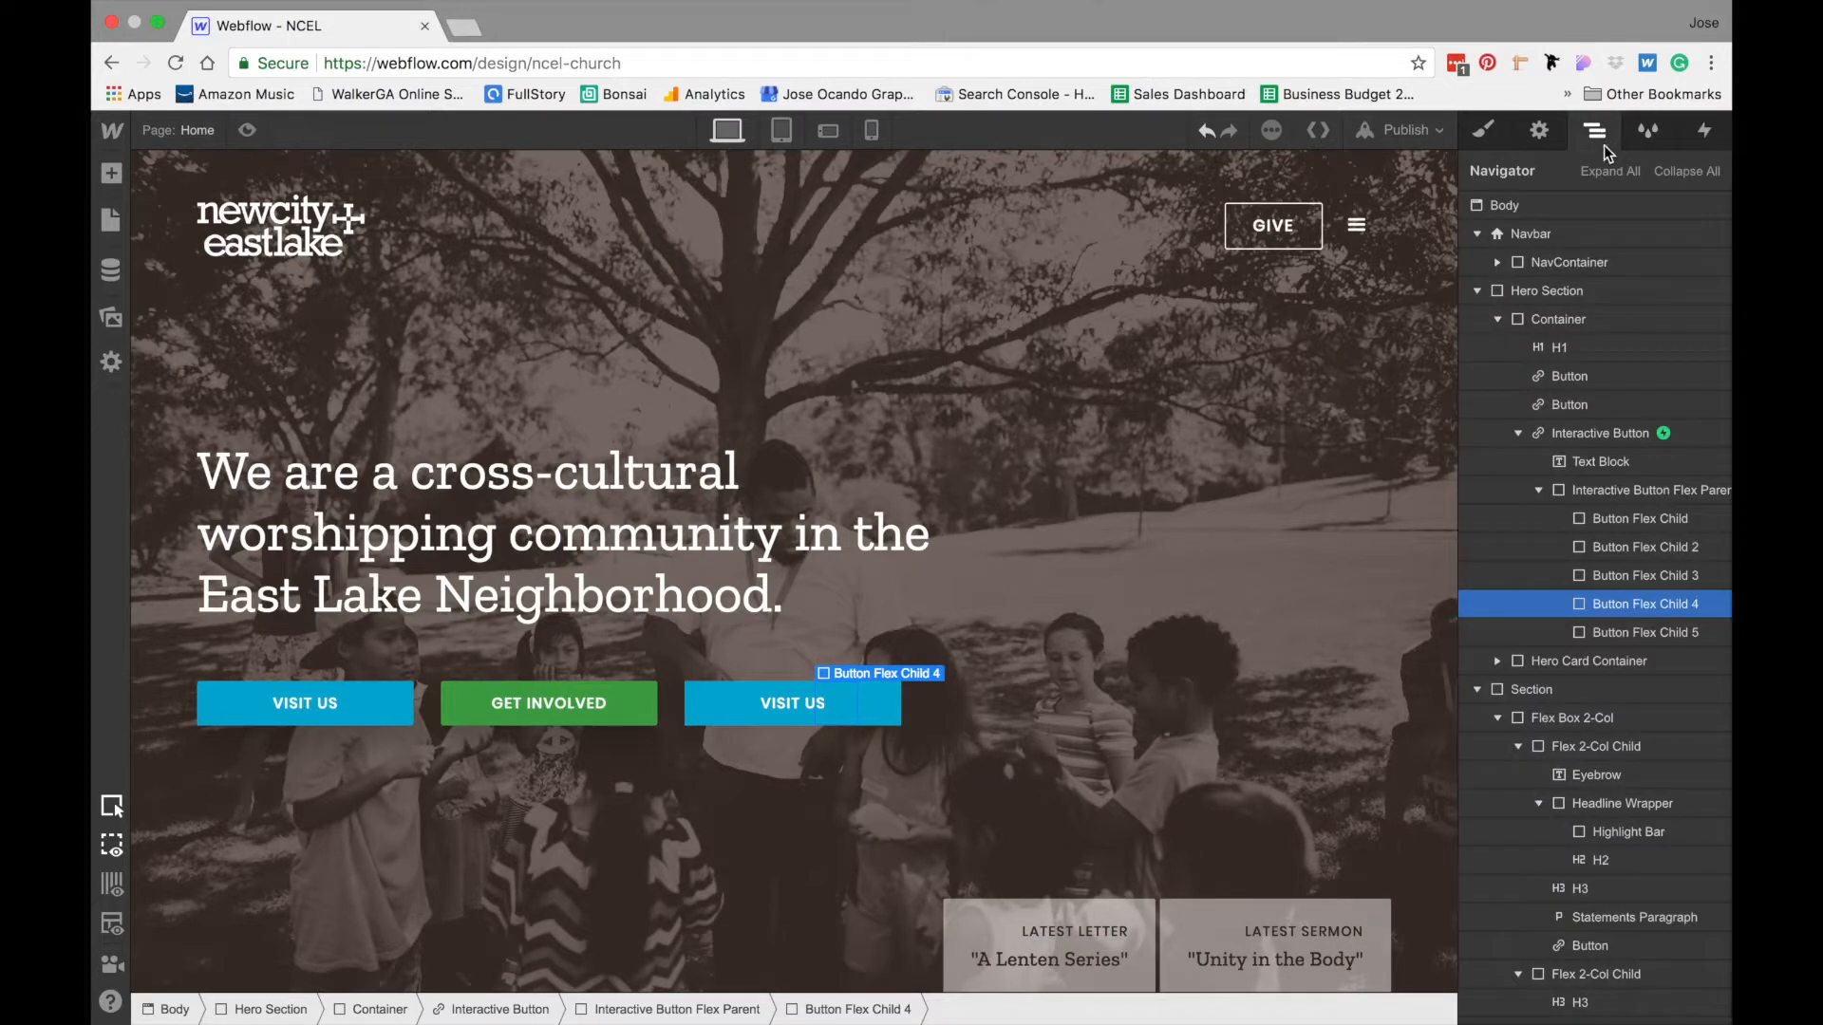
click(1616, 629)
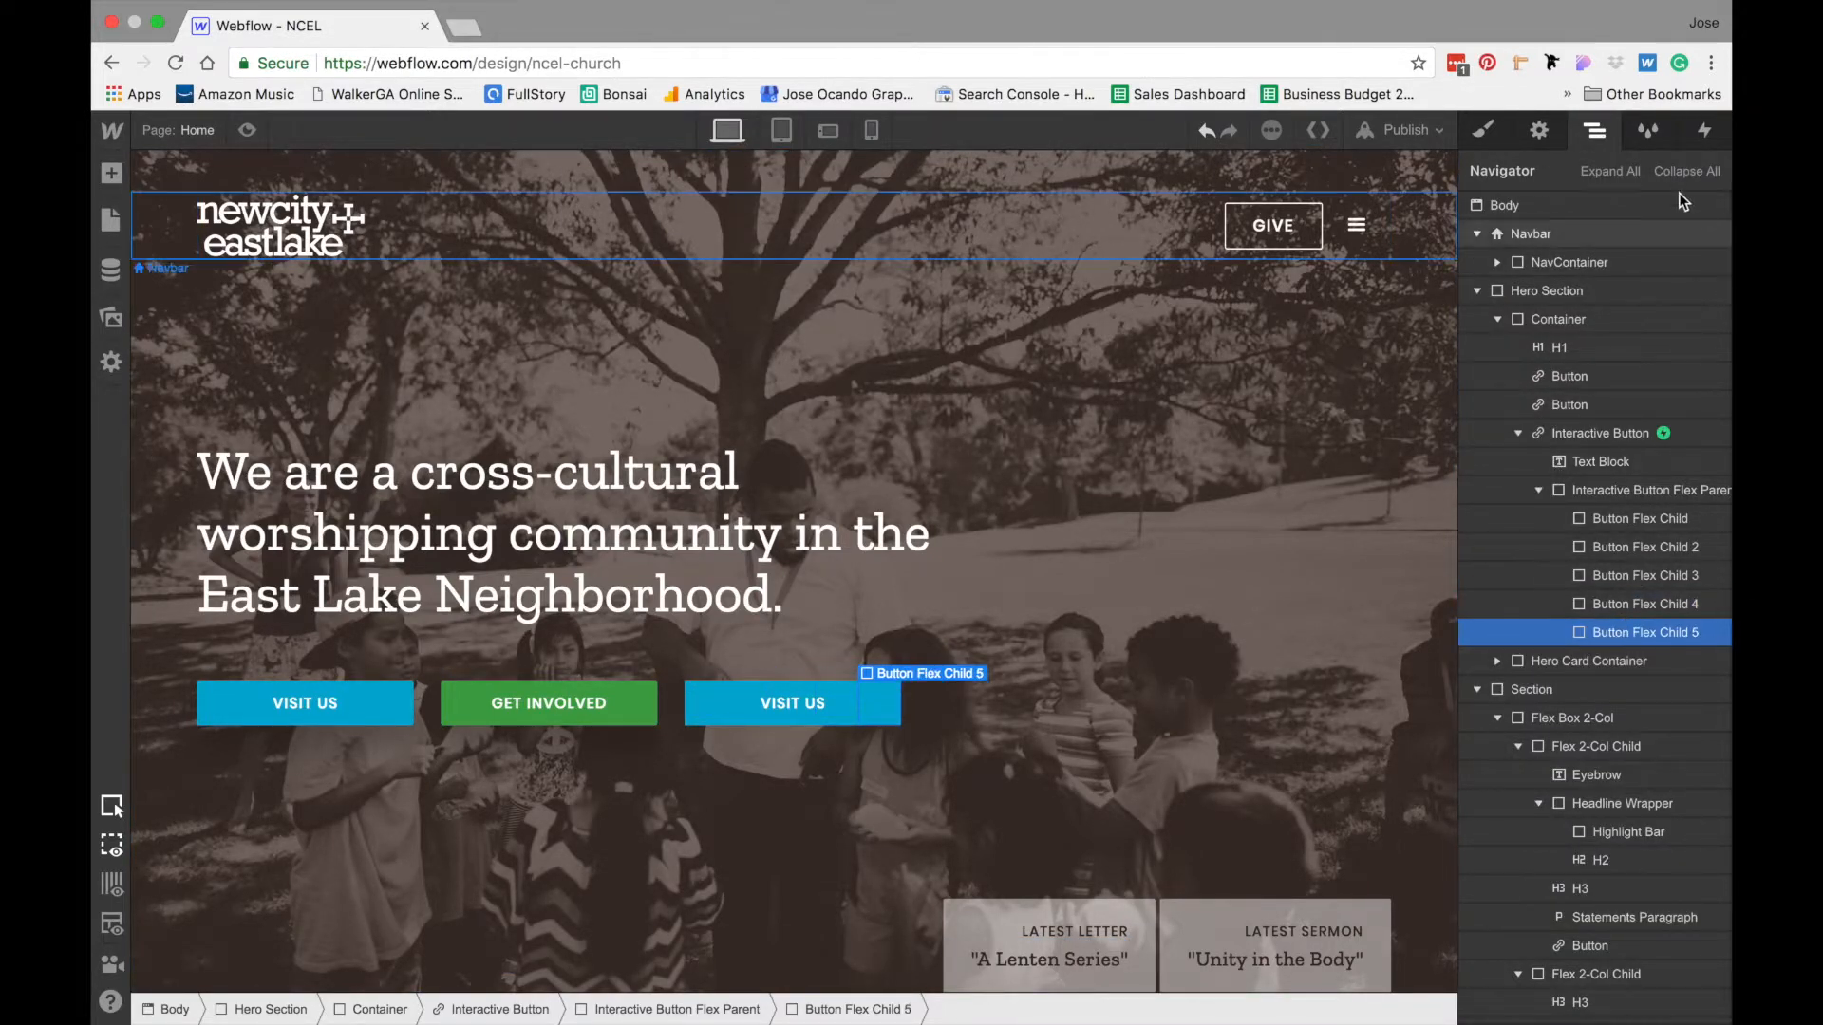
click(1705, 130)
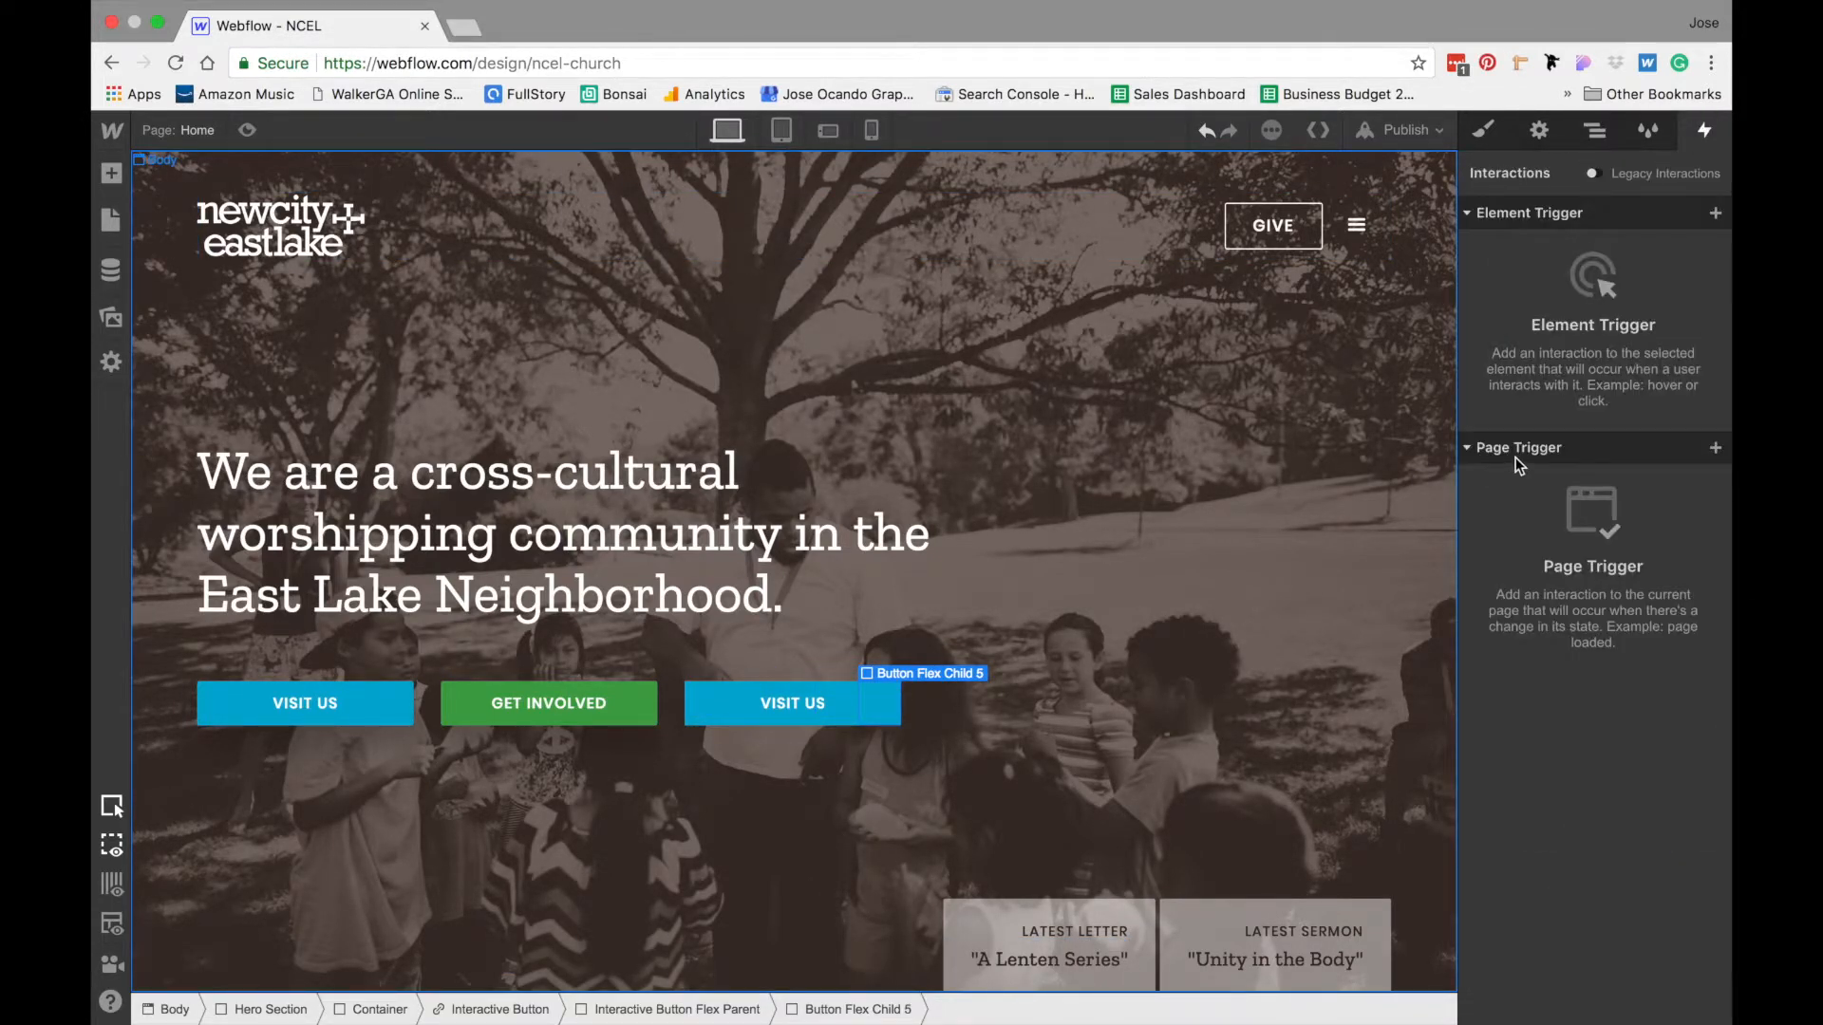
- Reopen the Int. Button Hover Off animation from the Interactive Button's Mouse Hover trigger
click(532, 1009)
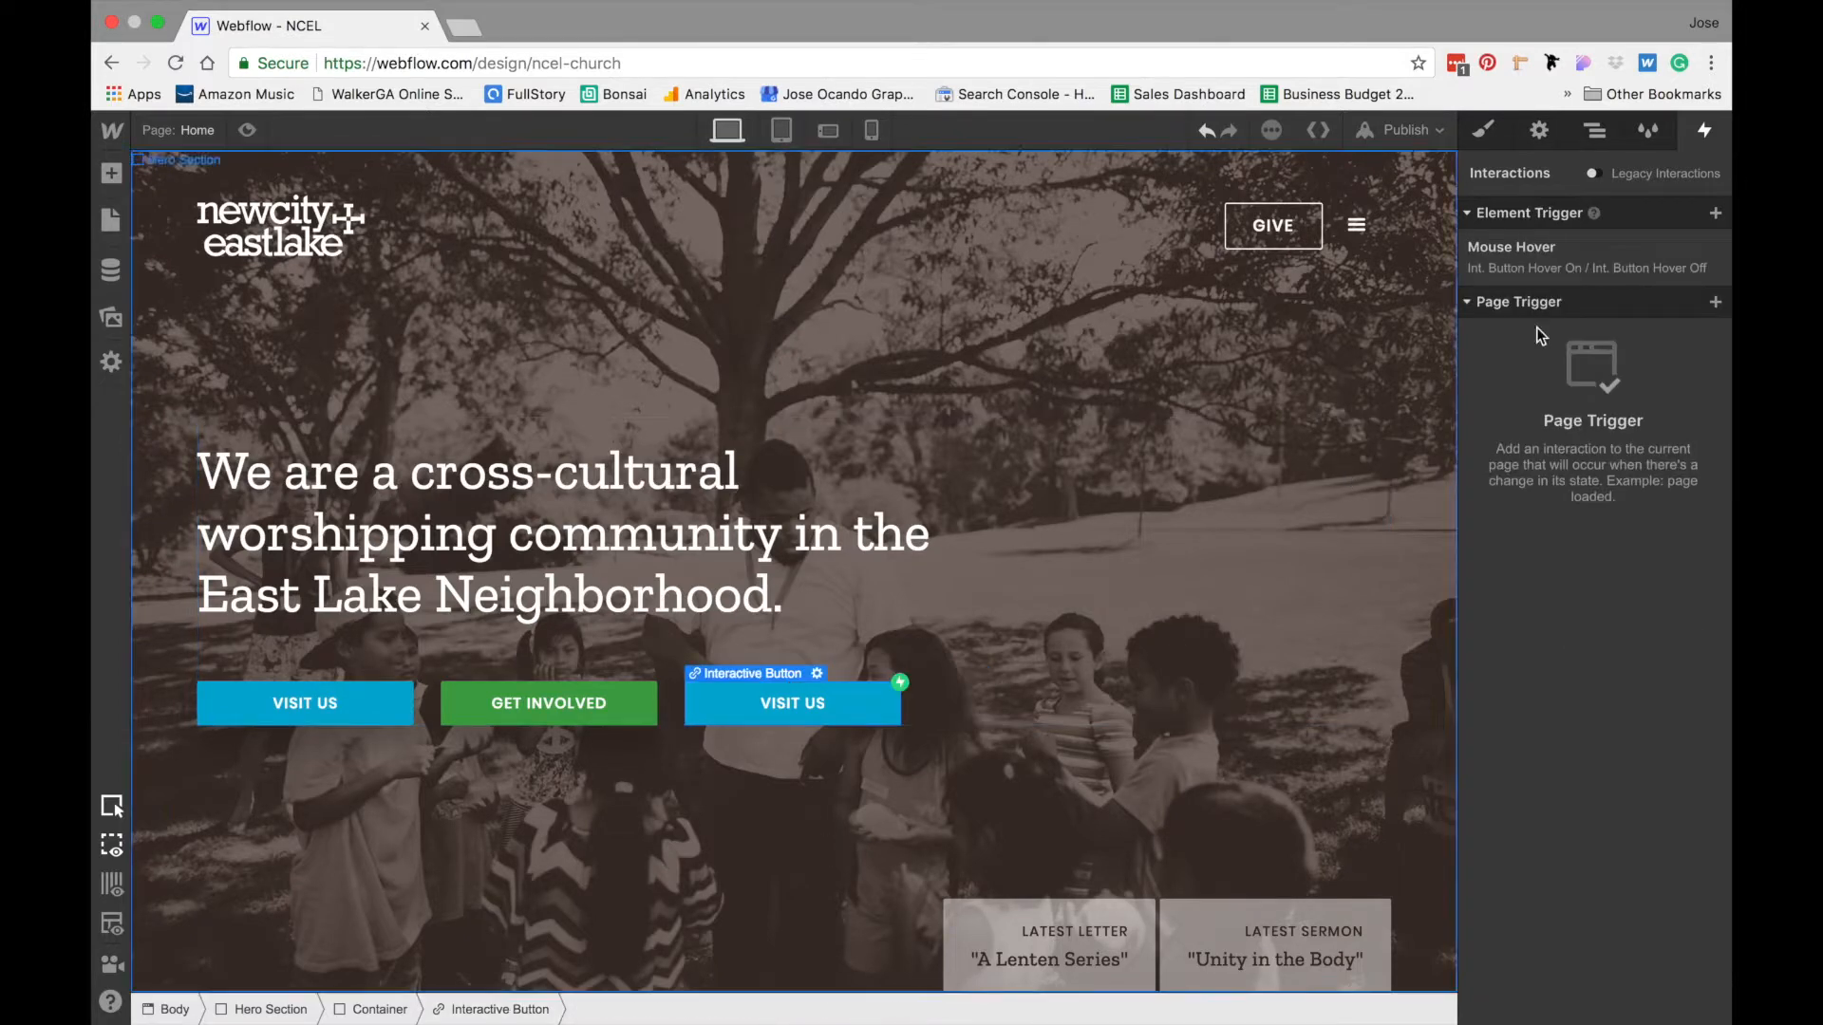
click(1610, 264)
click(1574, 664)
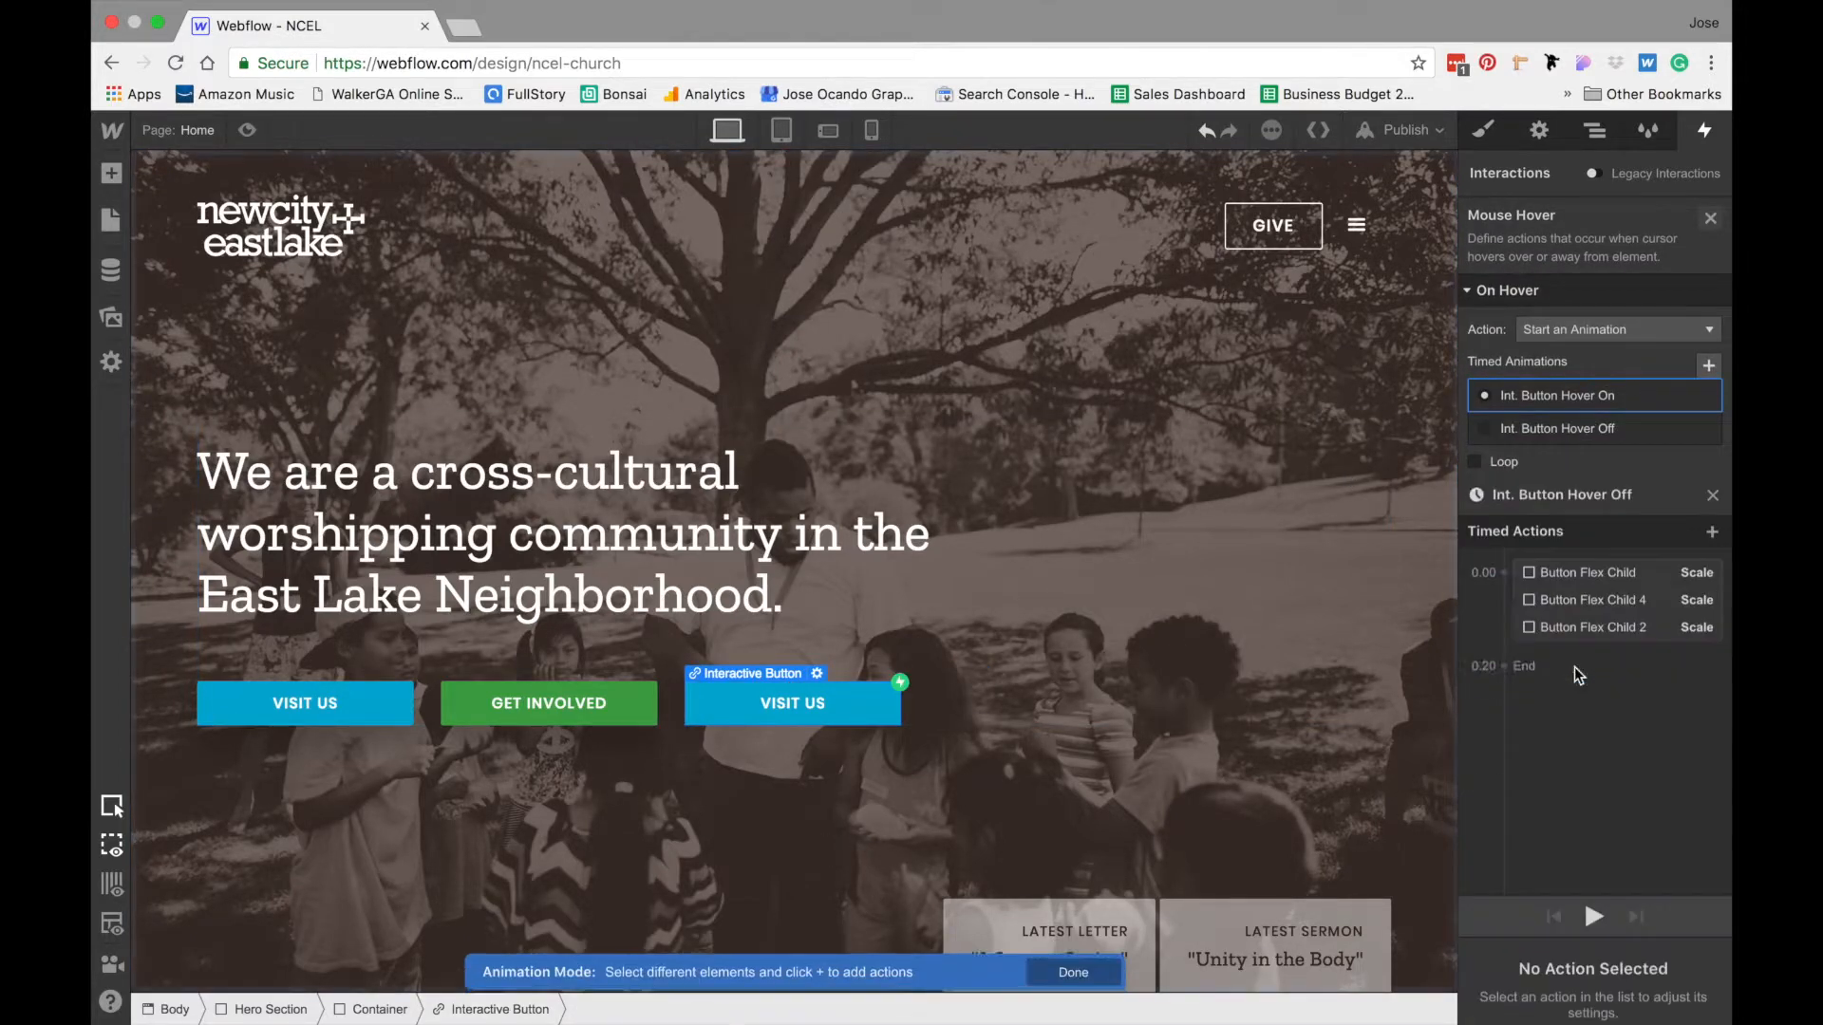
- Add a Scale action for Button Flex Child 5 at 0.00 s in the Int. Button Hover Off animation
click(1599, 133)
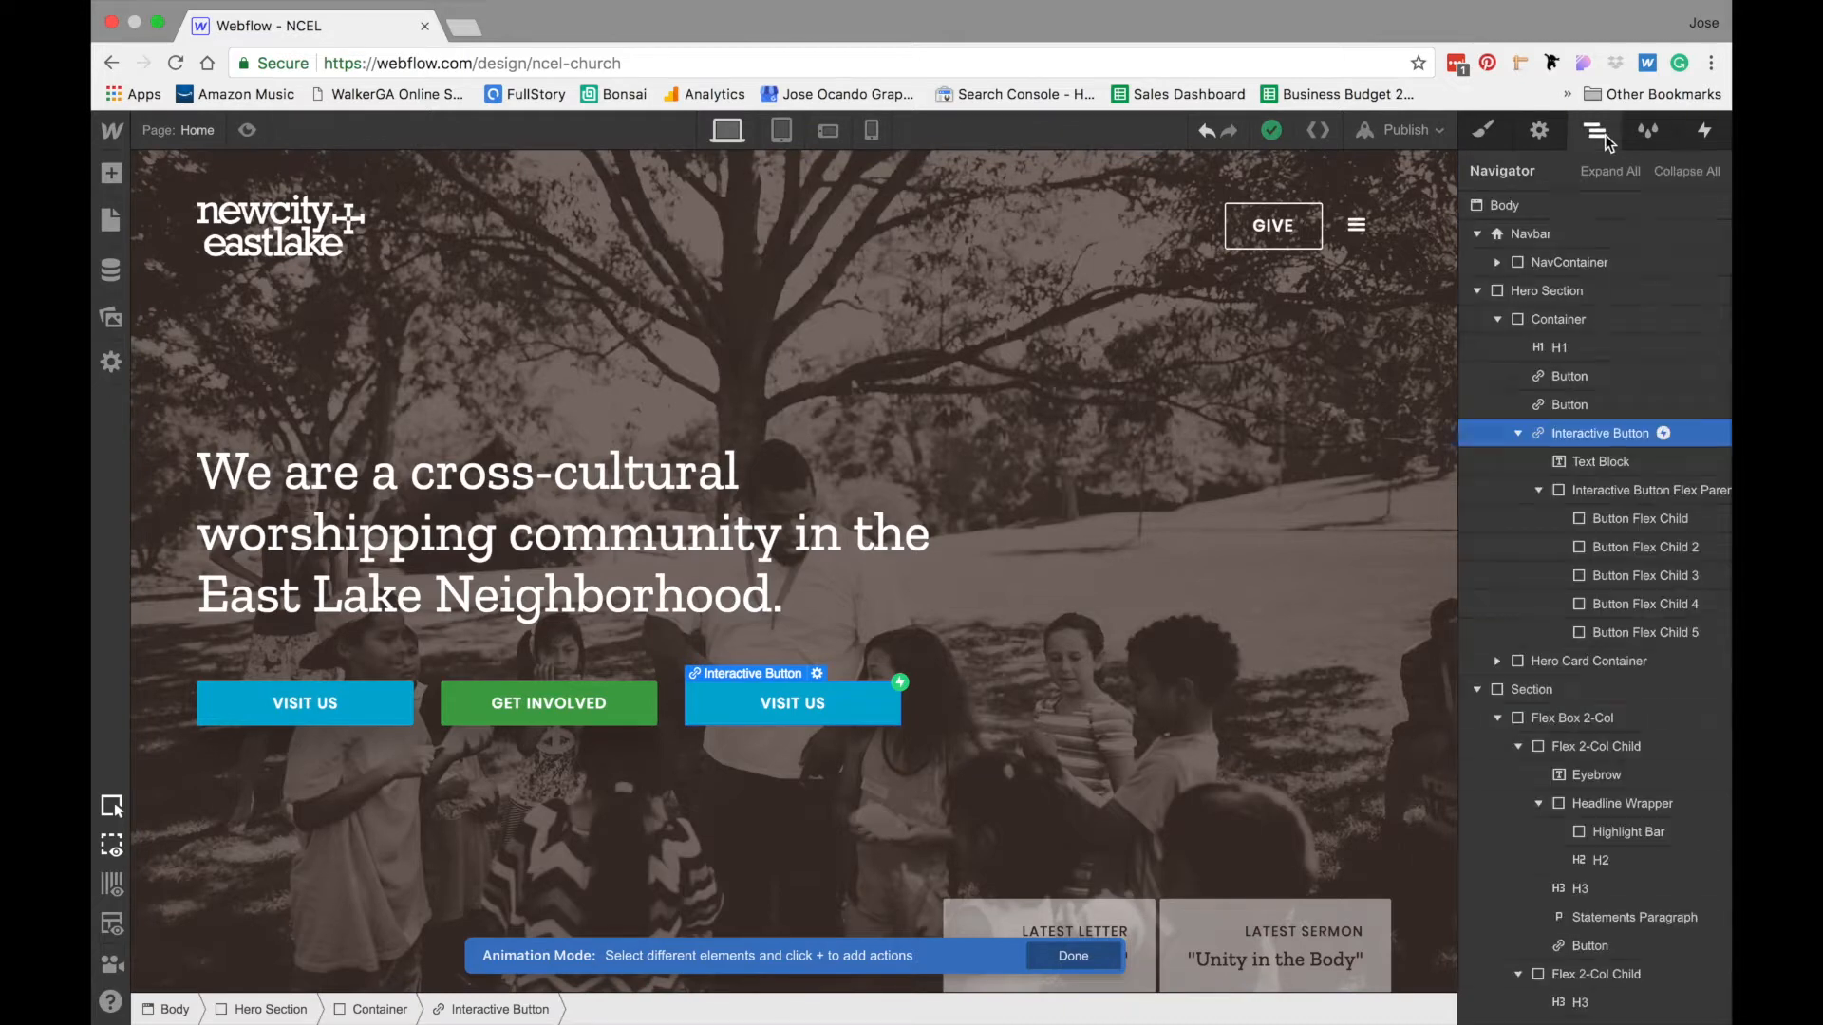
click(1620, 634)
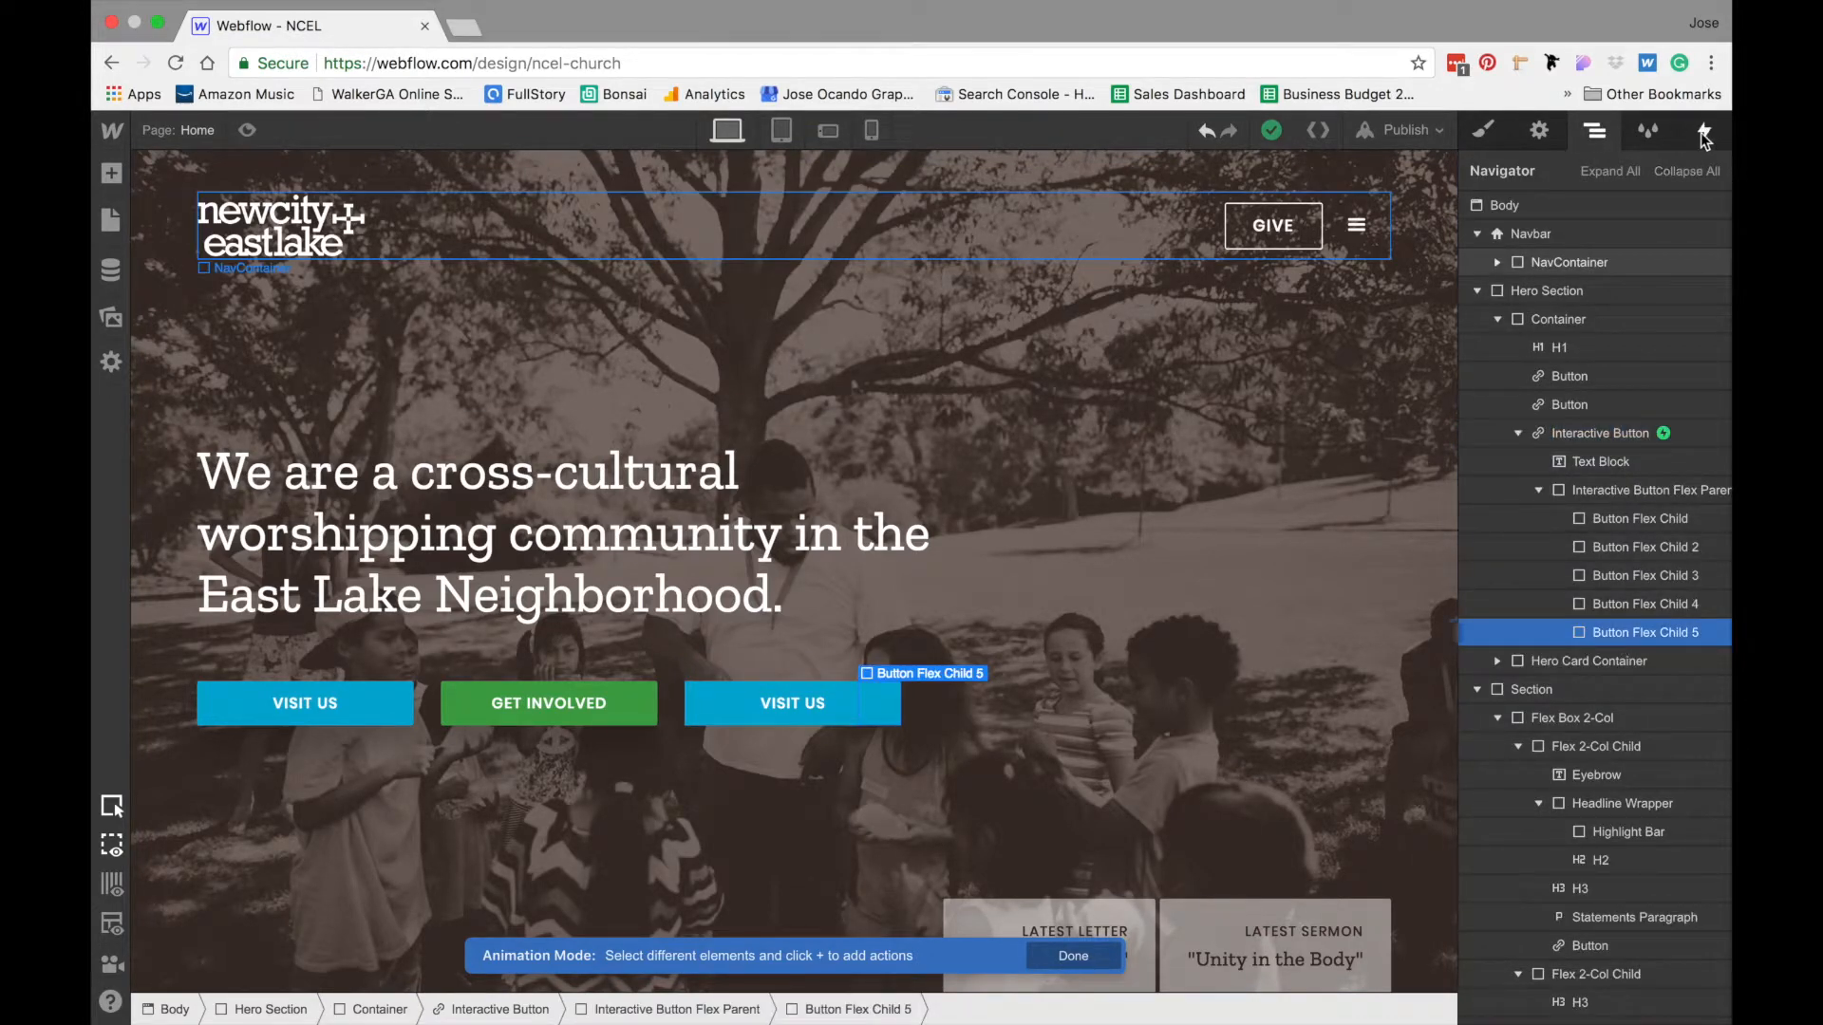
click(1702, 133)
click(1502, 296)
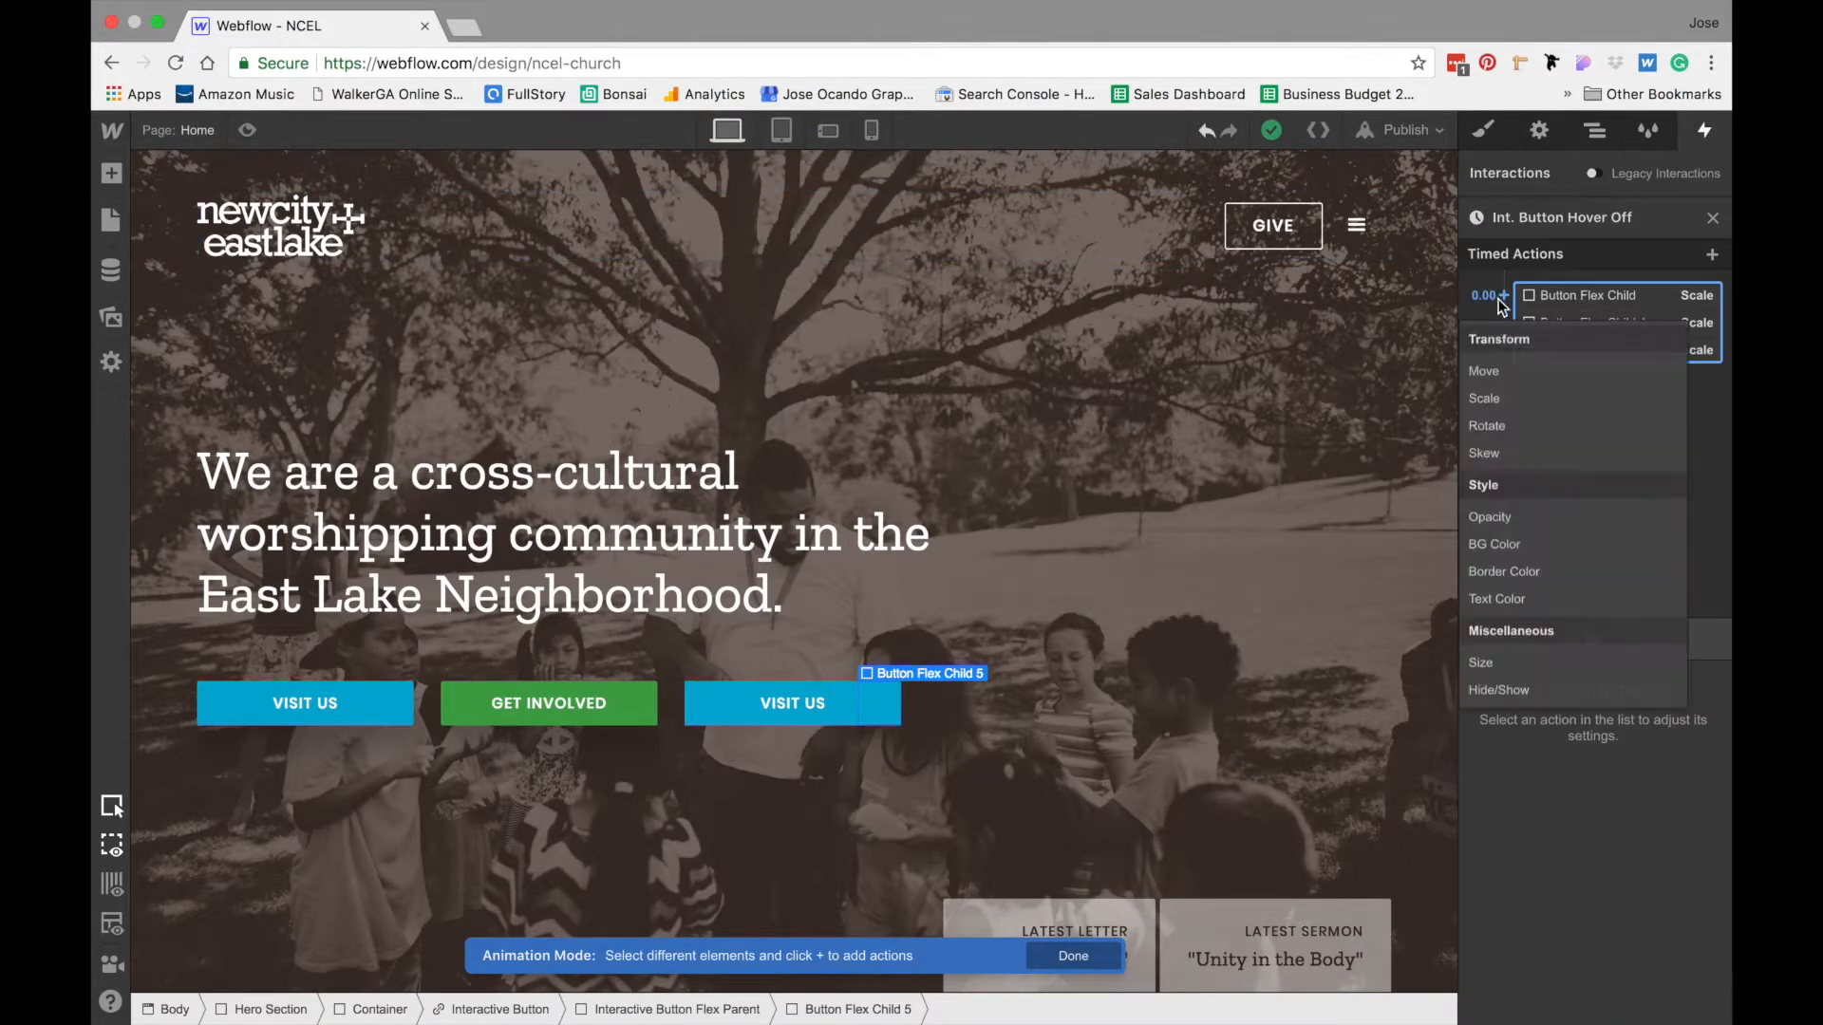
click(1494, 398)
- Set Button Flex Child 5's hover-off action to Y scale 1 only, with a 0.2 s duration and Ease easing
click(1673, 952)
text(1)
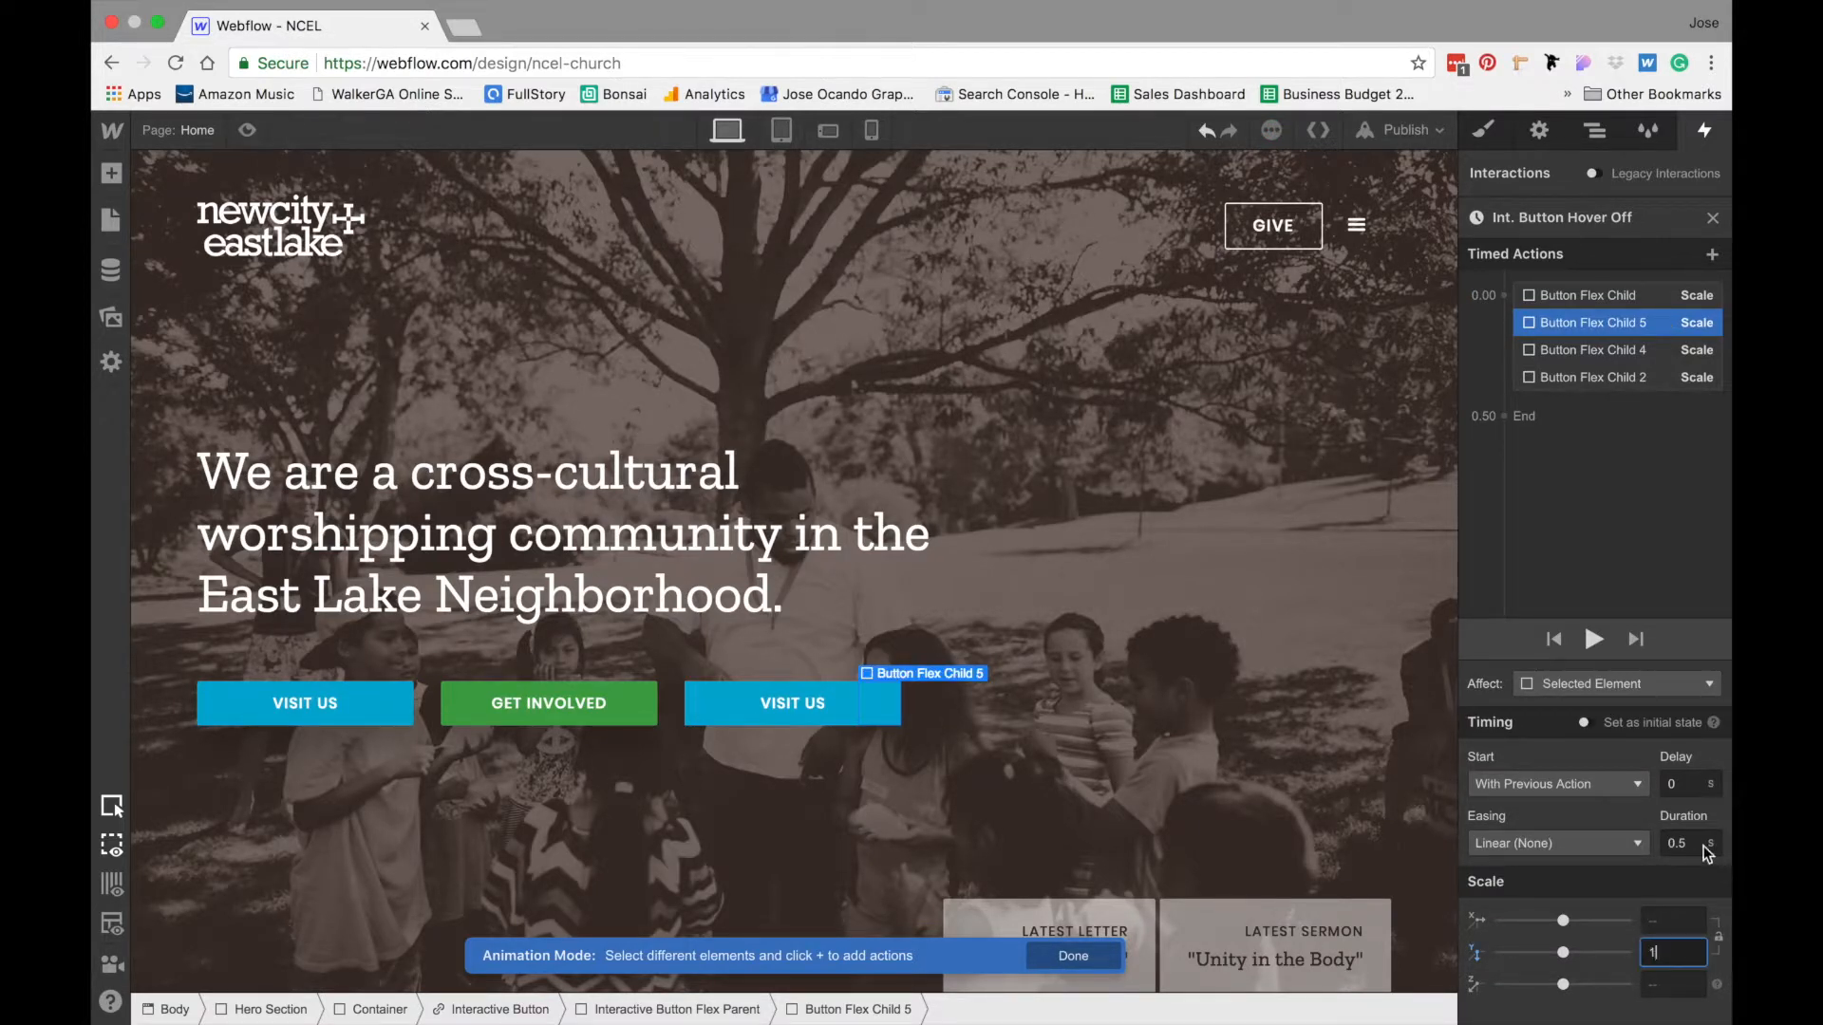
click(1695, 845)
key(BackSpace)
text(2)
key(Return)
click(1568, 845)
click(1523, 157)
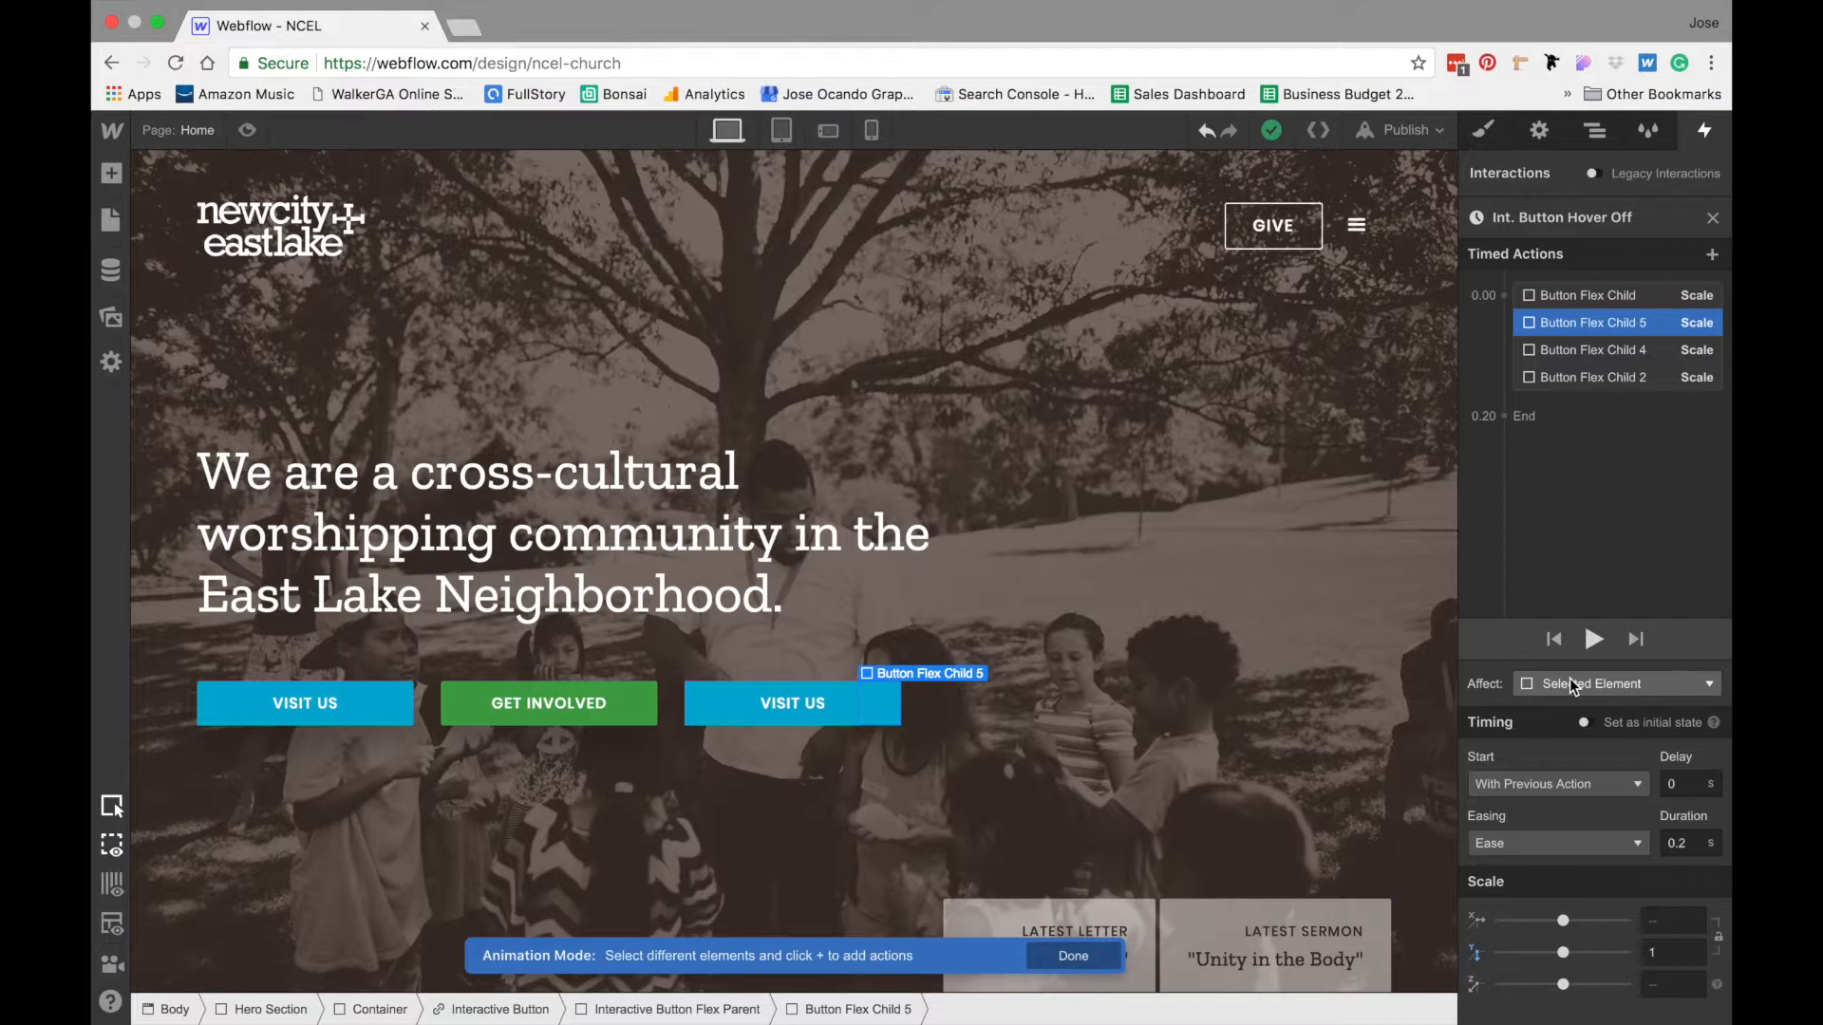
- Make the first Button Flex Child's hover-off action affect the class, limited to only children with this class
click(1620, 295)
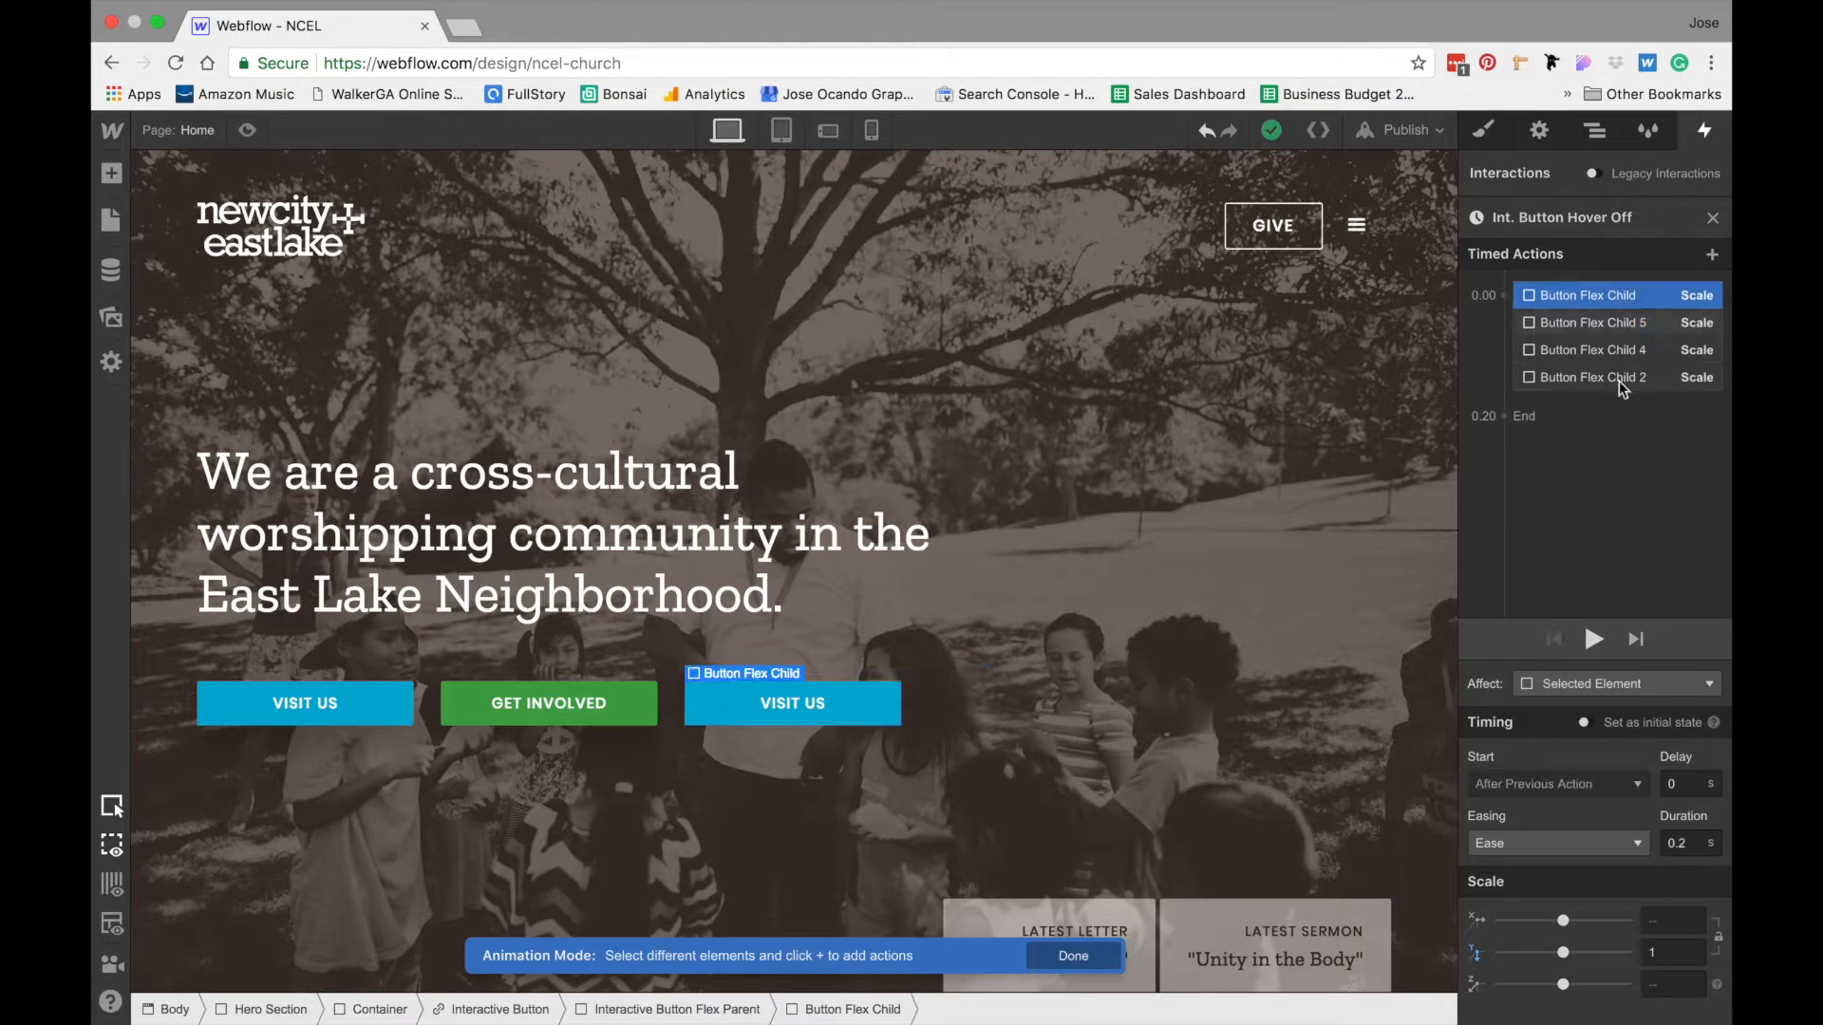
click(1569, 680)
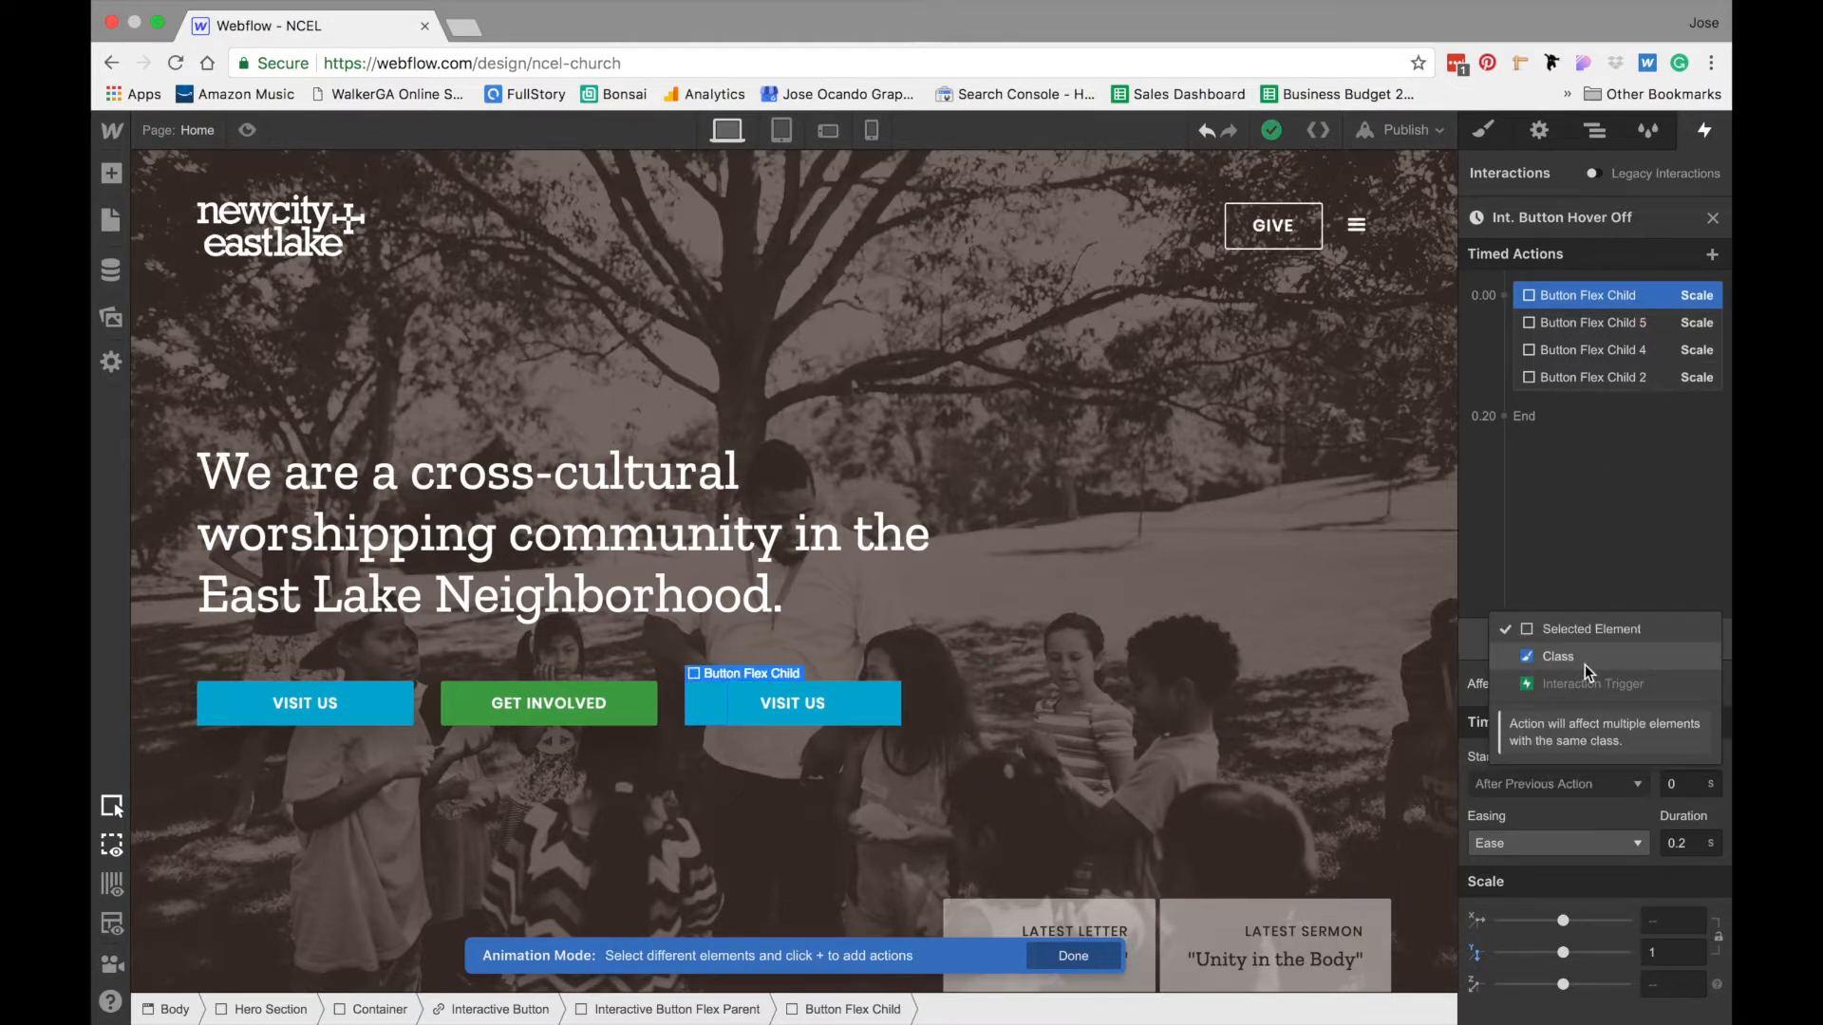
click(1585, 665)
click(1570, 700)
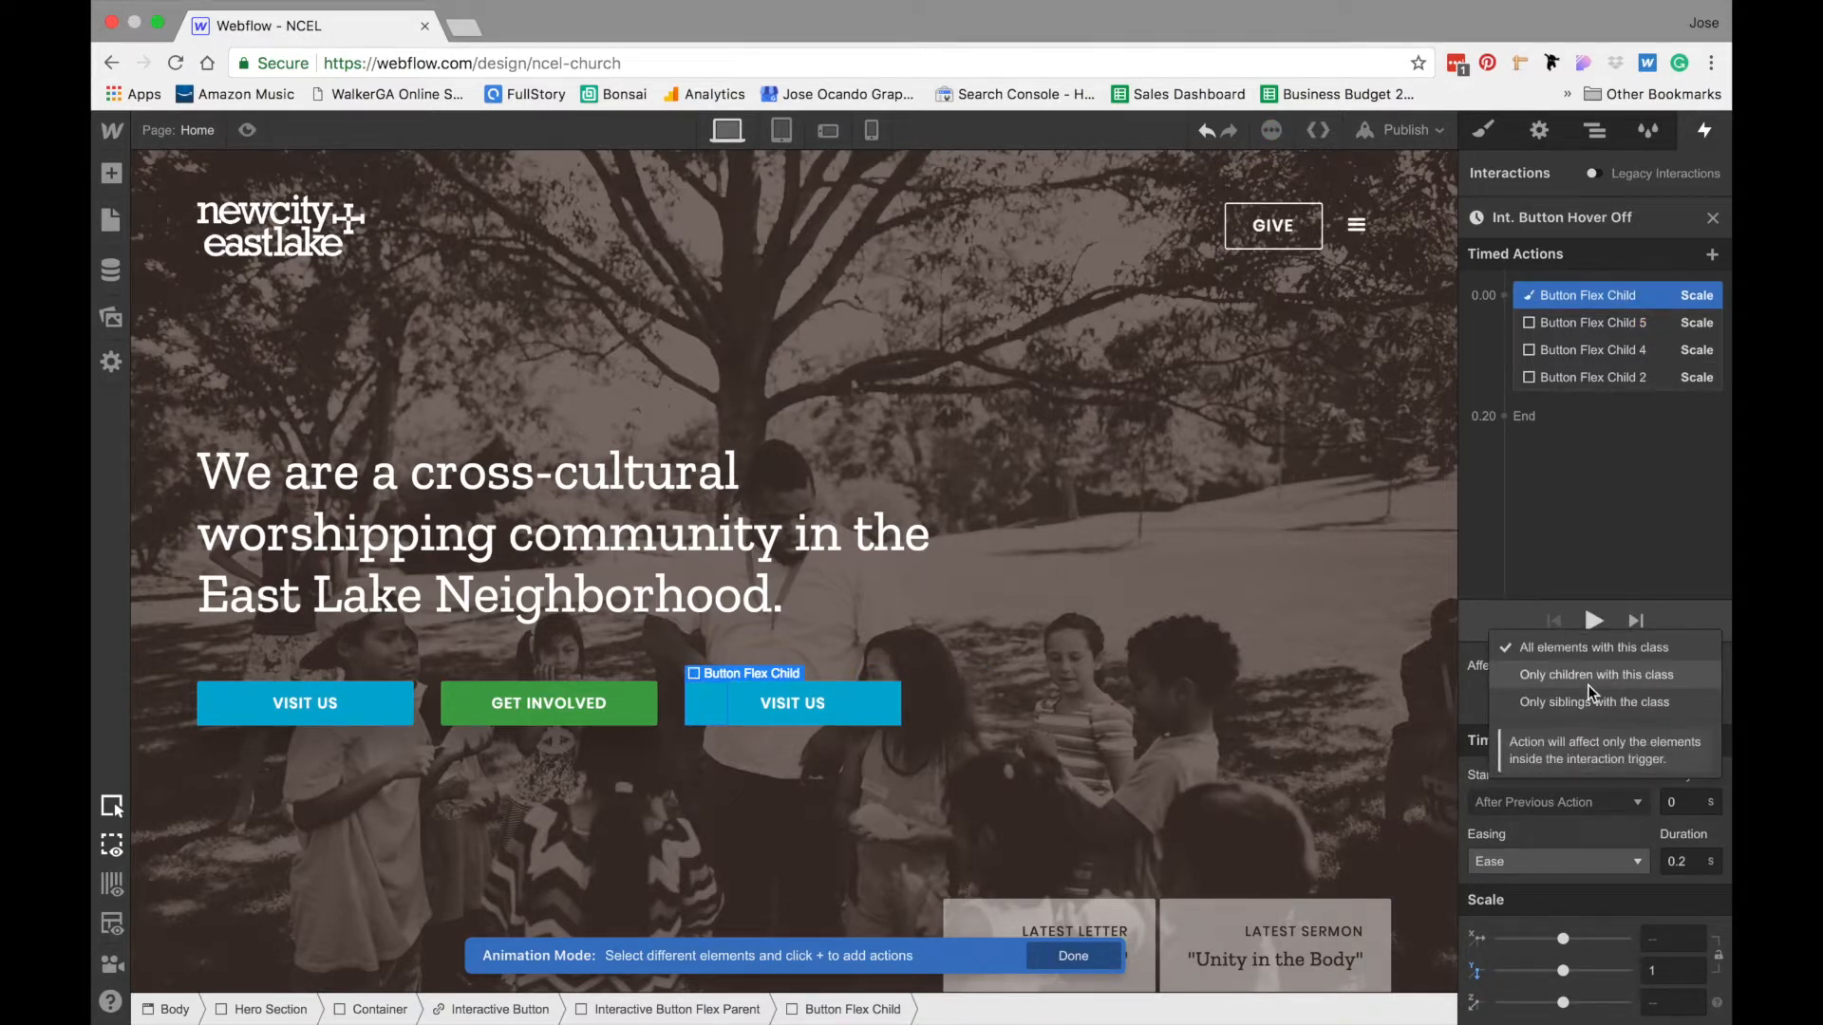
click(1588, 686)
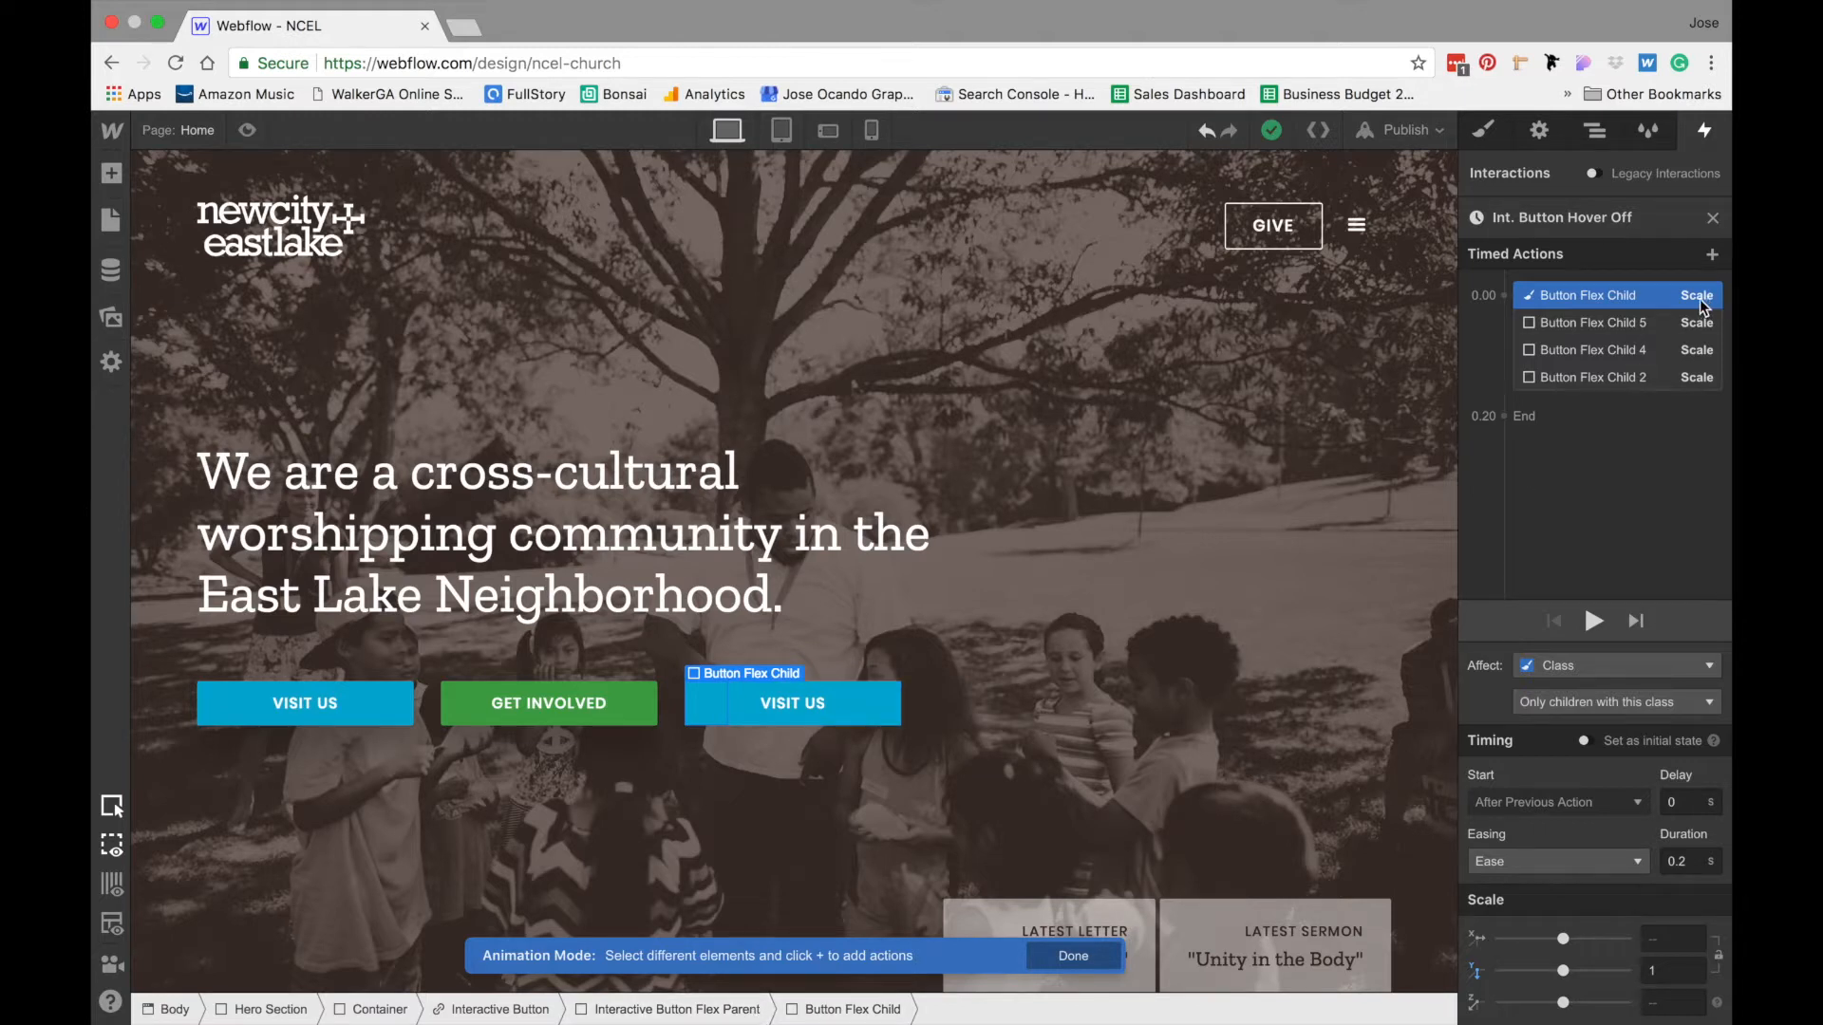
- Make Button Flex Child 5's hover-off action affect the class, limited to only children with this class
click(1671, 321)
click(1568, 672)
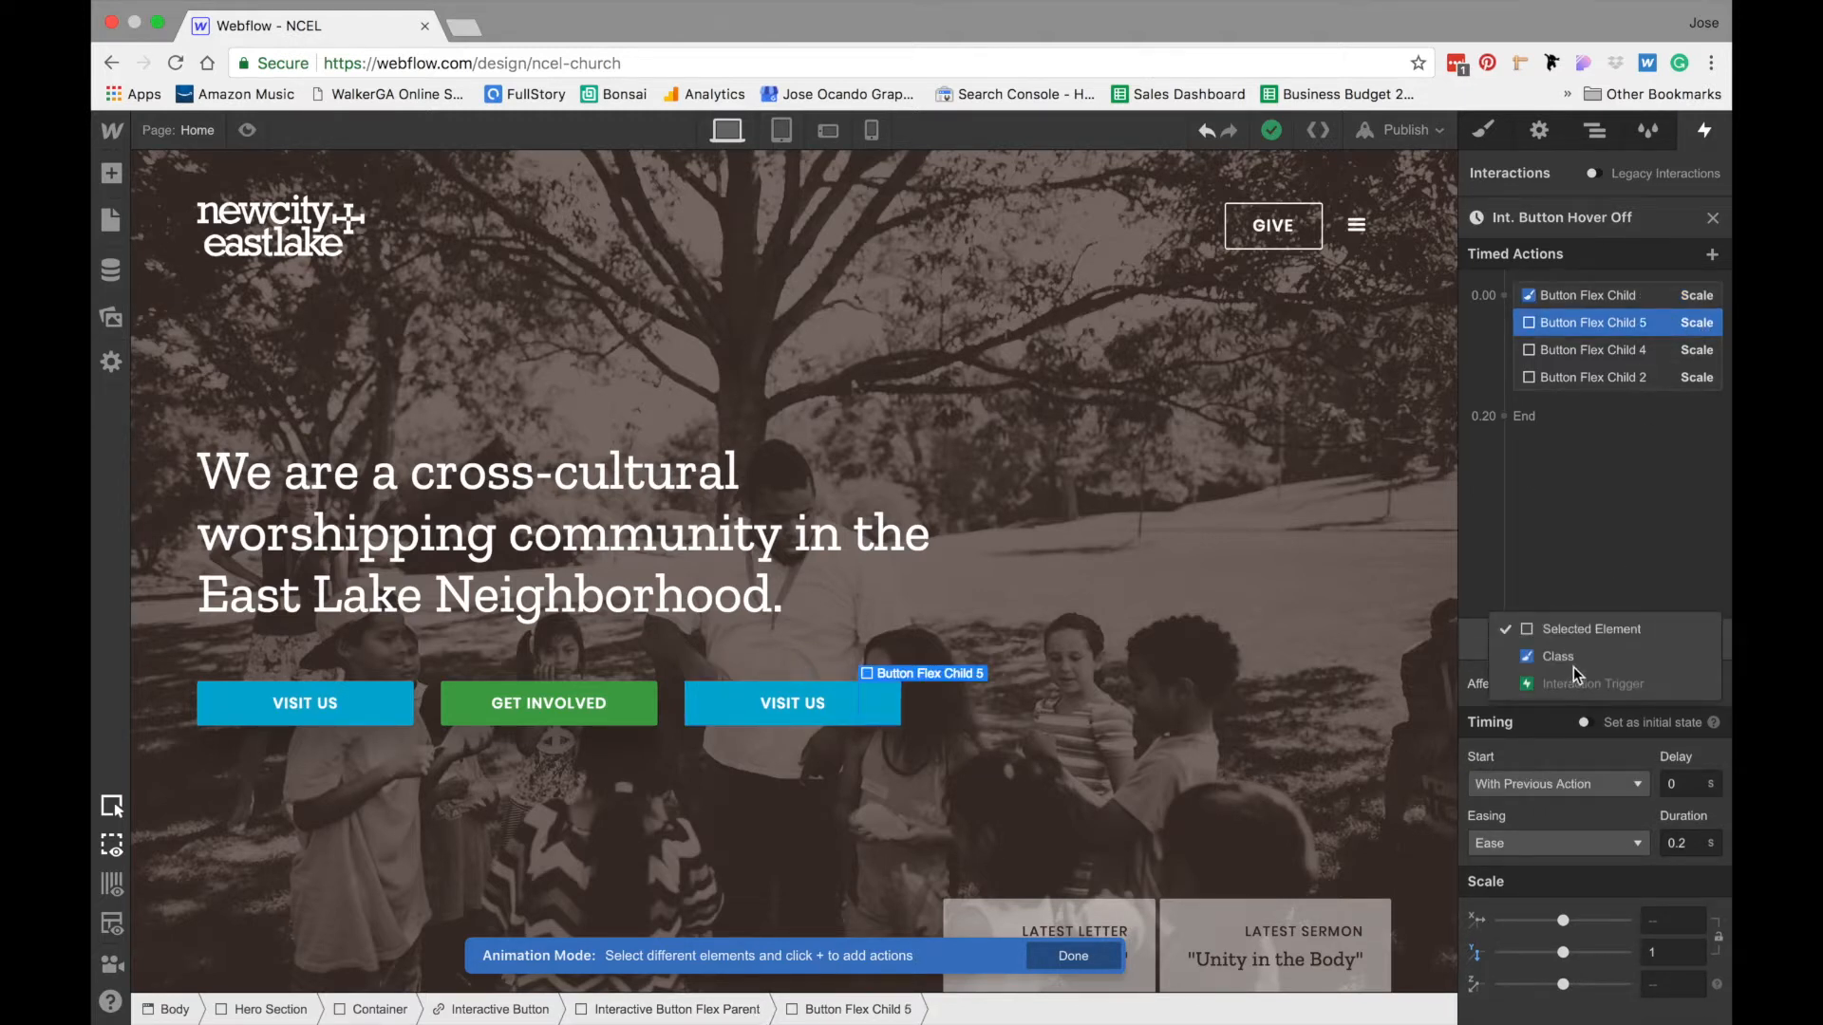
click(1576, 669)
click(1567, 695)
click(1609, 672)
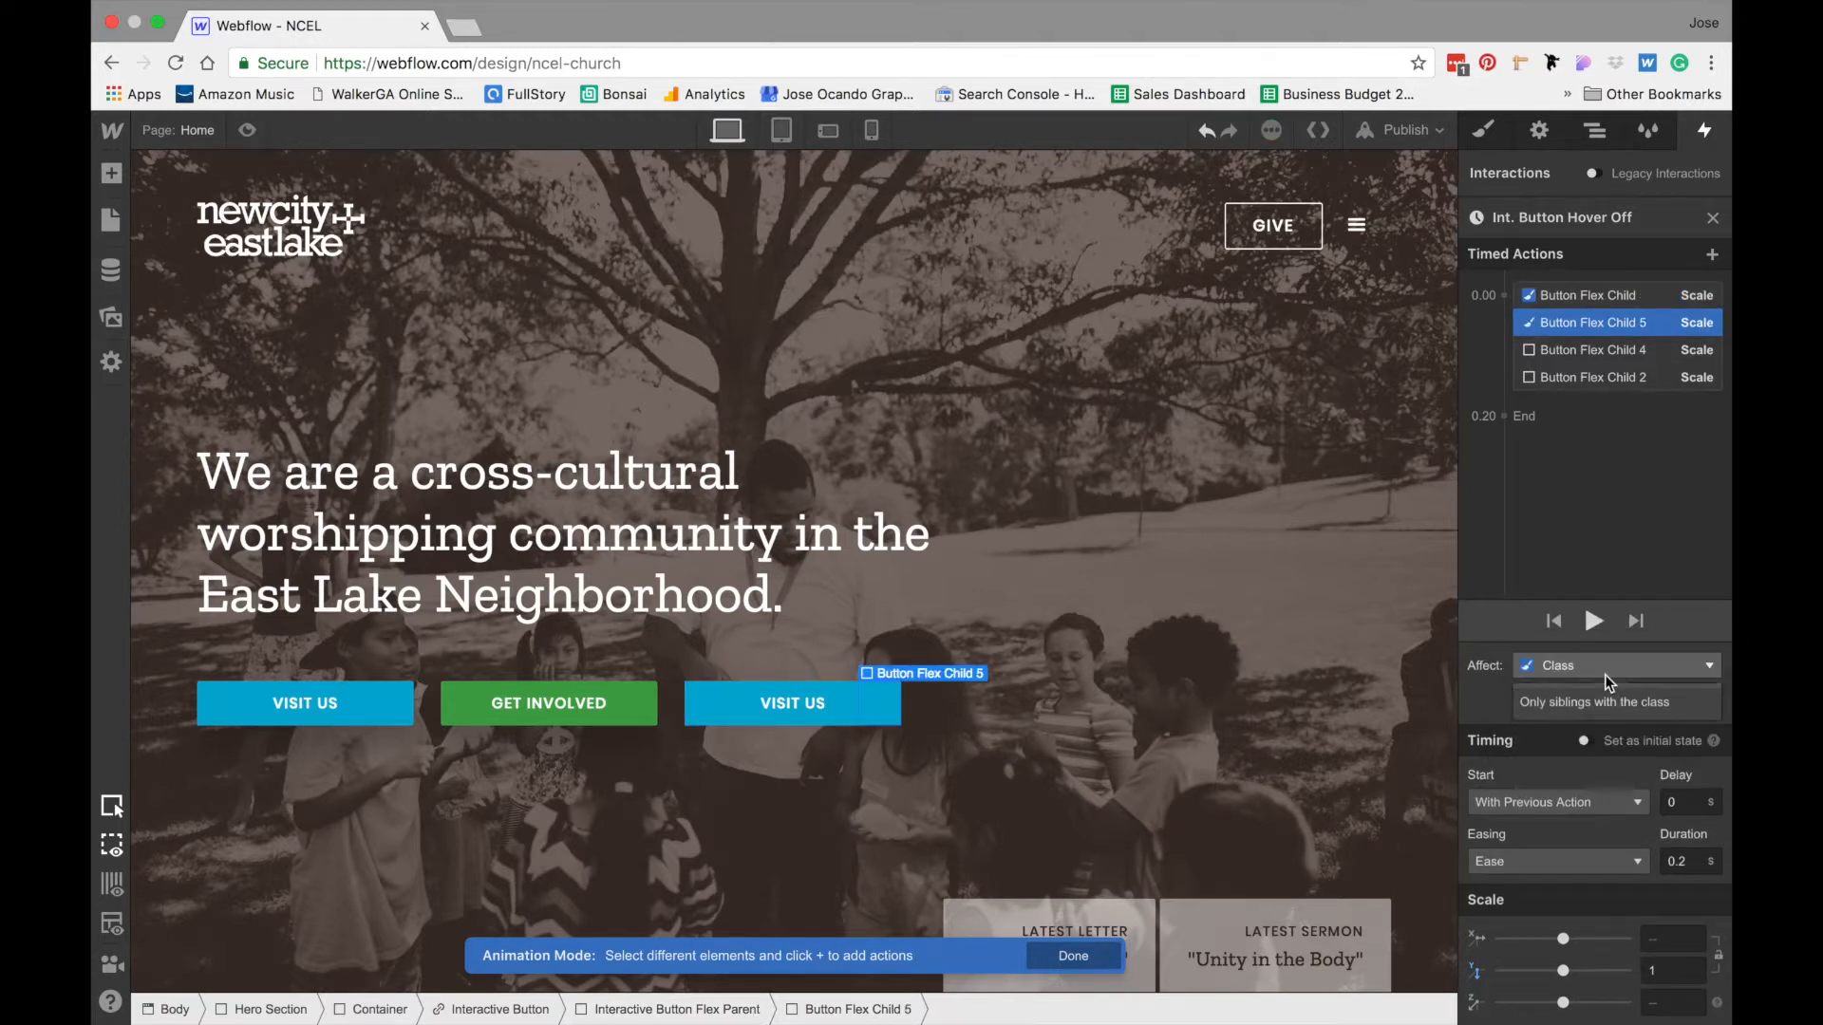
- Make Button Flex Child 4's hover-off action affect the class, limited to only children with this class
click(1581, 348)
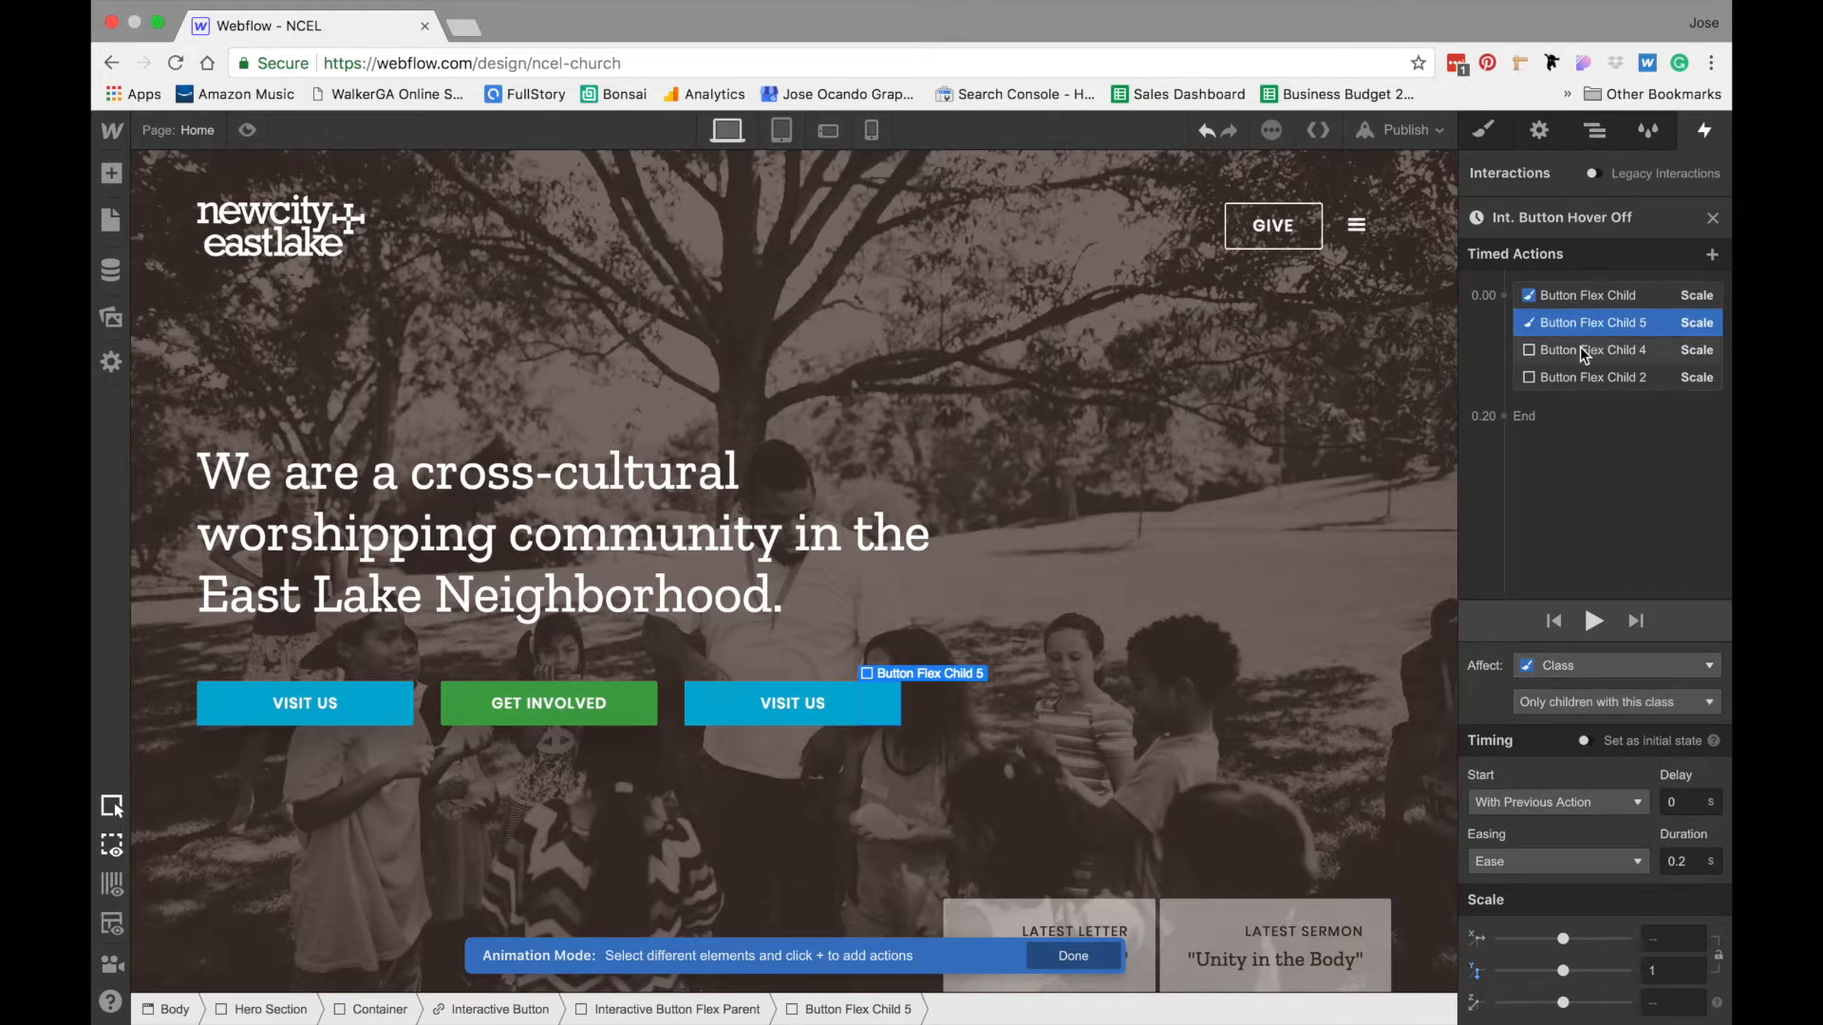
click(1546, 684)
click(1579, 664)
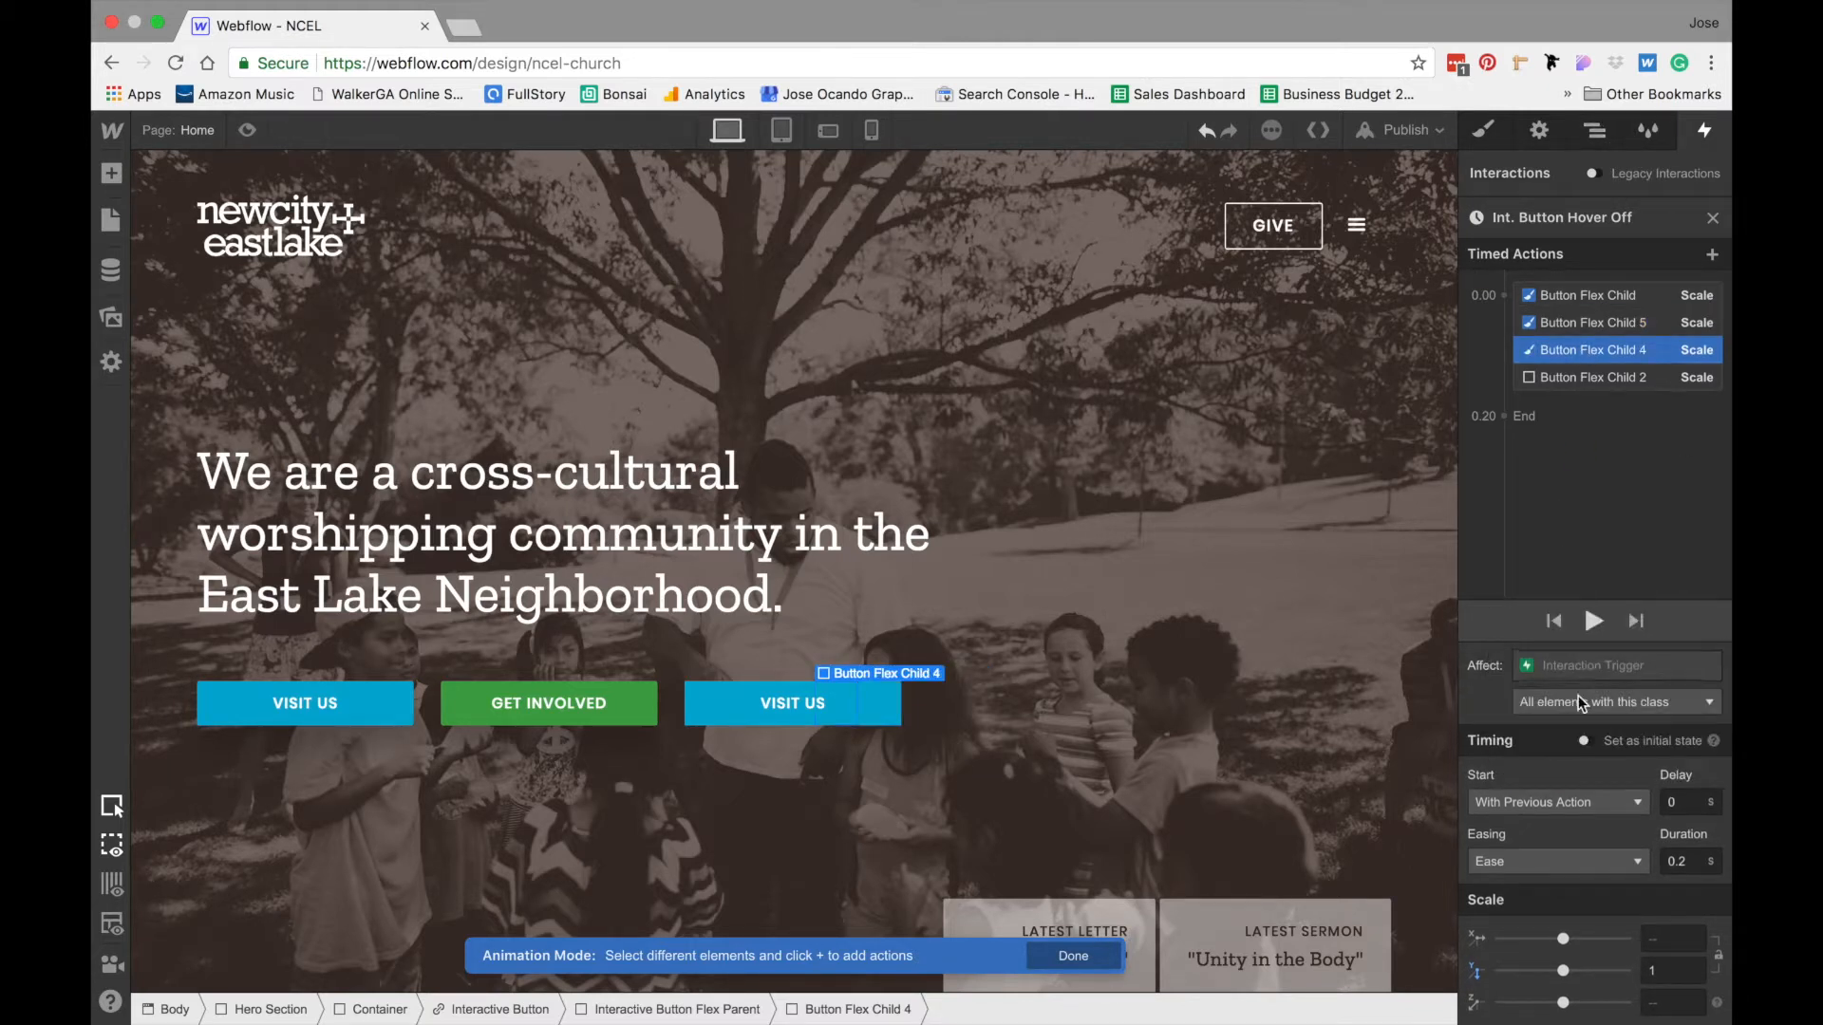
click(1559, 707)
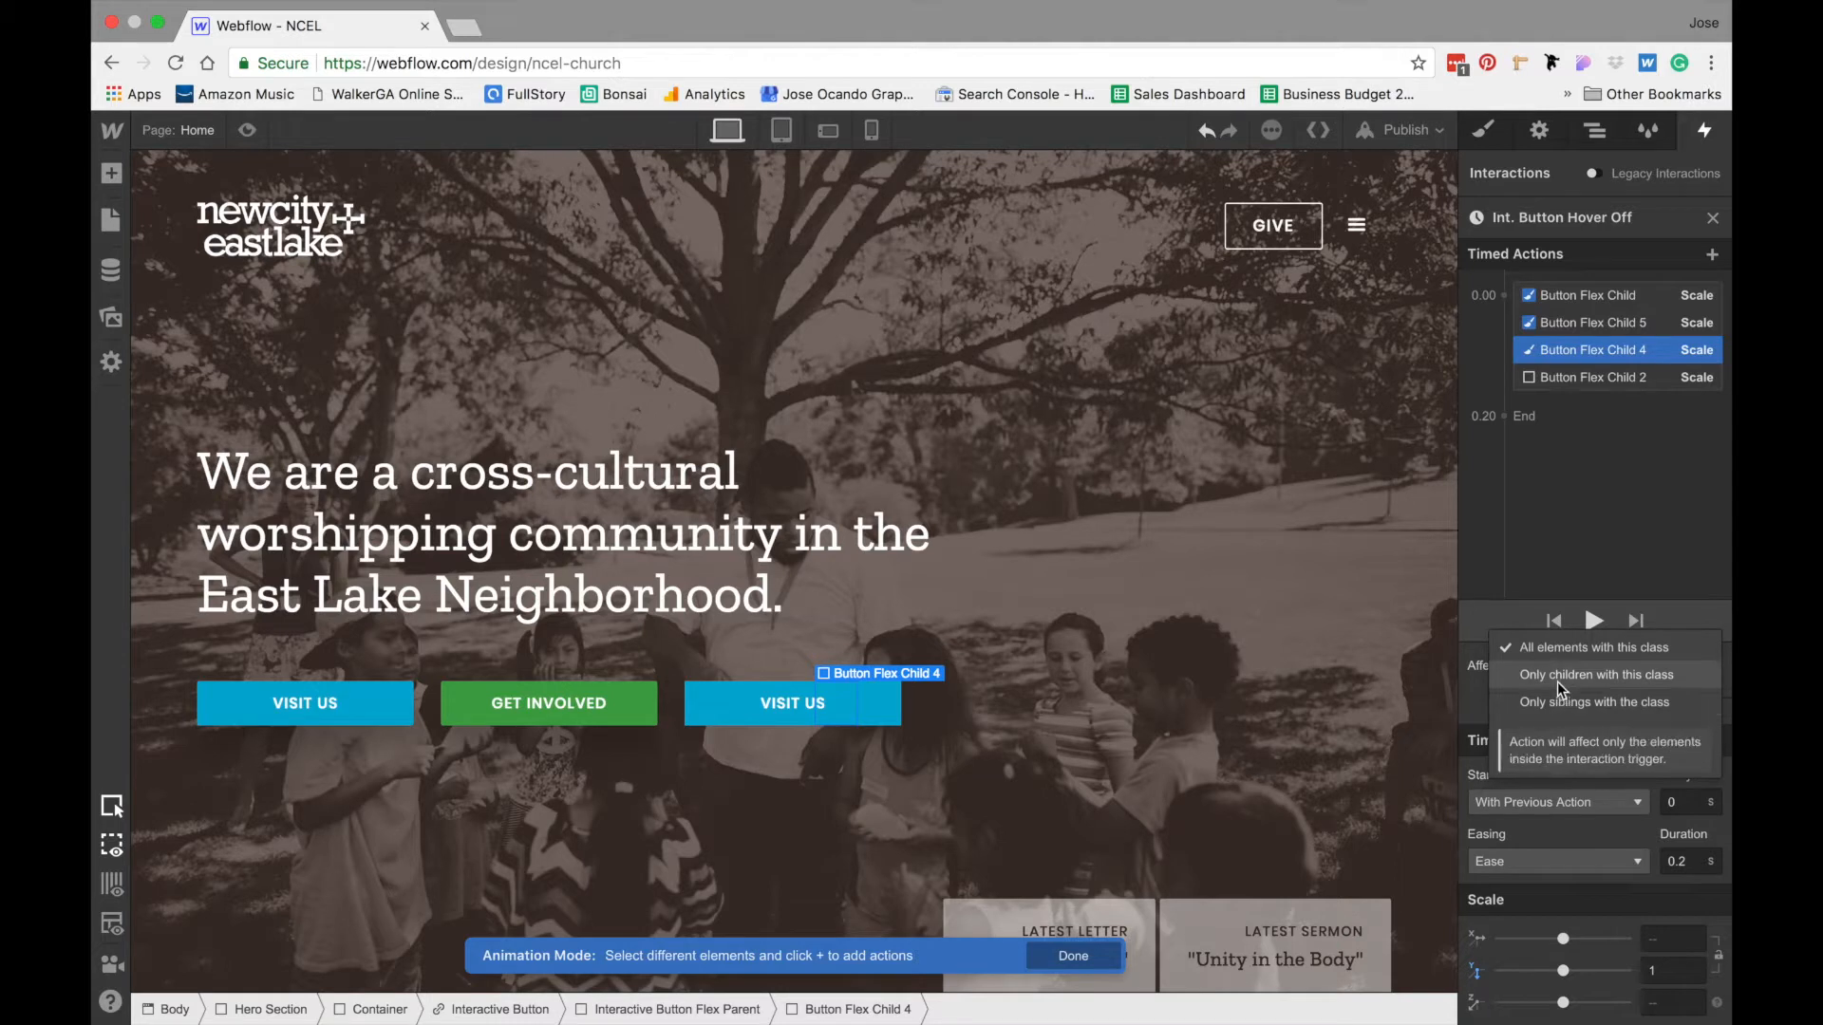
click(1559, 701)
- Make Button Flex Child 2's hover-off action affect the class, limited to only children with this class
click(1652, 379)
click(1547, 685)
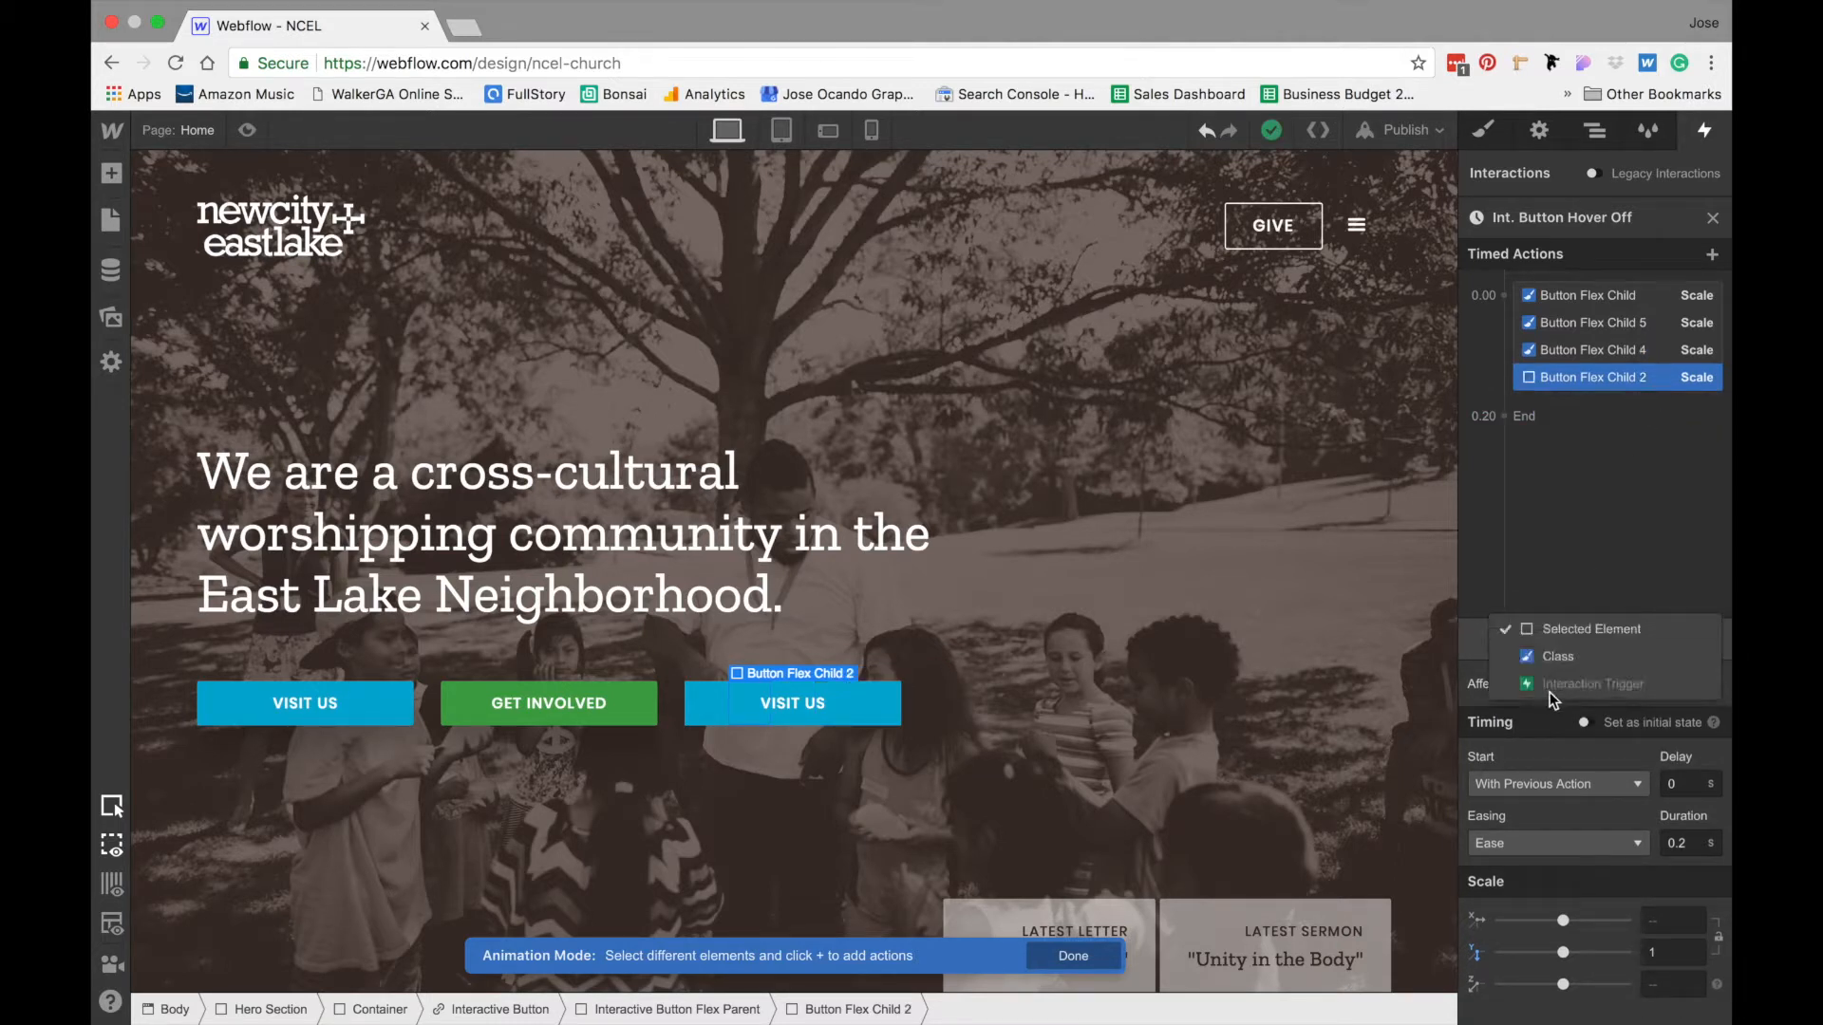
click(1590, 667)
click(1587, 680)
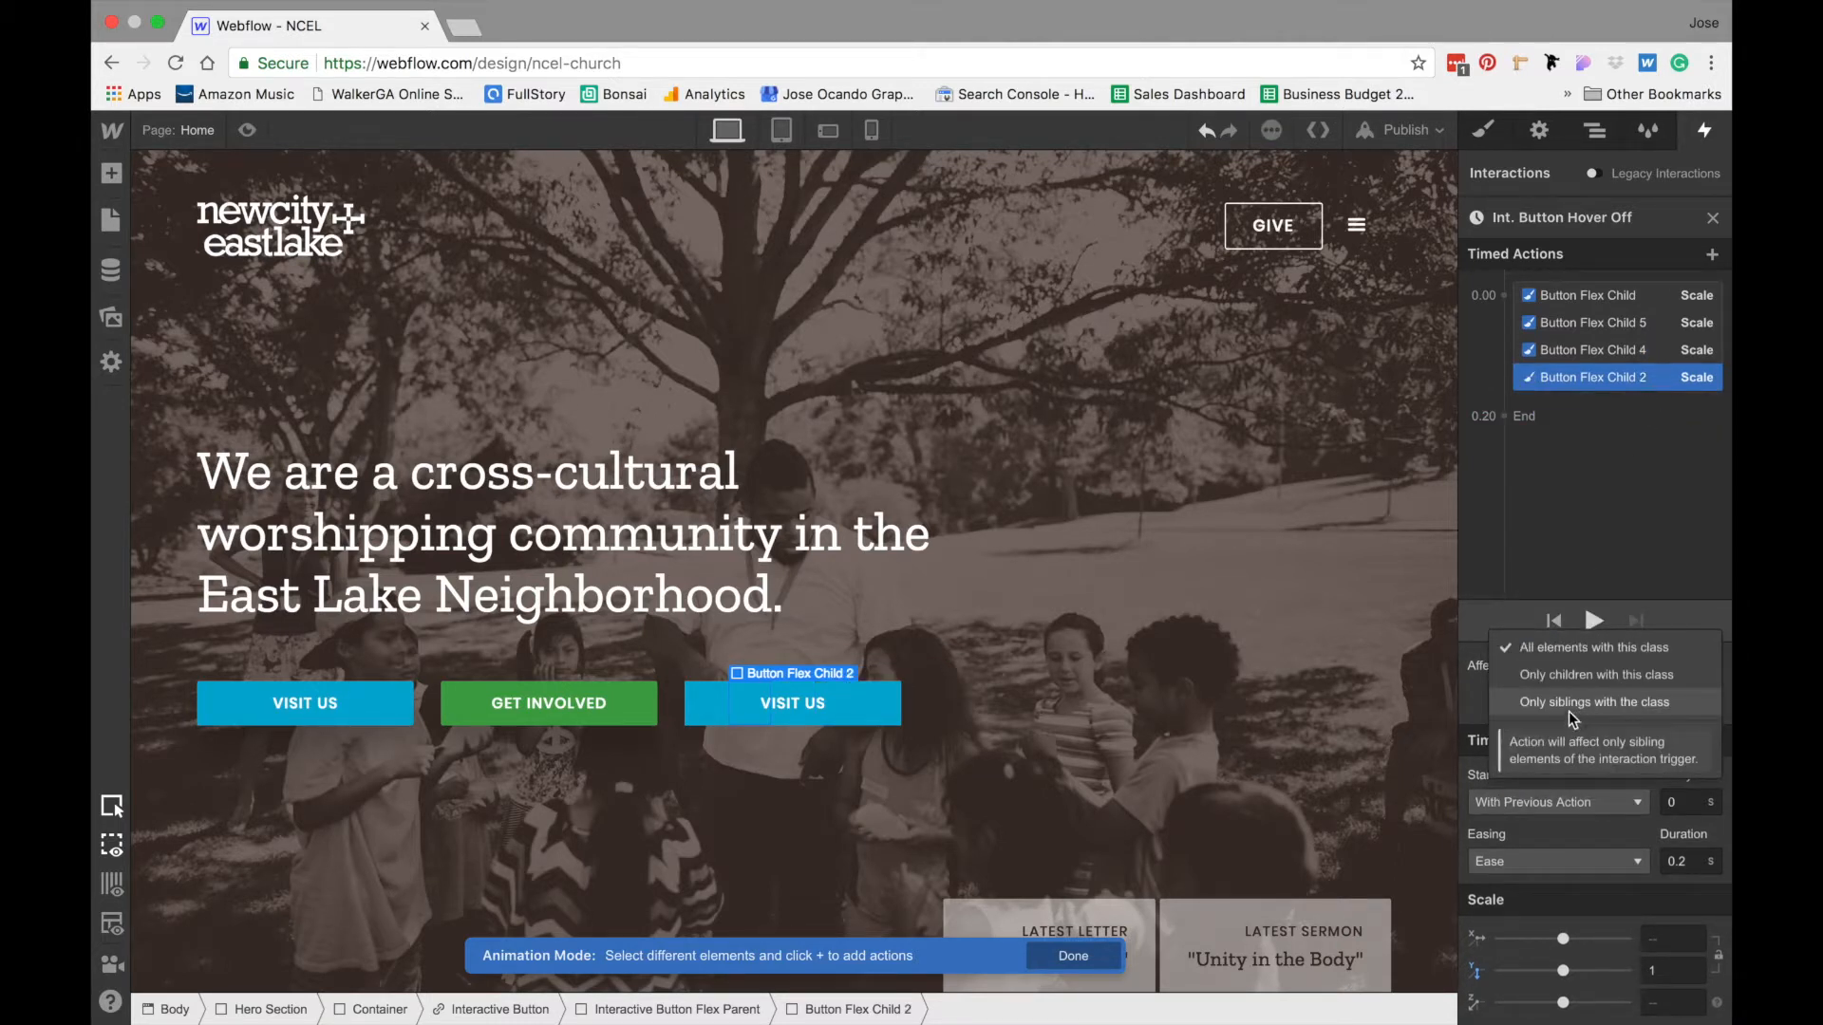
click(1576, 677)
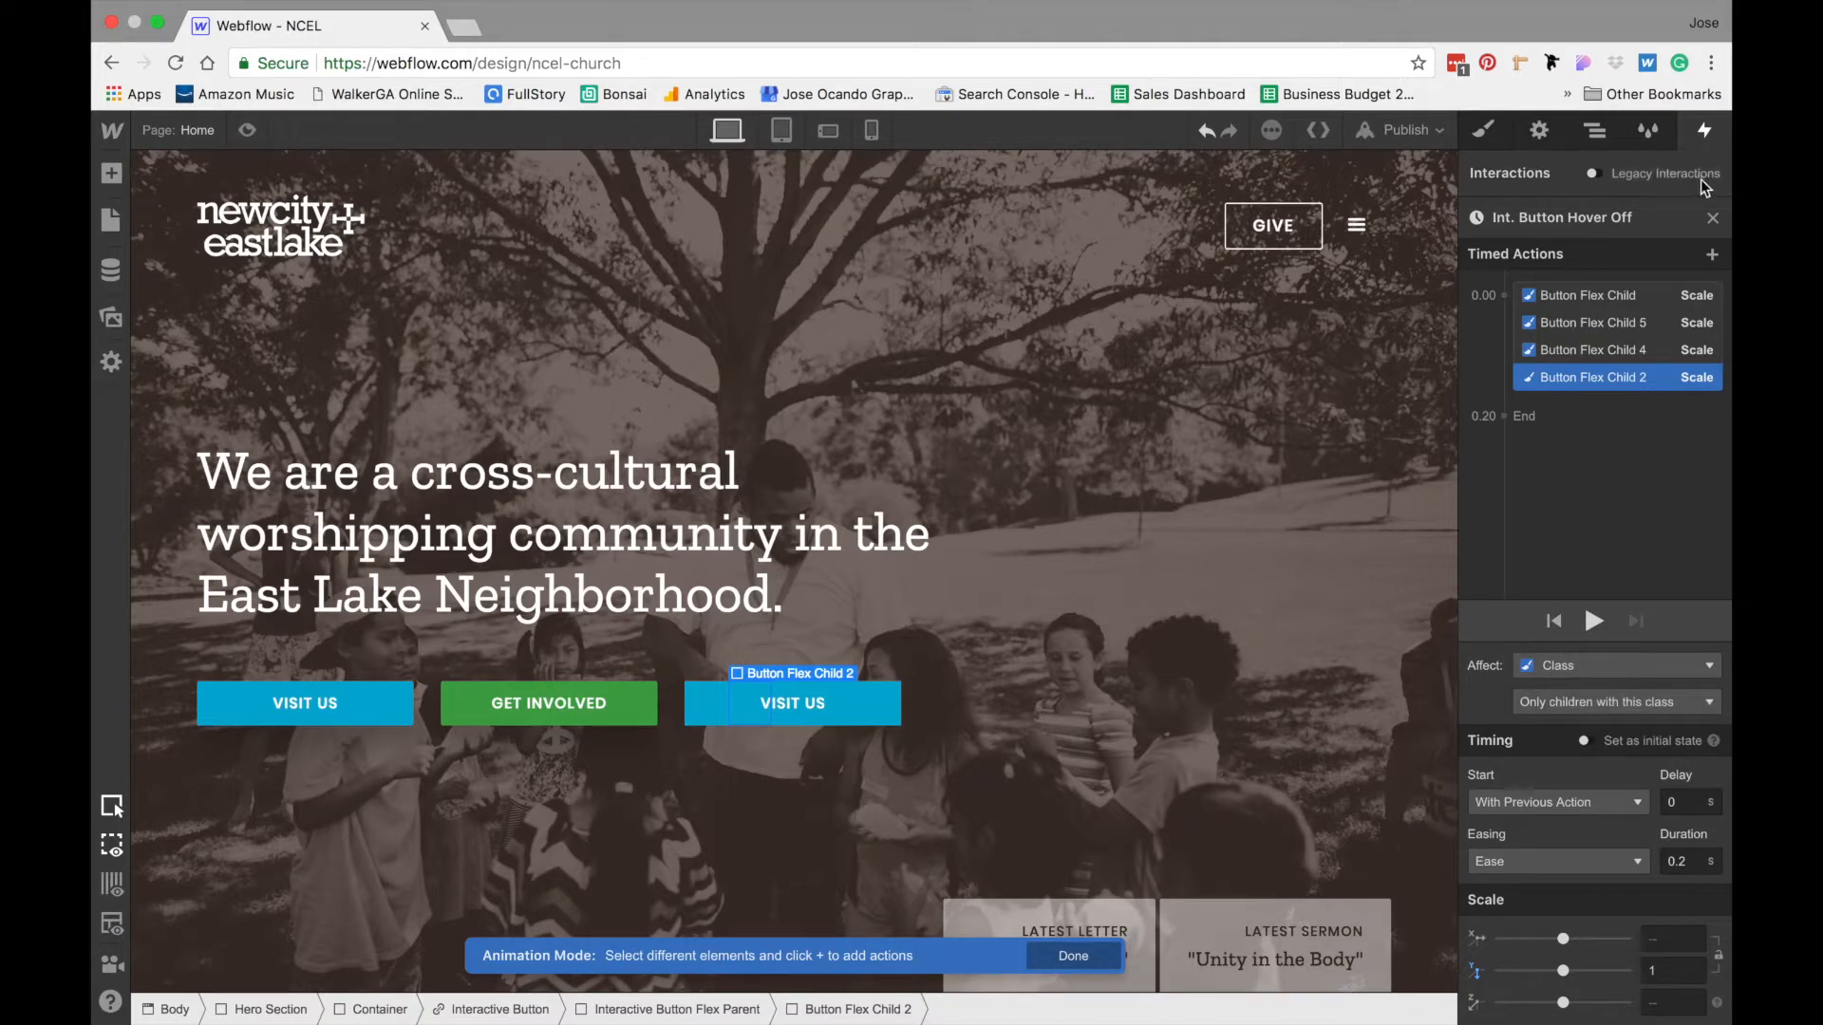
- In the Int. Button Hover On animation, make the first Button Flex Child's action affect the class, limited to only children with this class
click(1713, 218)
click(1572, 397)
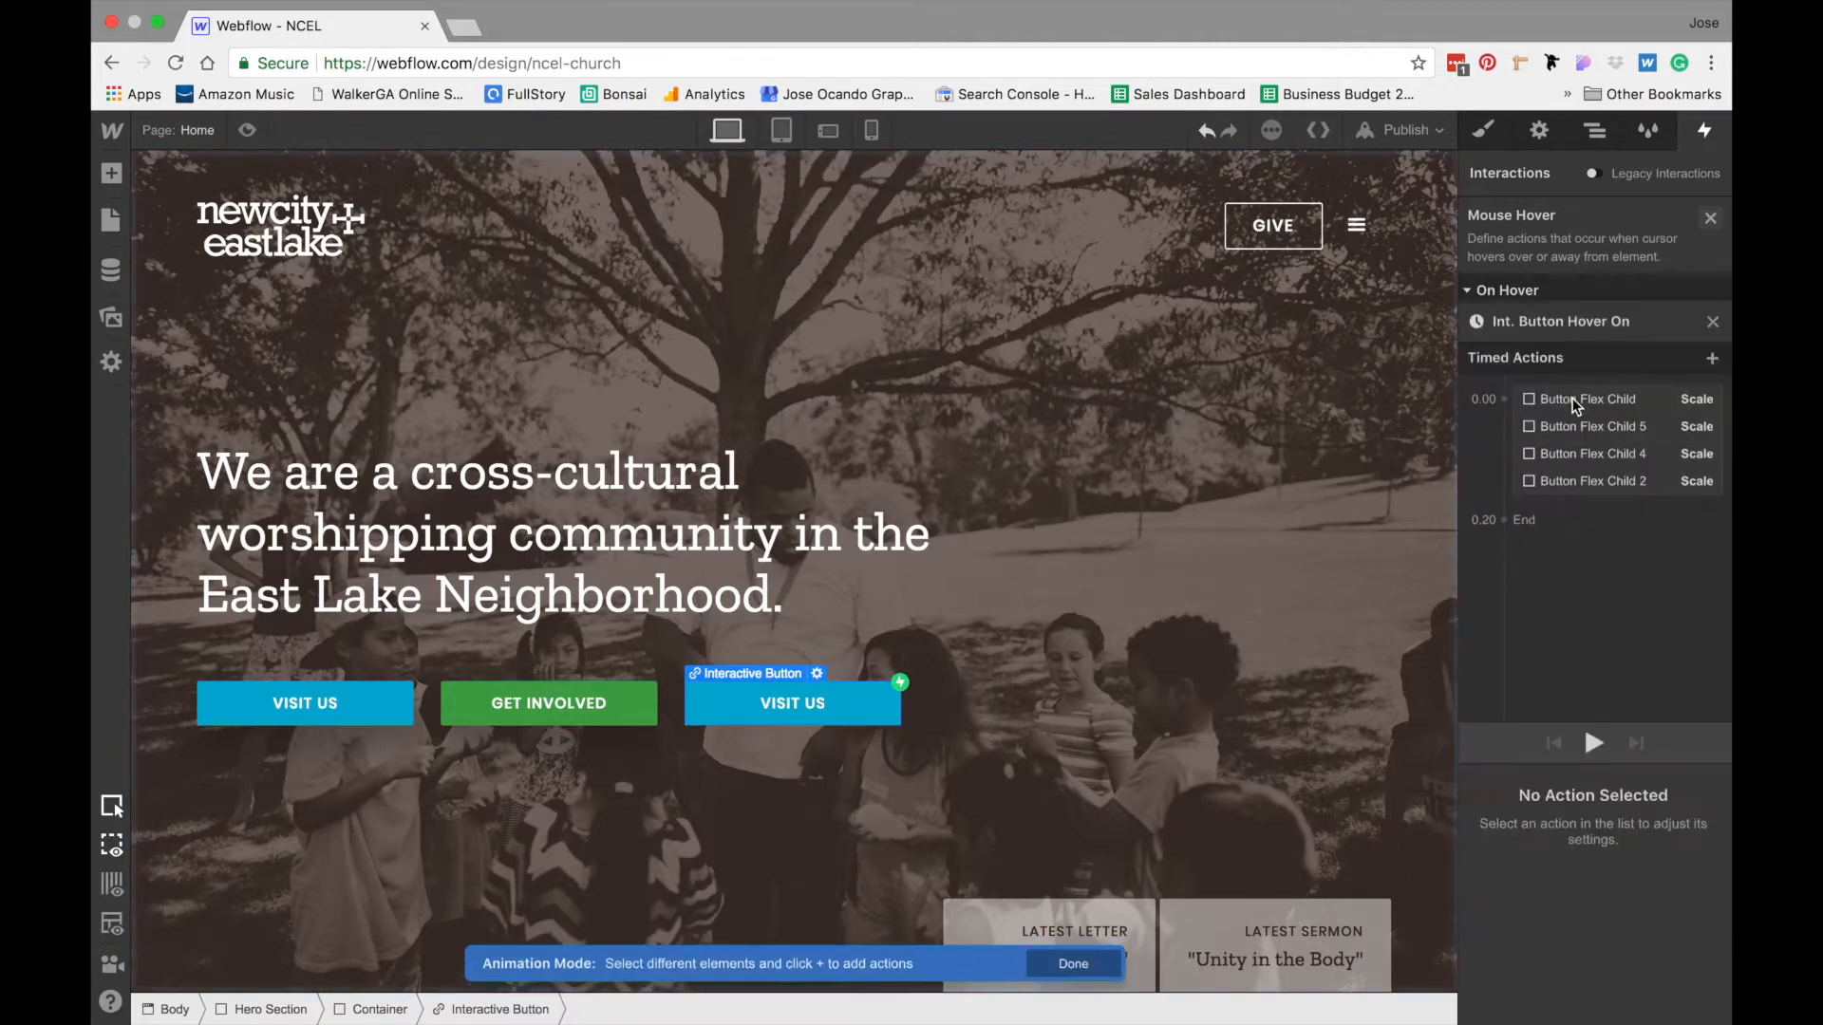
click(1582, 296)
click(1598, 685)
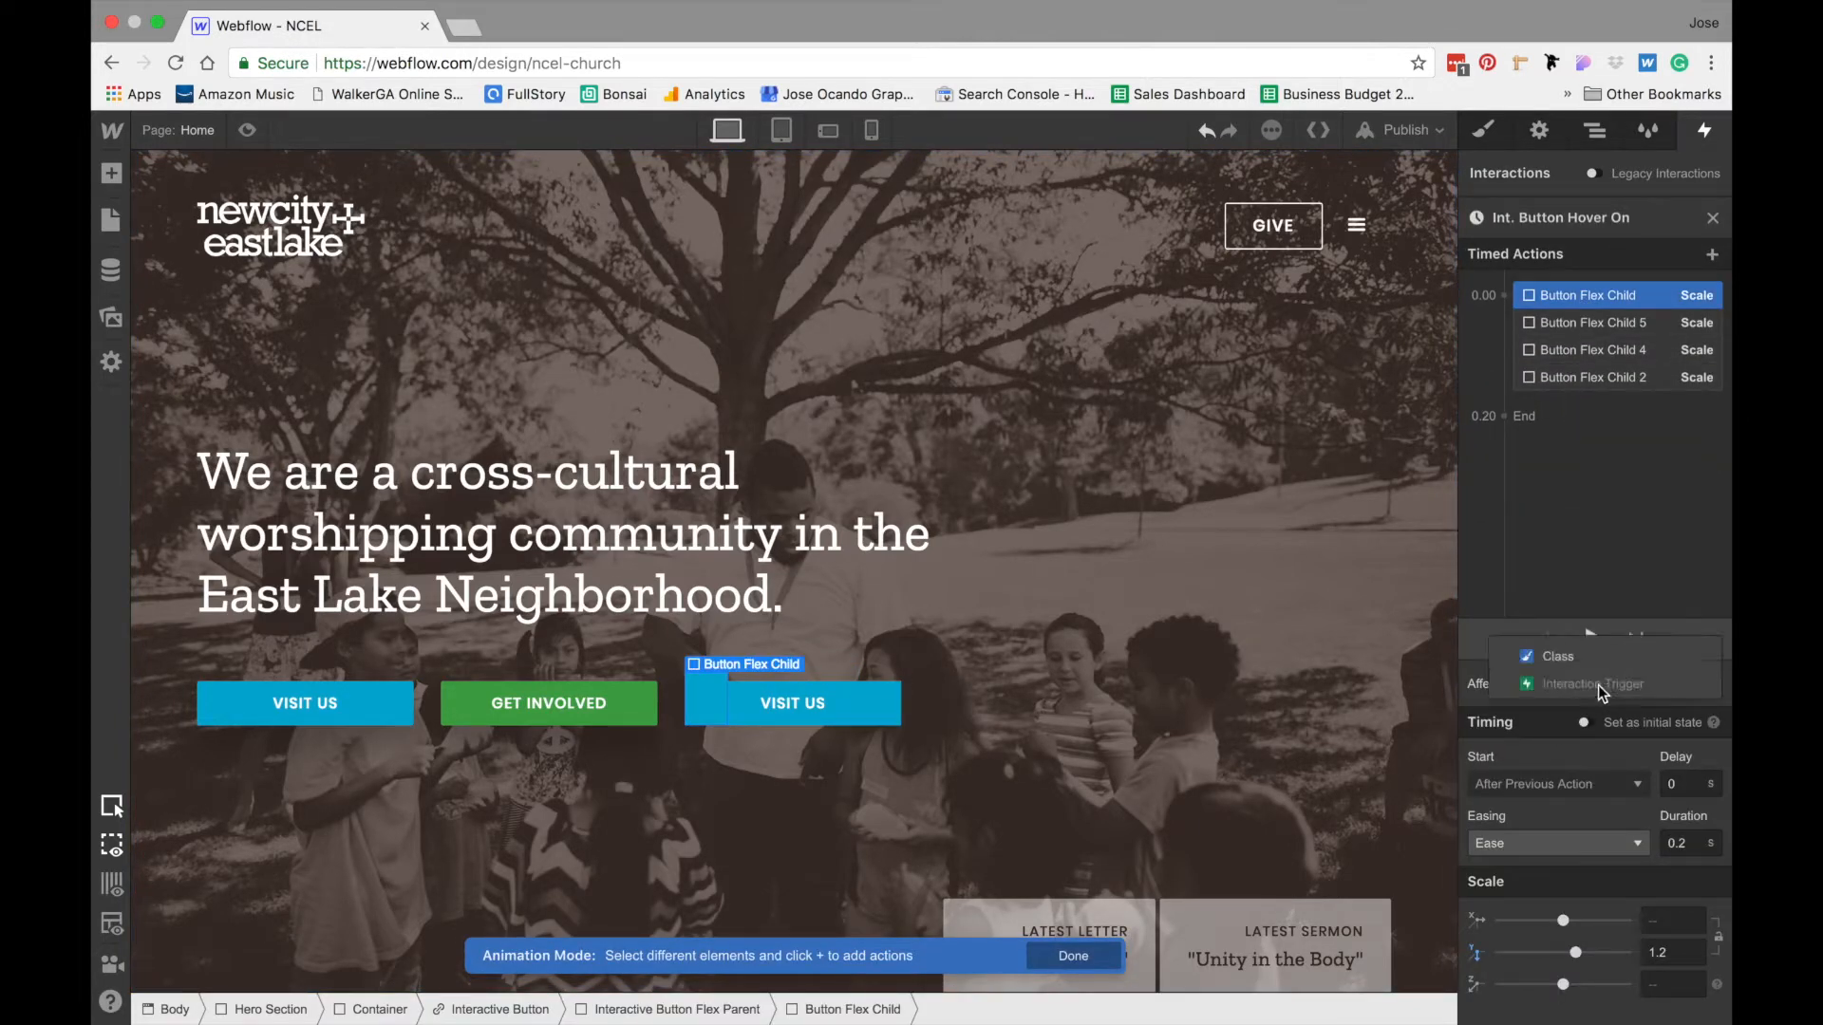
click(1563, 662)
click(1570, 702)
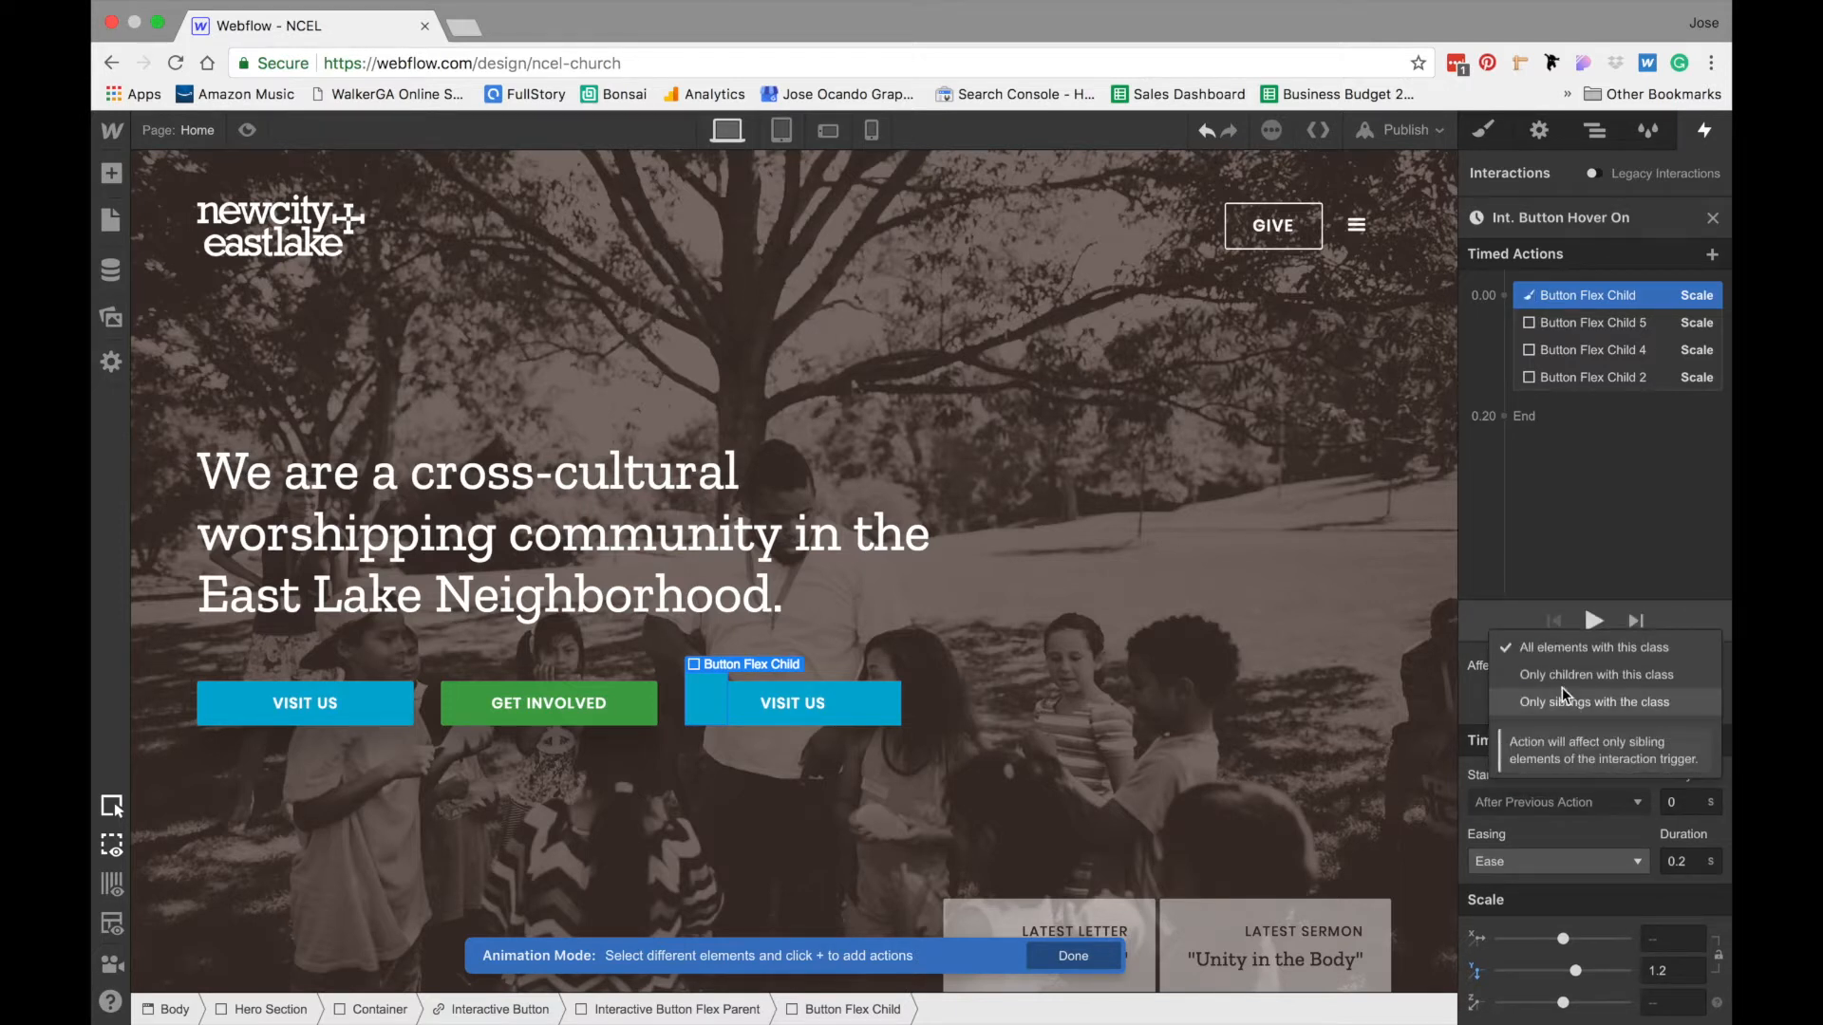
click(1567, 677)
- Make Button Flex Child 5's hover-on action affect the class, limited to only children with this class
click(1622, 325)
click(1552, 685)
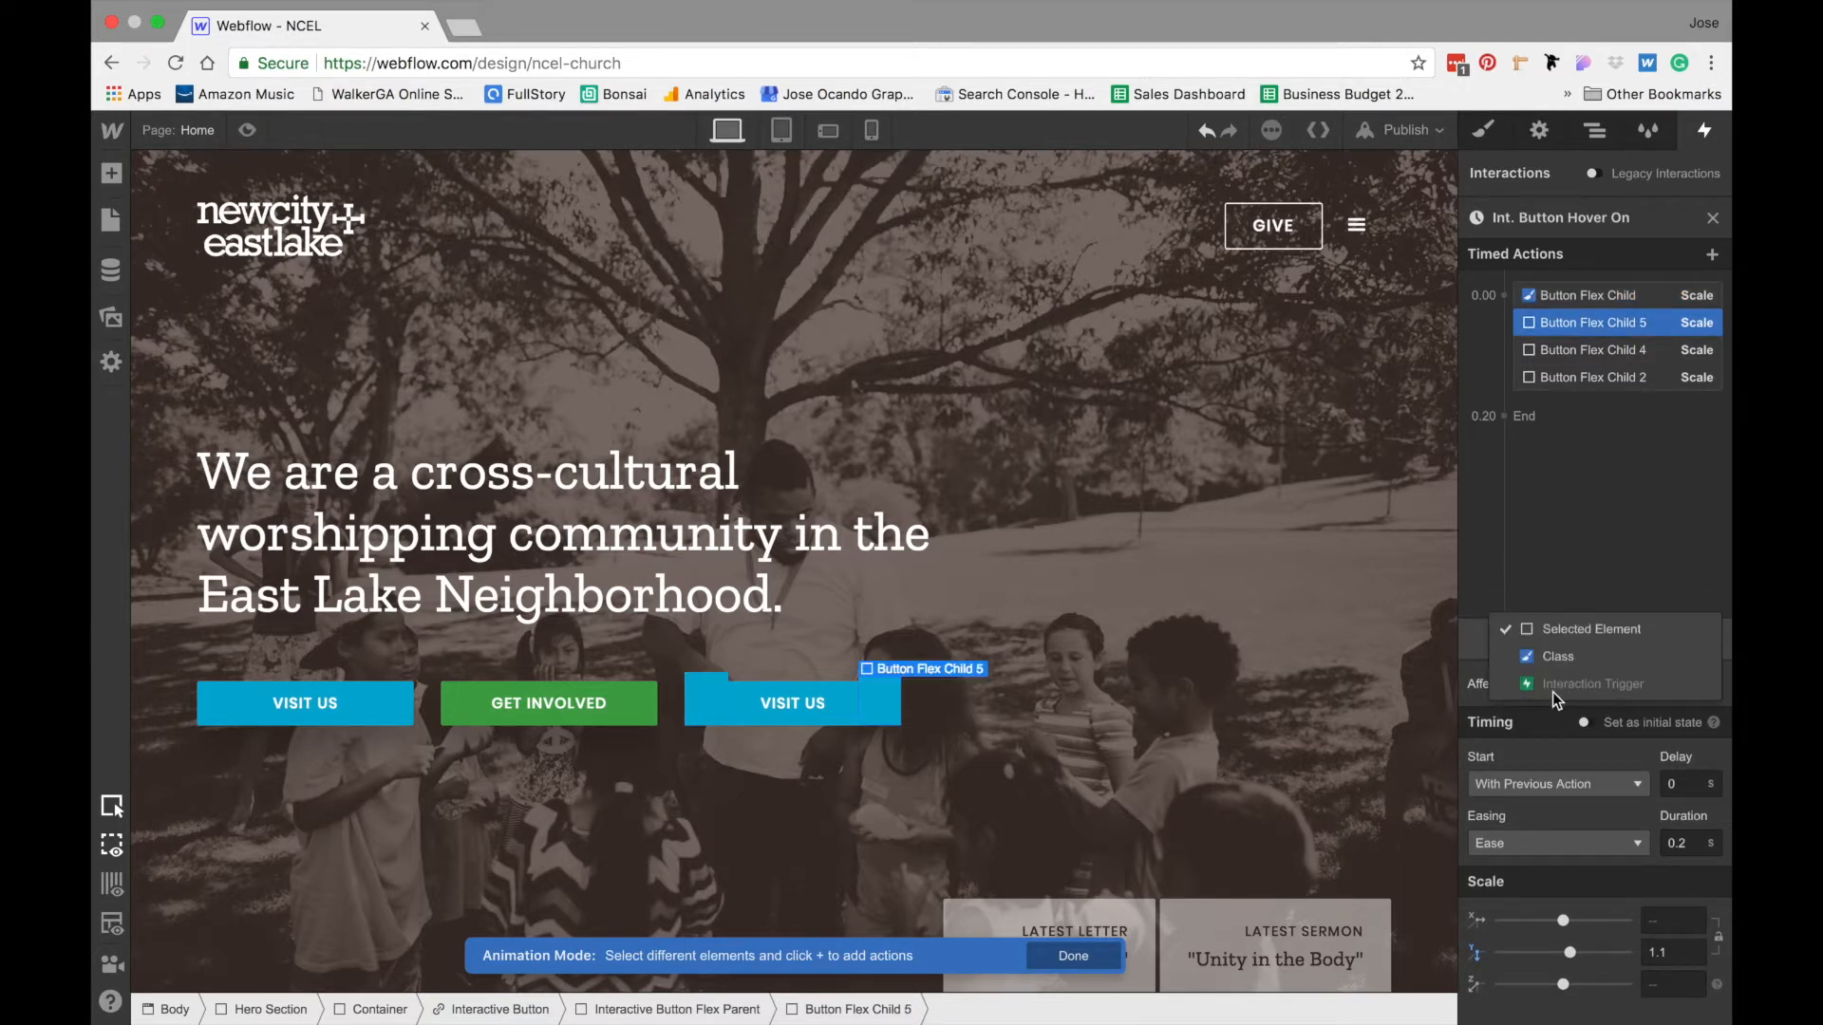
click(1569, 665)
click(1558, 699)
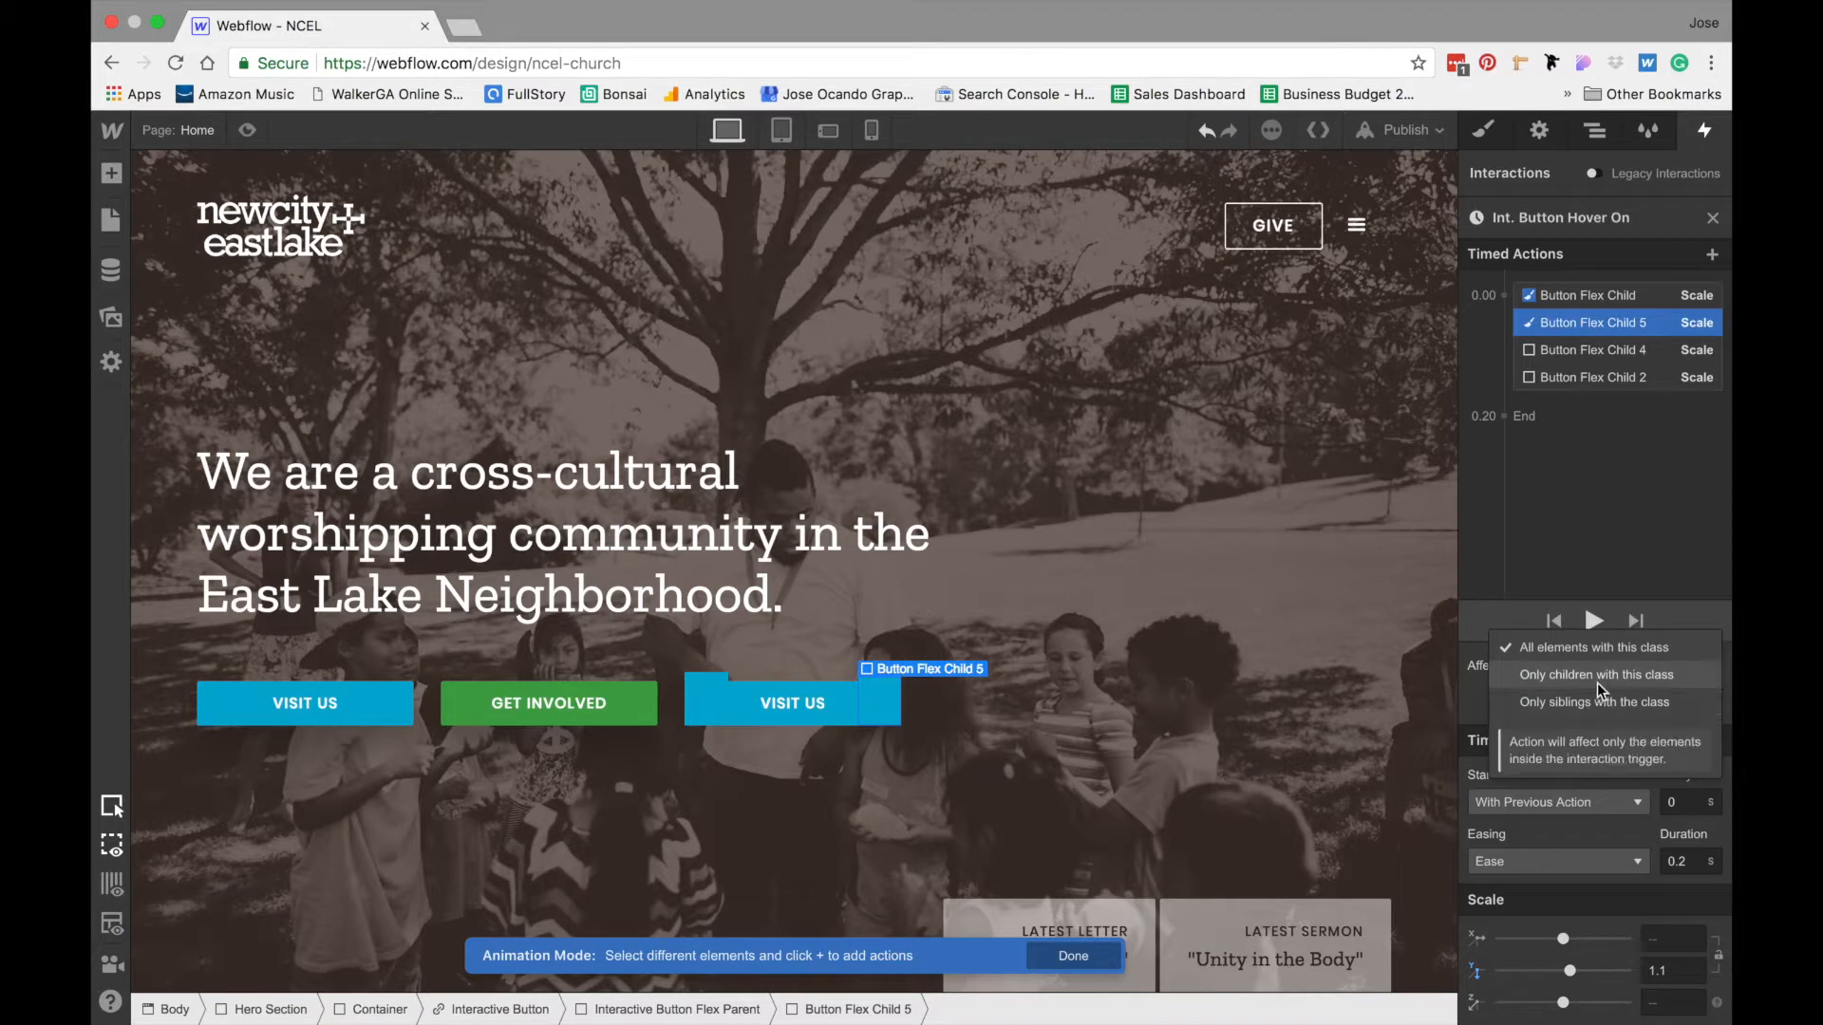
click(1597, 680)
- Make Button Flex Child 4's hover-on action affect the class, limited to only children with this class
click(1597, 374)
click(1574, 357)
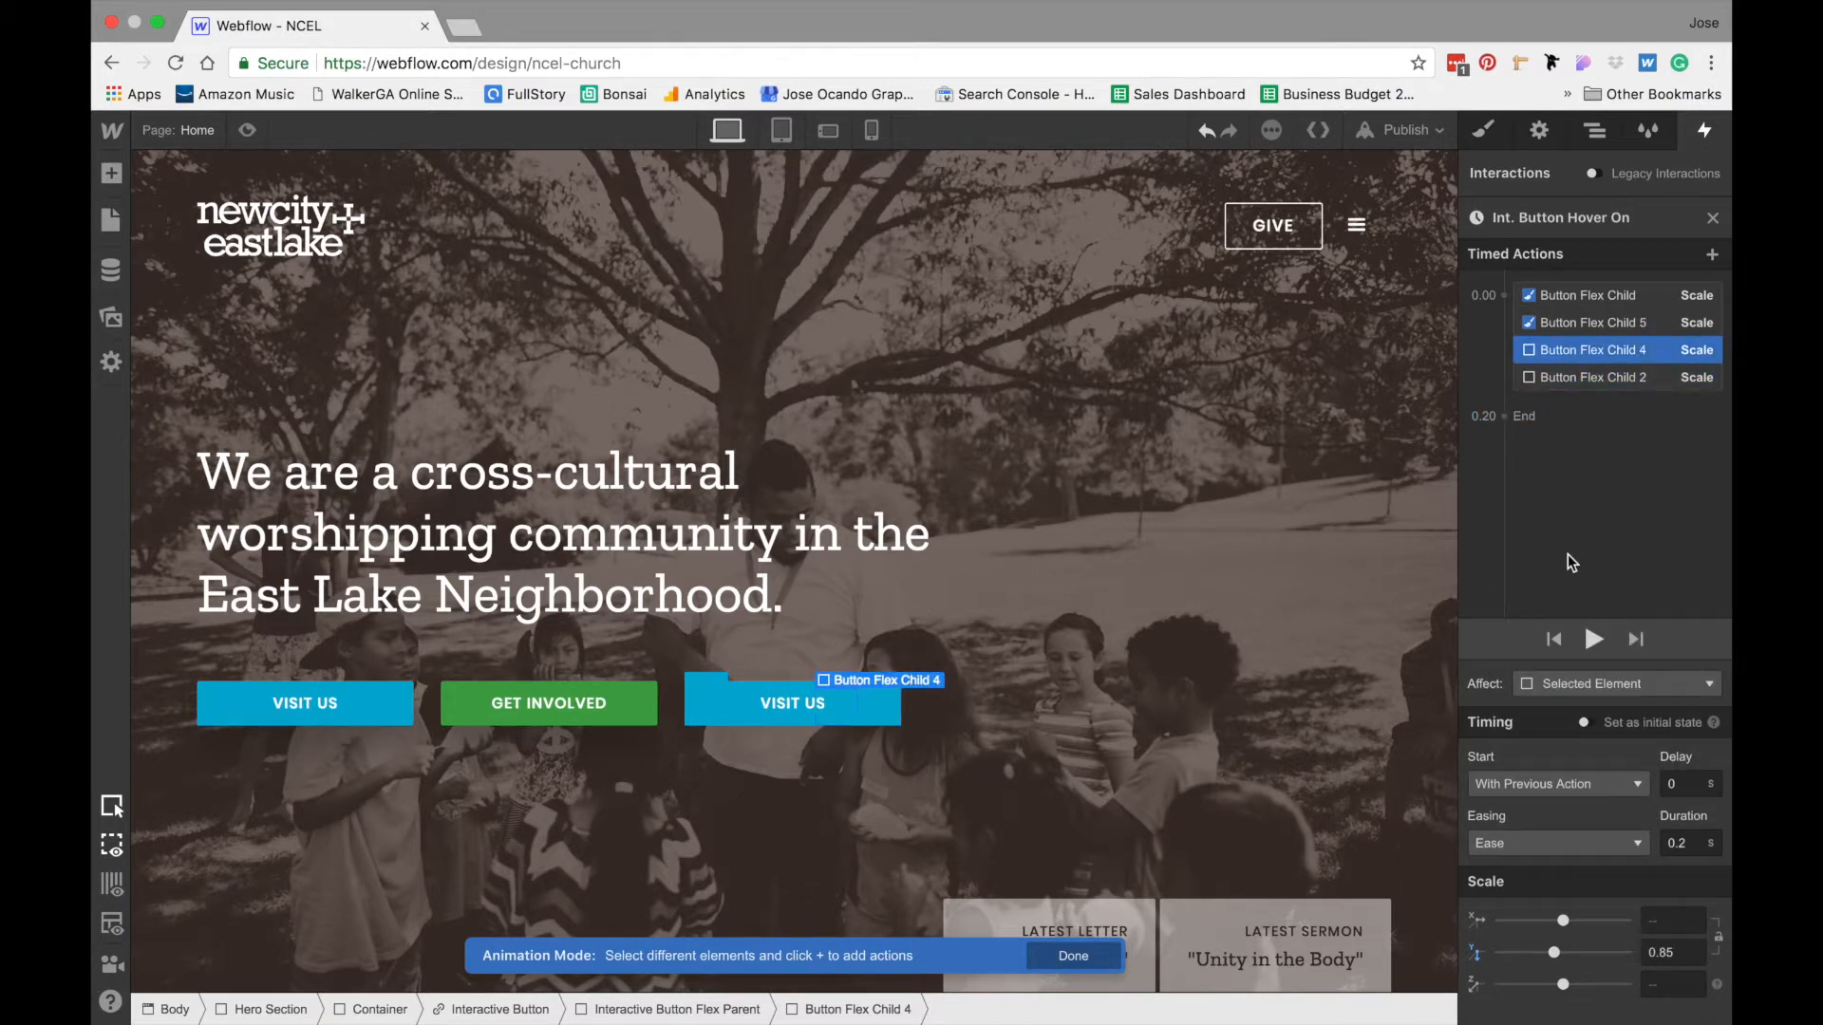
click(1564, 676)
click(1588, 655)
click(1614, 688)
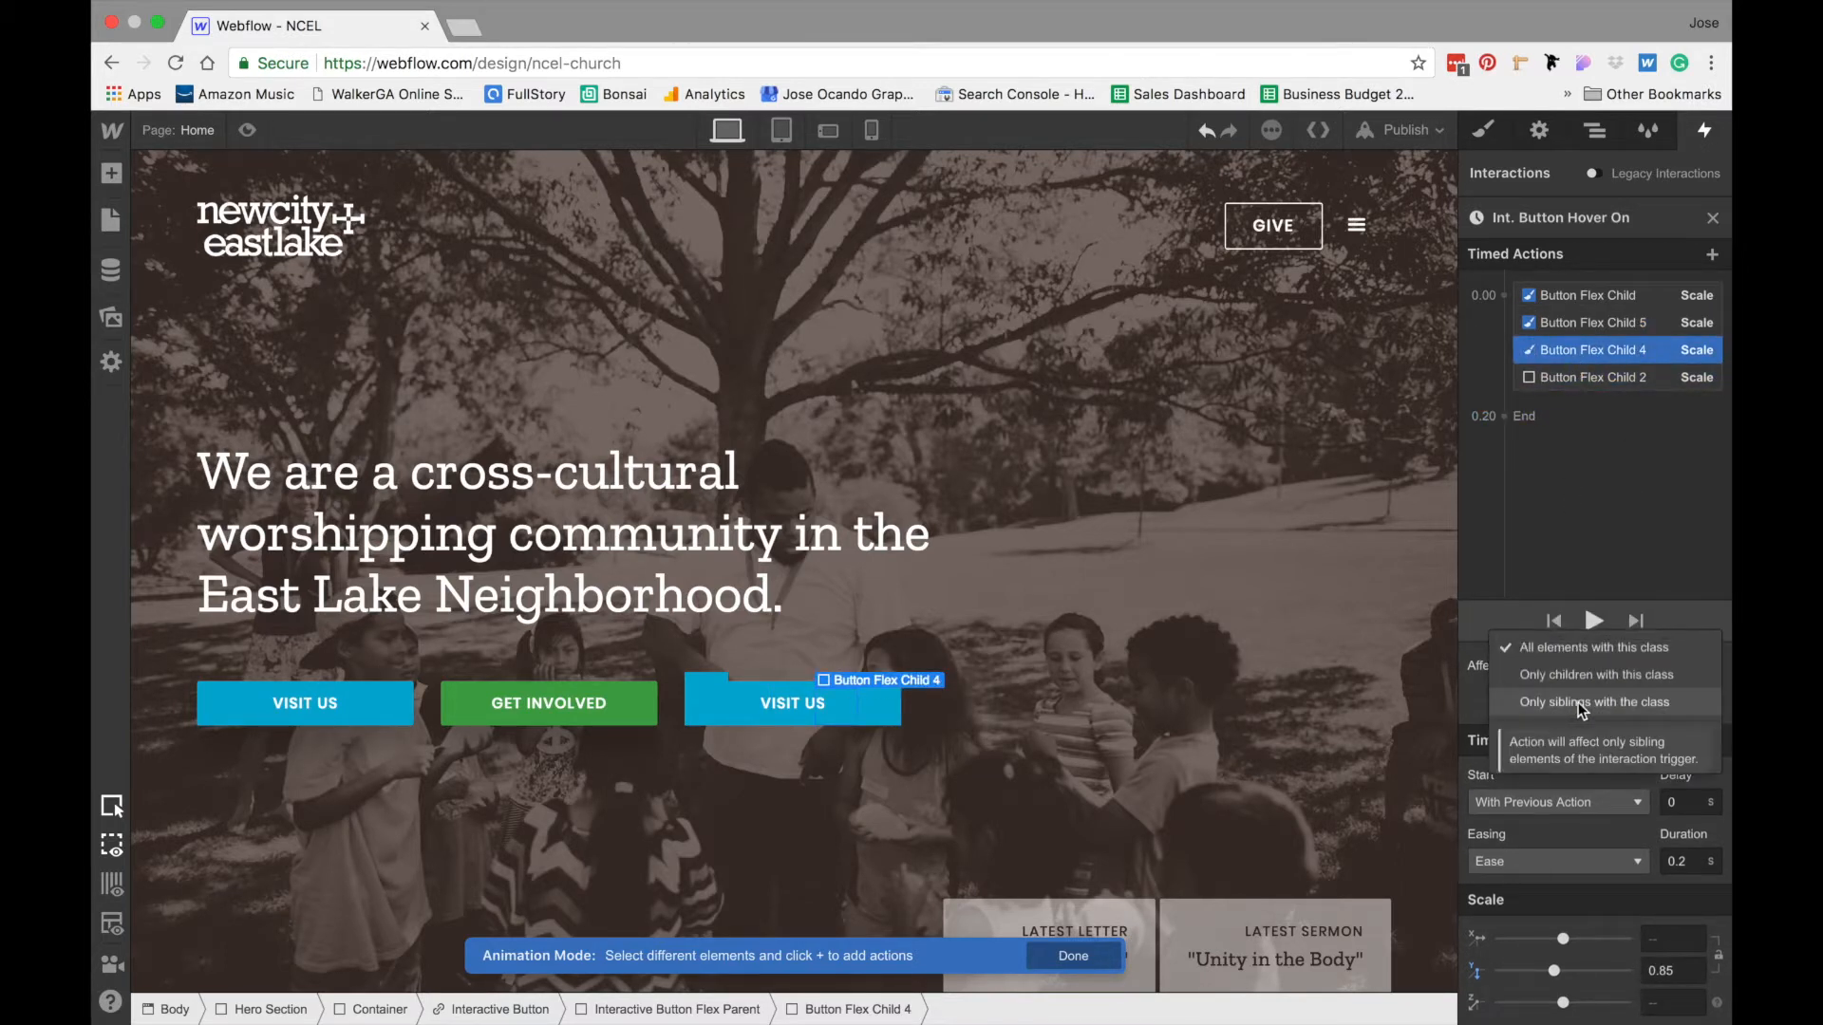
click(1626, 682)
- Make Button Flex Child 2's hover-on action affect only children with this class, and finish editing the animation
click(1604, 376)
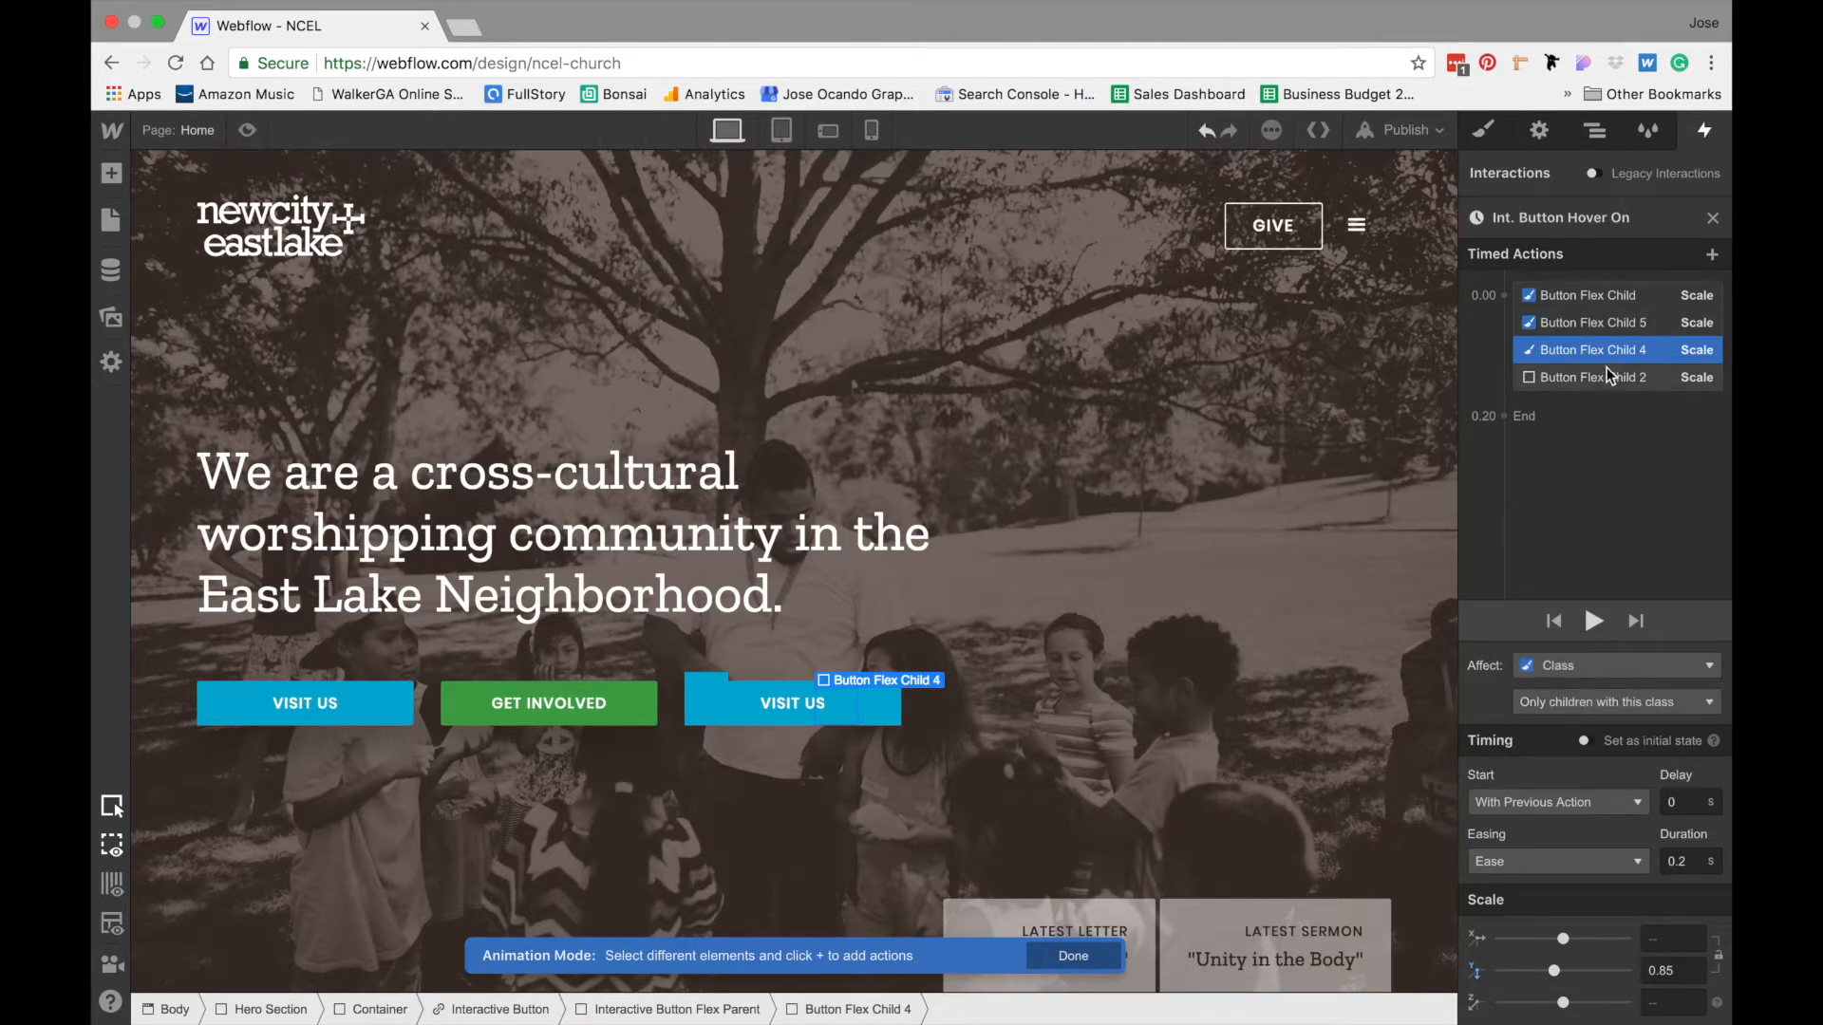
click(1564, 676)
click(1601, 648)
click(1609, 698)
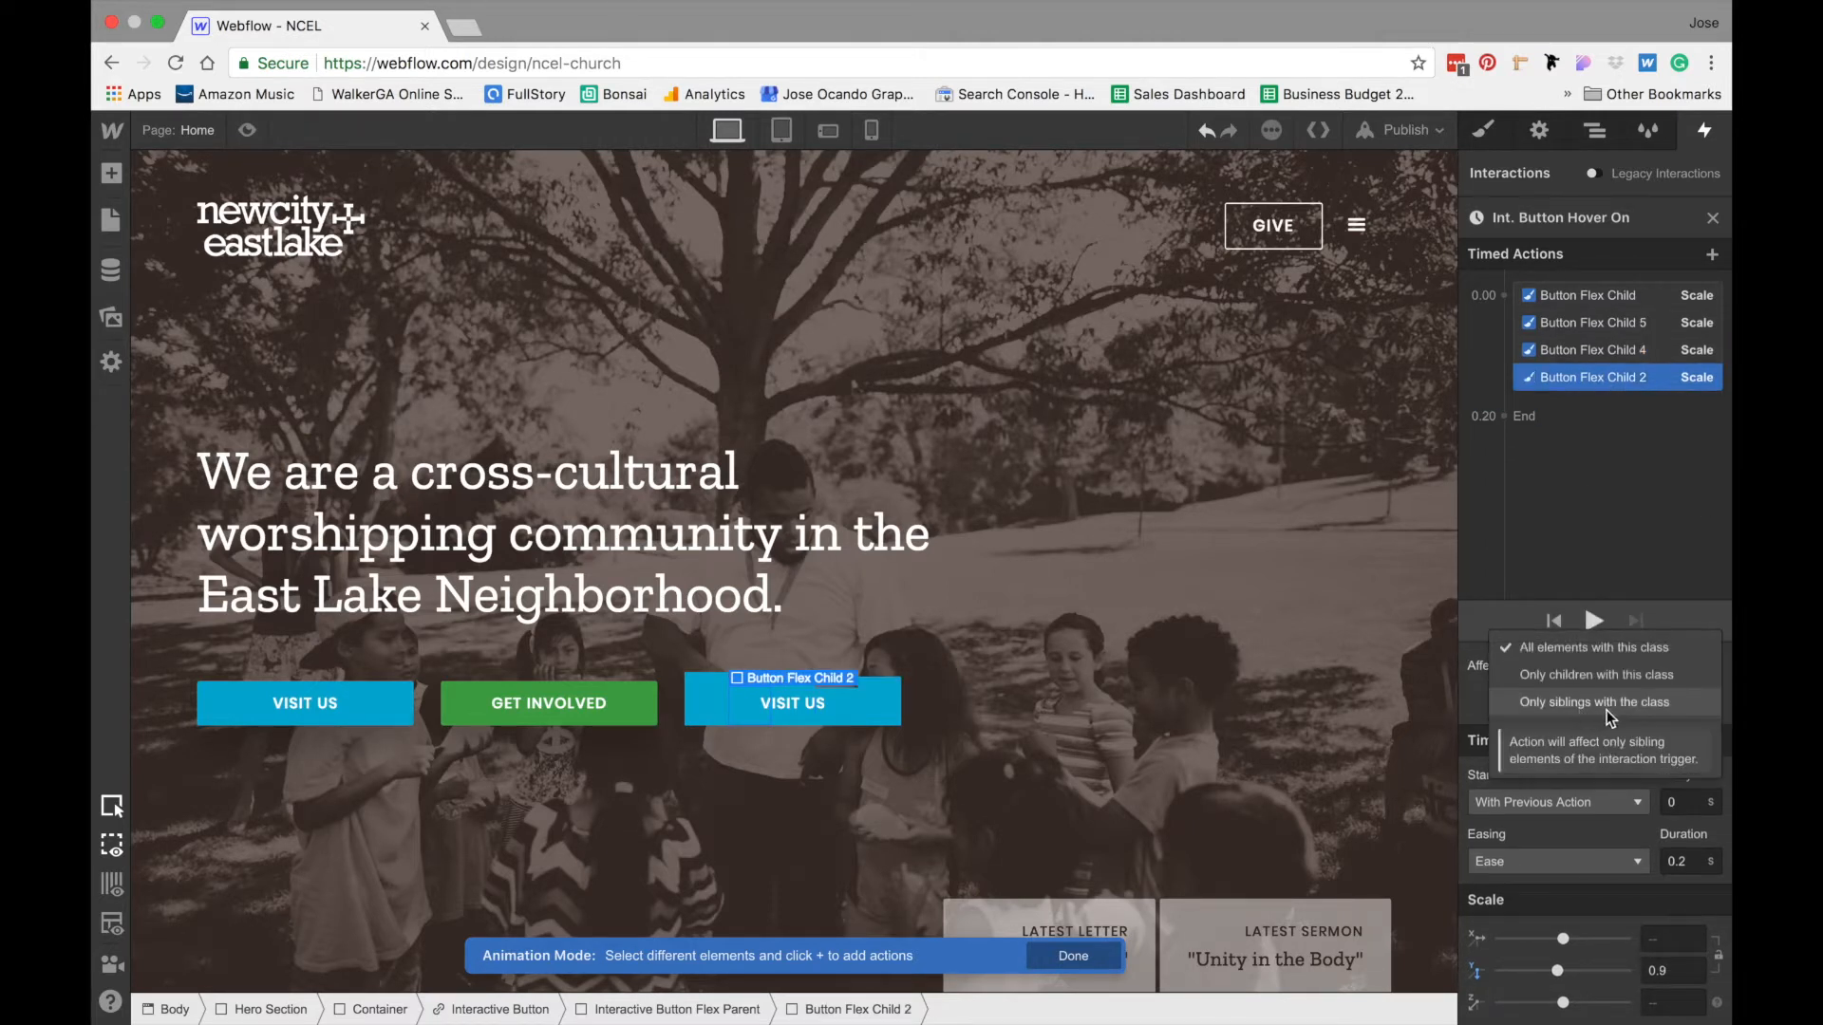
click(1629, 681)
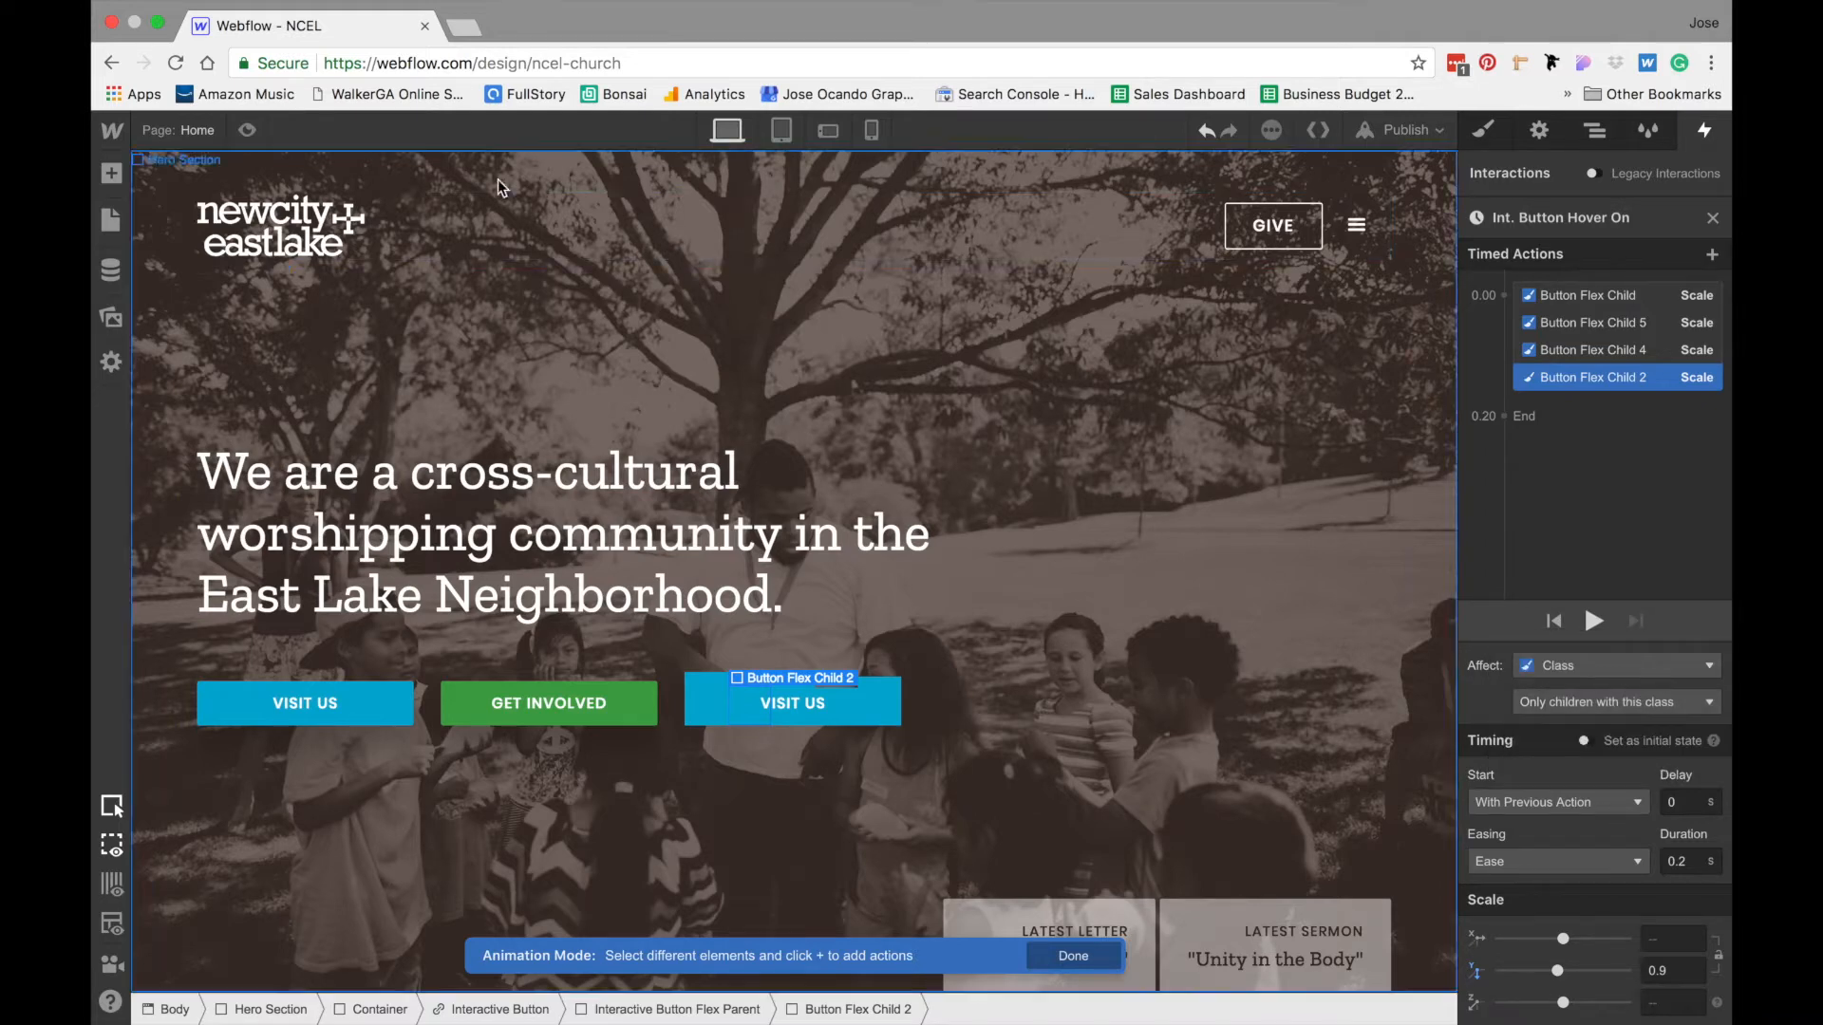
click(1084, 961)
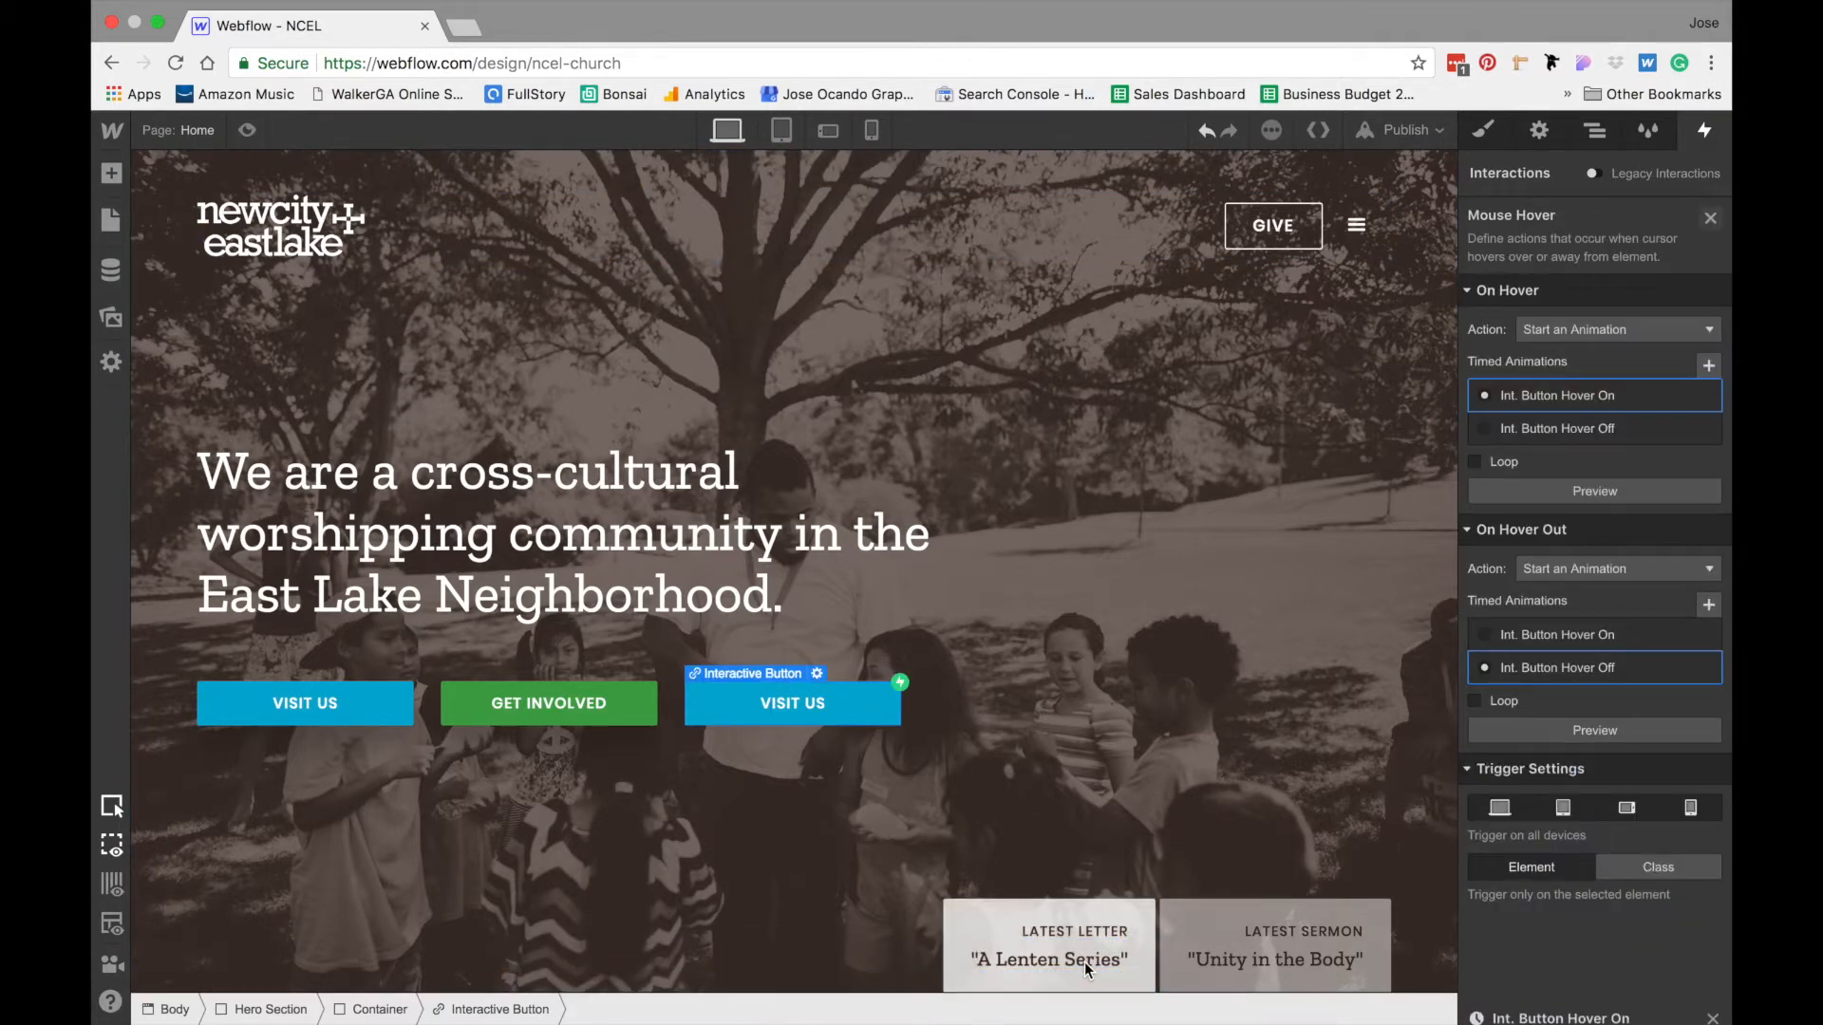
- Preview the page to test the Interactive Button's hover animation, and return to the designer
click(247, 130)
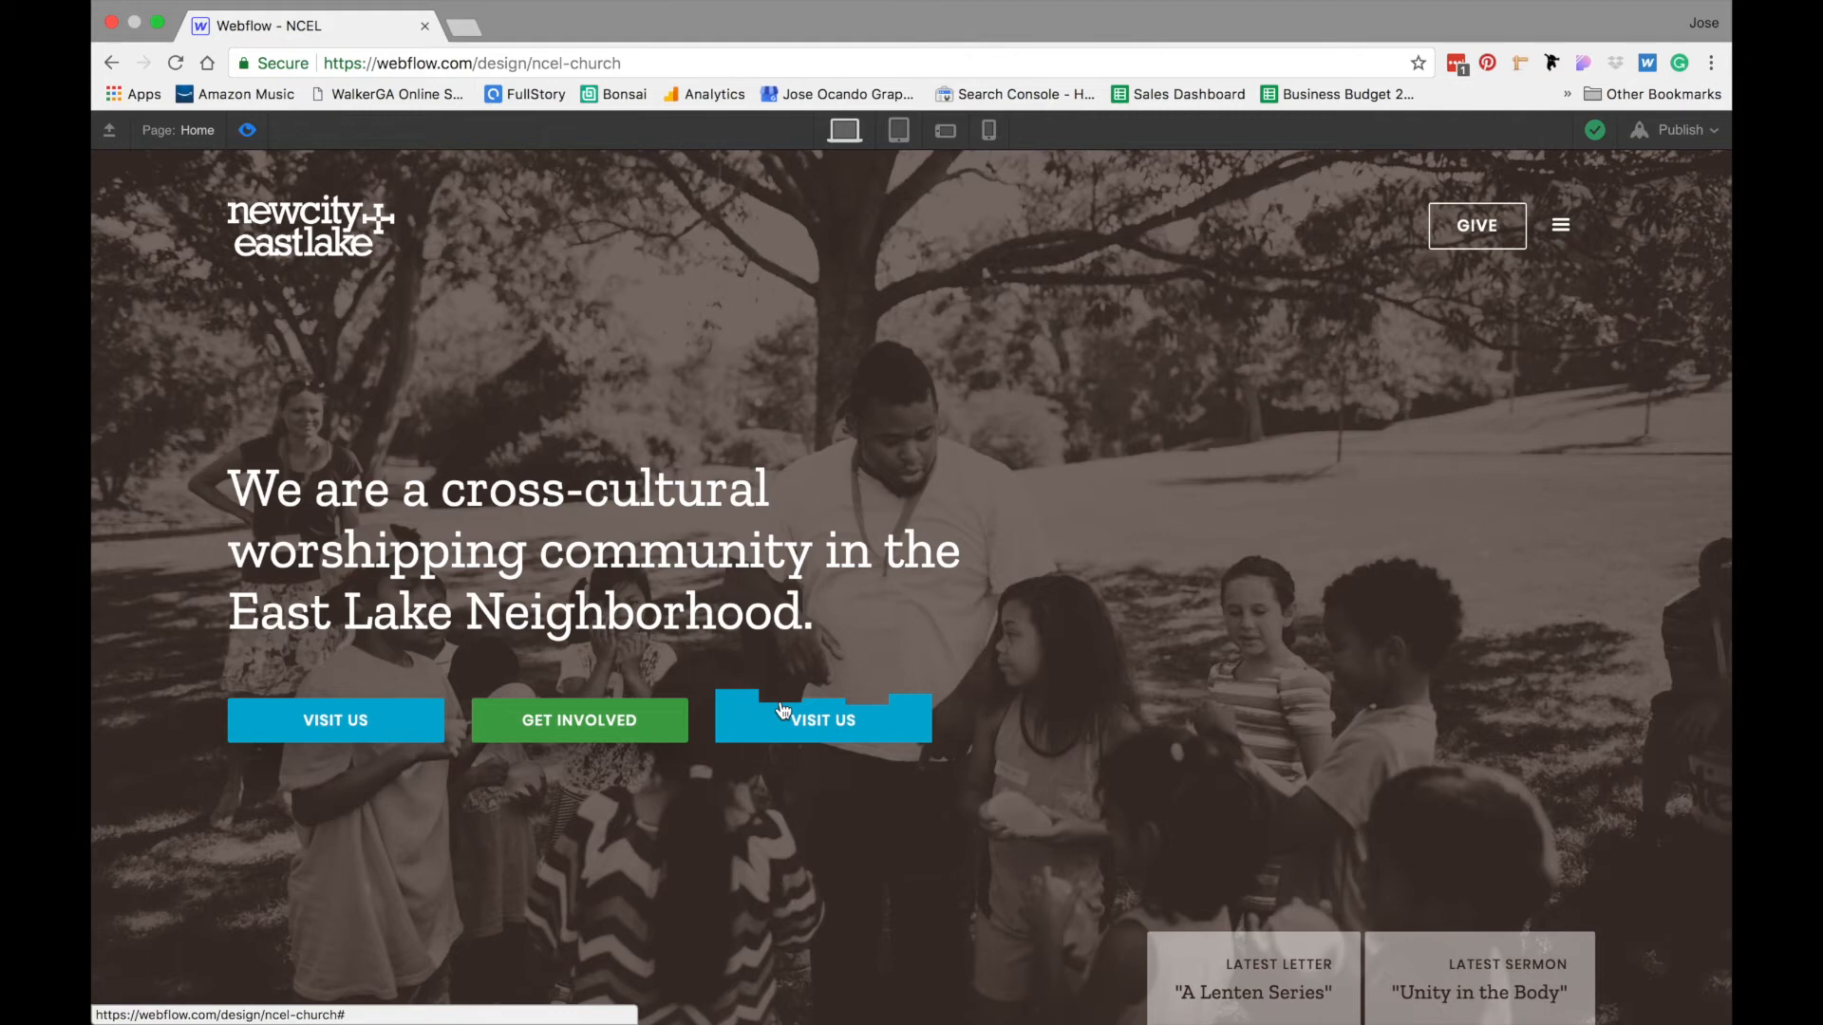
click(248, 130)
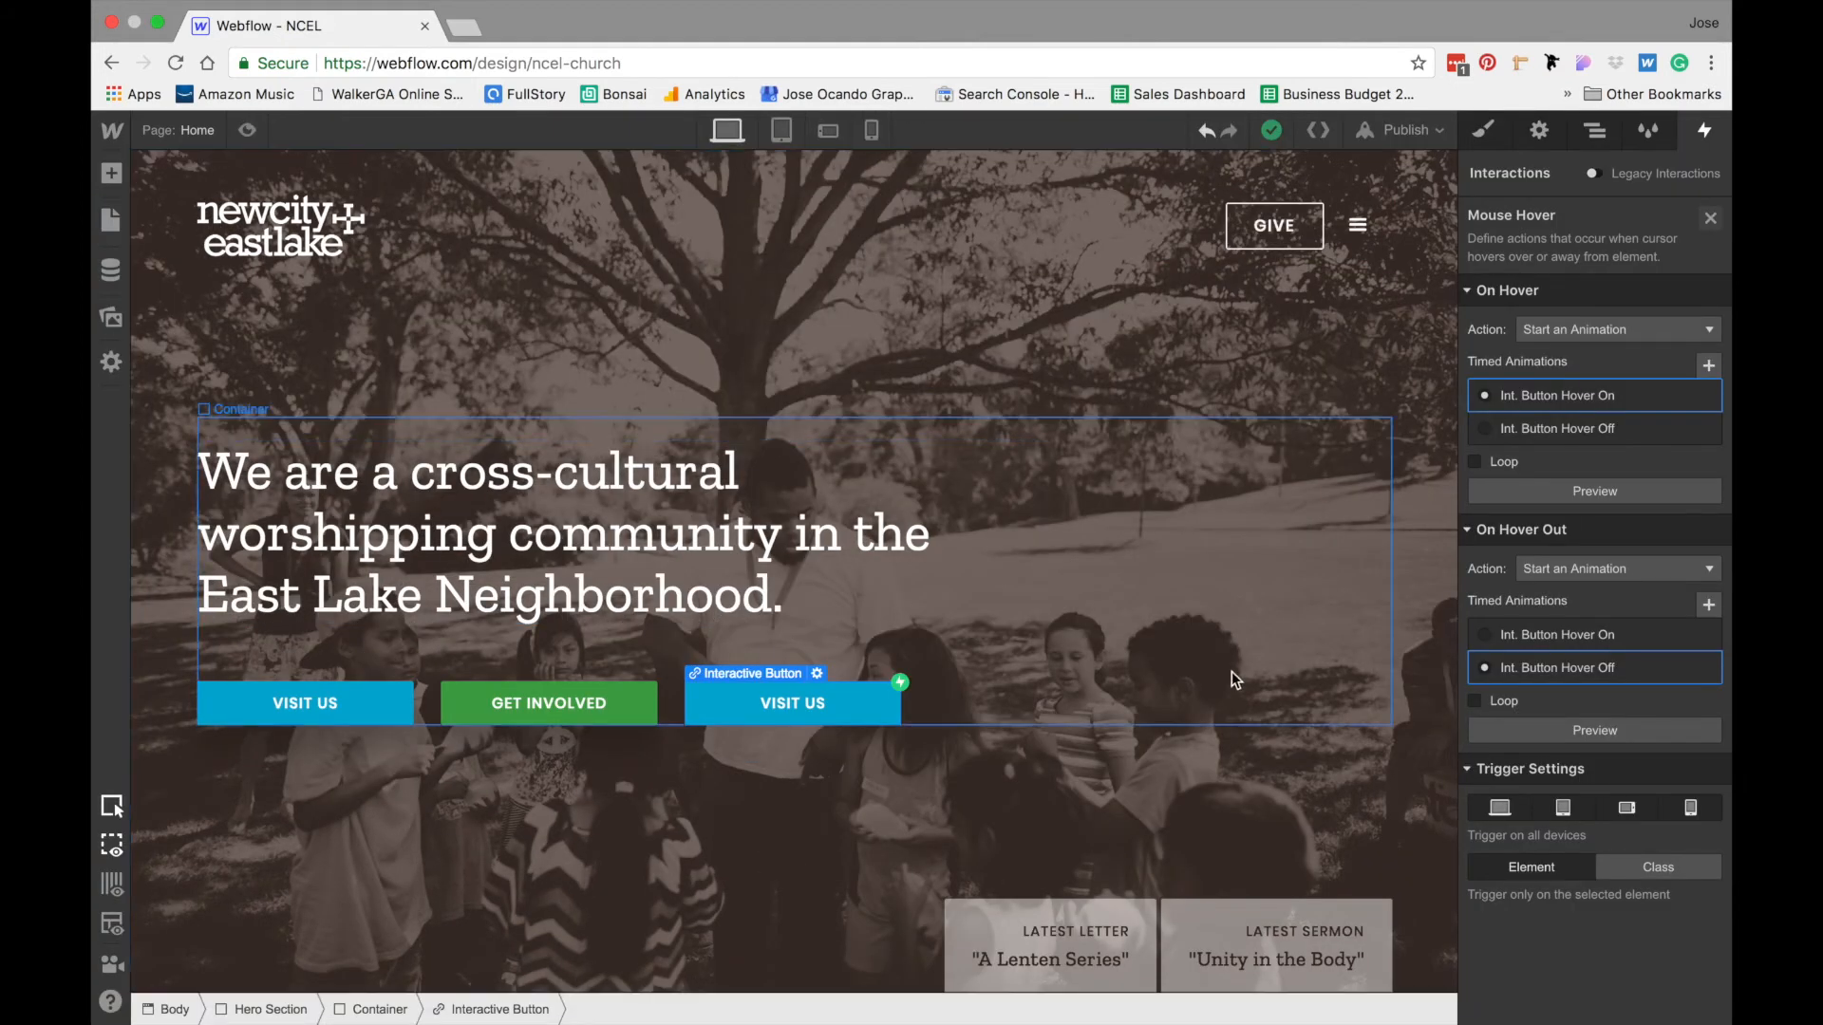